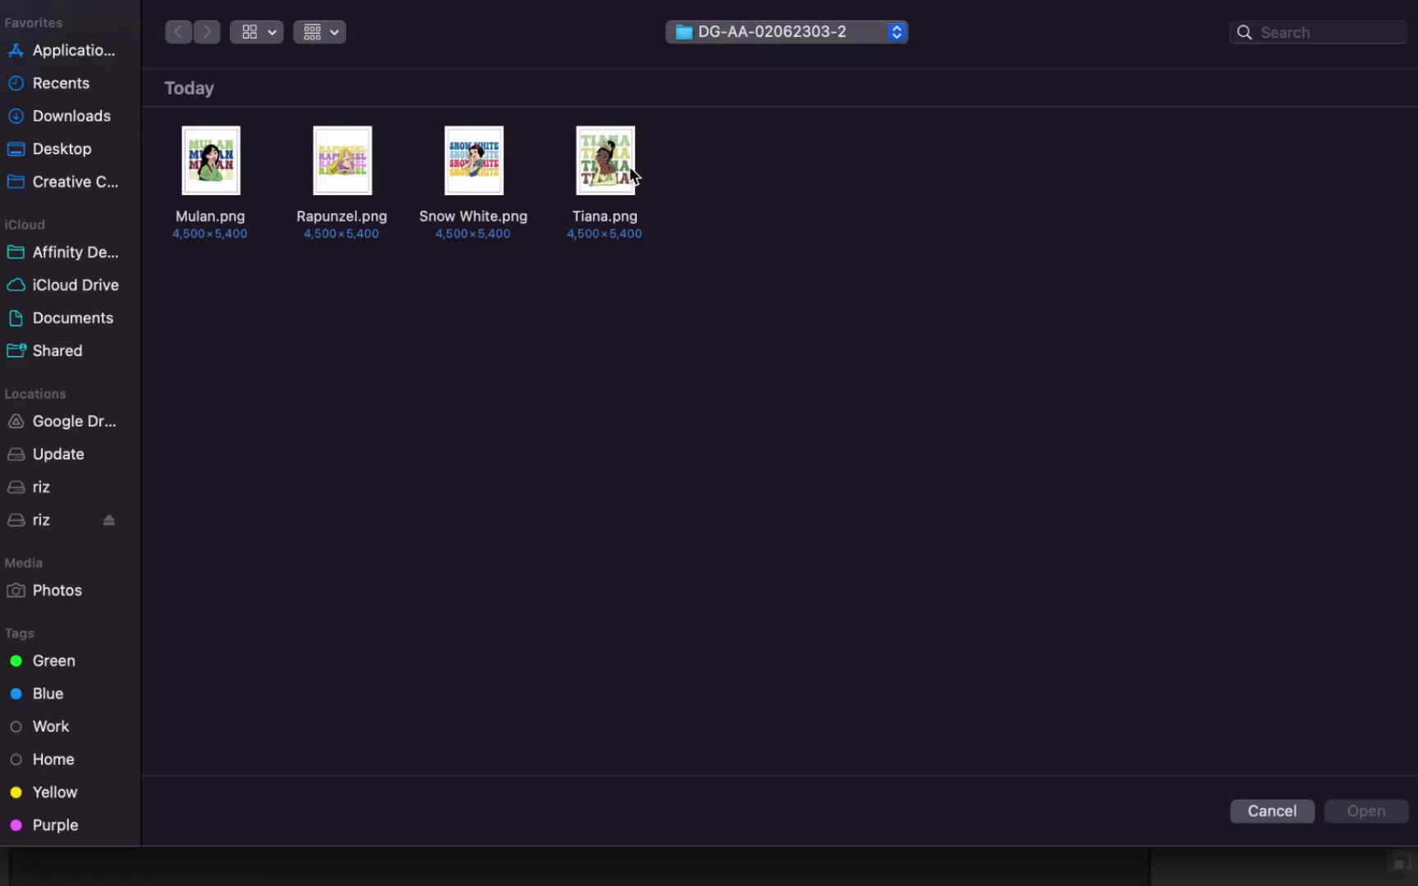
Open Tiana.png, unlock its Background layer and nudge the artwork to about X 146.5 px, Y 519 px.
double_click(631, 174)
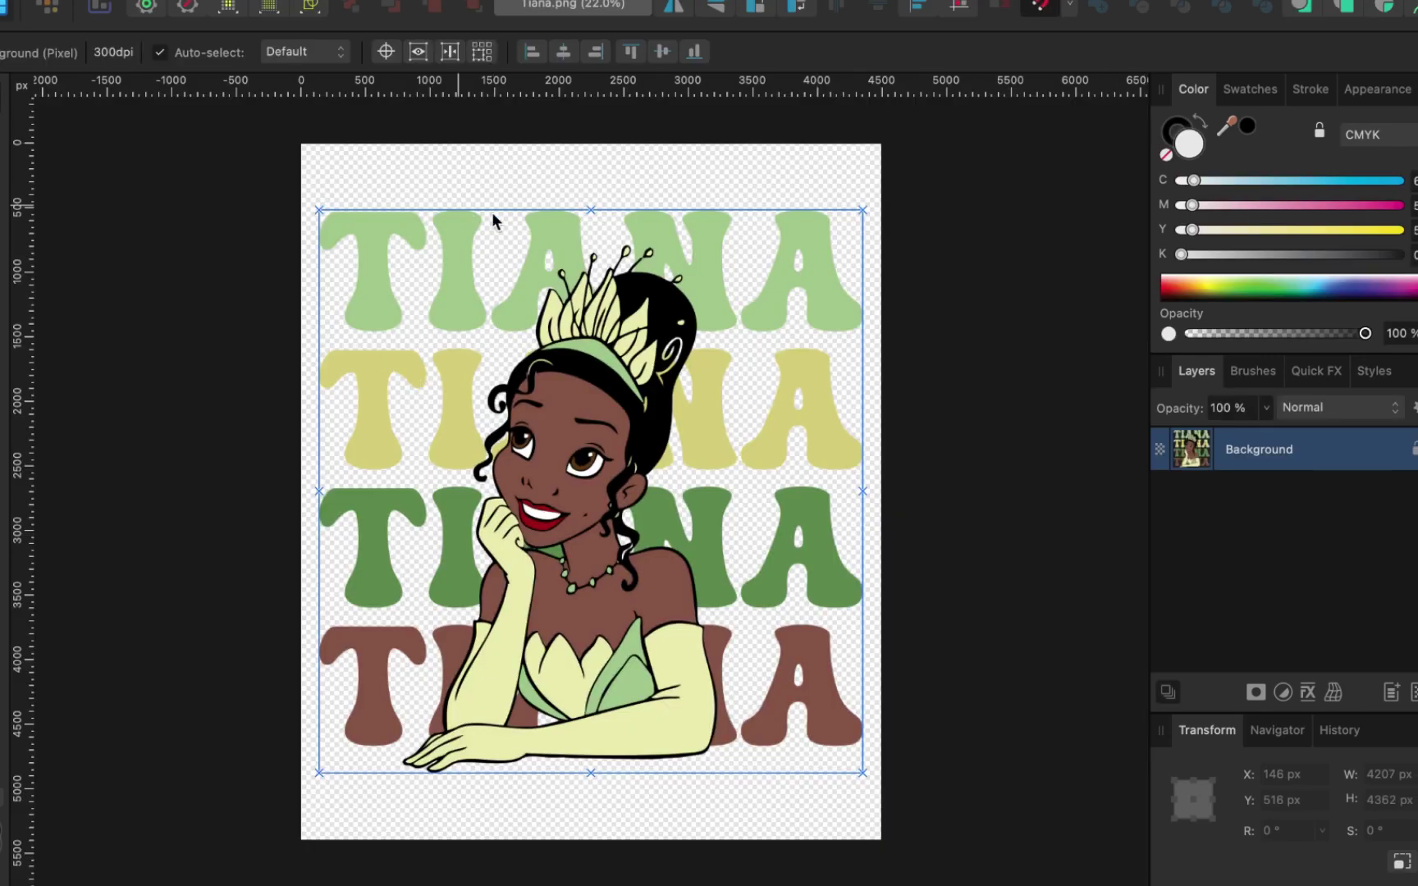
left_click(1412, 449)
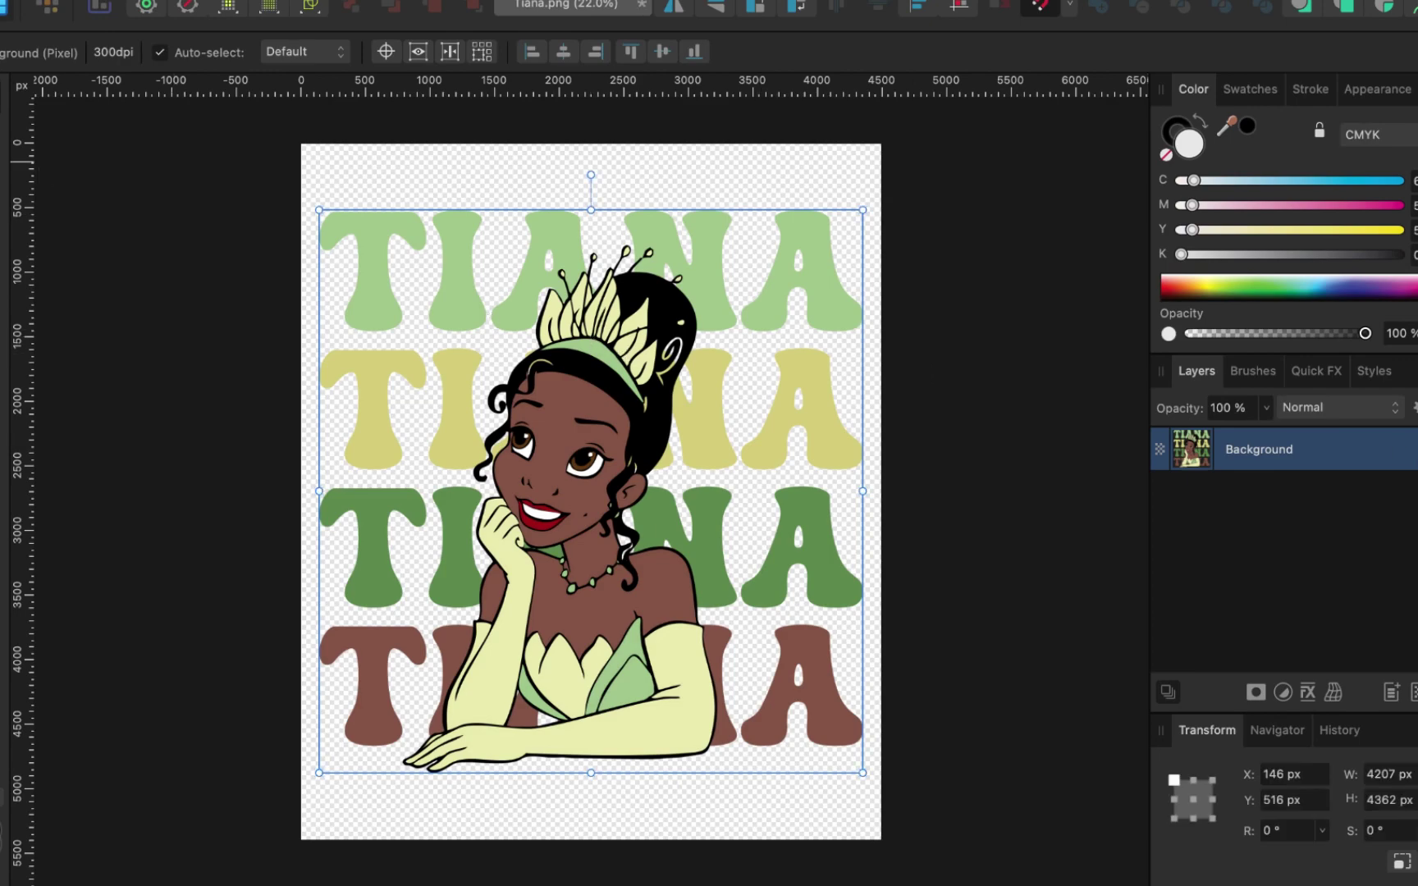
left_click_drag(347, 318, 561, 310)
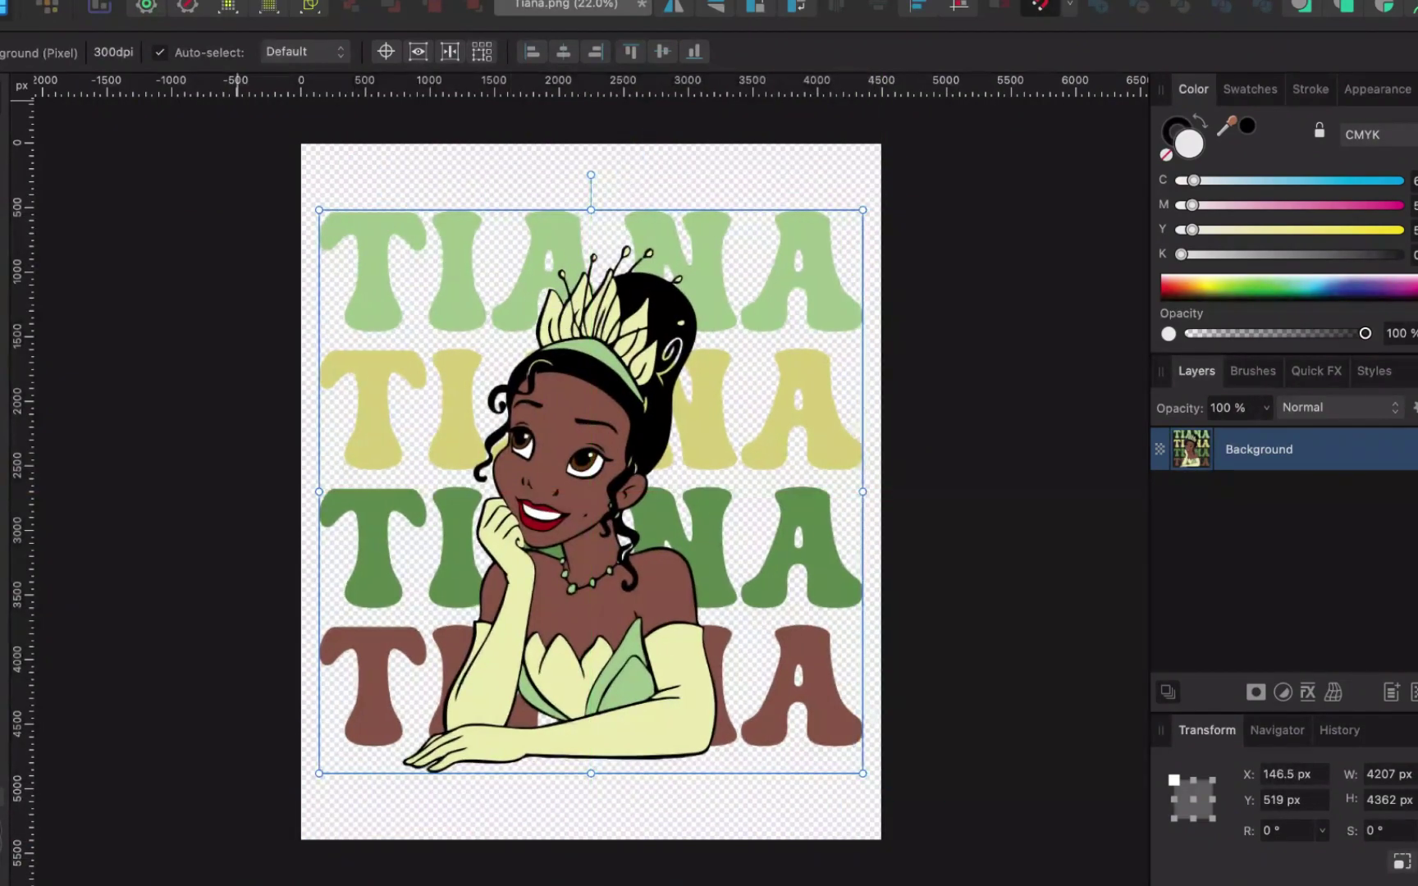
With the Pen tool active, set the stroke to the magenta recent swatch at 0 pt width.
key("p")
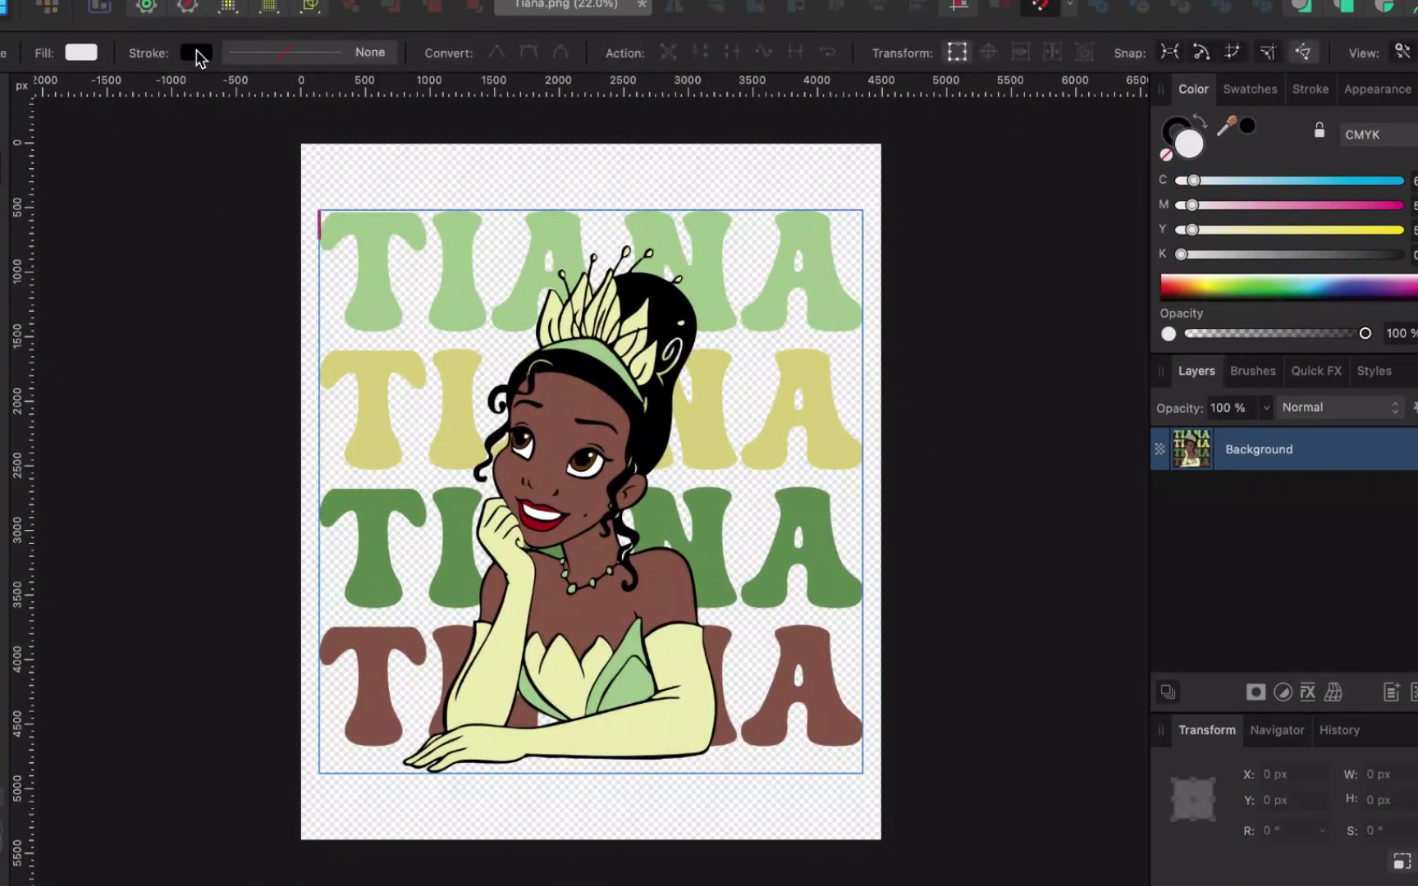
left_click(197, 54)
left_click(217, 78)
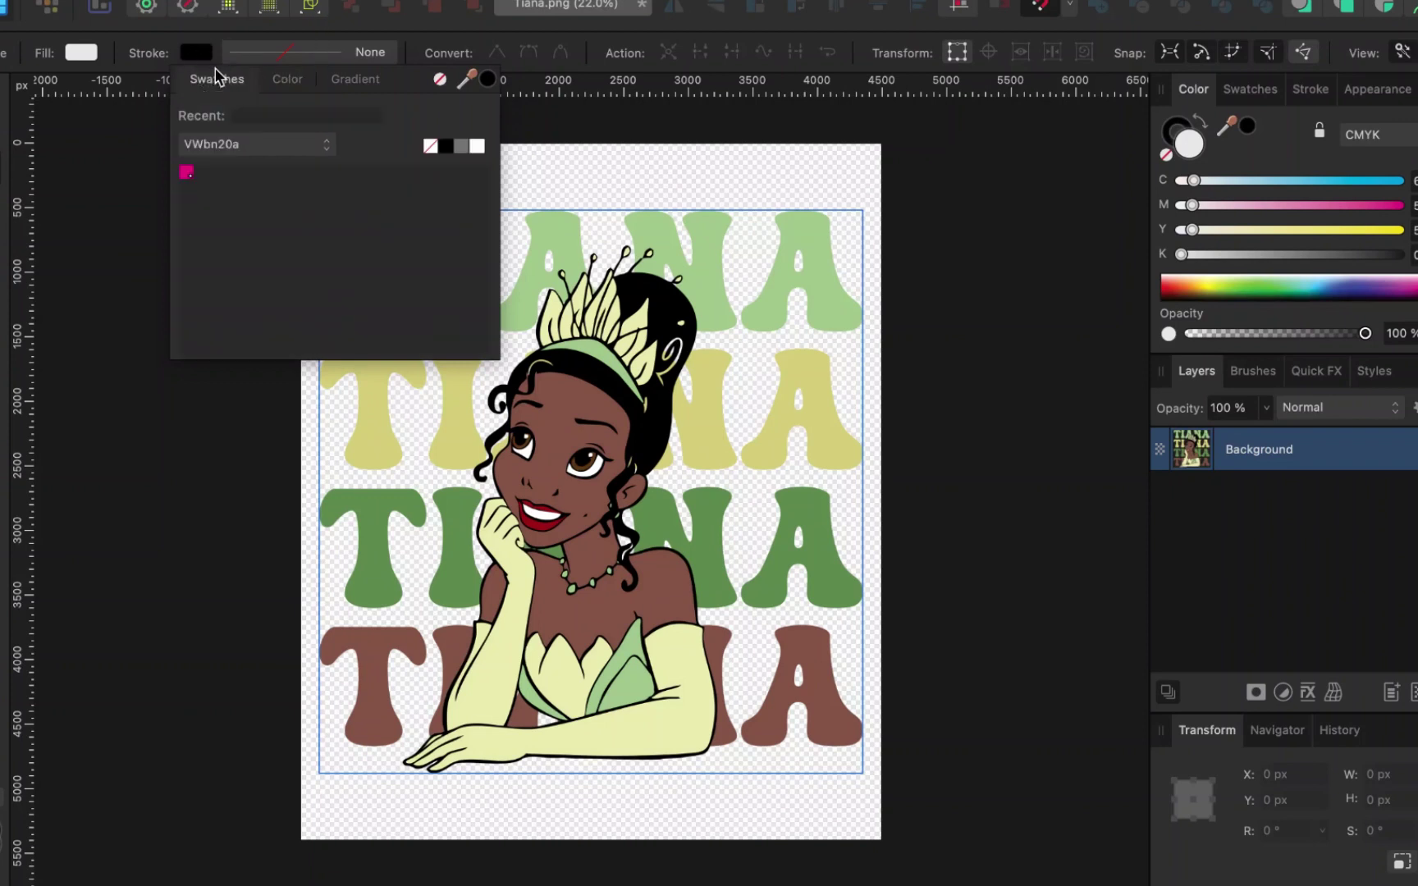
left_click(187, 171)
left_click(281, 52)
mouse_move(218, 133)
left_mouse_down()
mouse_move(348, 139)
mouse_move(300, 121)
mouse_move(21, 144)
mouse_move(190, 115)
mouse_move(383, 120)
mouse_move(279, 125)
left_mouse_up()
left_click_drag(132, 129, 95, 129)
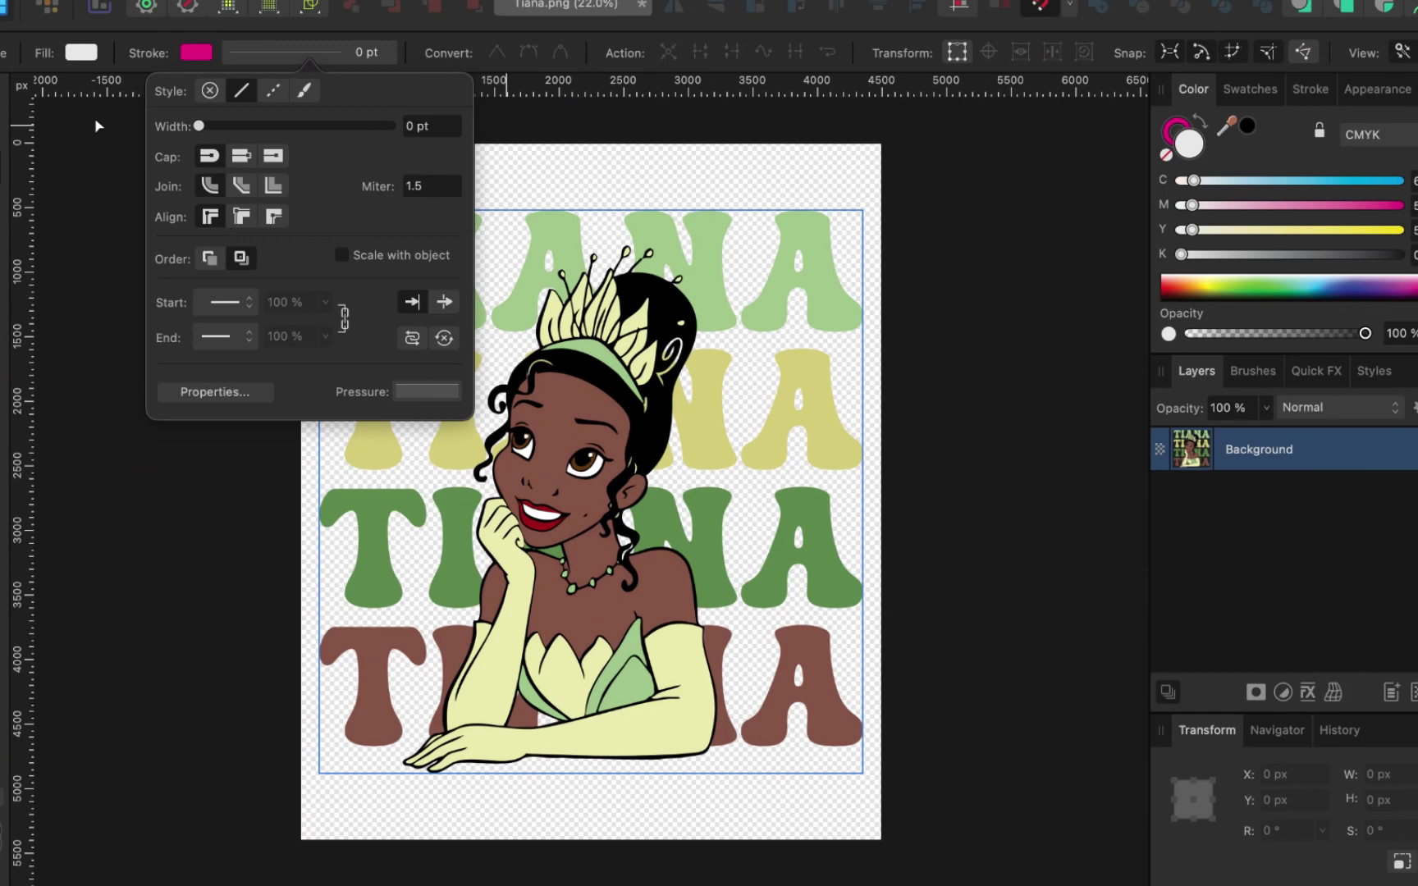
left_click(129, 158)
scroll(592, 206, "up", 3)
scroll(587, 205, "down", 5)
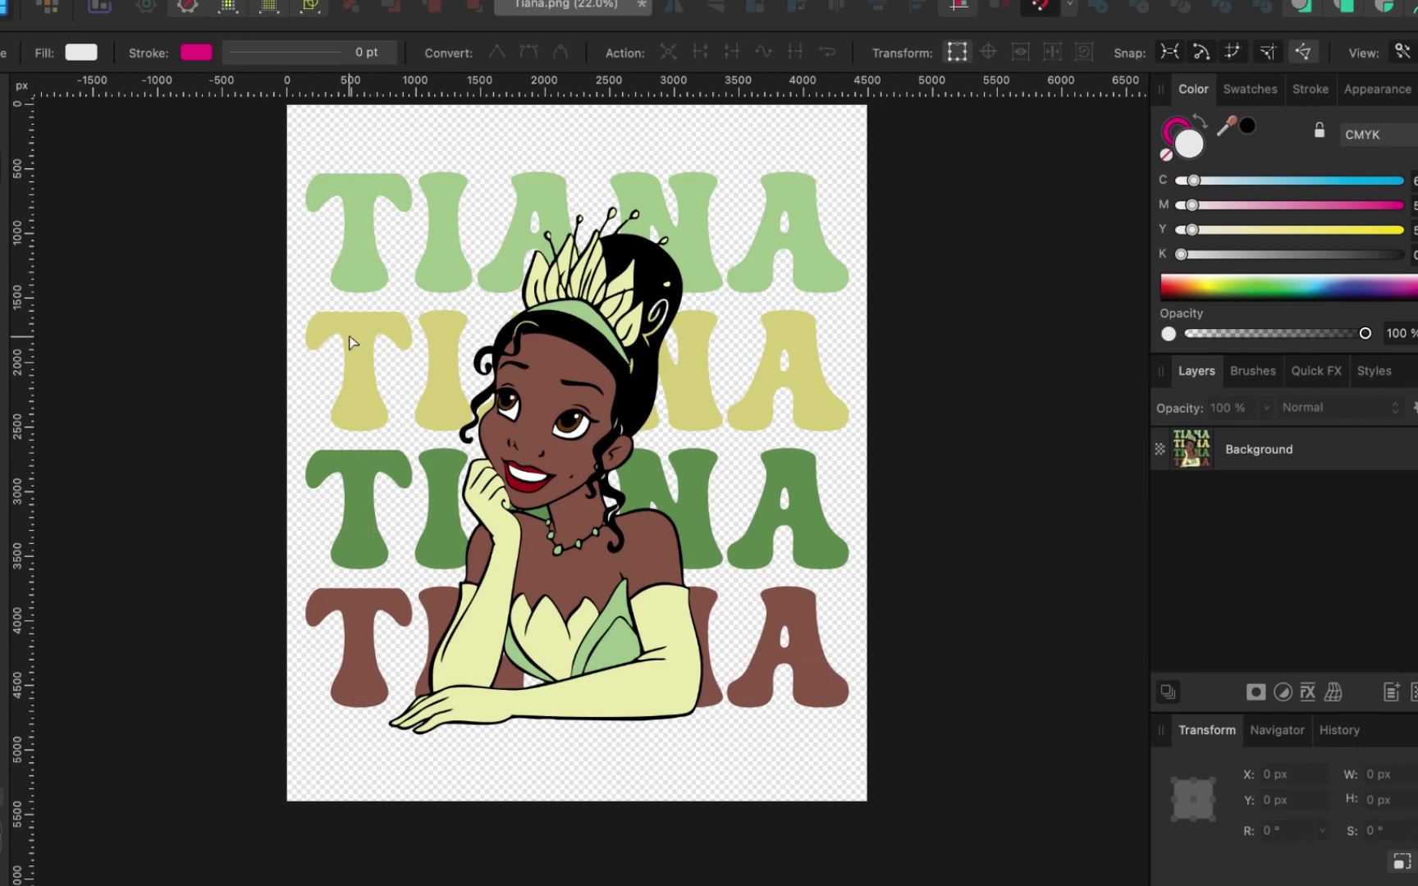
In Chrome, load vectorizer.io in a new tab and upload Tiana.png for vectorizing.
key("ctrl+Up")
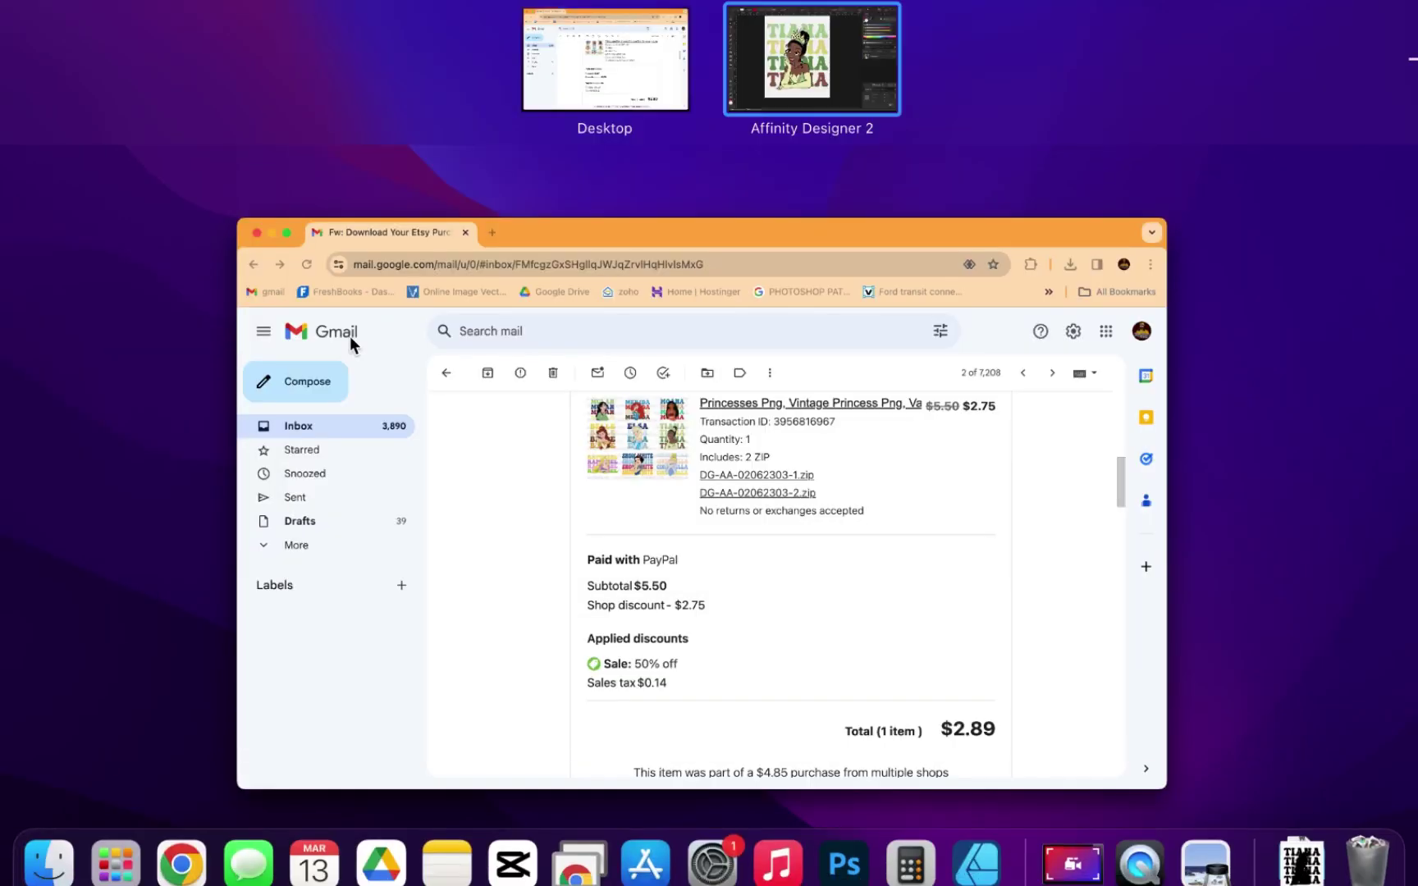
left_click(637, 49)
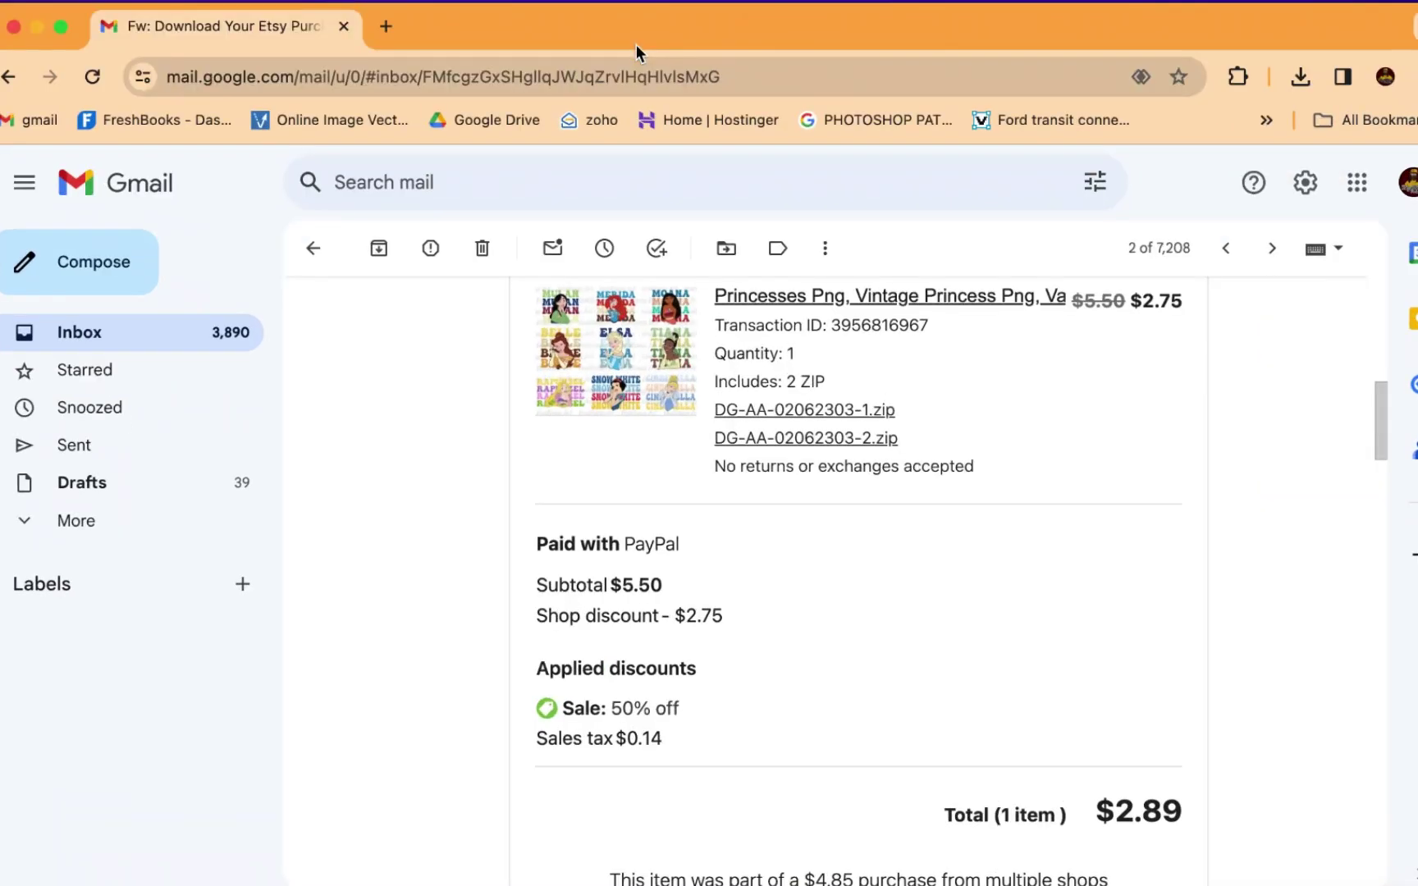
left_click(388, 26)
left_click(384, 80)
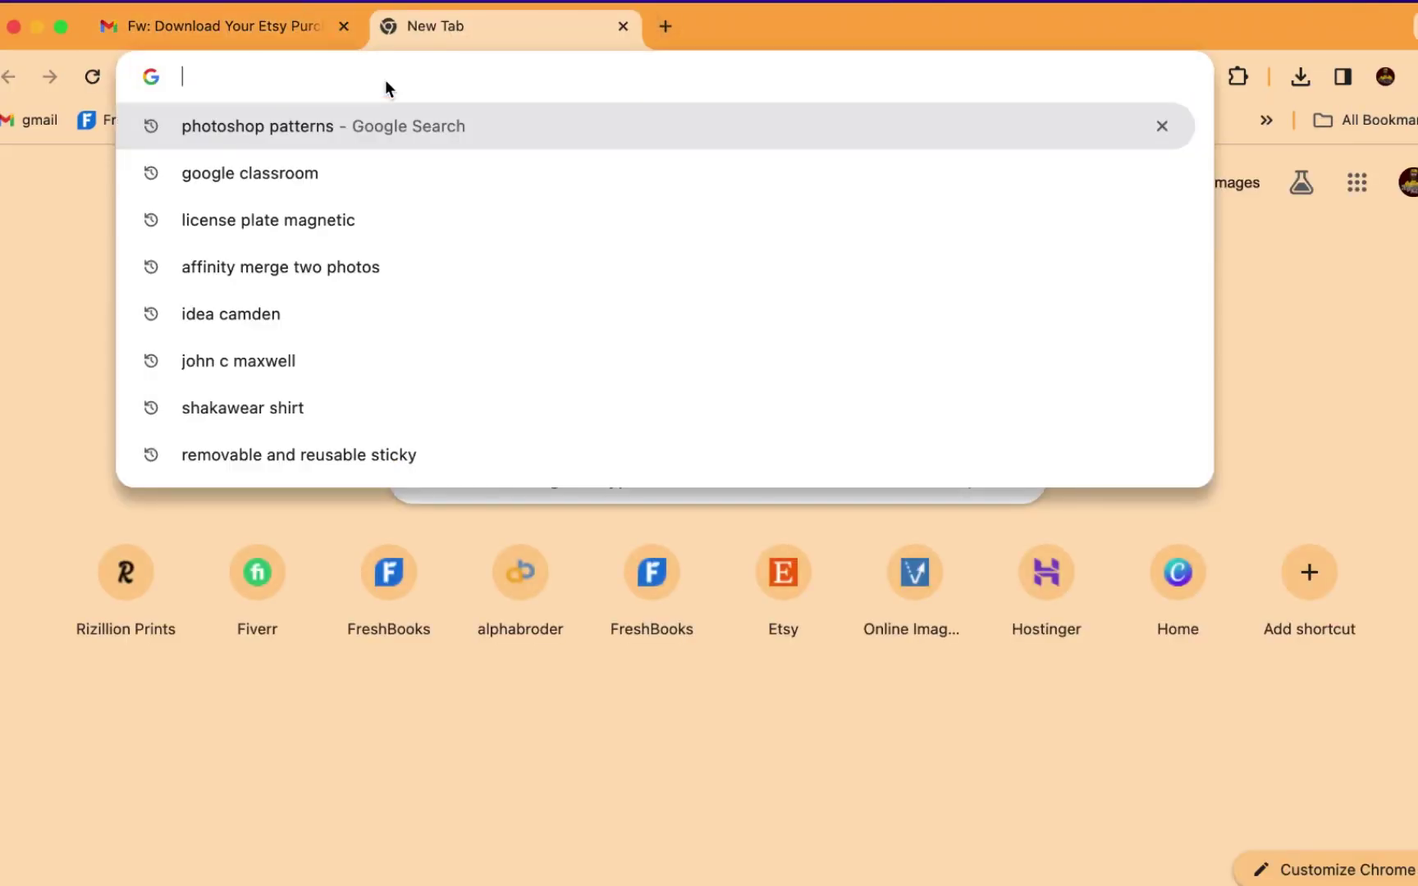
type("vect")
key("Return")
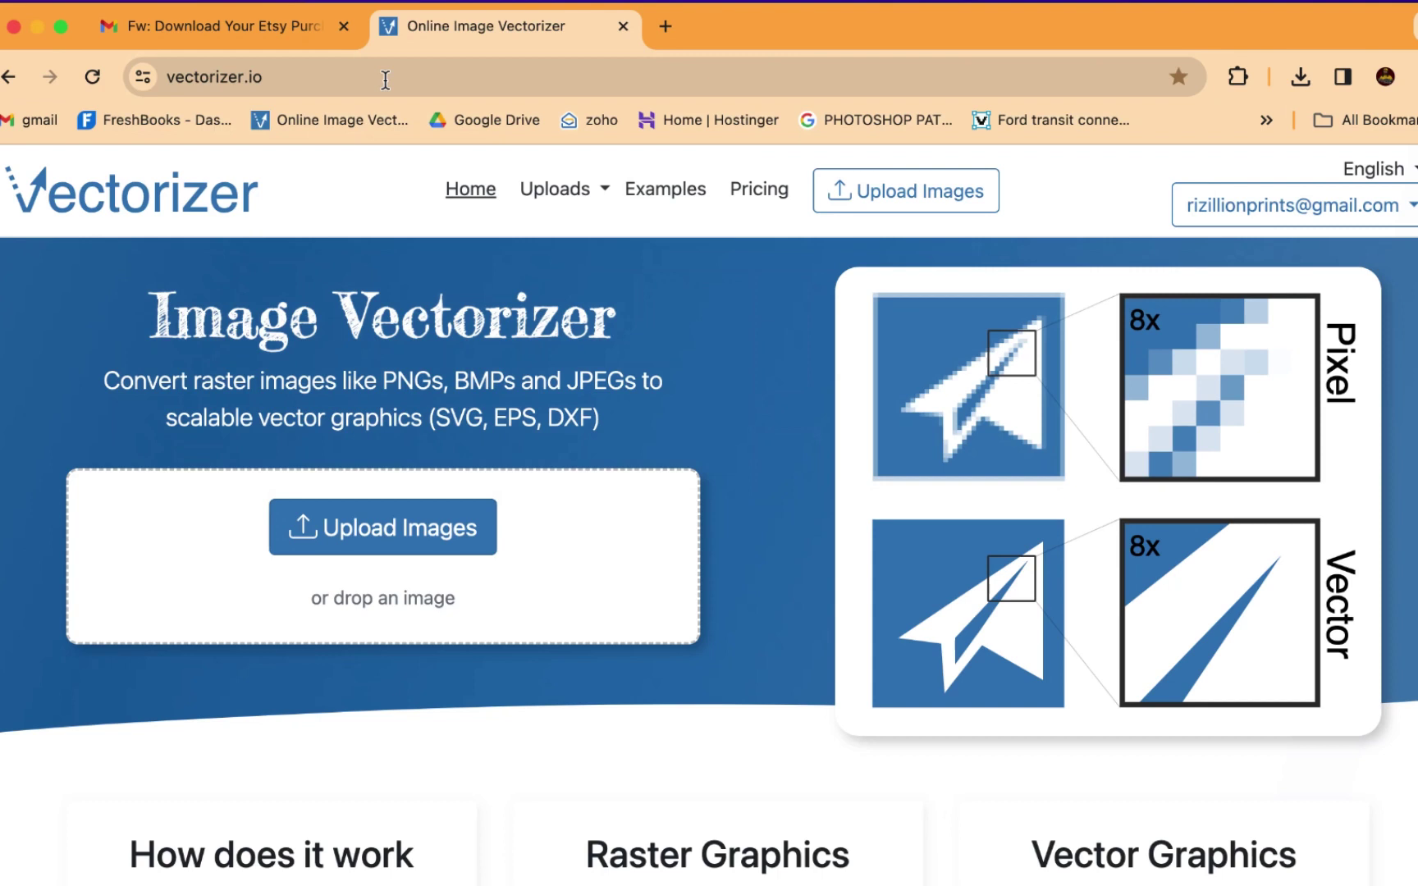
left_click(450, 534)
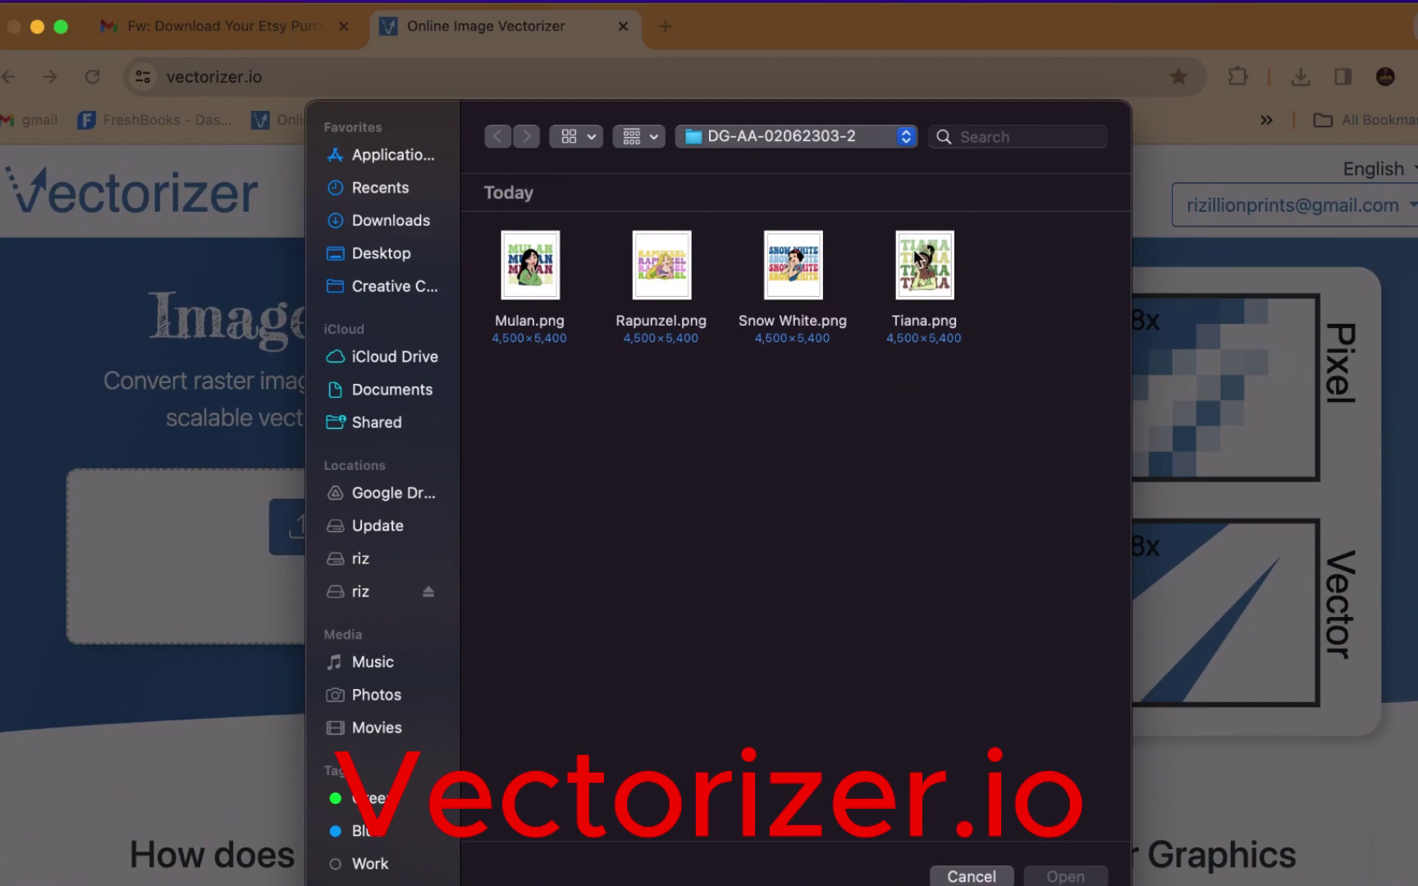
double_click(921, 261)
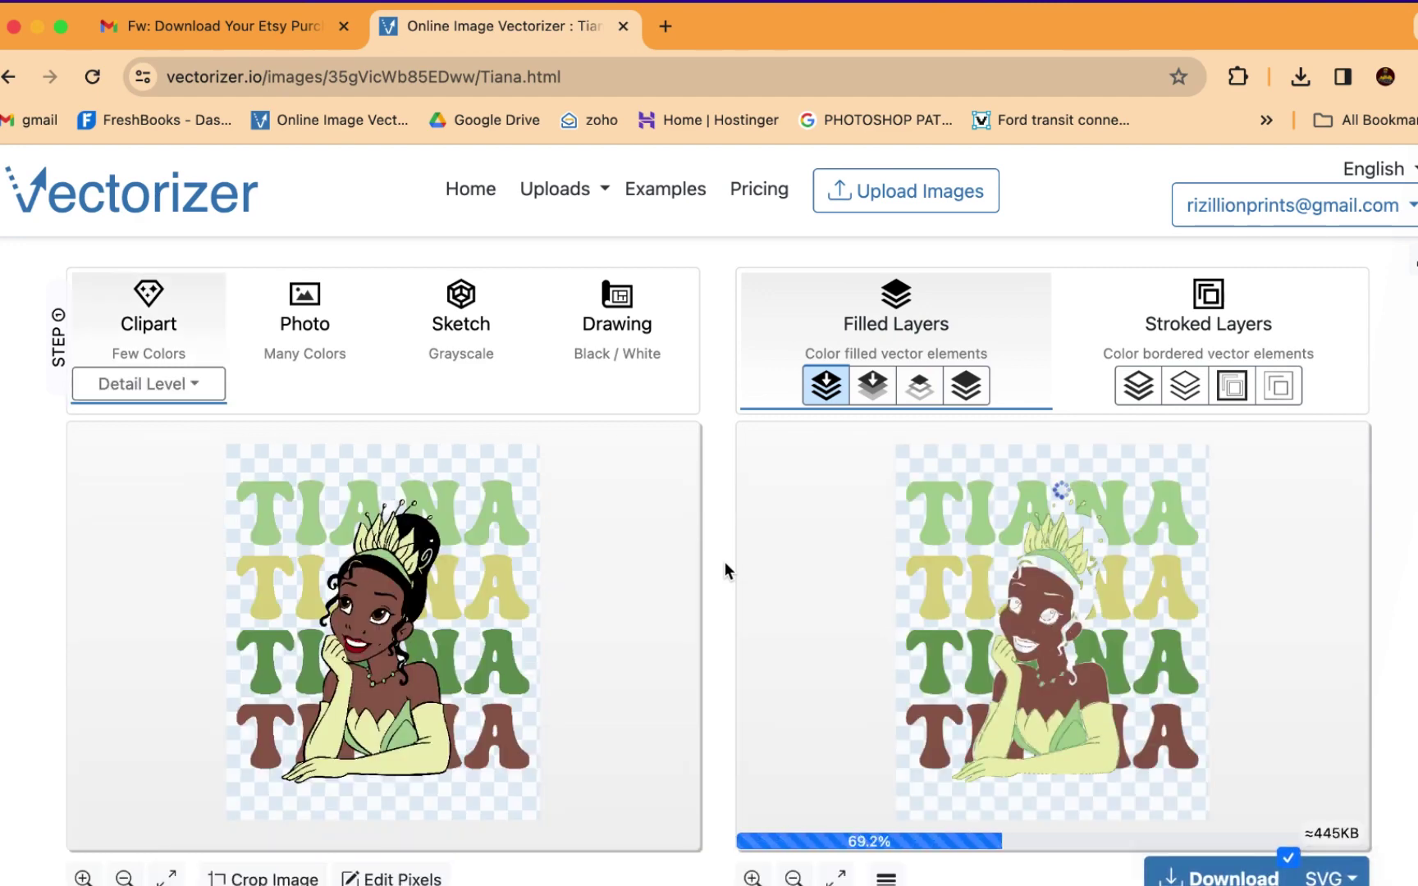
scroll(725, 561, "down", 3)
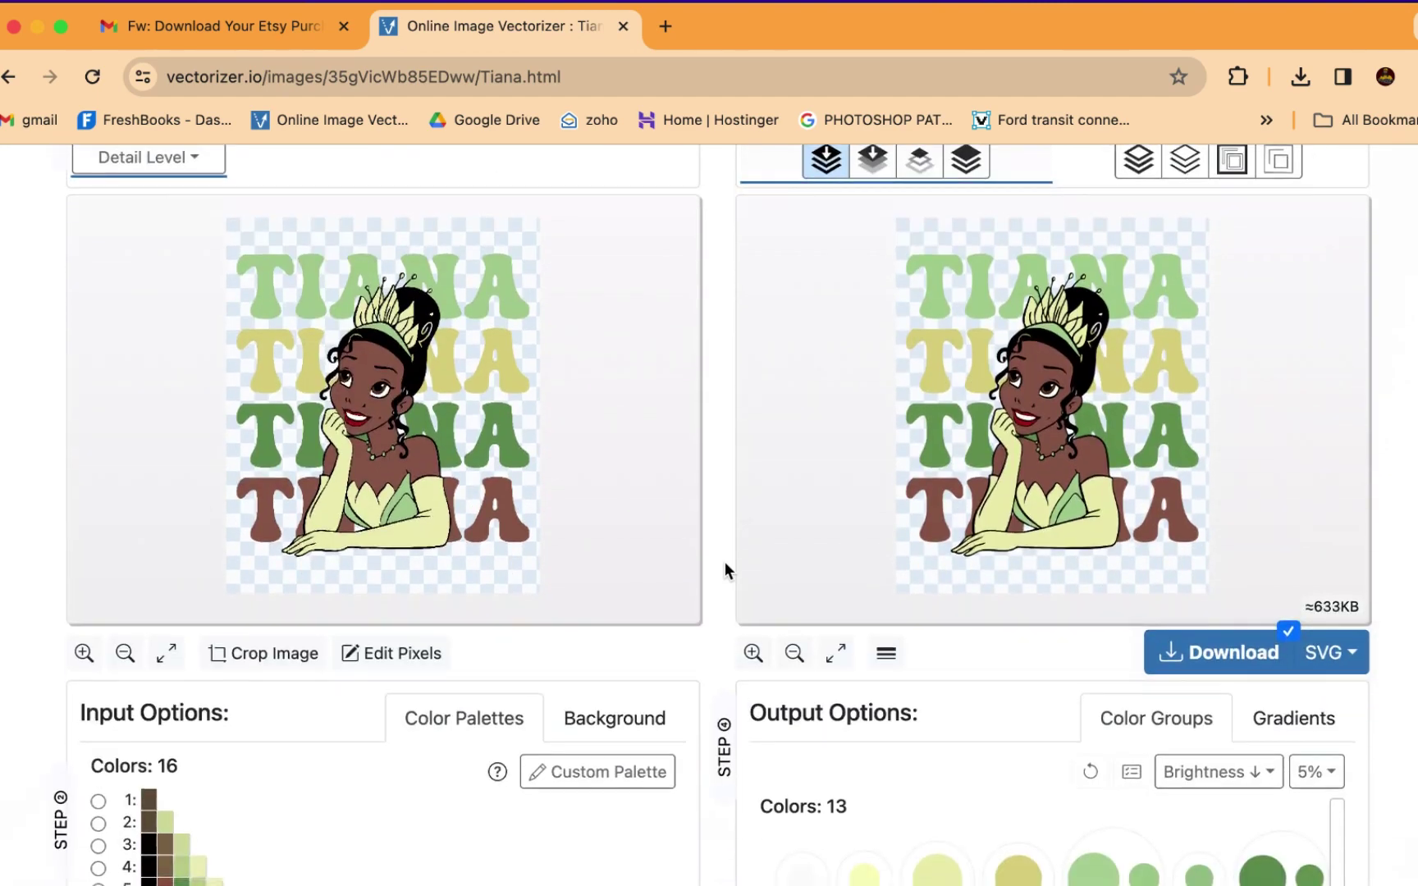
scroll(724, 561, "up", 2)
scroll(724, 562, "down", 7)
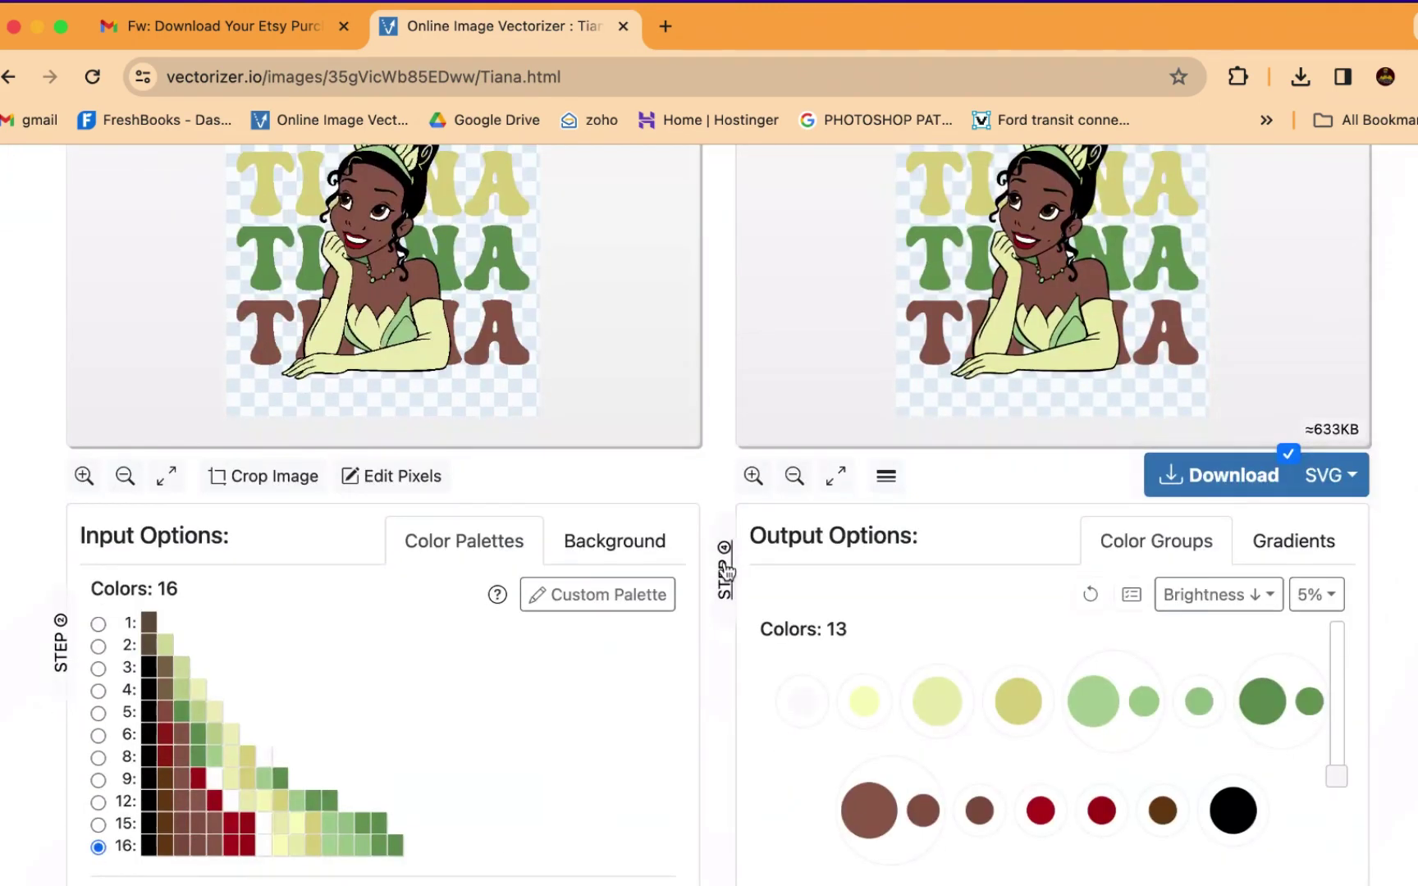
scroll(703, 410, "up", 5)
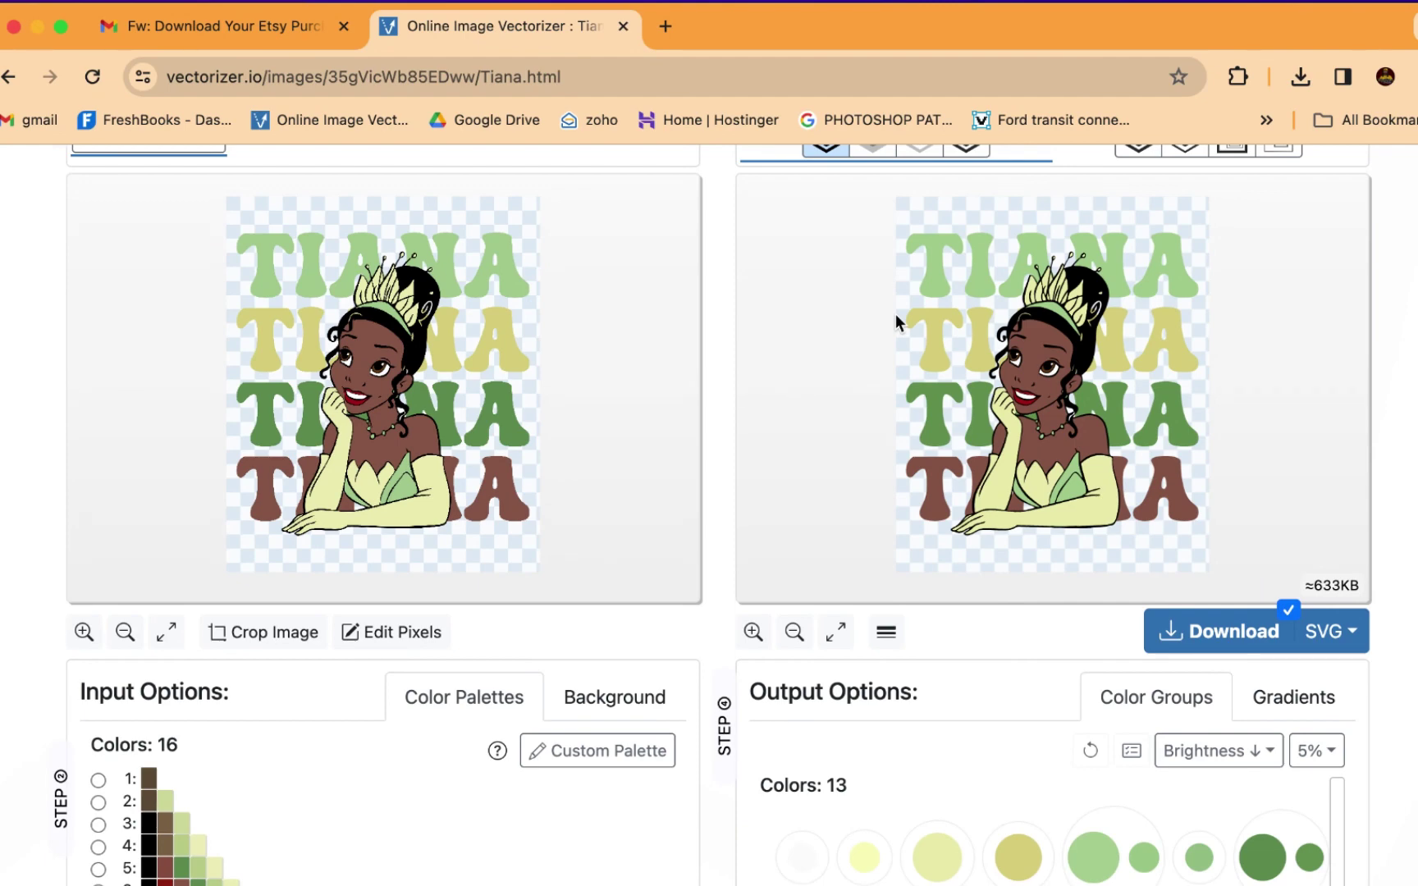
scroll(1059, 293, "down", 3)
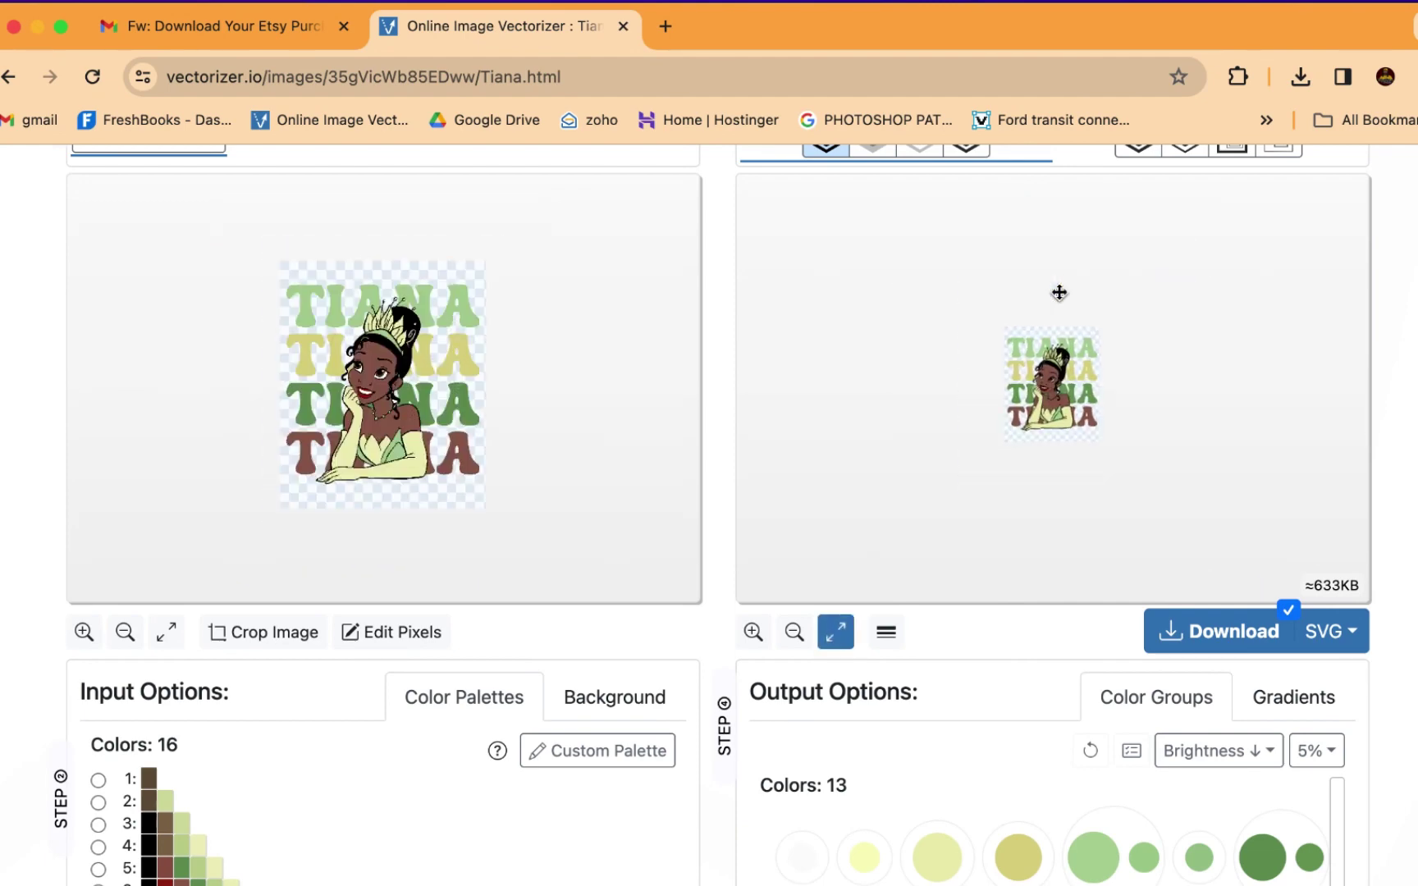
scroll(1059, 293, "up", 5)
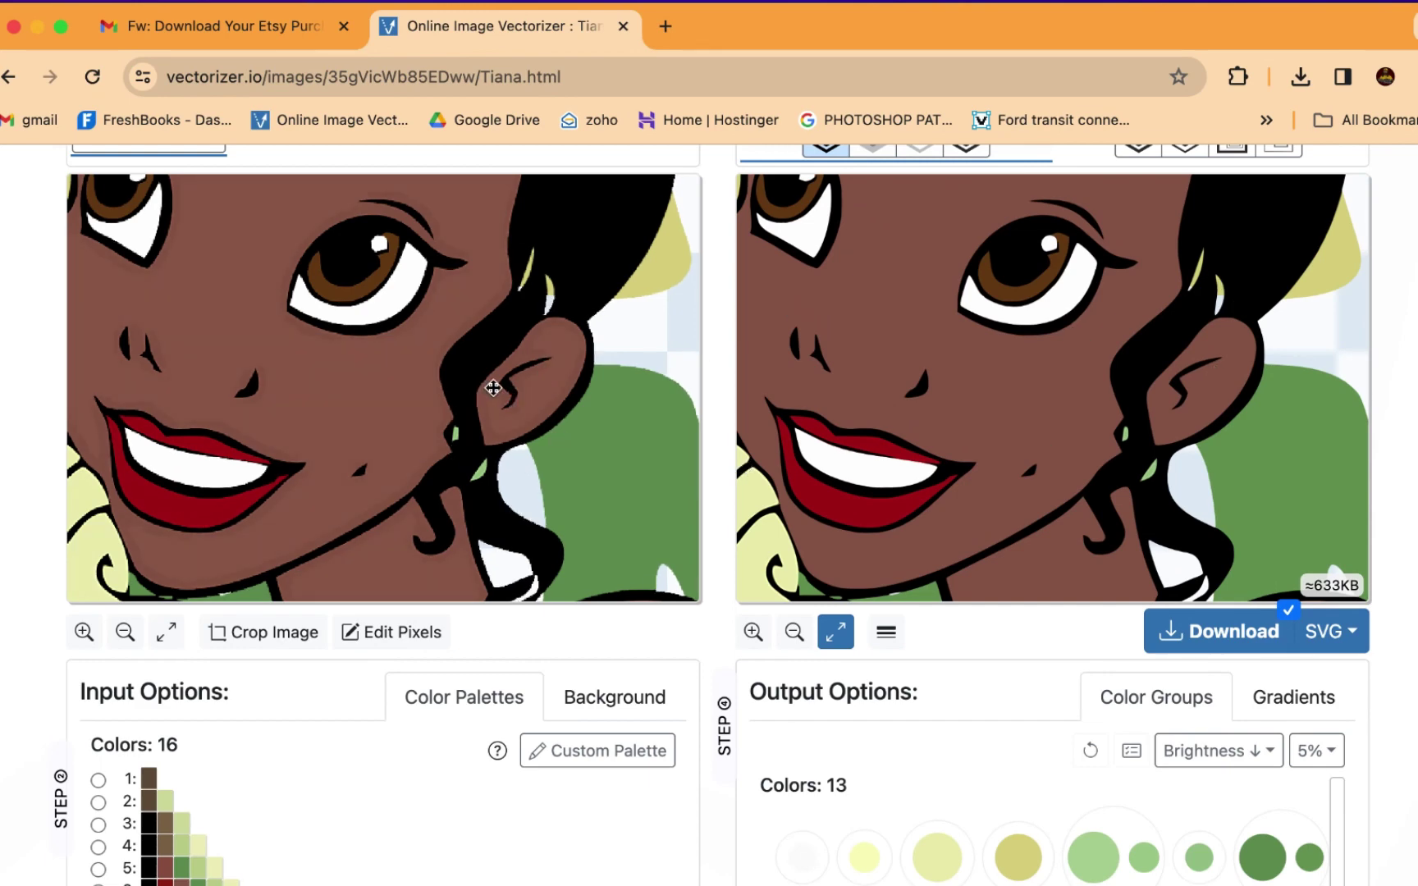
scroll(484, 392, "down", 5)
scroll(493, 389, "up", 8)
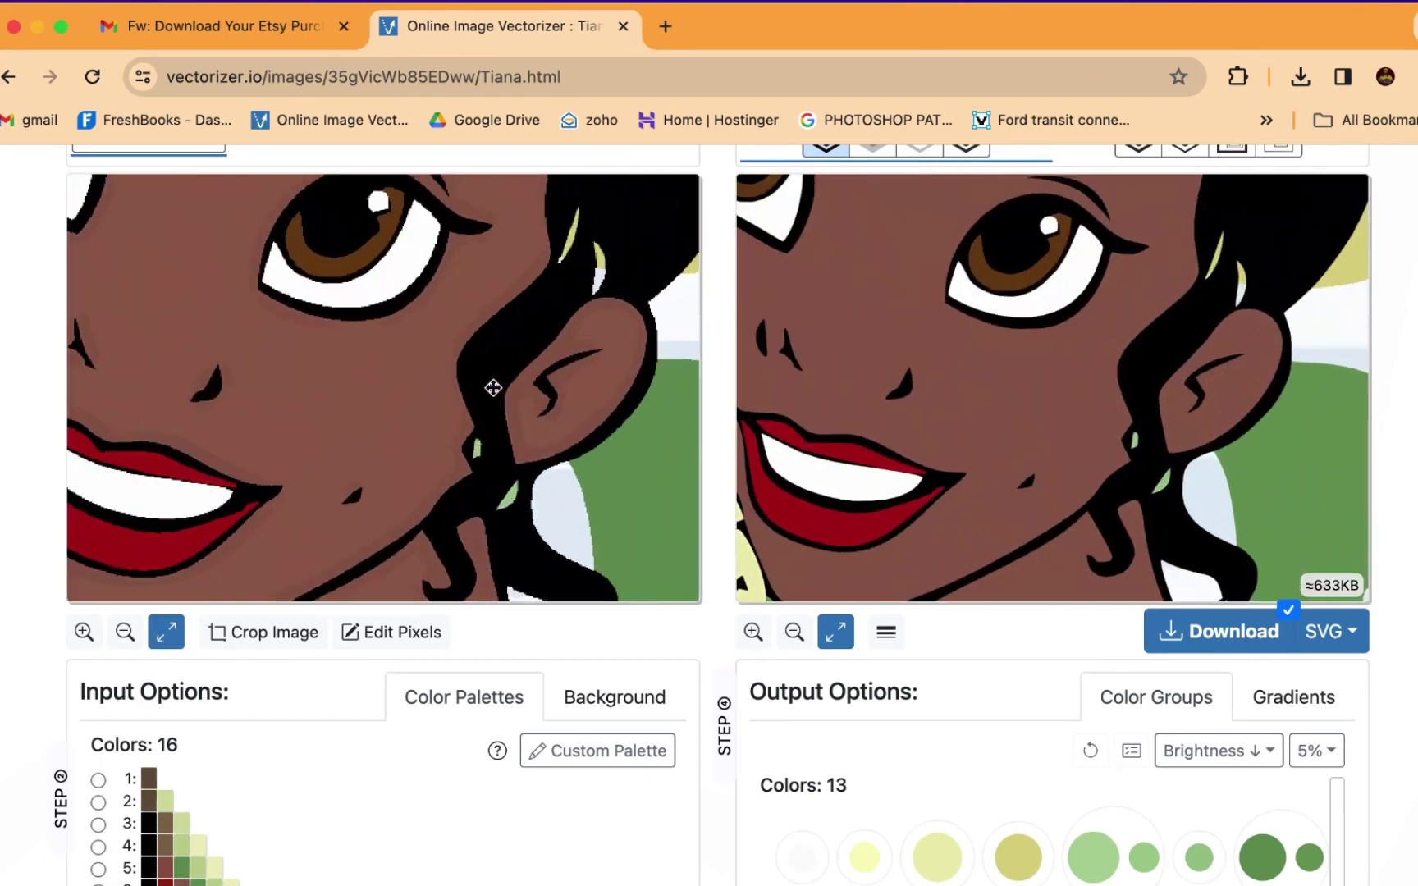
scroll(492, 388, "down", 4)
scroll(493, 388, "down", 3)
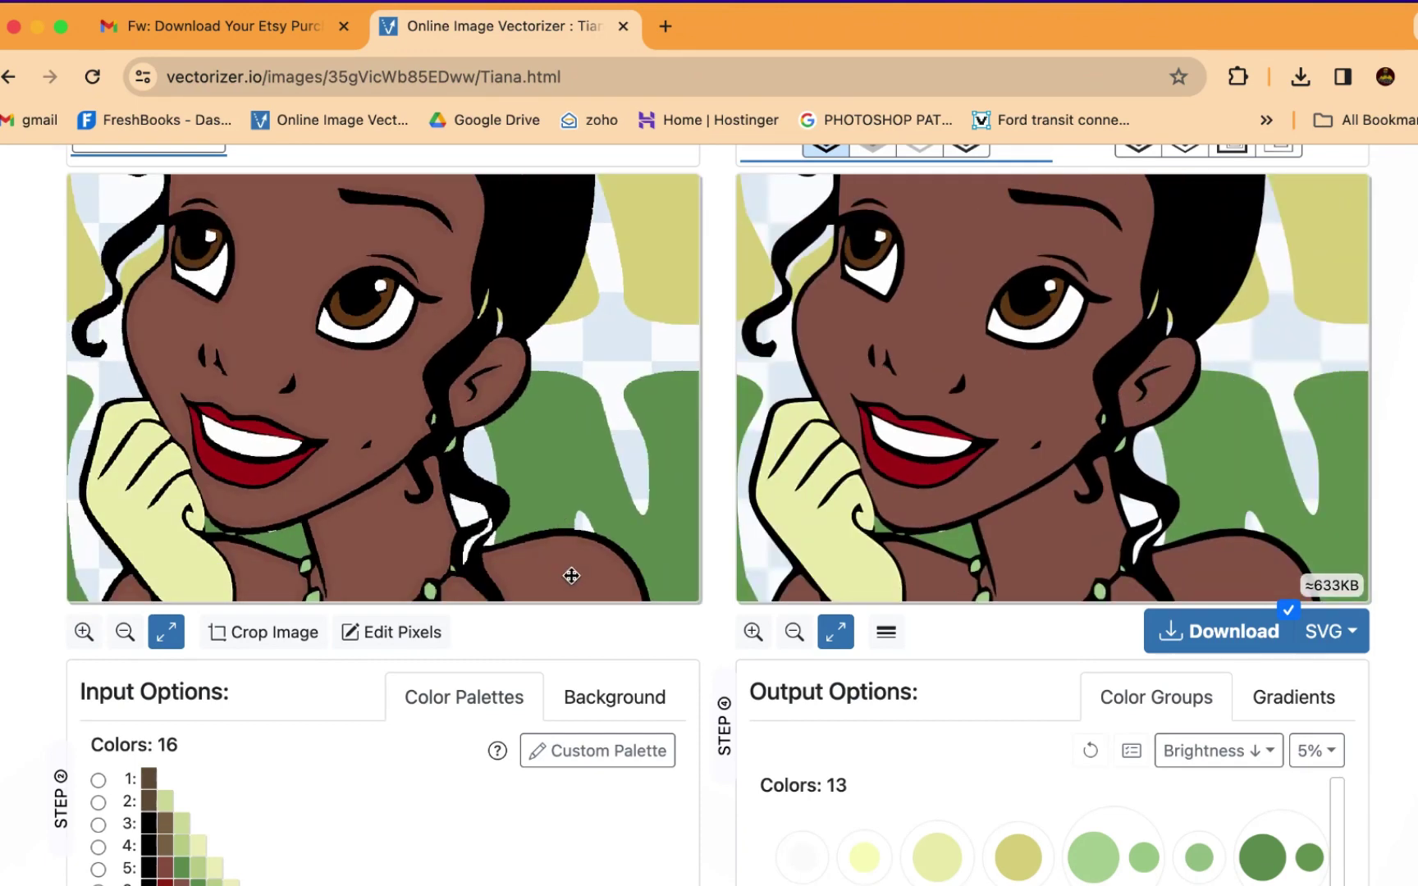
left_click_drag(572, 573, 579, 316)
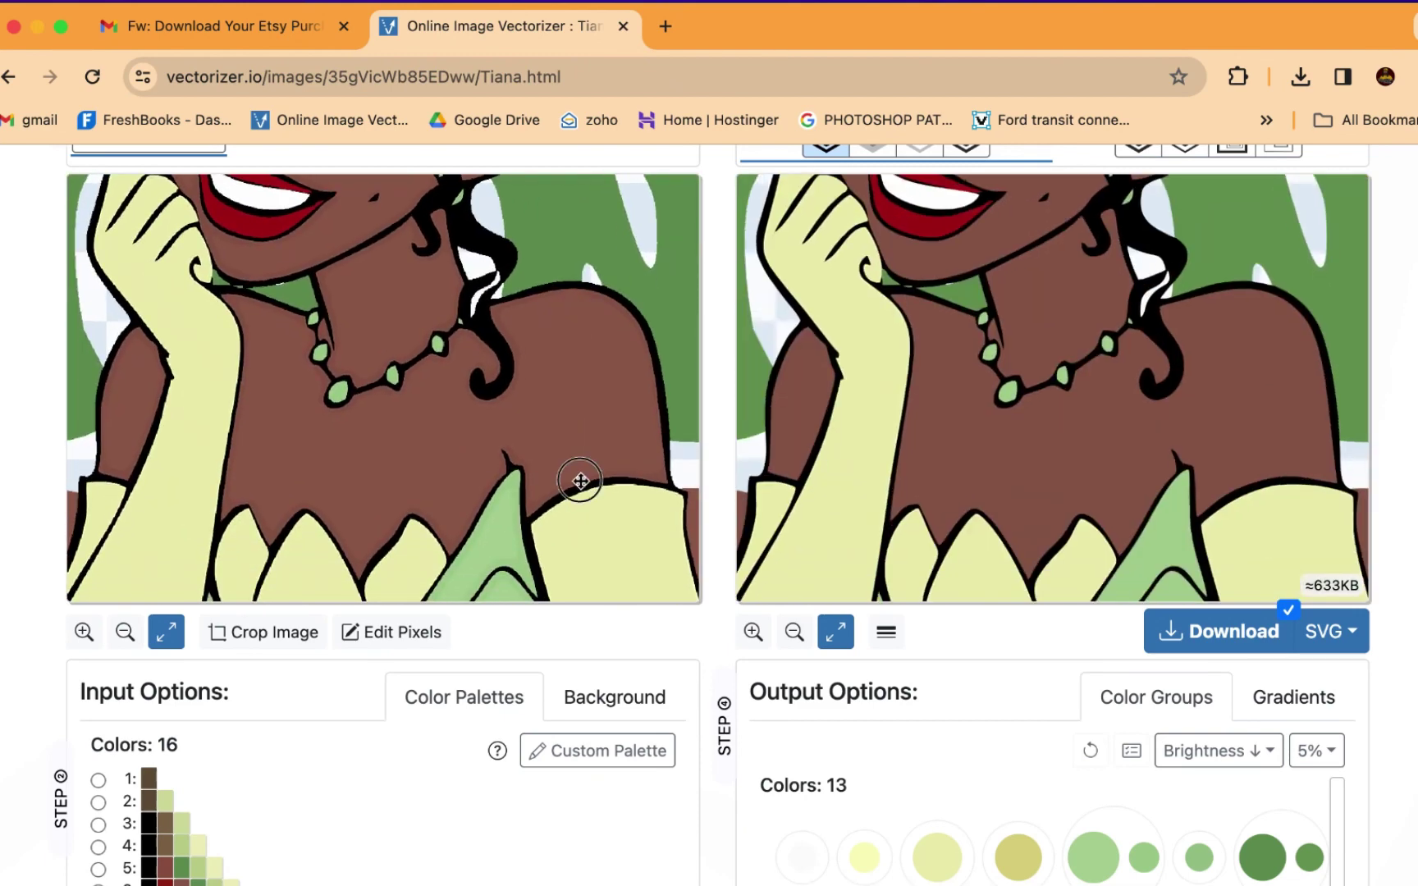
left_click_drag(579, 481, 578, 223)
left_click_drag(573, 348, 576, 392)
left_click_drag(583, 269, 582, 478)
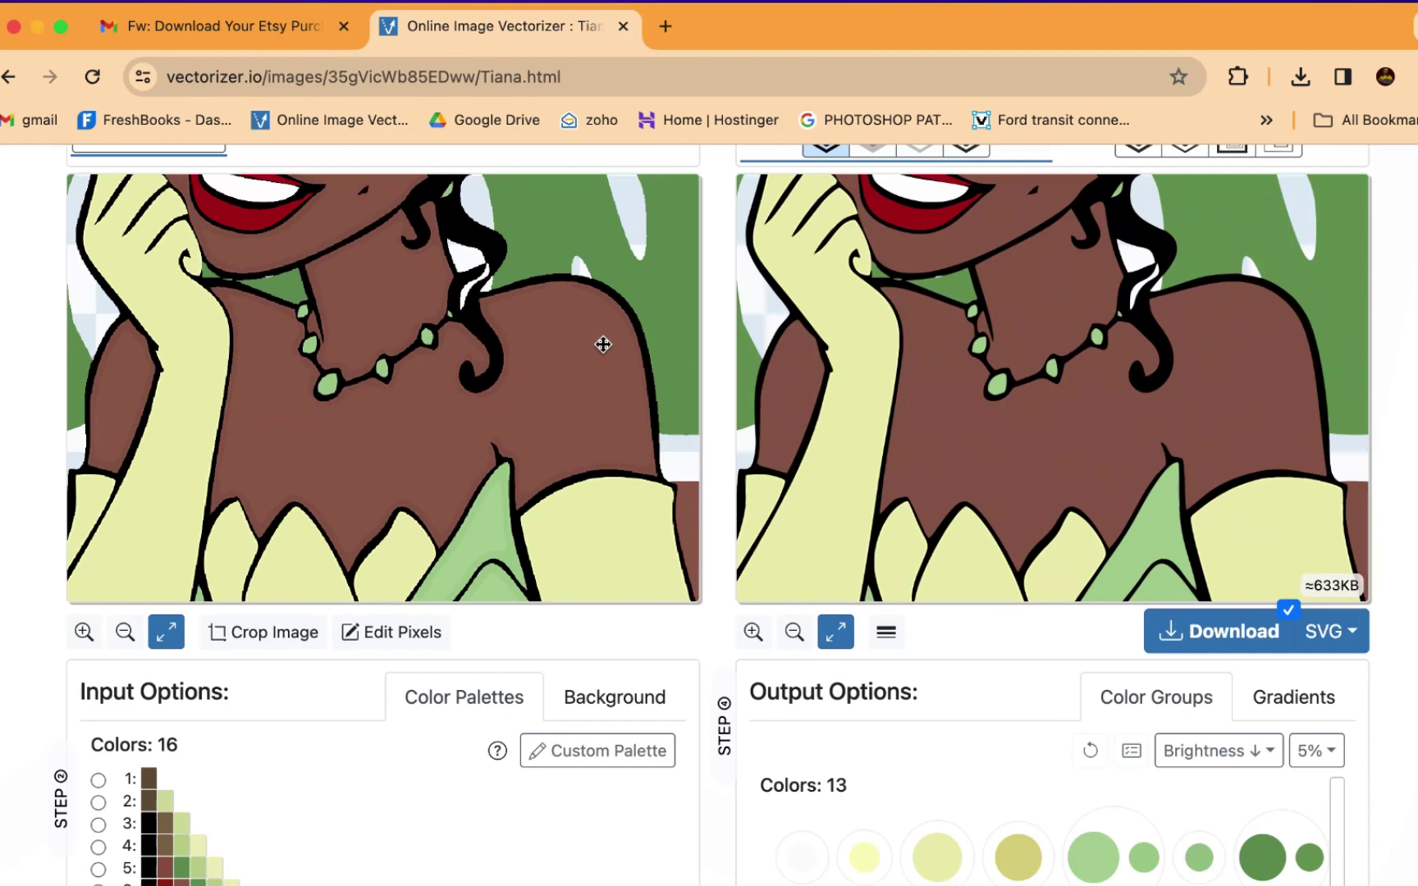
left_click_drag(601, 342, 602, 537)
left_click_drag(602, 254, 601, 446)
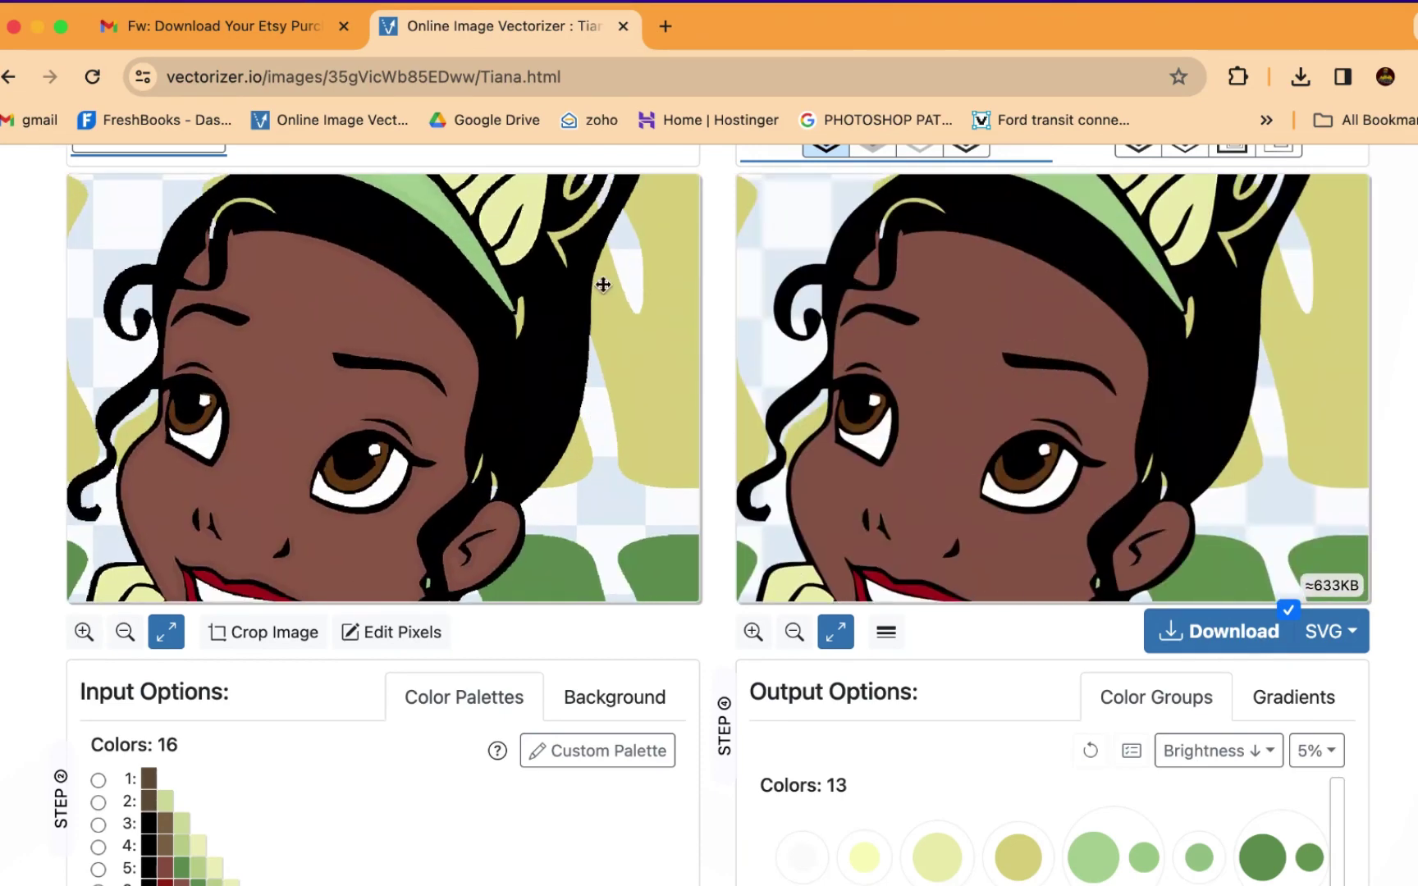
left_click_drag(602, 285, 611, 452)
left_click_drag(611, 300, 605, 481)
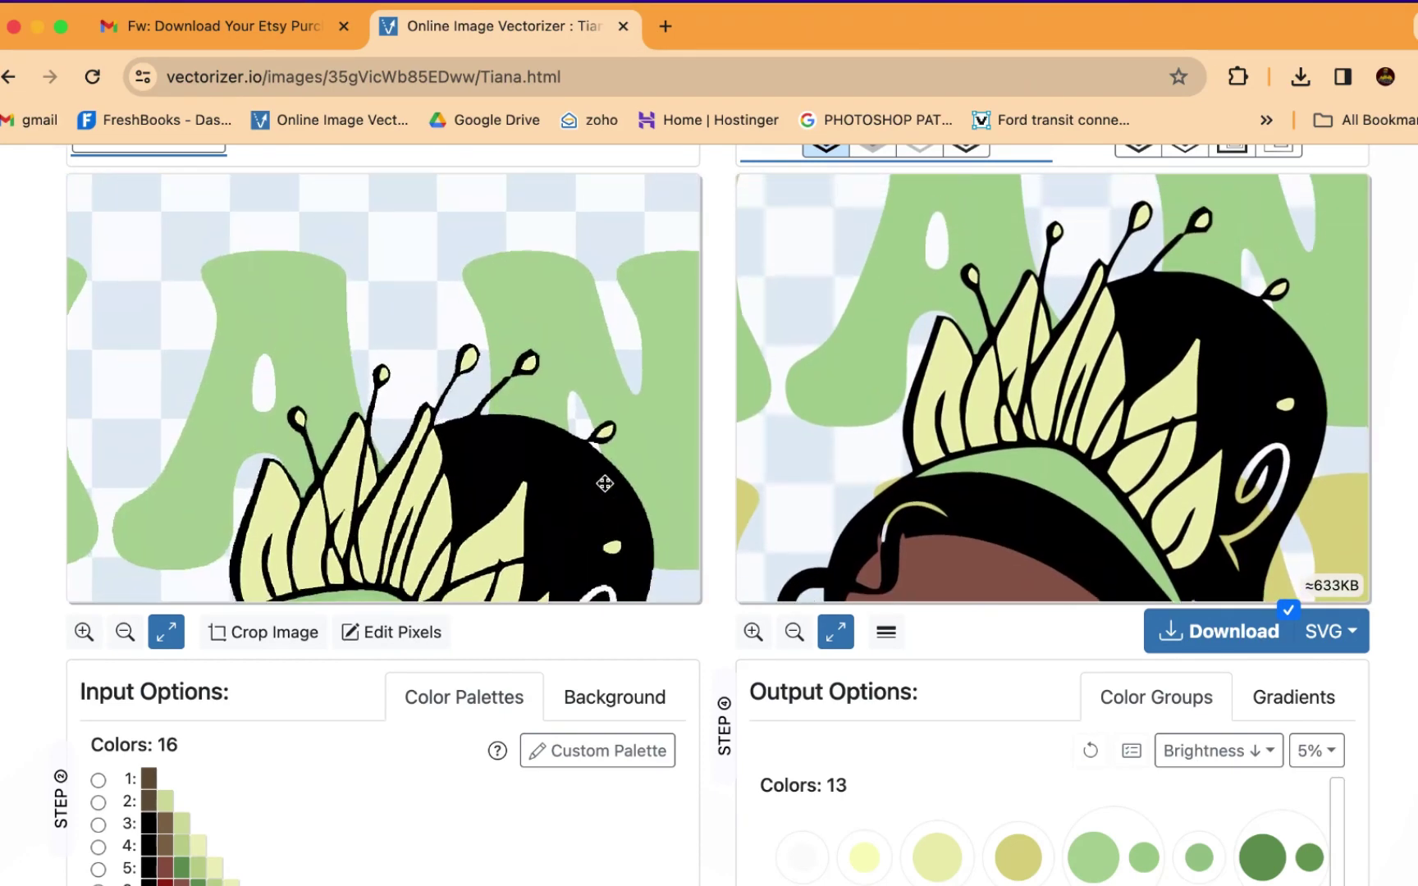
left_click_drag(609, 377, 614, 314)
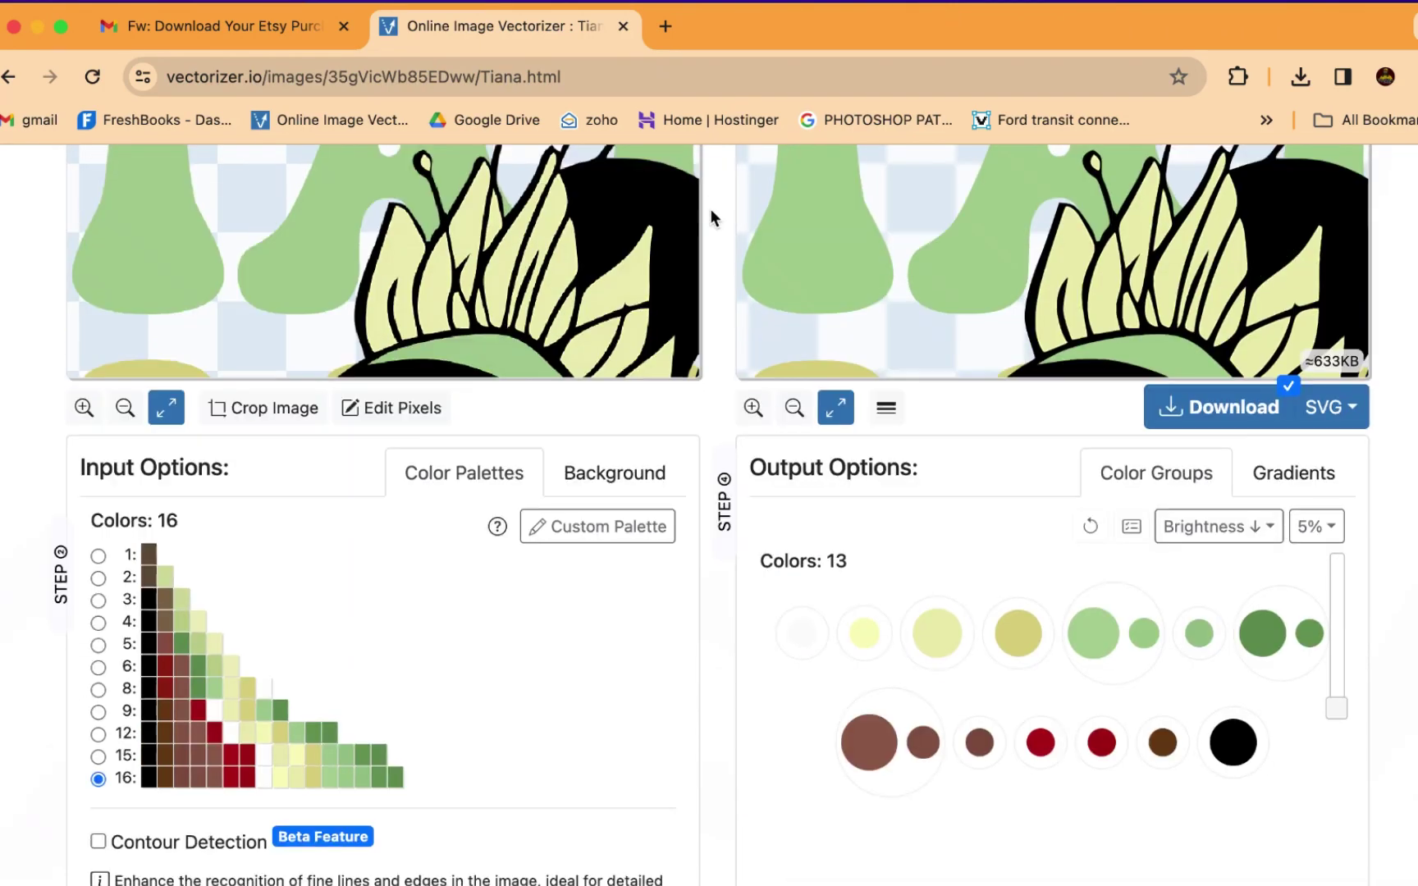
Hide the palette choices, inspect the vectorized Tiana preview, and open the Custom Palette editor.
scroll(710, 217, "up", 3)
scroll(607, 260, "down", 5)
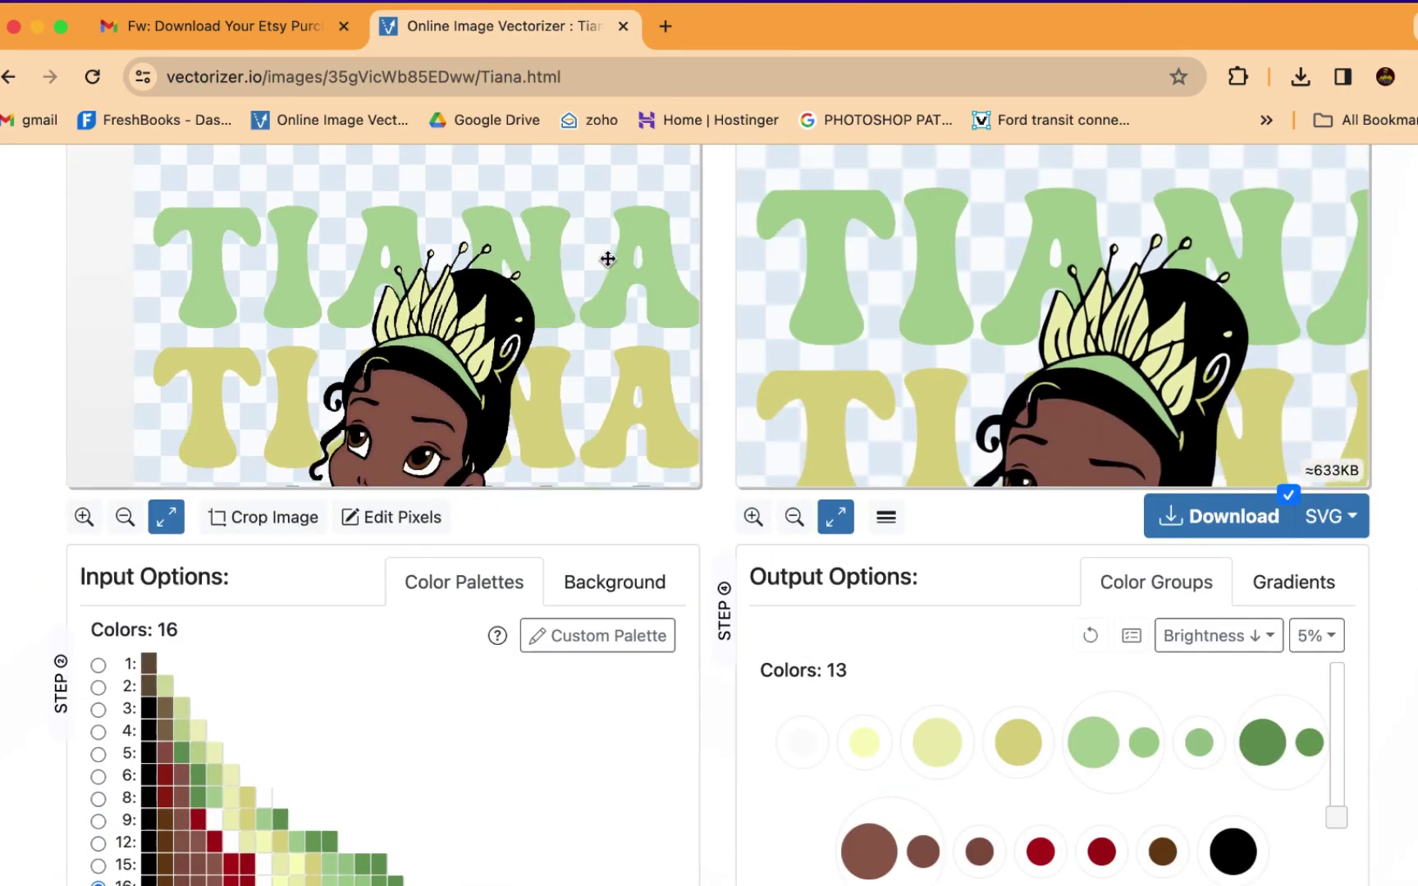
scroll(607, 260, "down", 5)
left_click(98, 670)
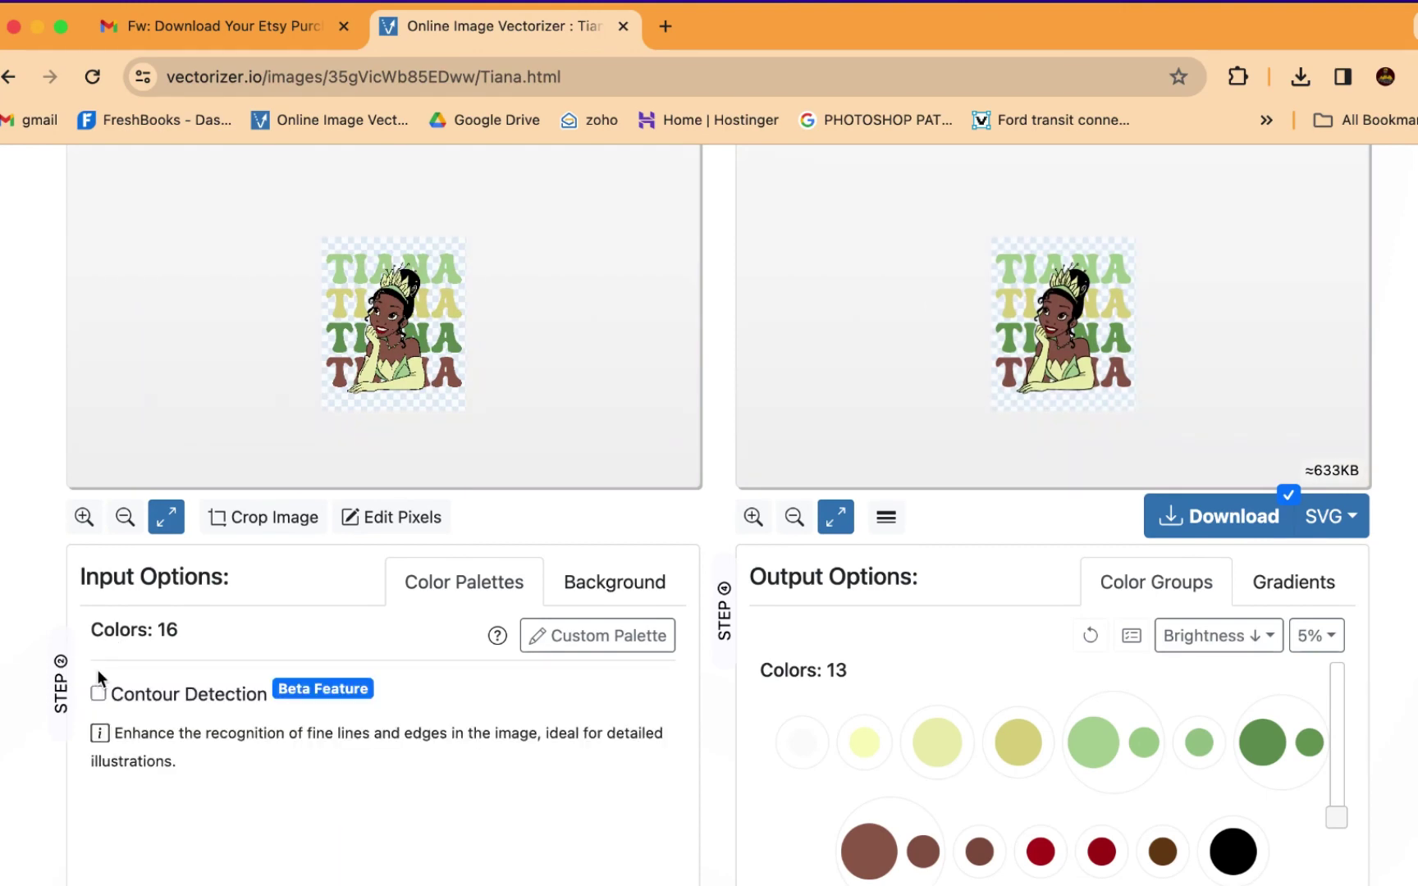
scroll(107, 663, "up", 5)
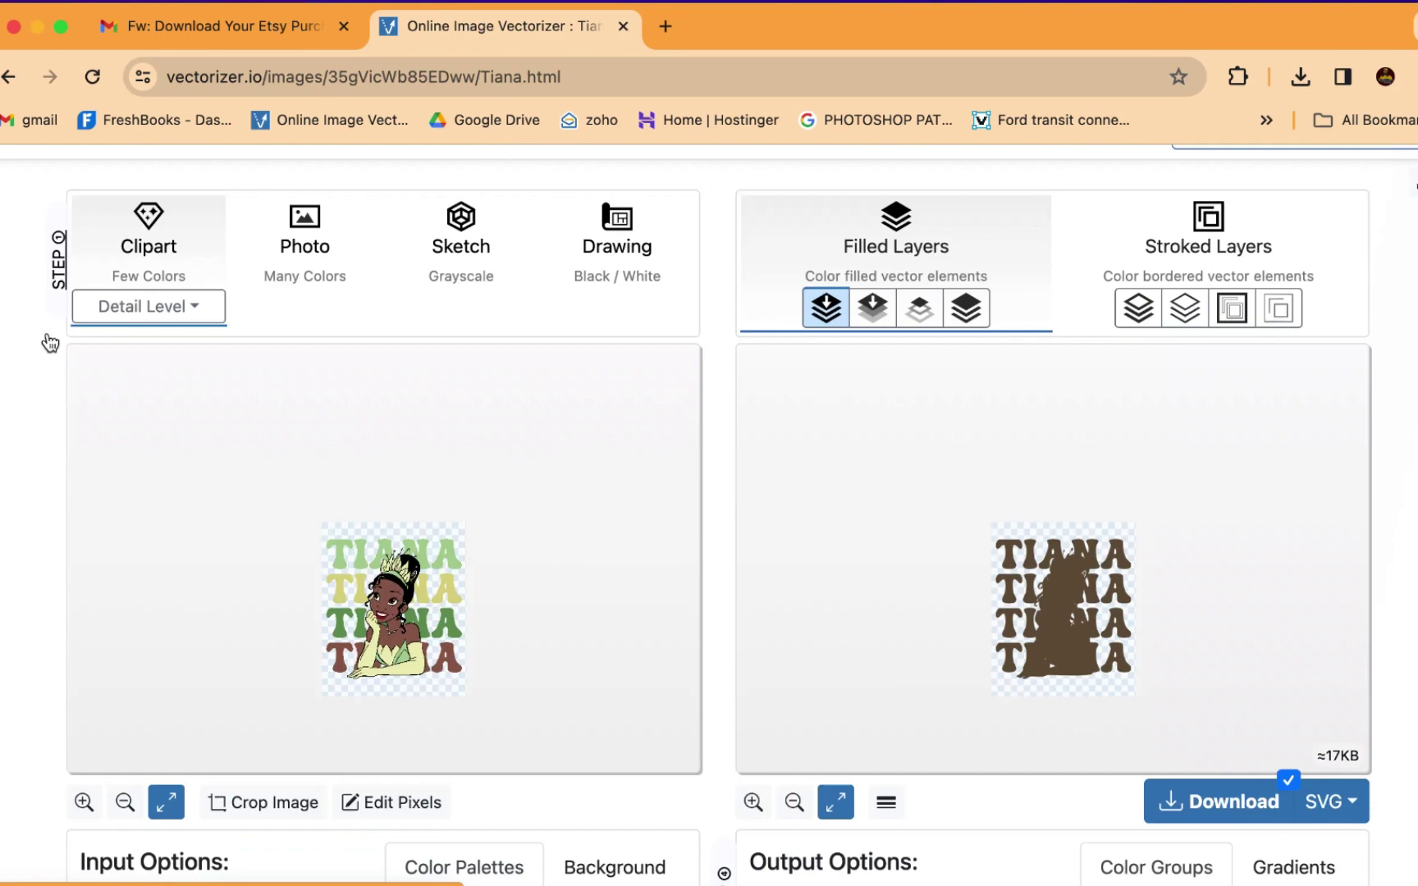
scroll(51, 342, "down", 4)
scroll(51, 341, "down", 1)
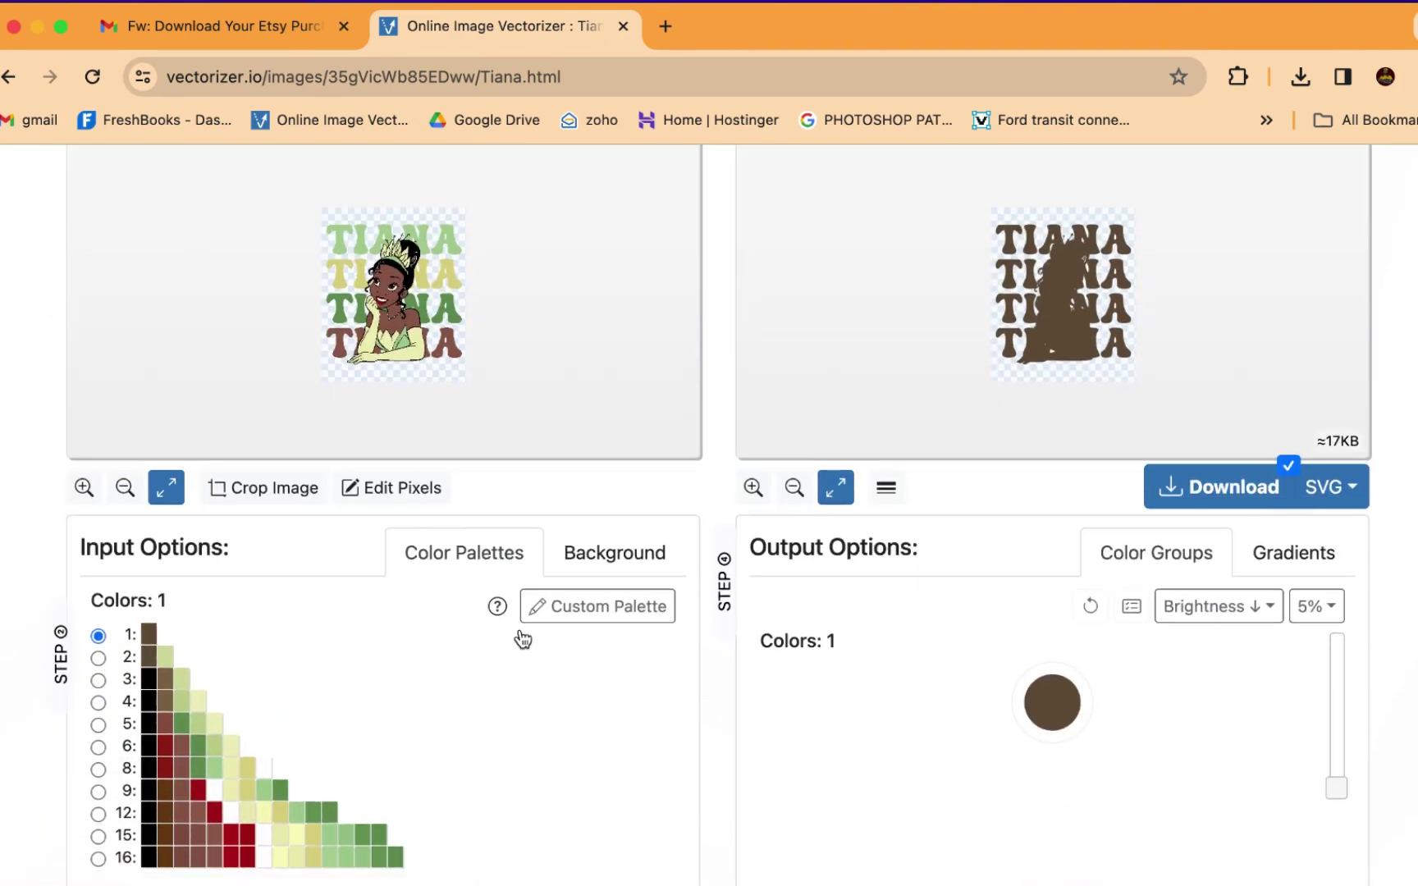
scroll(1045, 252, "down", 2)
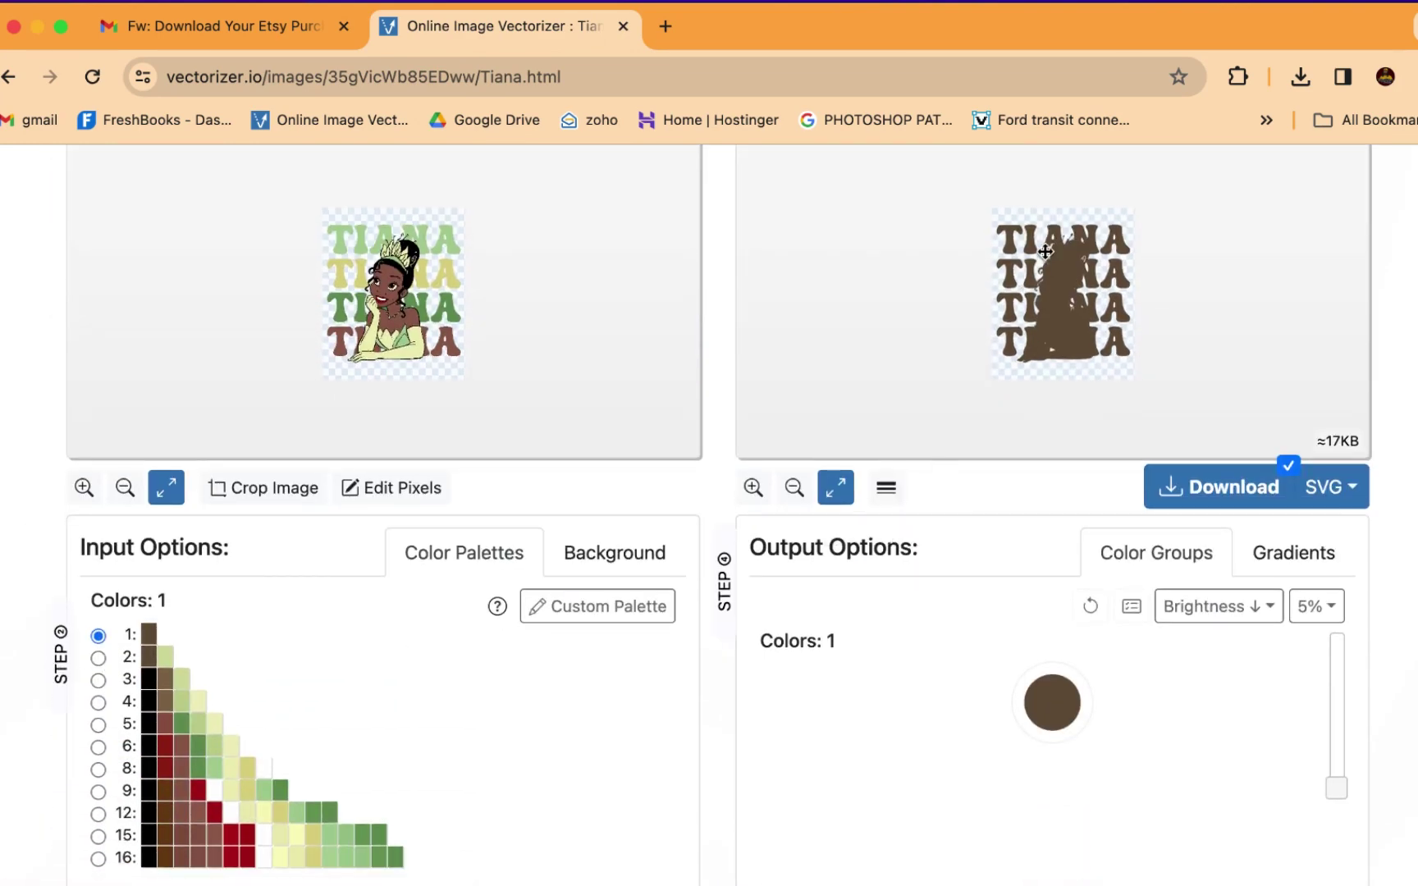
scroll(1045, 252, "up", 5)
scroll(1045, 252, "down", 2)
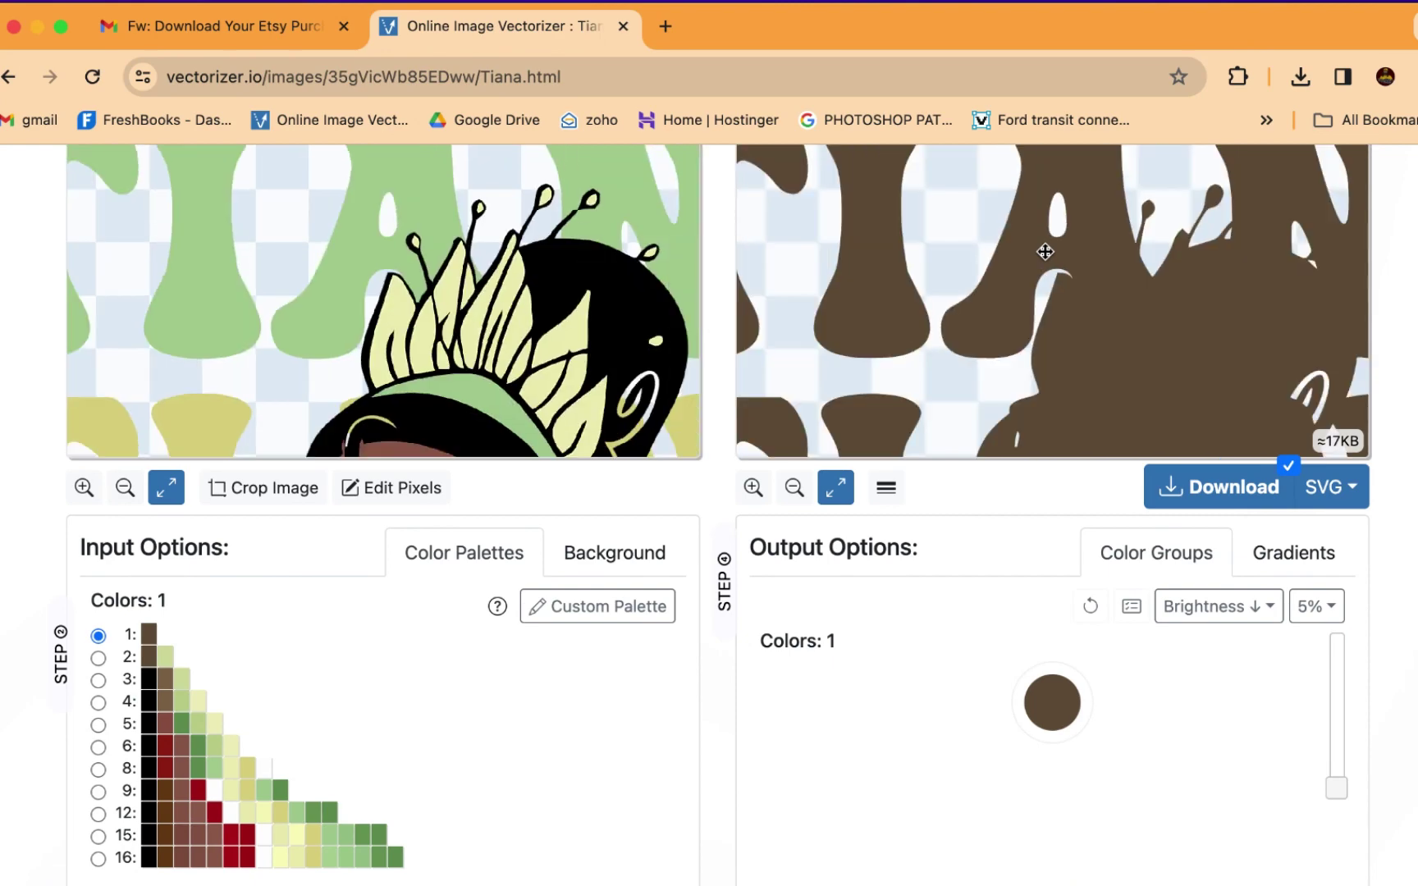
scroll(1045, 252, "down", 3)
scroll(1045, 249, "up", 3)
left_click(561, 614)
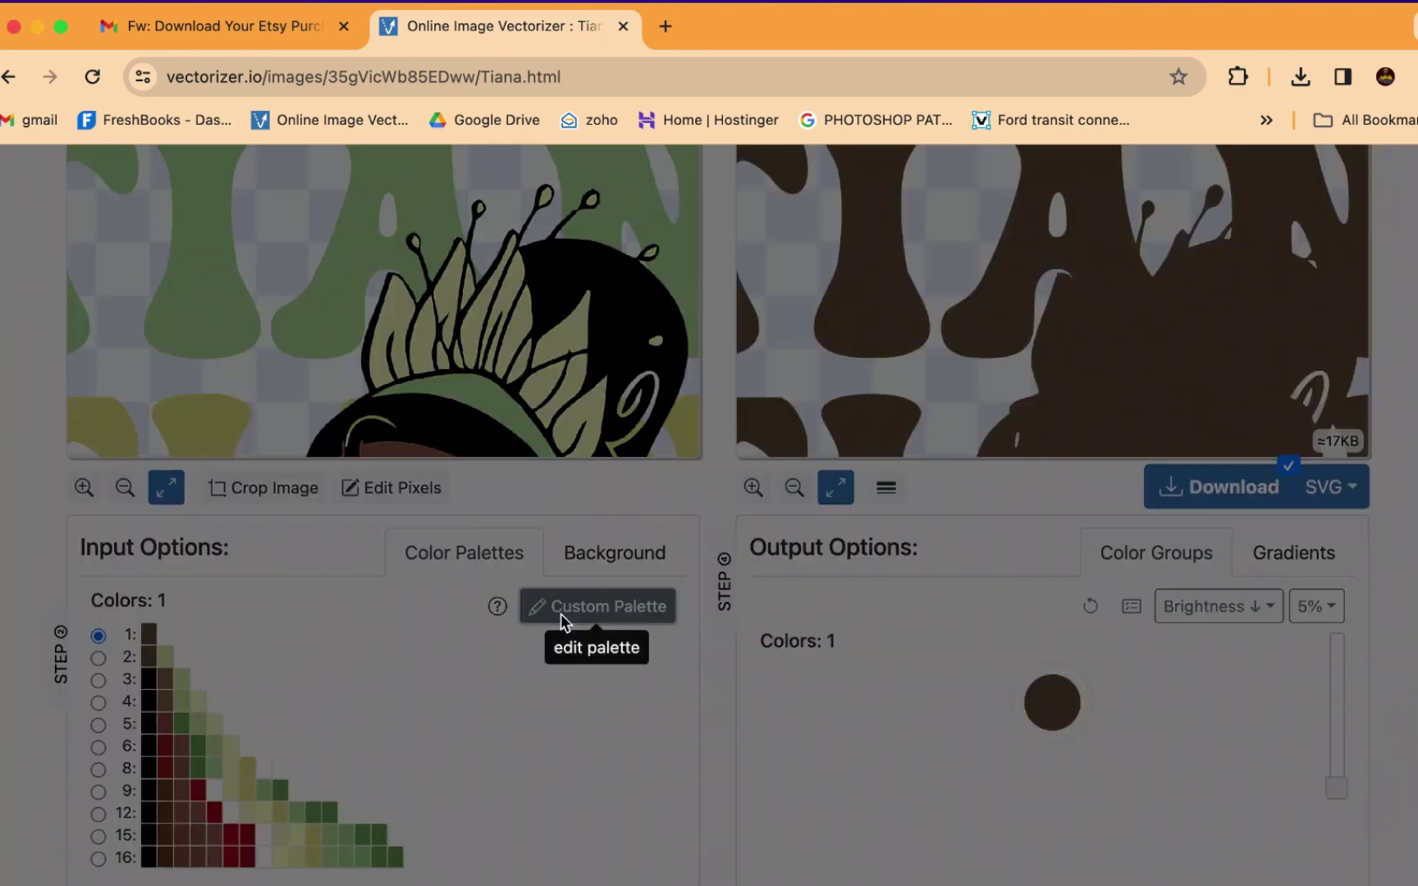
Add black #000000 to the custom palette, delete the brown colour, and save the changes.
left_click(788, 653)
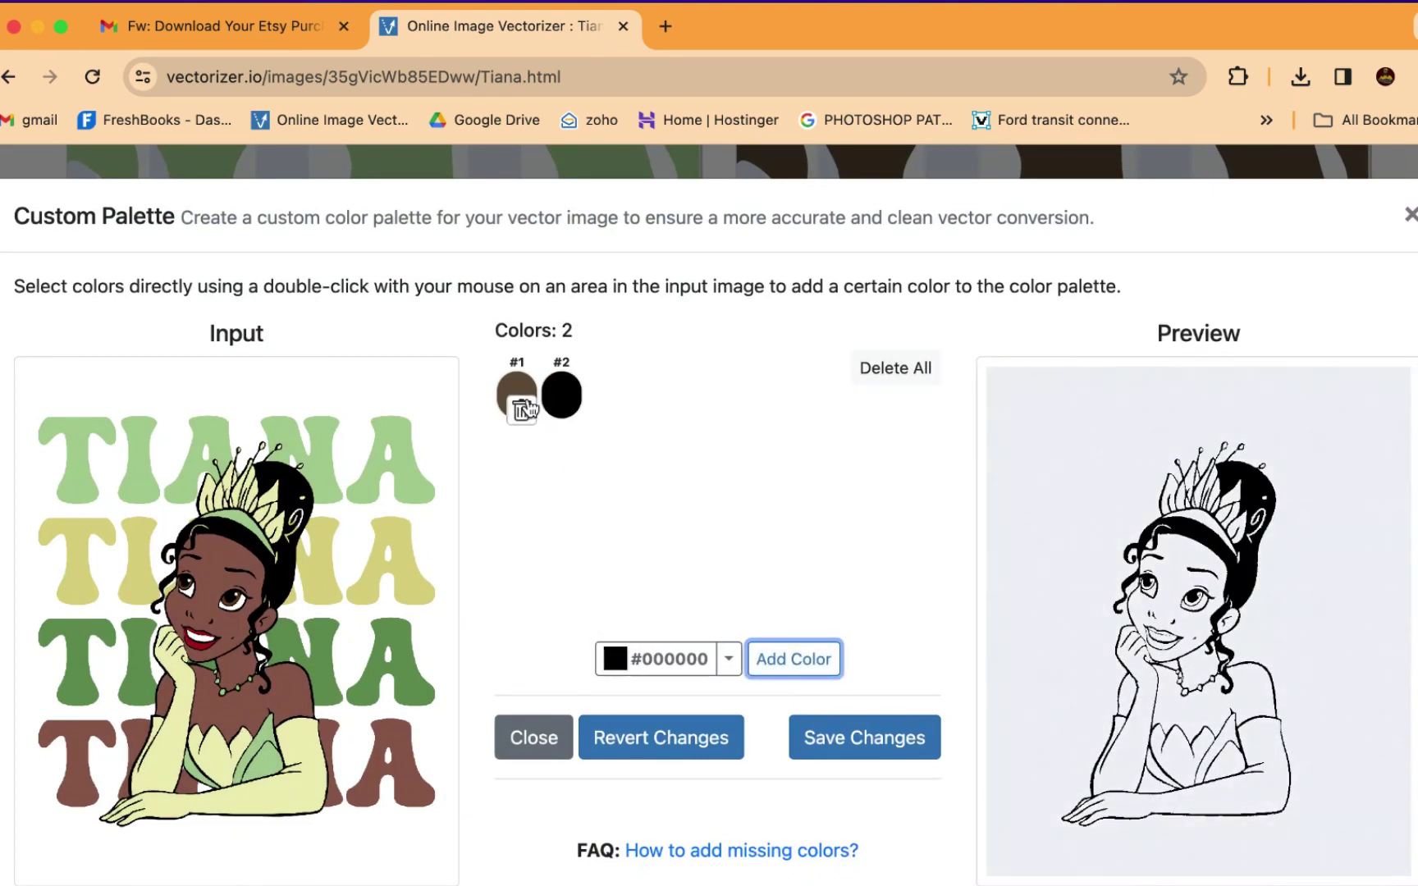
left_click(522, 408)
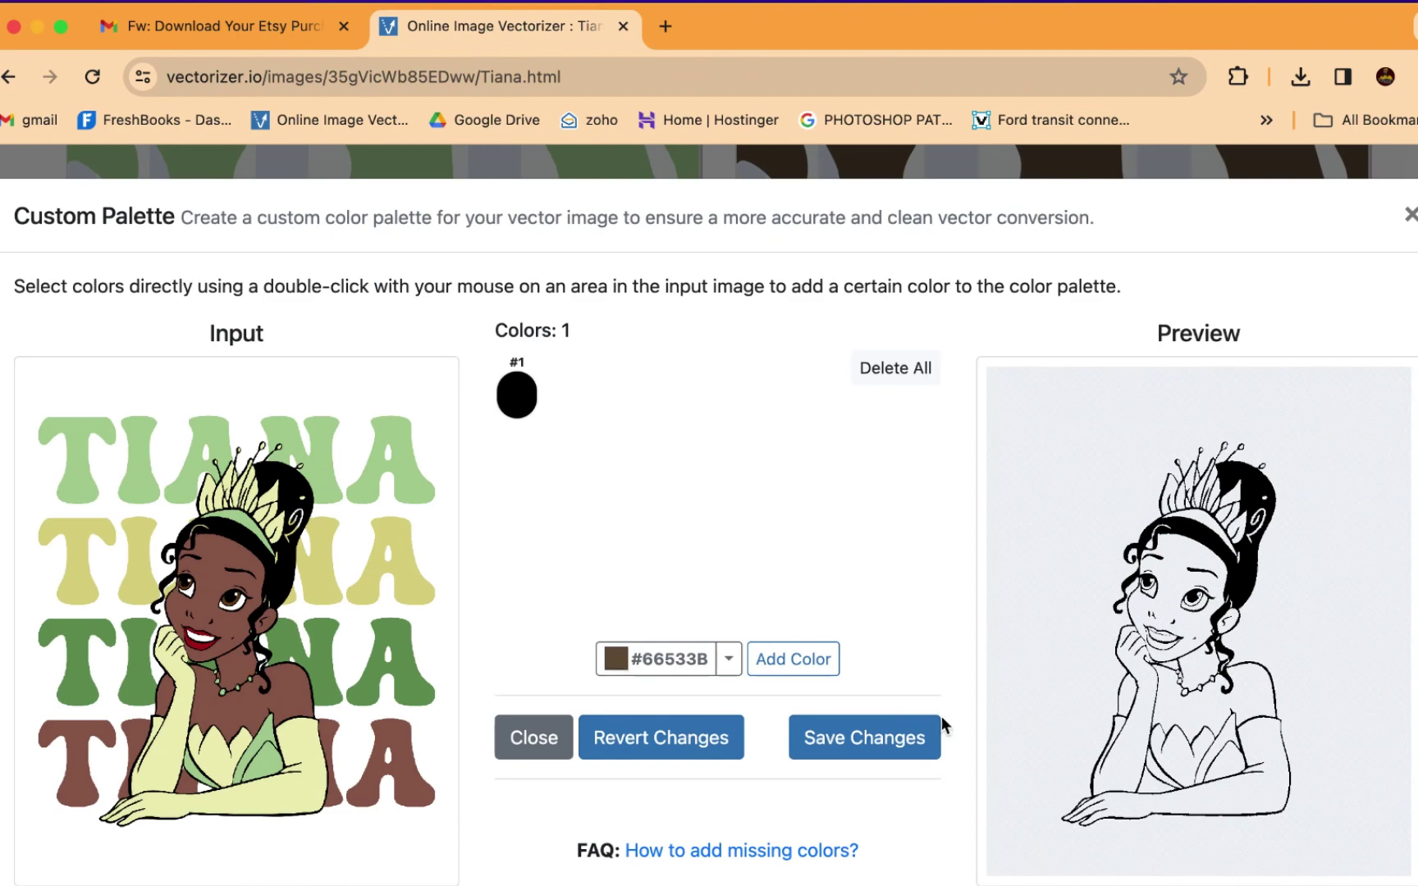
left_click(910, 736)
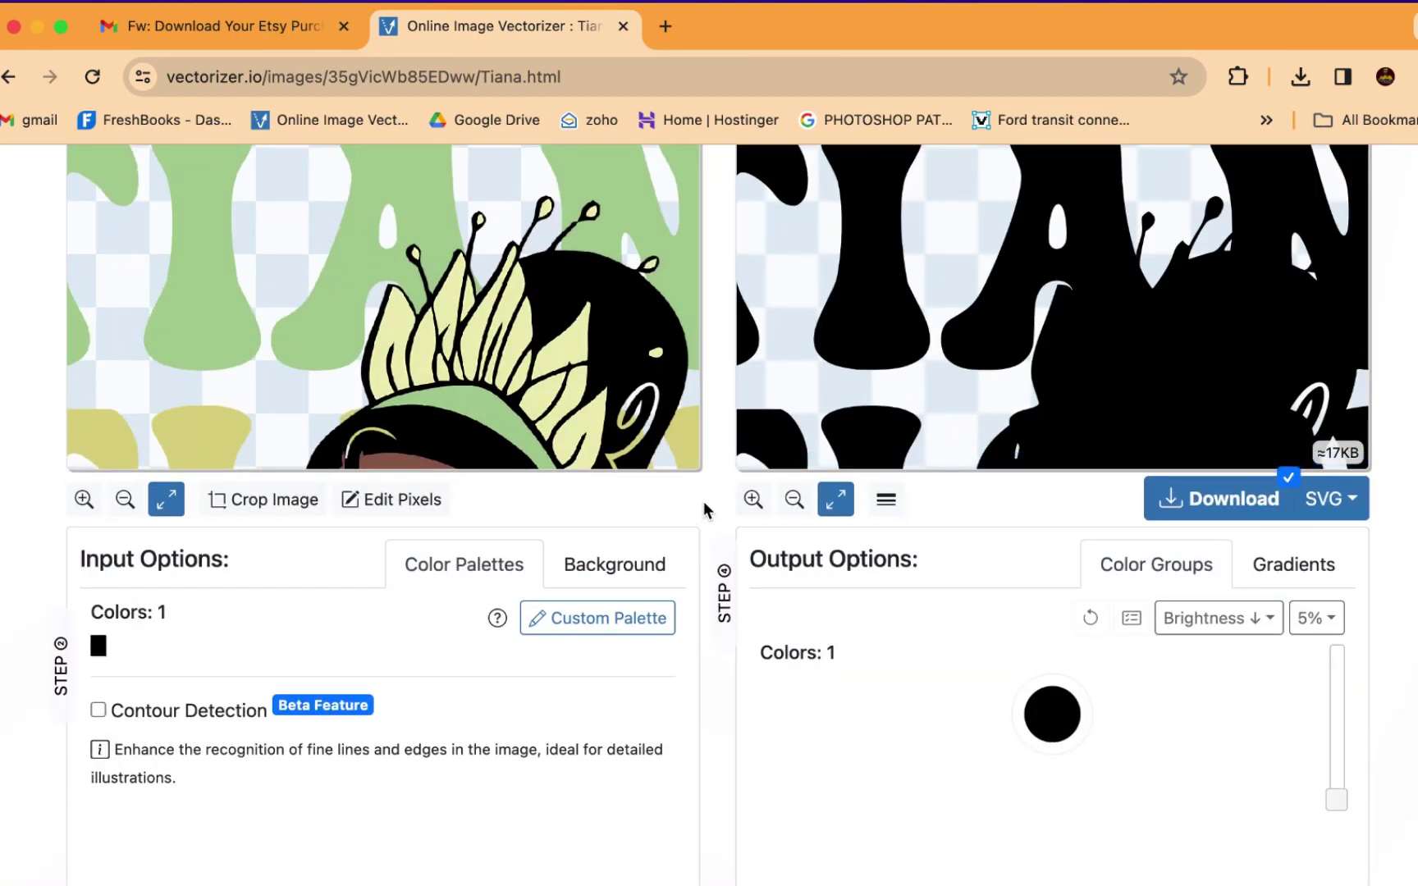
Download the black one-colour Tiana vector as an SVG file.
scroll(899, 330, "up", 5)
scroll(900, 334, "down", 5)
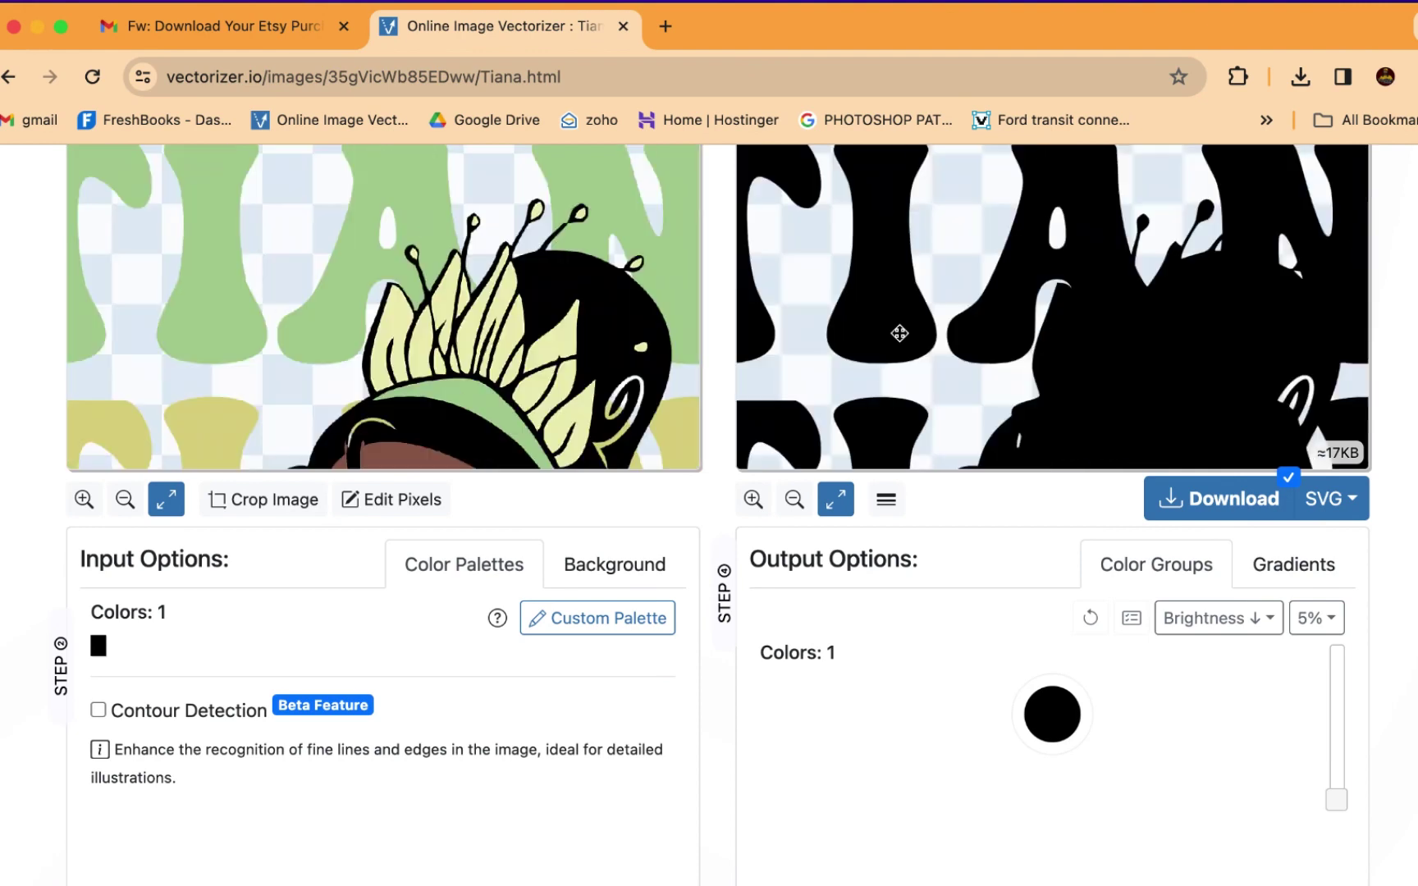
scroll(900, 334, "down", 6)
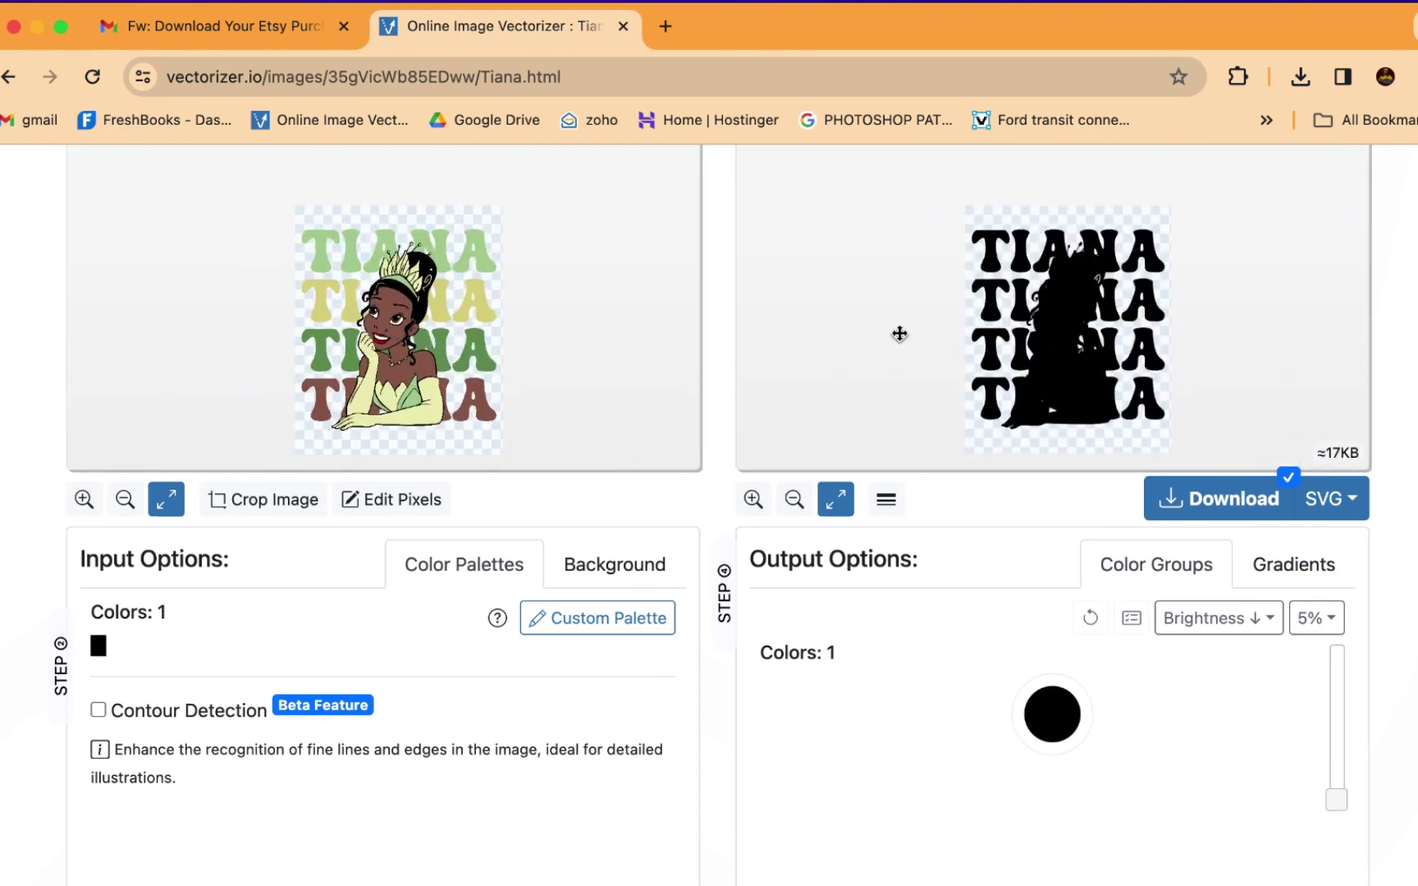
scroll(900, 334, "up", 5)
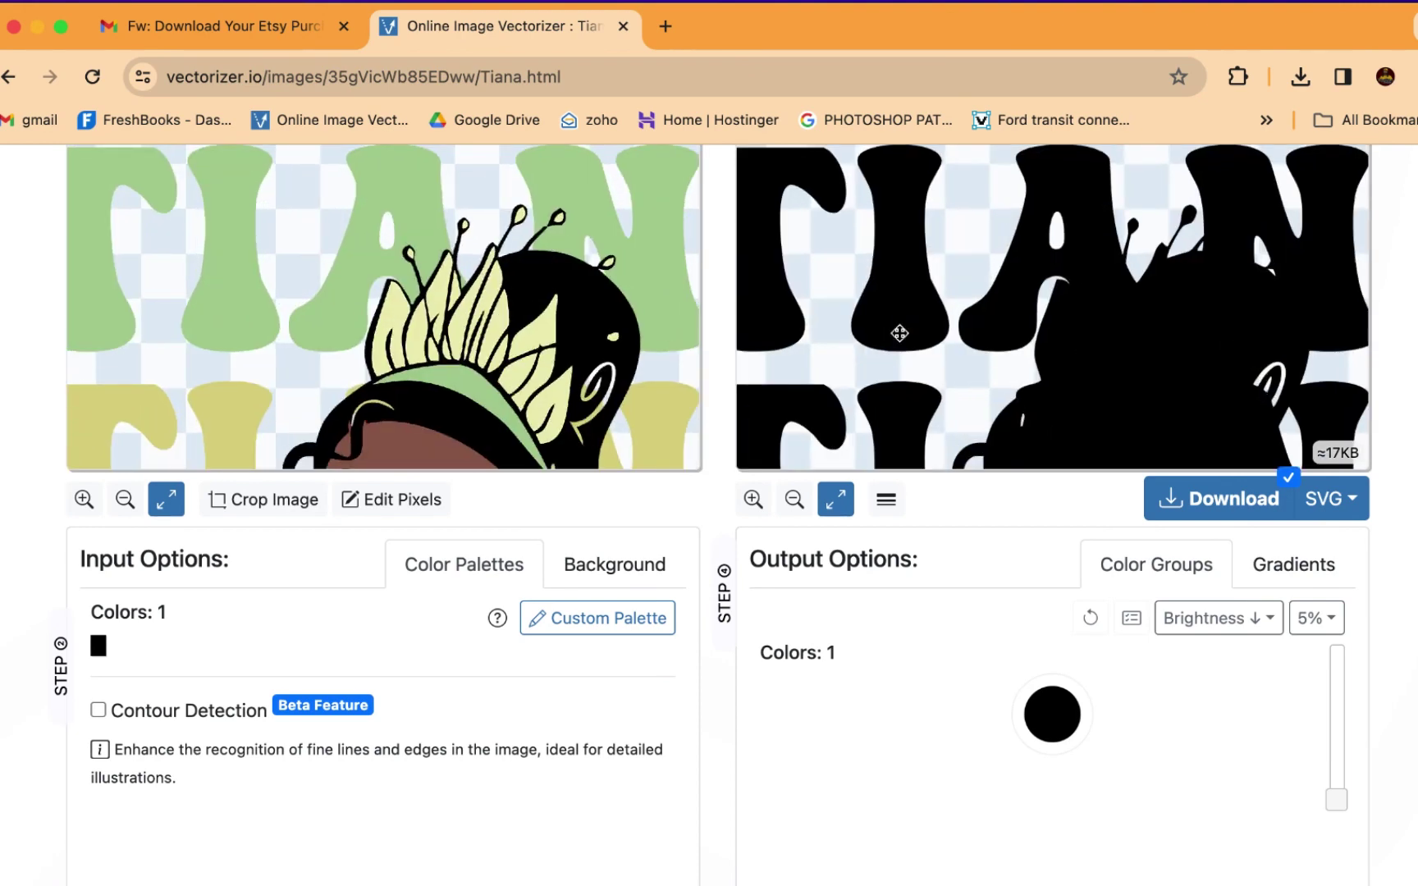
scroll(714, 501, "up", 4)
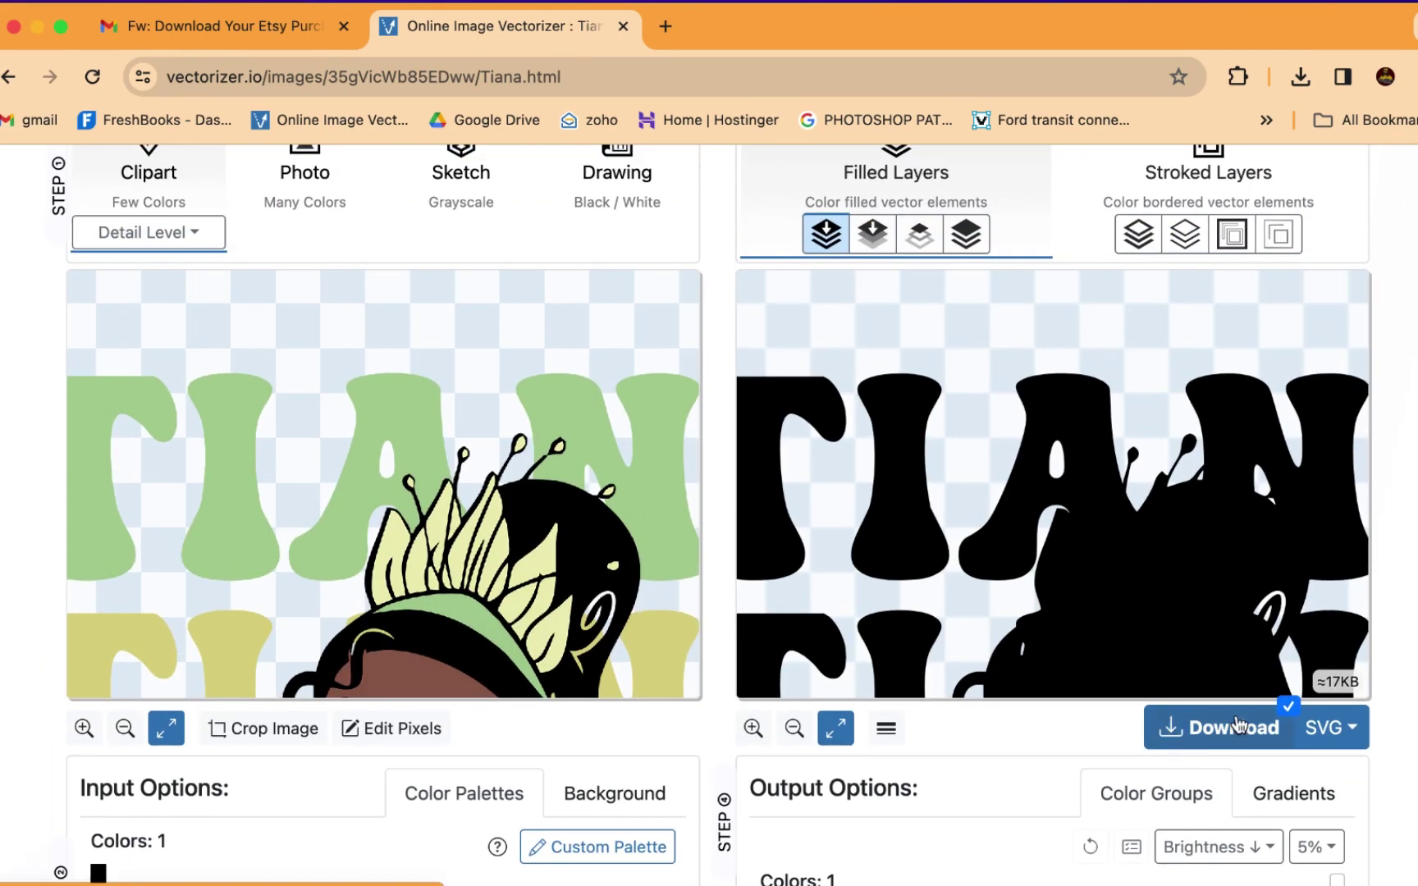
left_click(1233, 733)
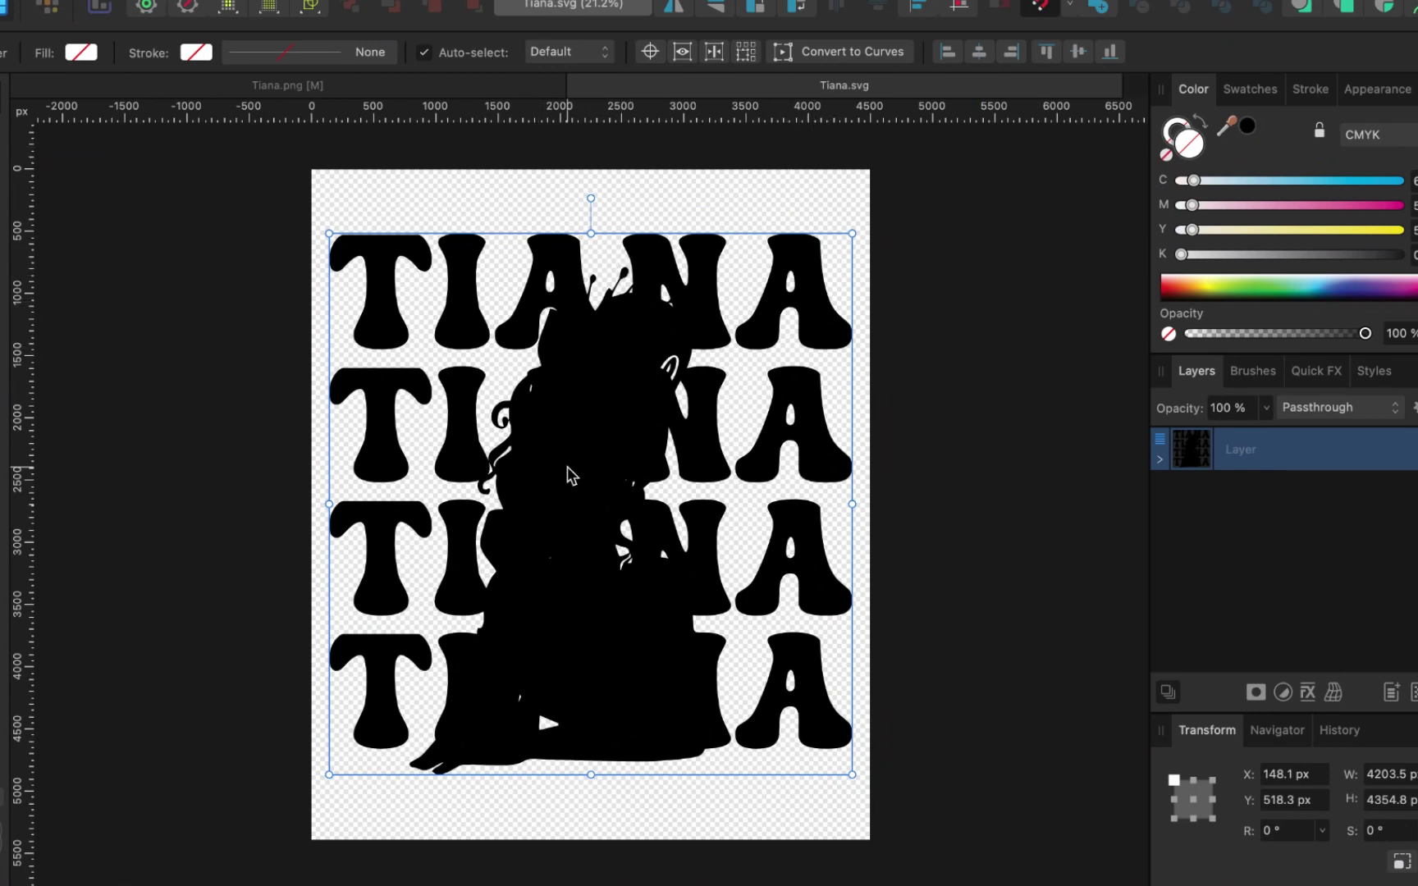
Expand Tiana.svg's Layer group to list its separate letter and silhouette curves.
left_click(1160, 459)
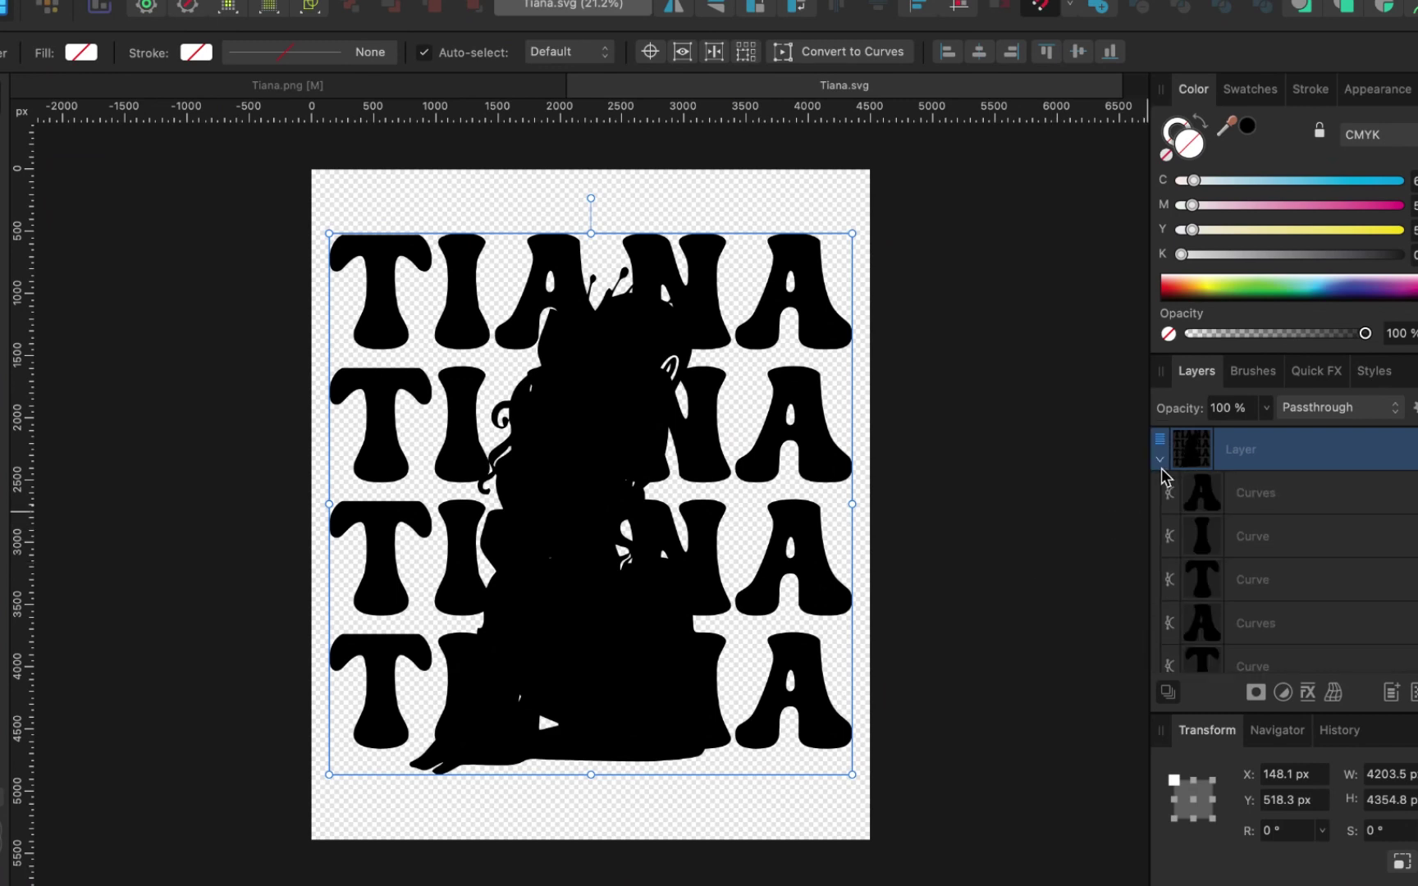
scroll(1273, 550, "down", 5)
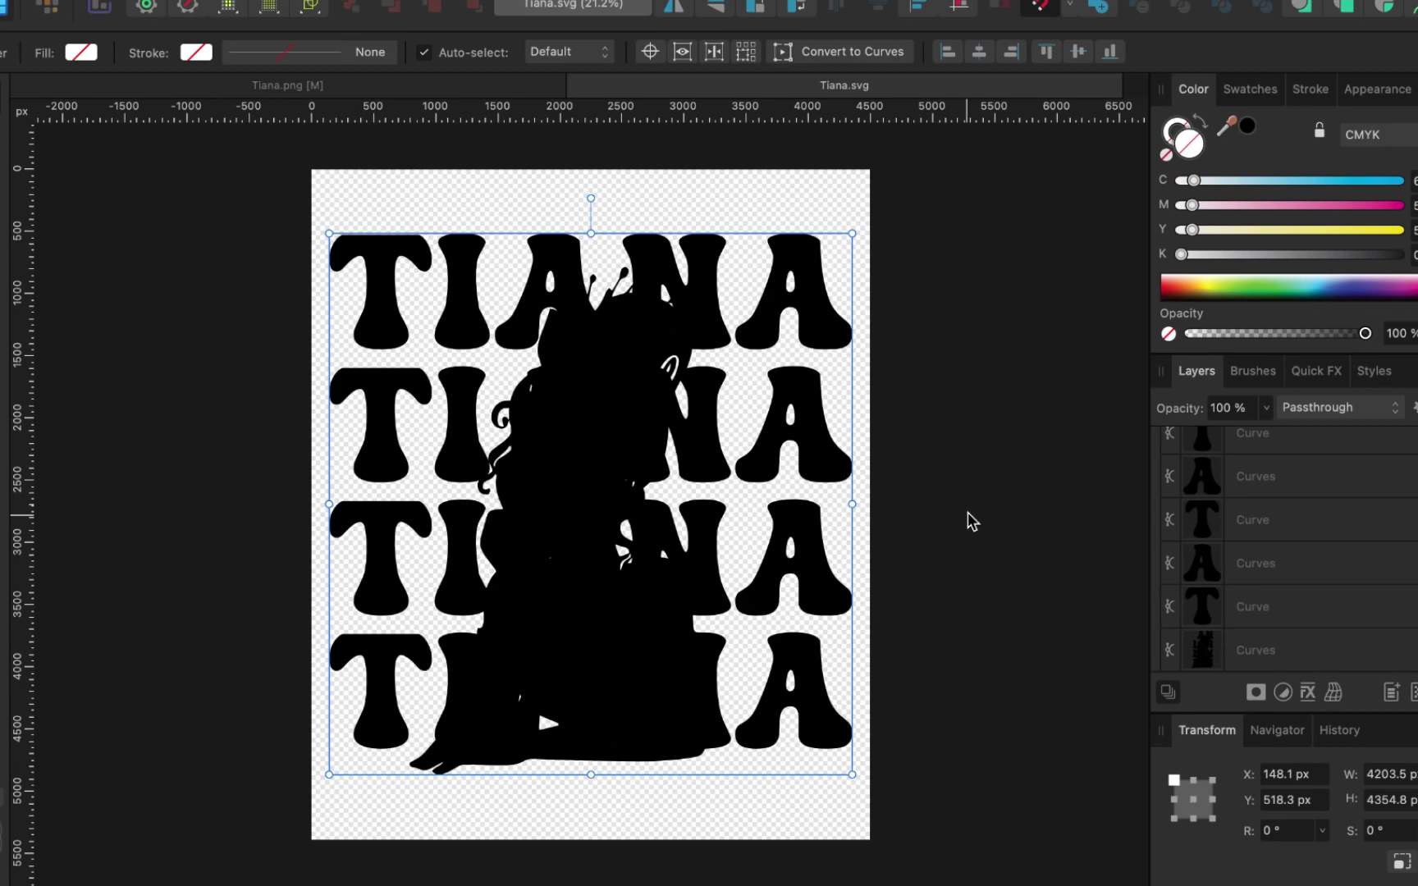
scroll(493, 298, "up", 5)
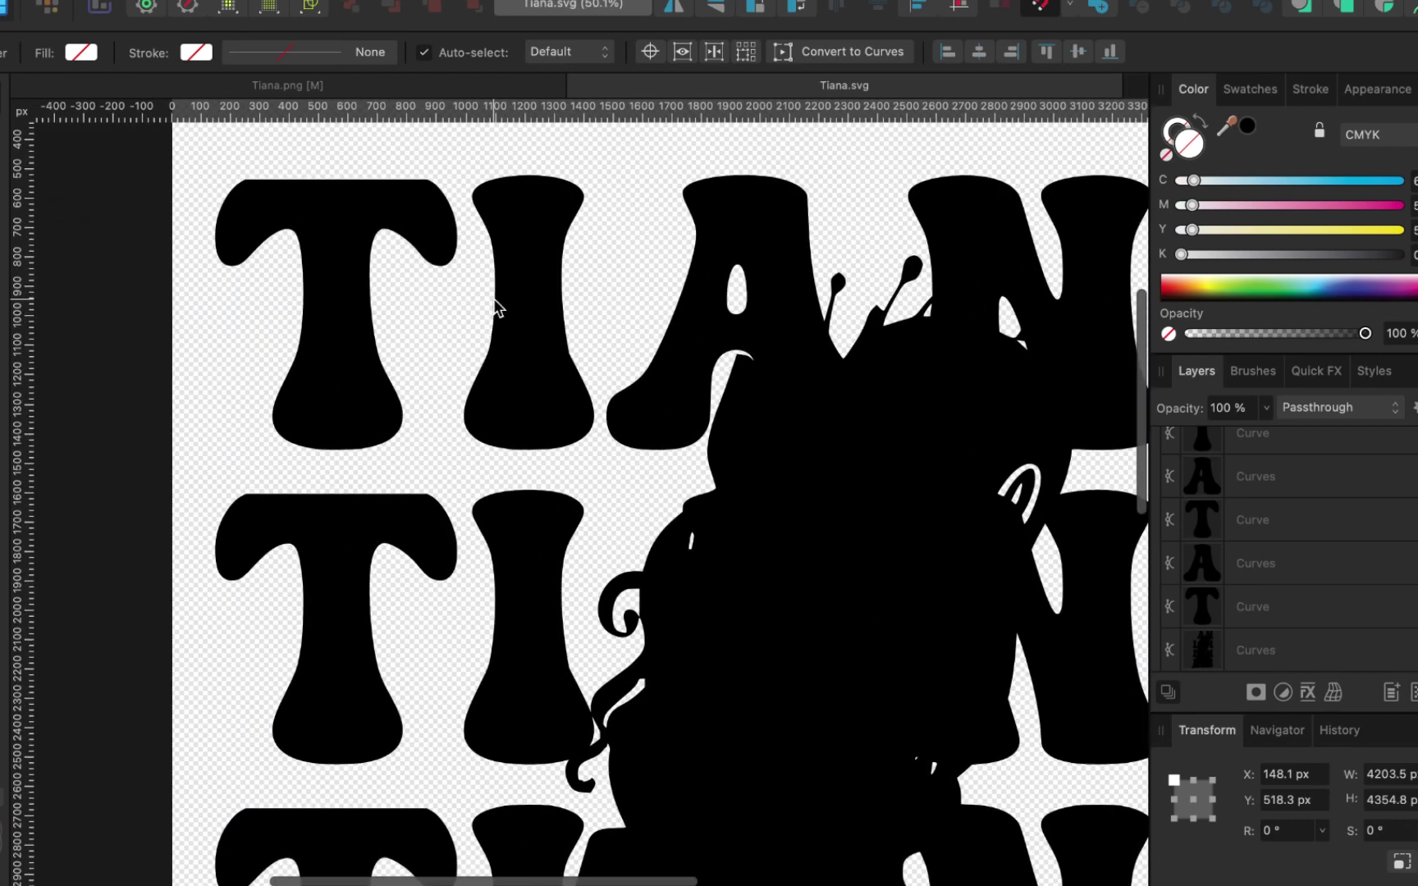
scroll(495, 308, "left", 3)
scroll(495, 308, "up", 1)
key("a")
left_click(386, 262)
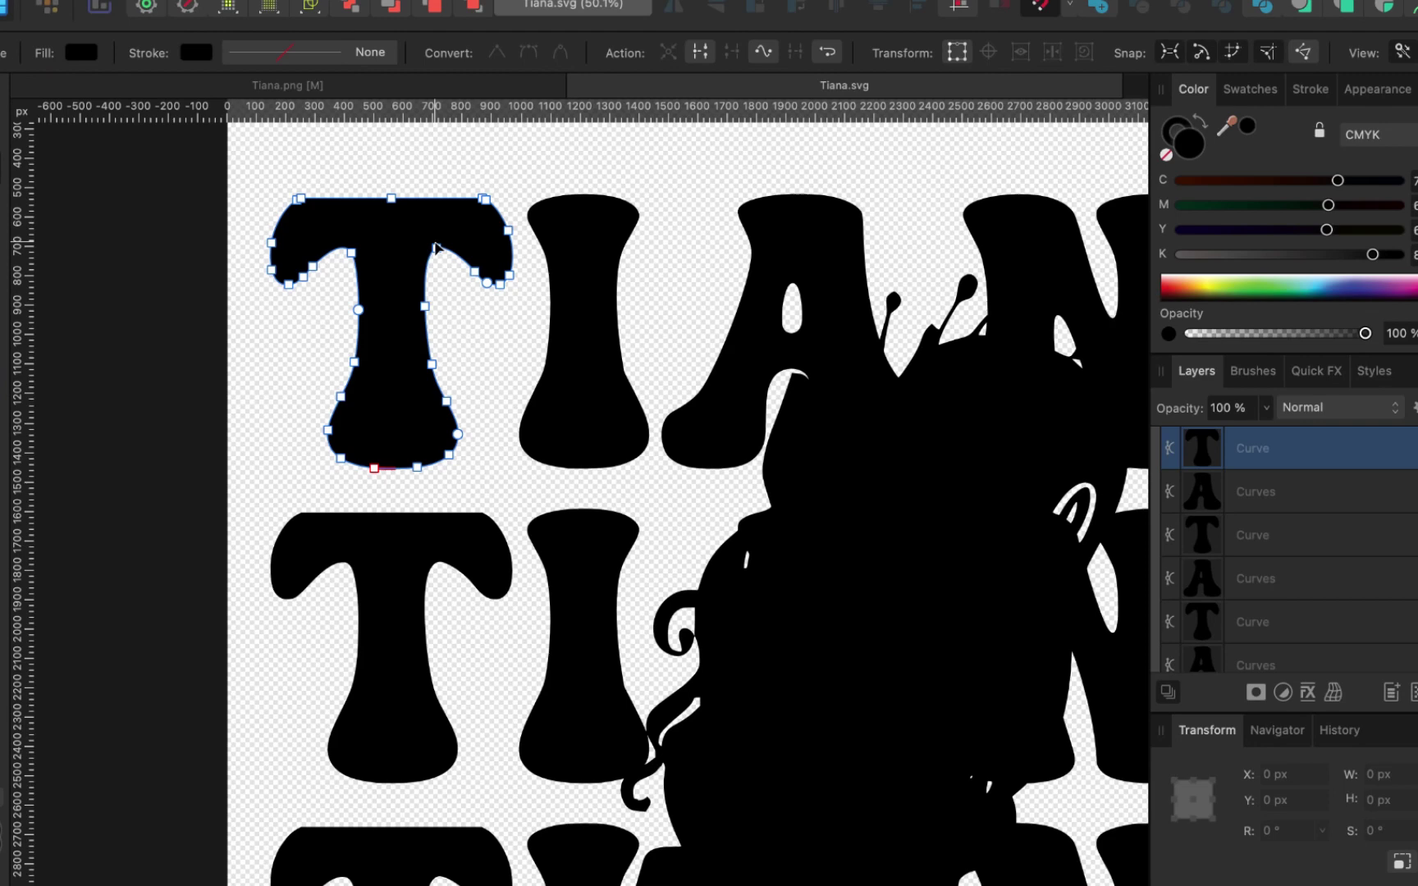
left_click_drag(437, 247, 760, 412)
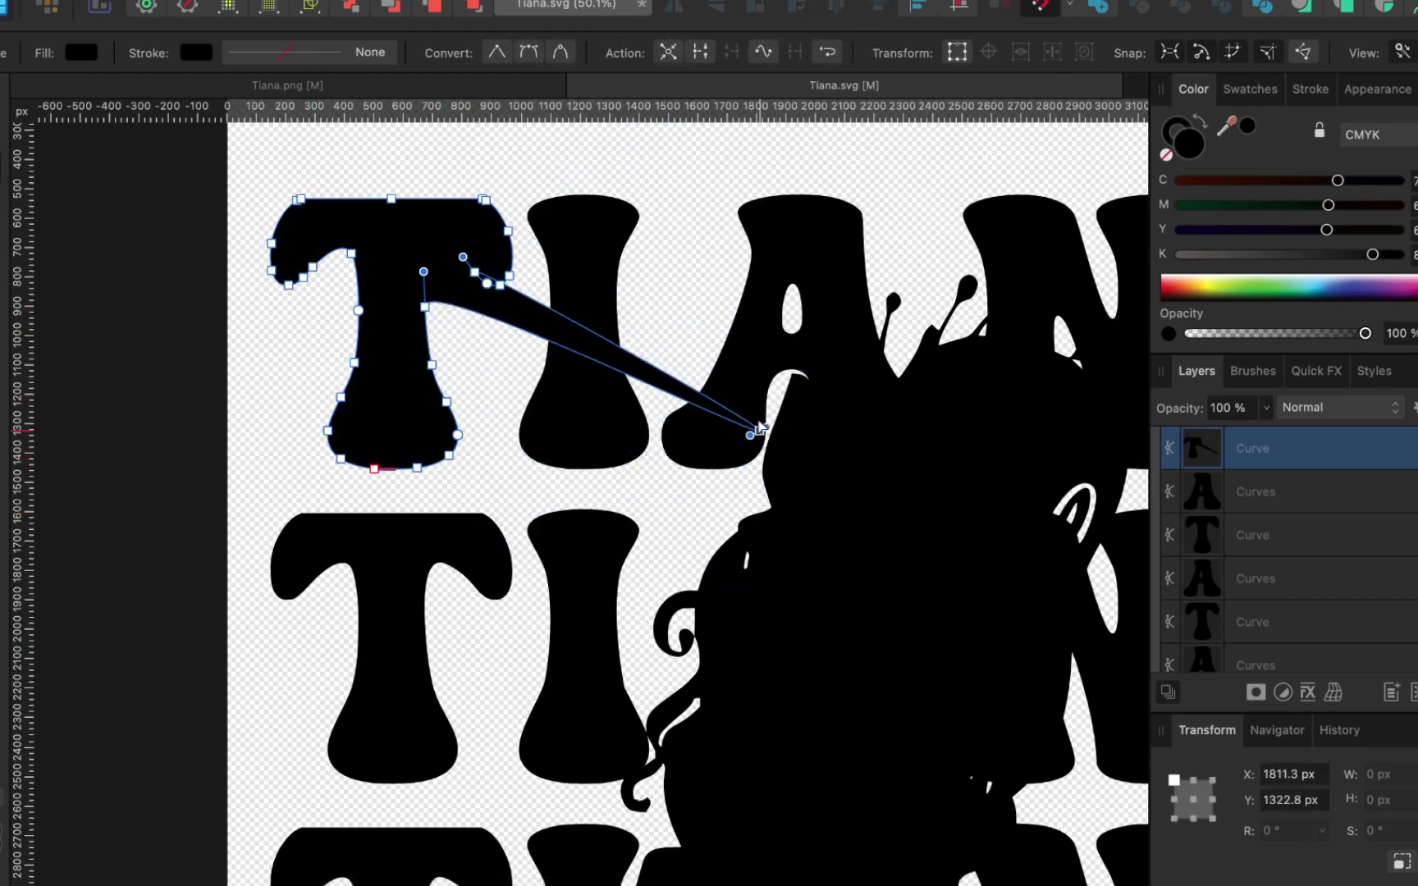
key("super+z")
scroll(543, 419, "down", 5)
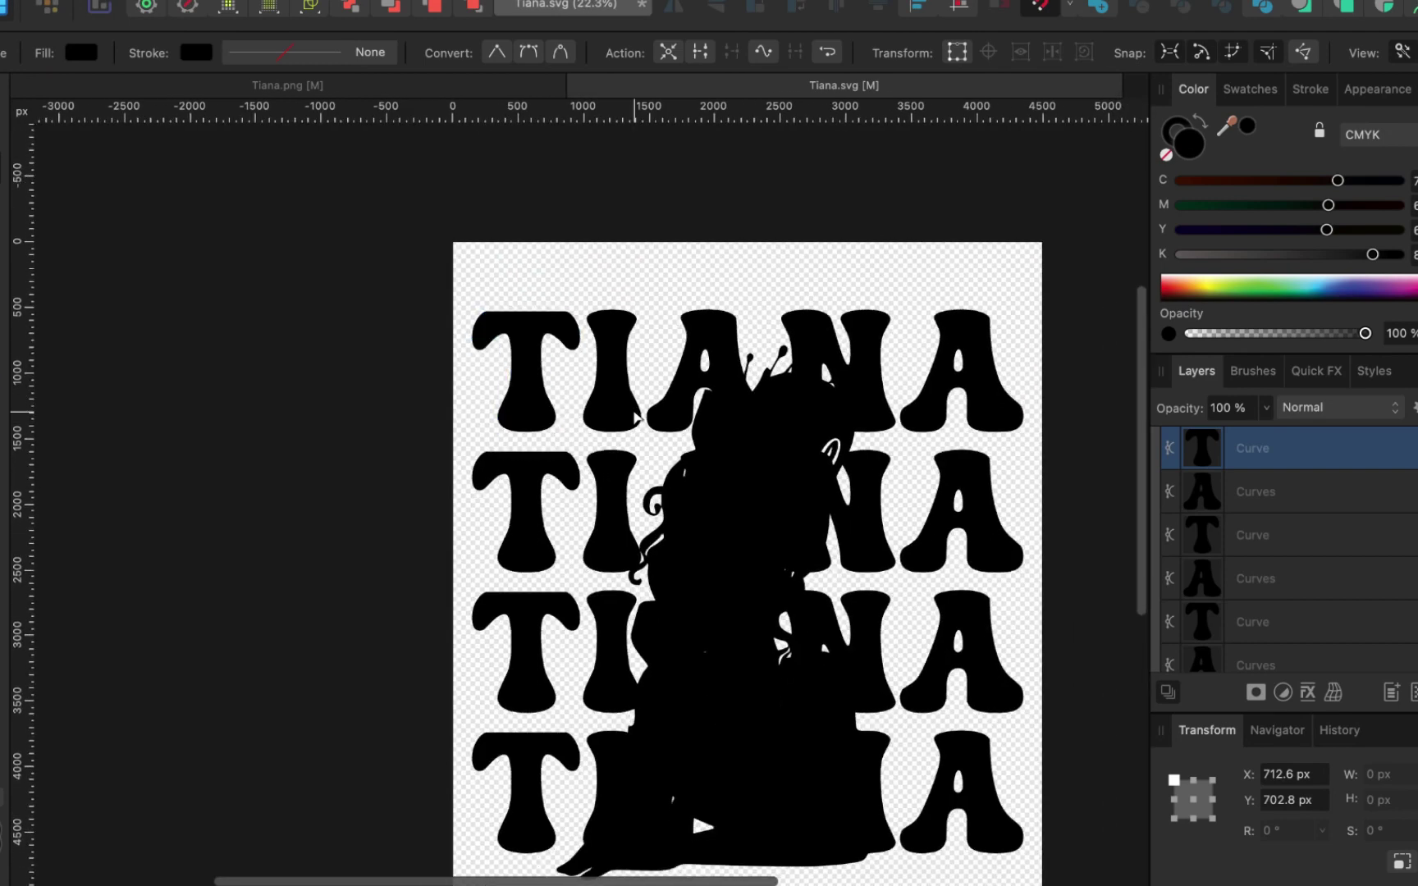
left_click(359, 310)
left_click_drag(338, 278, 1359, 883)
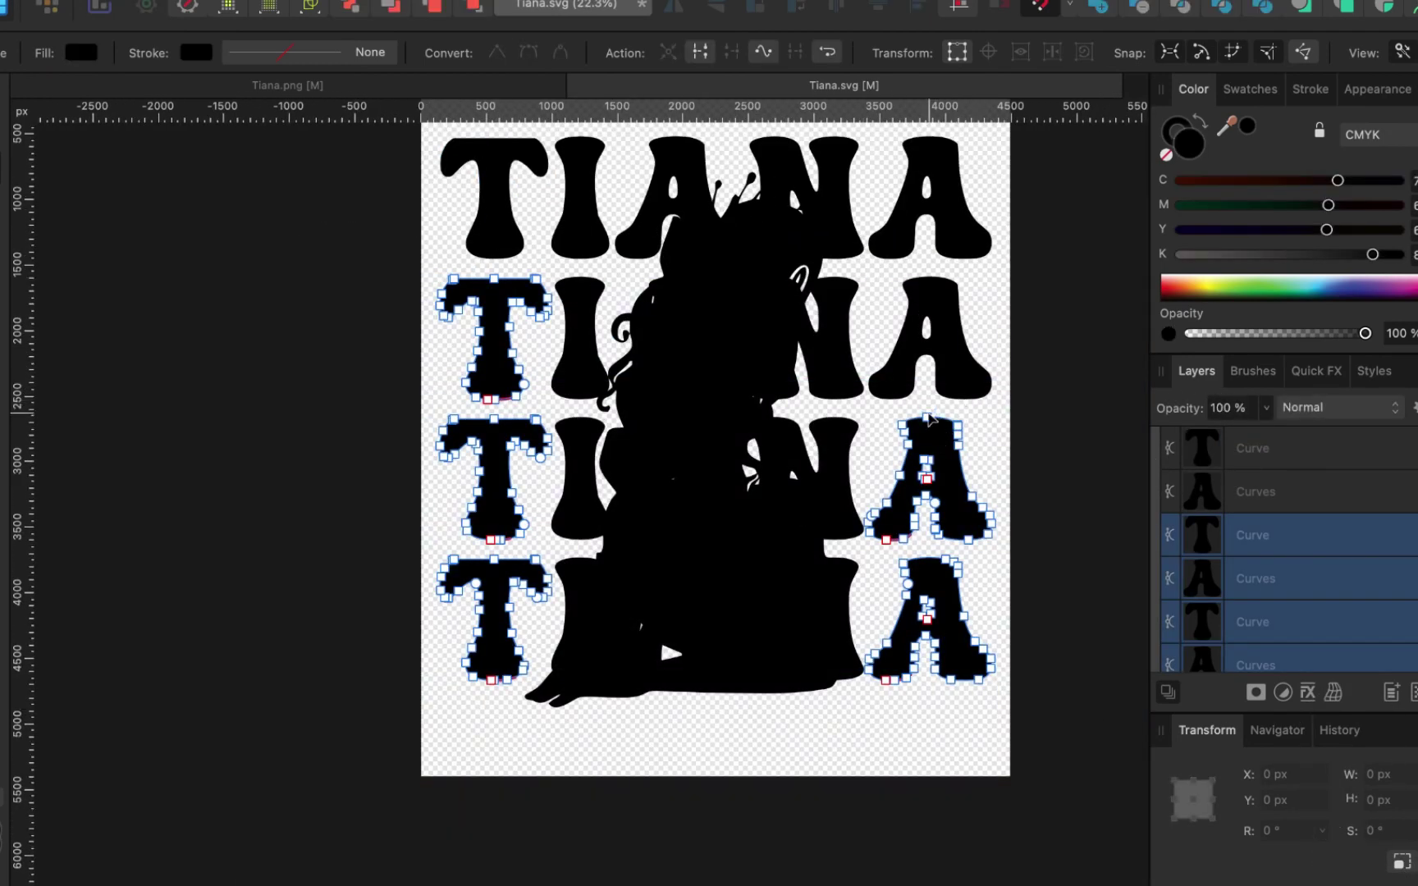
left_click(1106, 6)
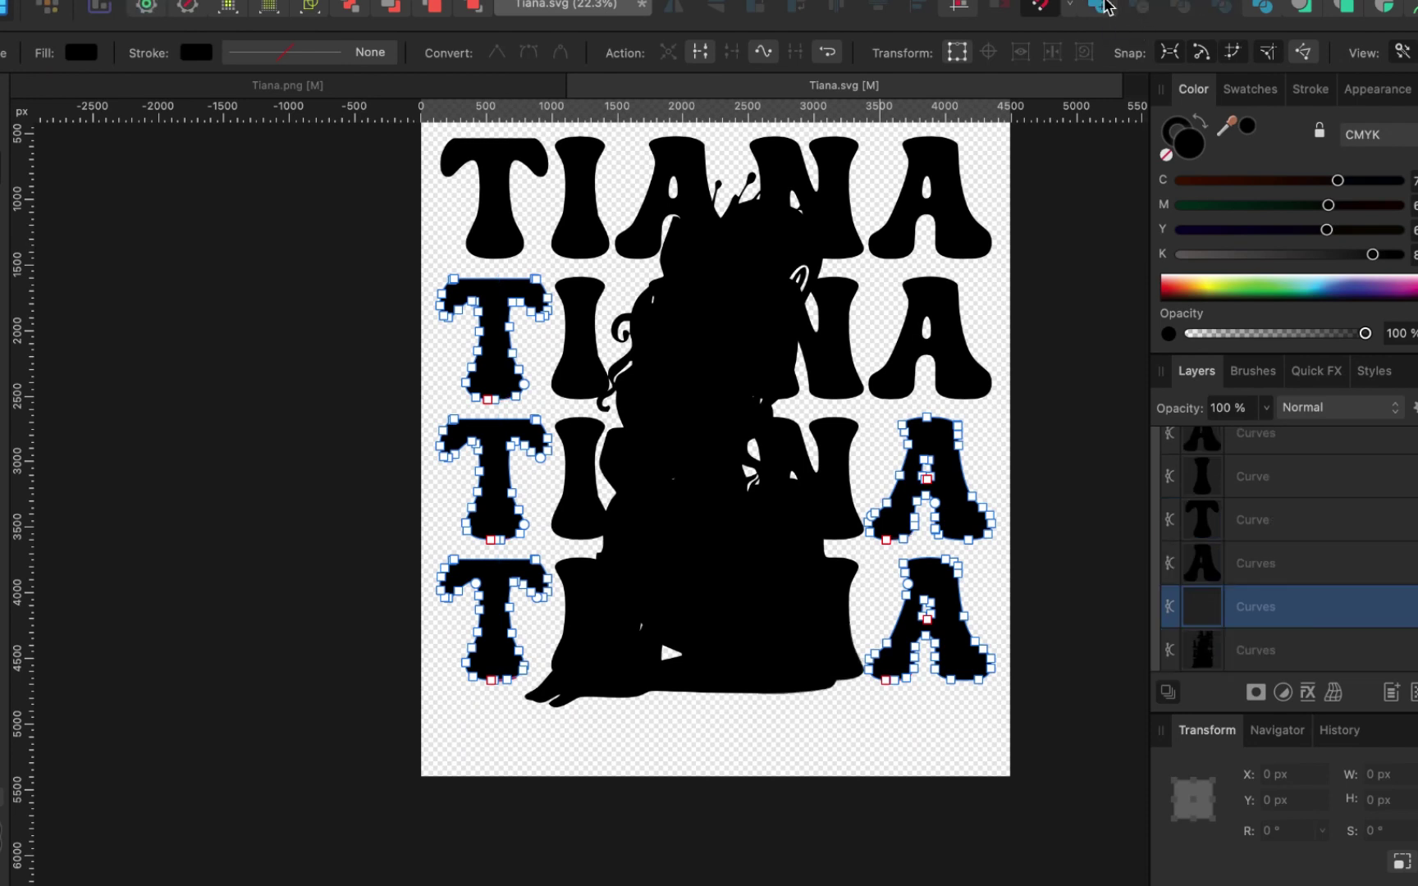
left_click(1105, 6)
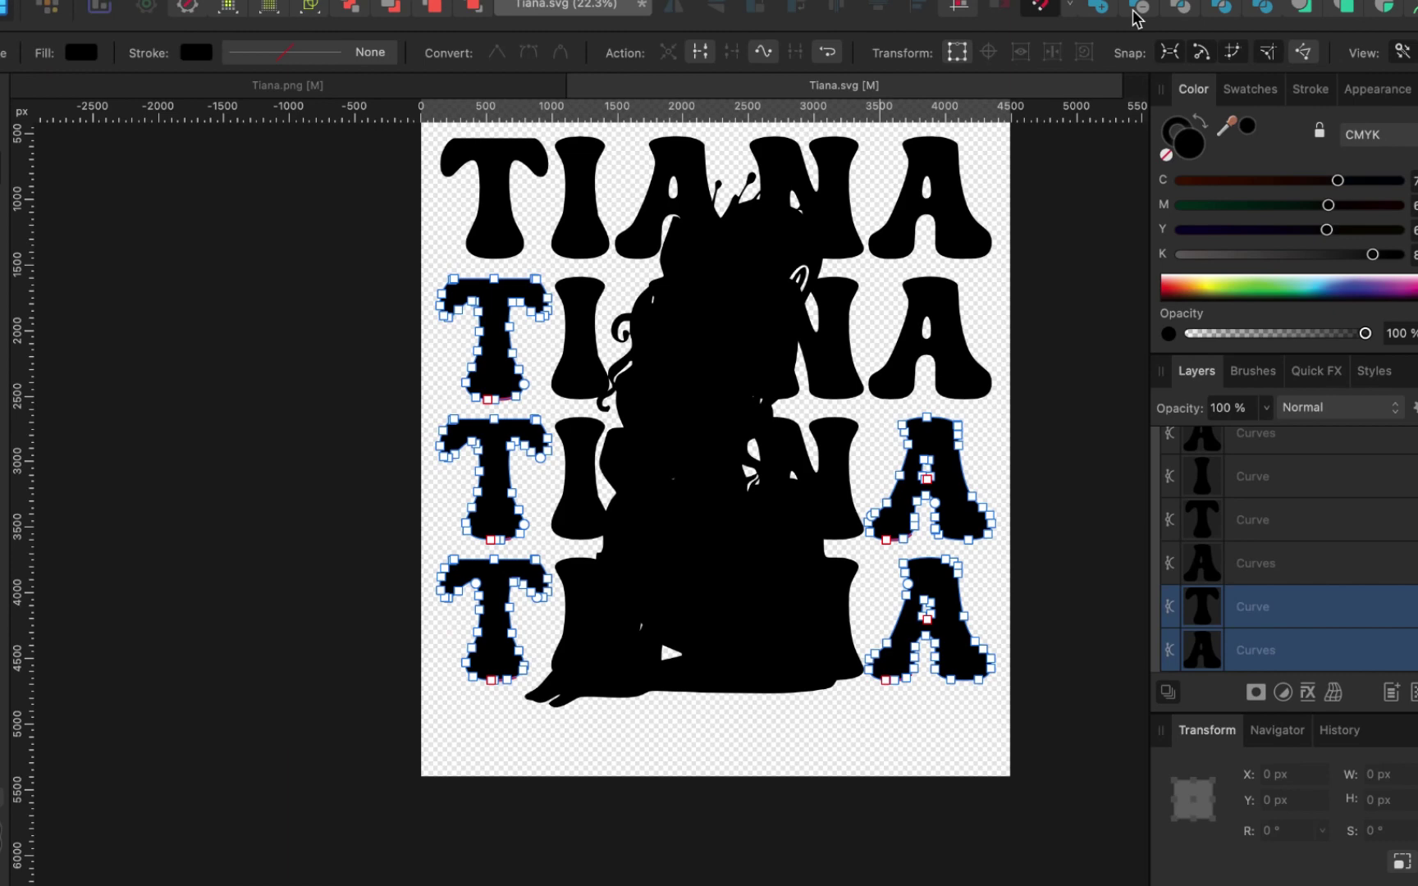
left_click(1039, 518)
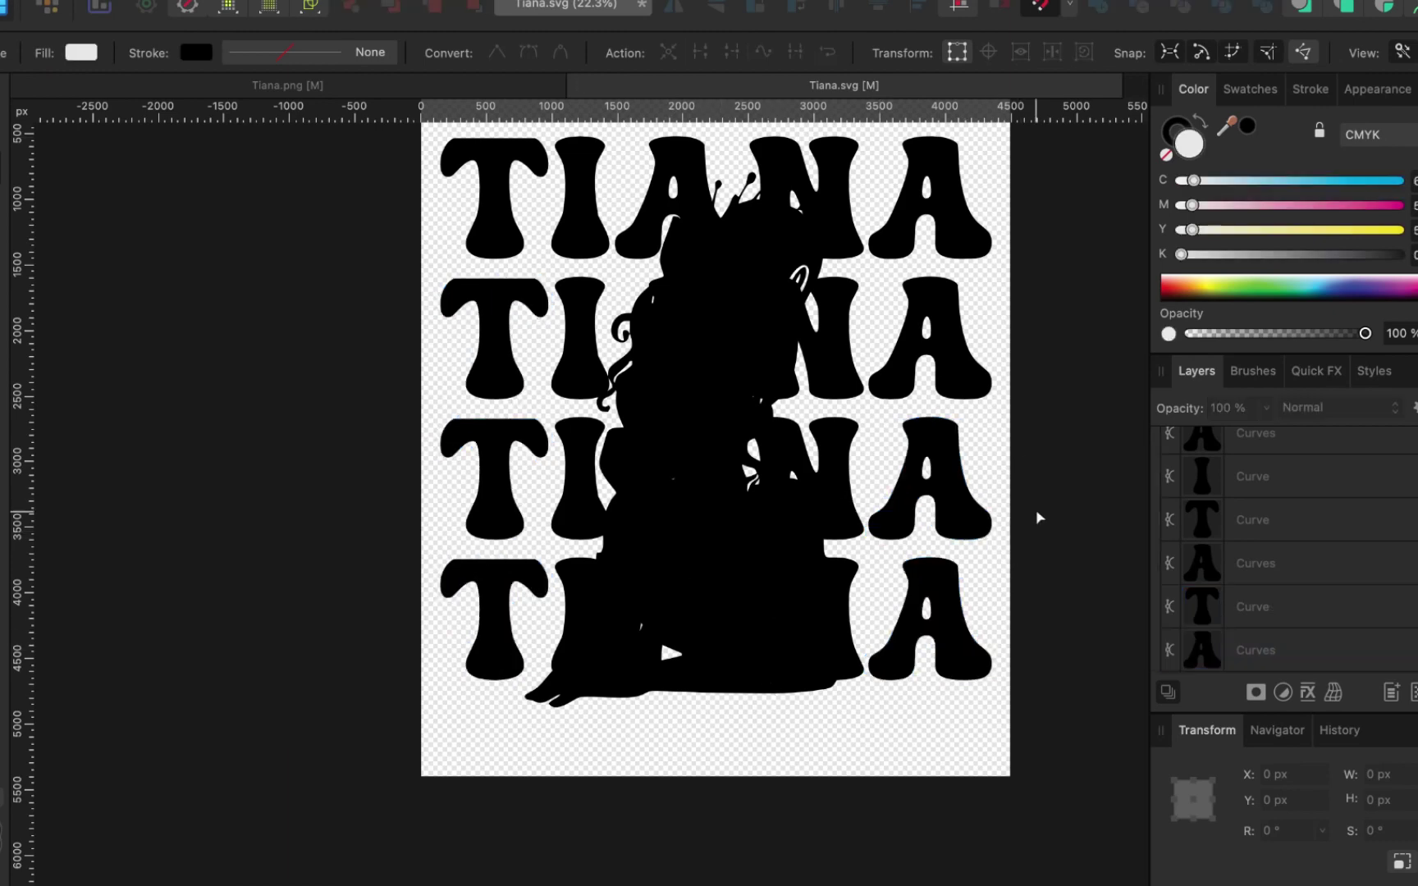
scroll(1038, 518, "up", 3)
scroll(1038, 518, "right", 2)
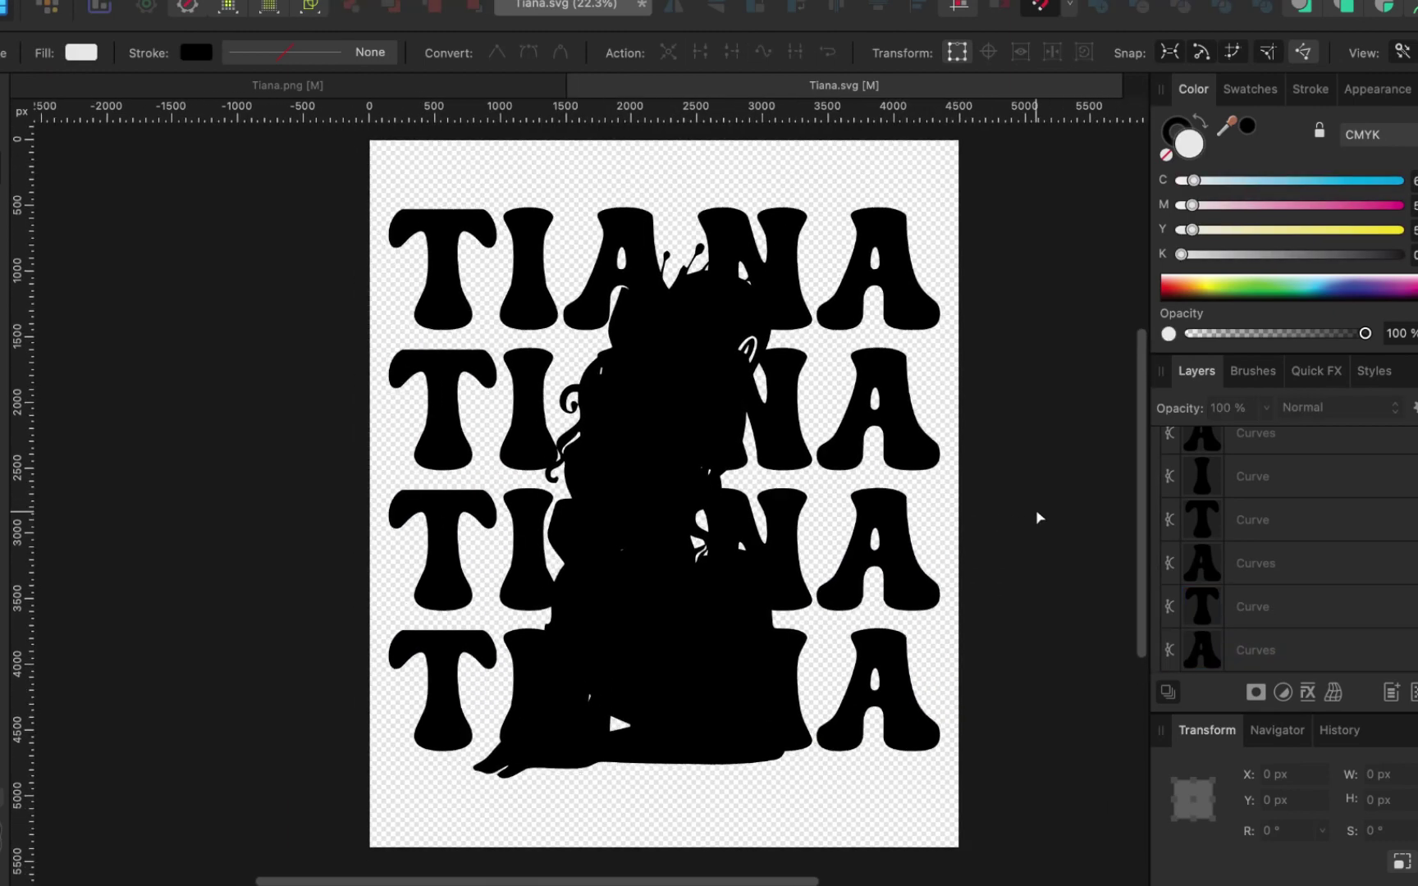
left_click_drag(291, 151, 1044, 885)
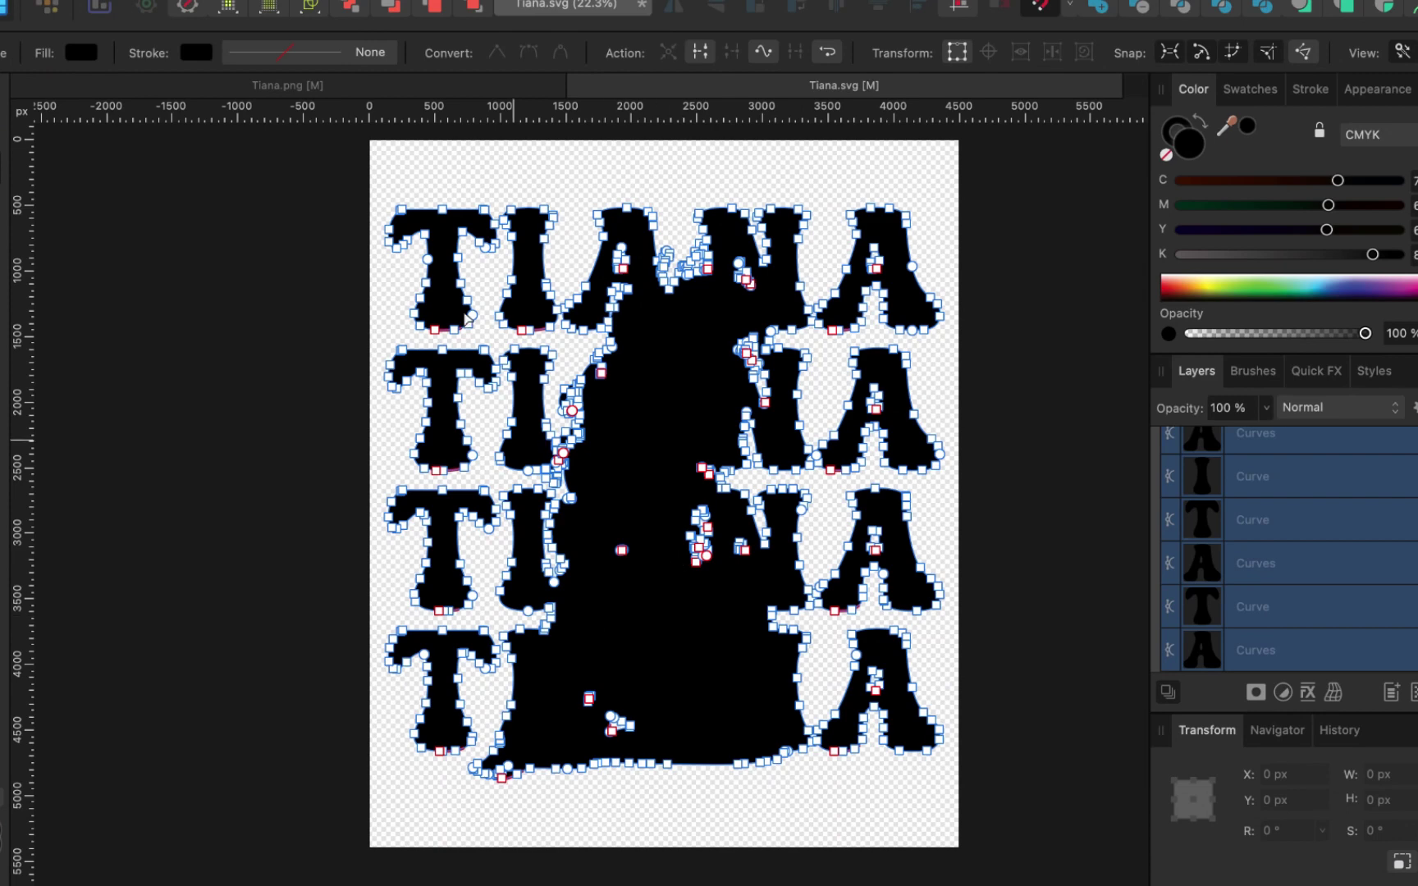
left_click(319, 292)
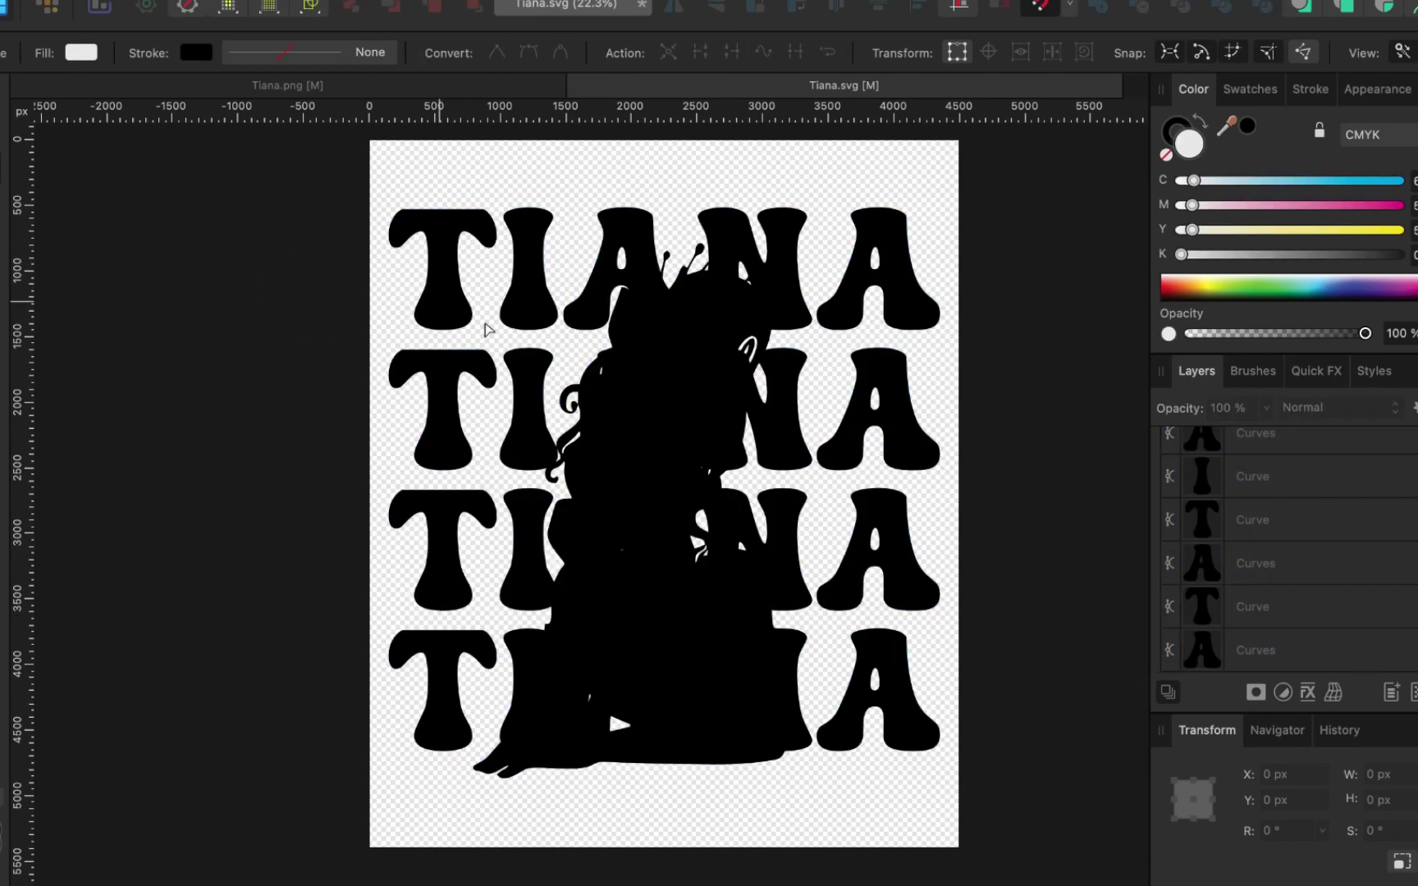
scroll(870, 456, "down", 3)
scroll(870, 456, "up", 4)
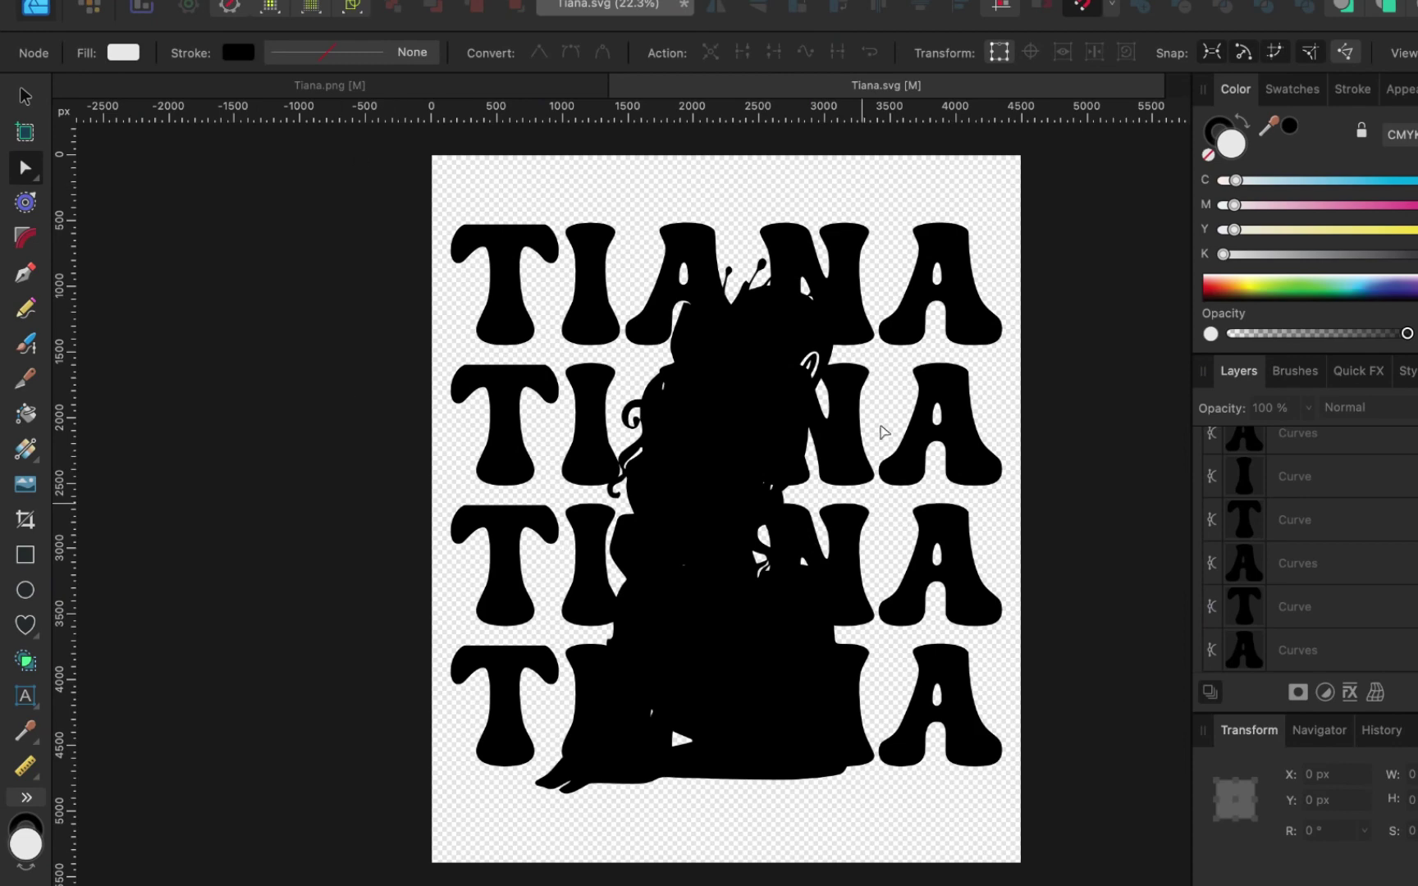
left_click(359, 88)
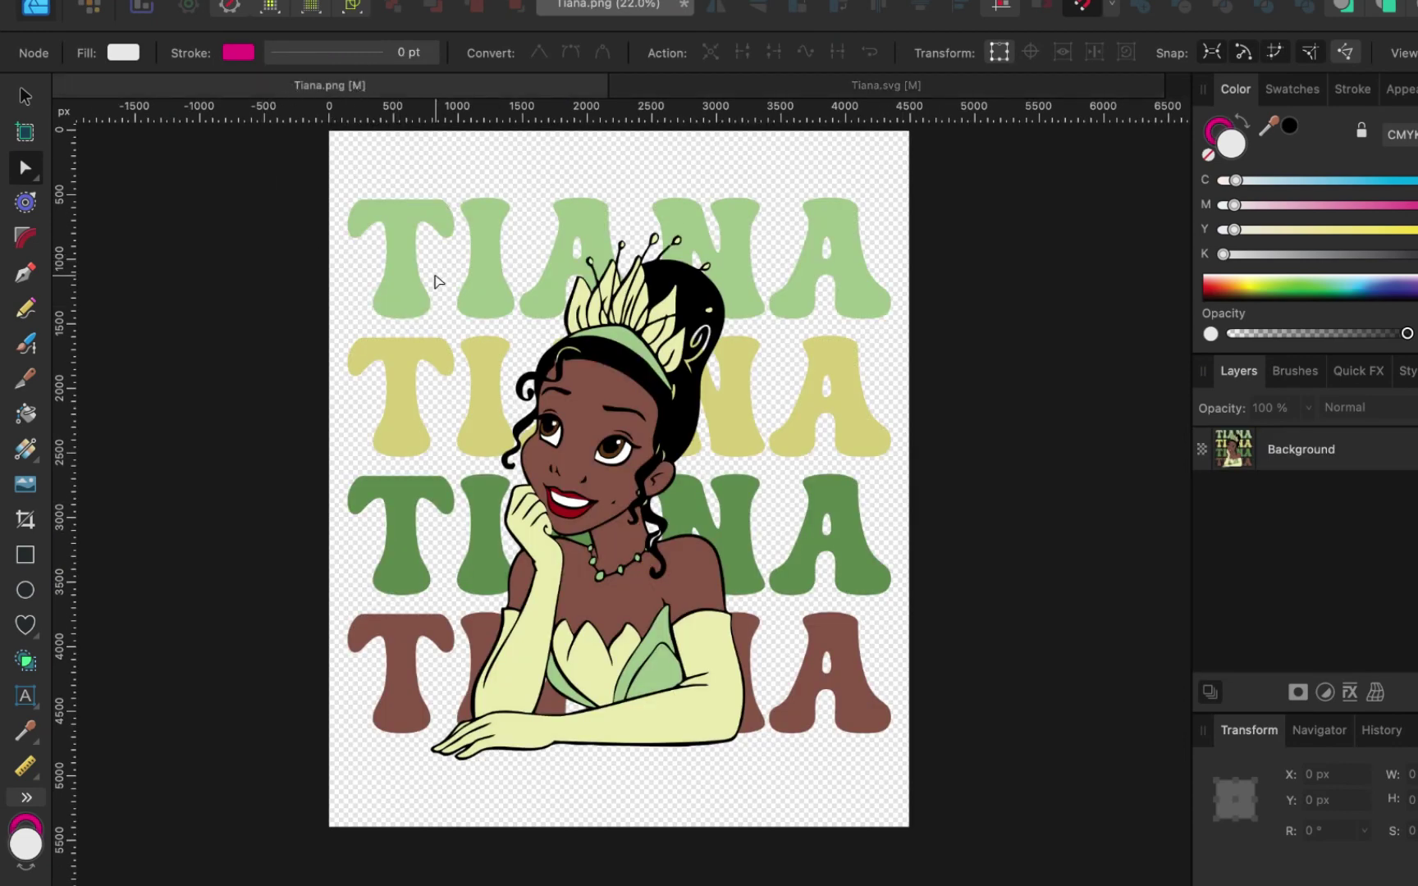
left_click(26, 97)
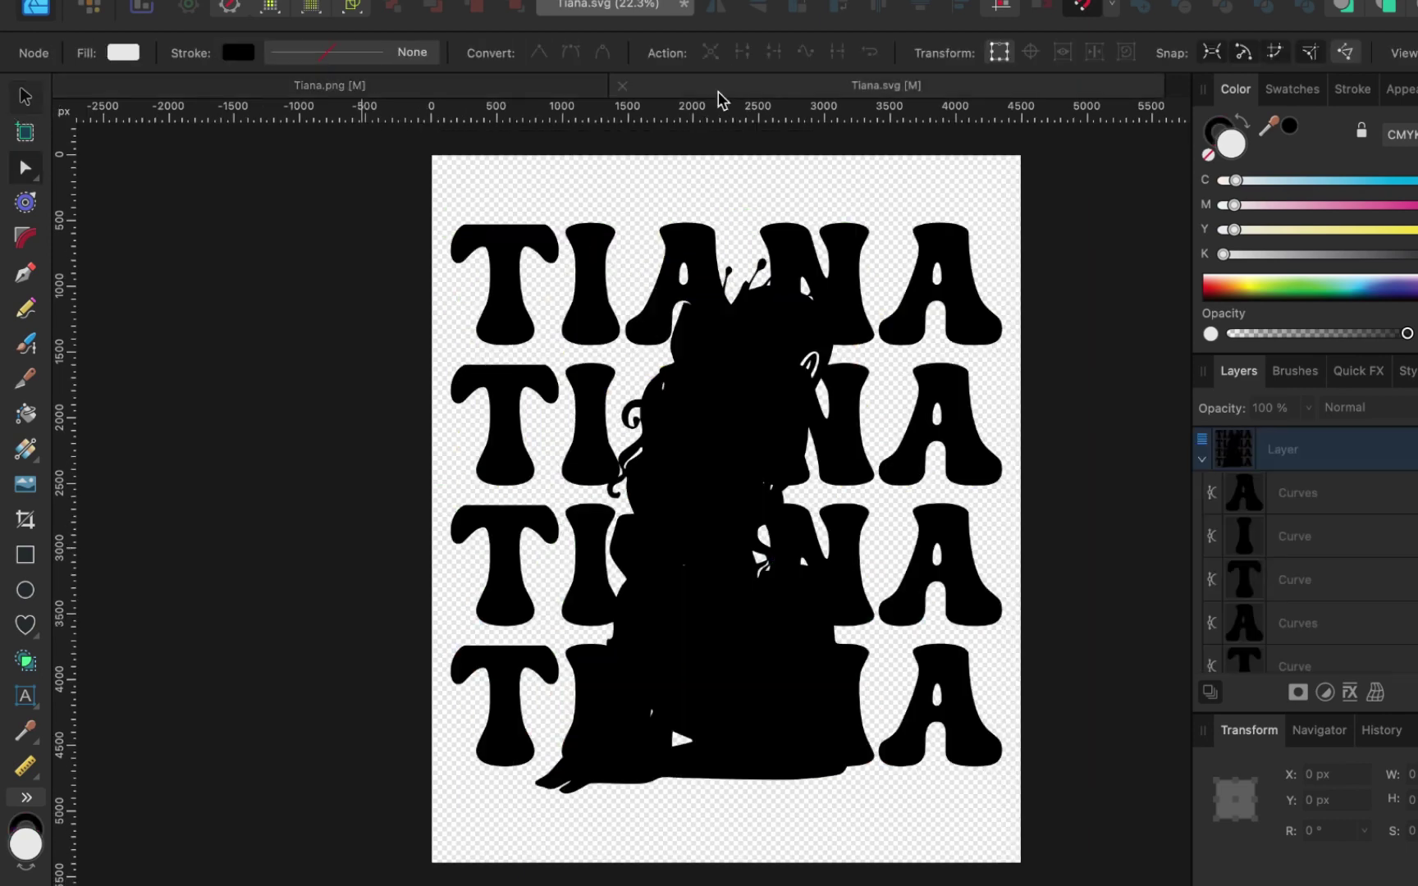
left_click(719, 89)
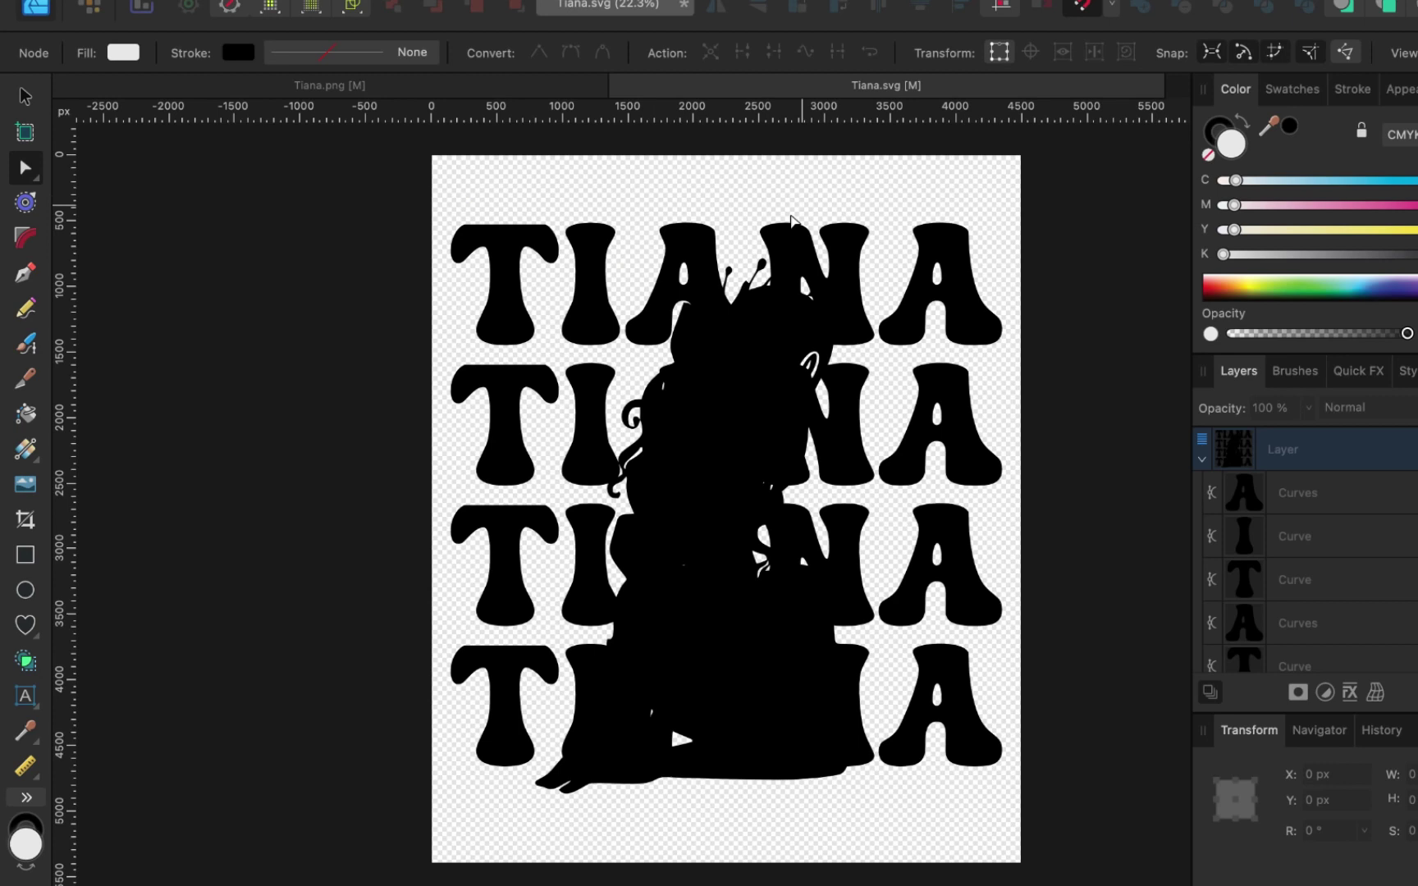
Give the whole TIANA layer a pink CutContour stroke at 0.5 pt and zoom in to inspect it.
left_click(1202, 459)
left_click(1343, 454)
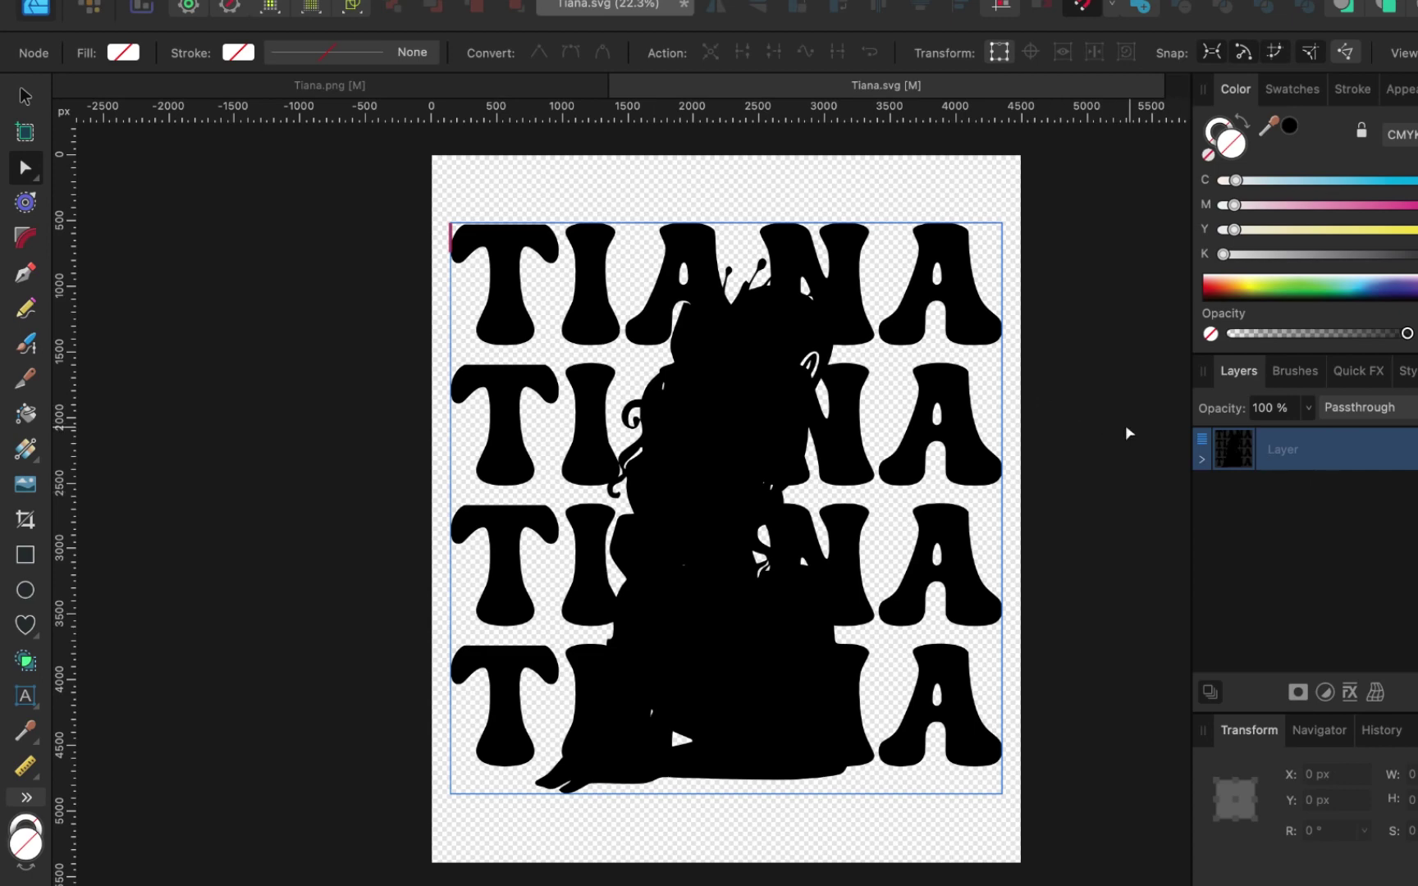
scroll(1126, 425, "right", 3)
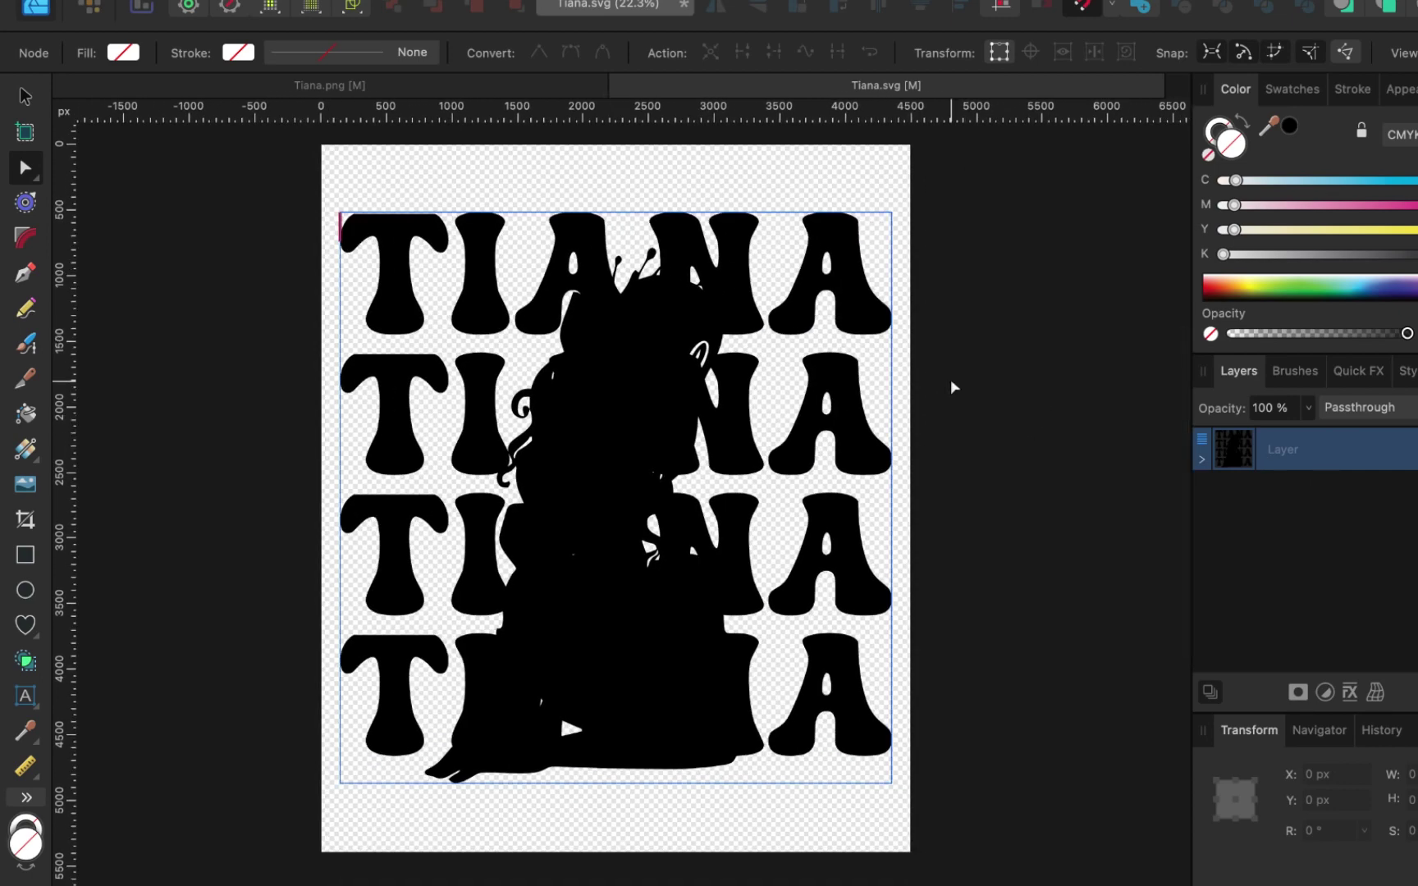
left_click(230, 54)
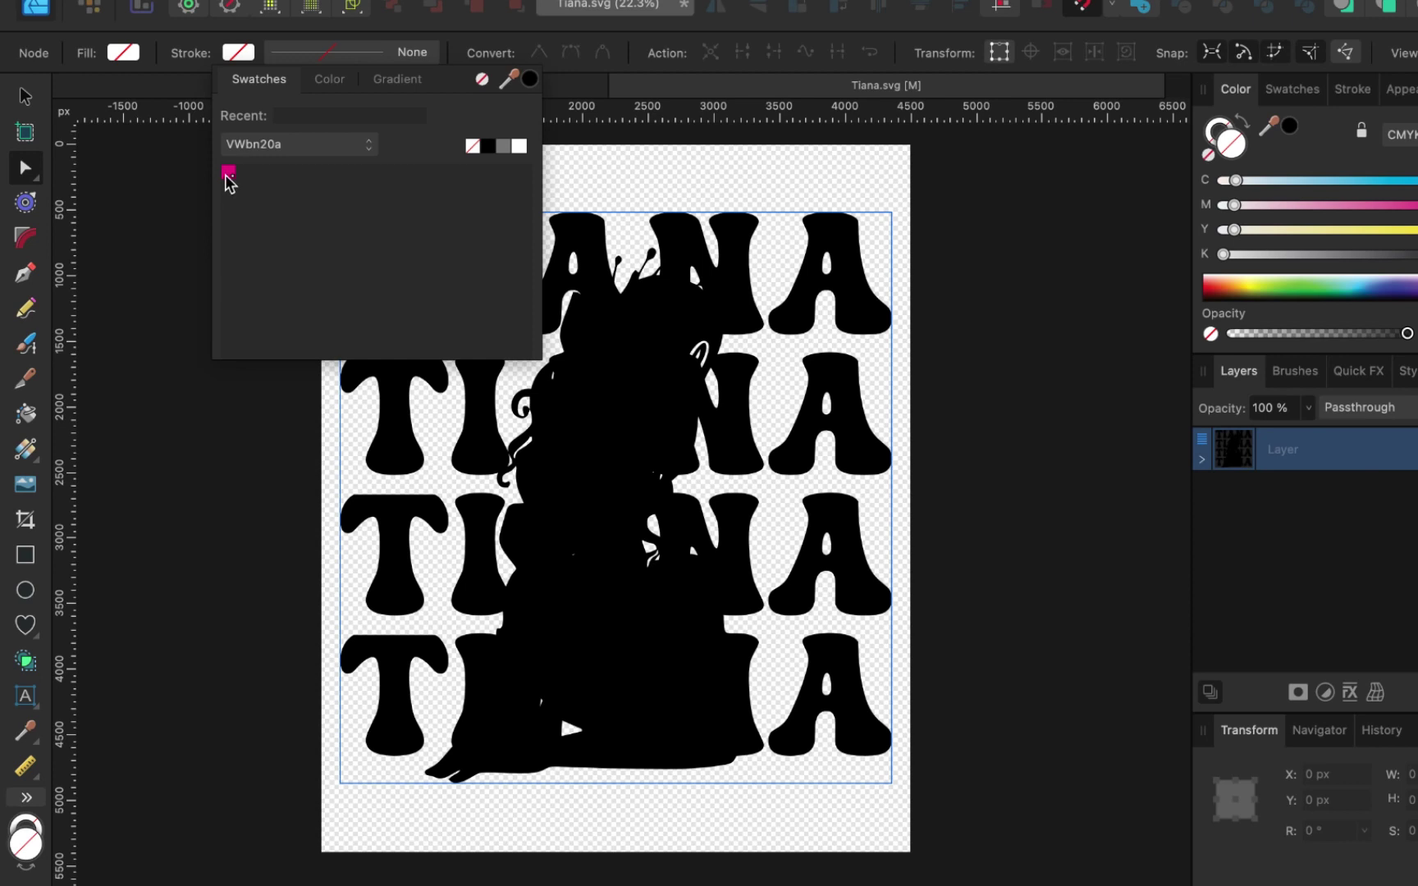
left_click(227, 174)
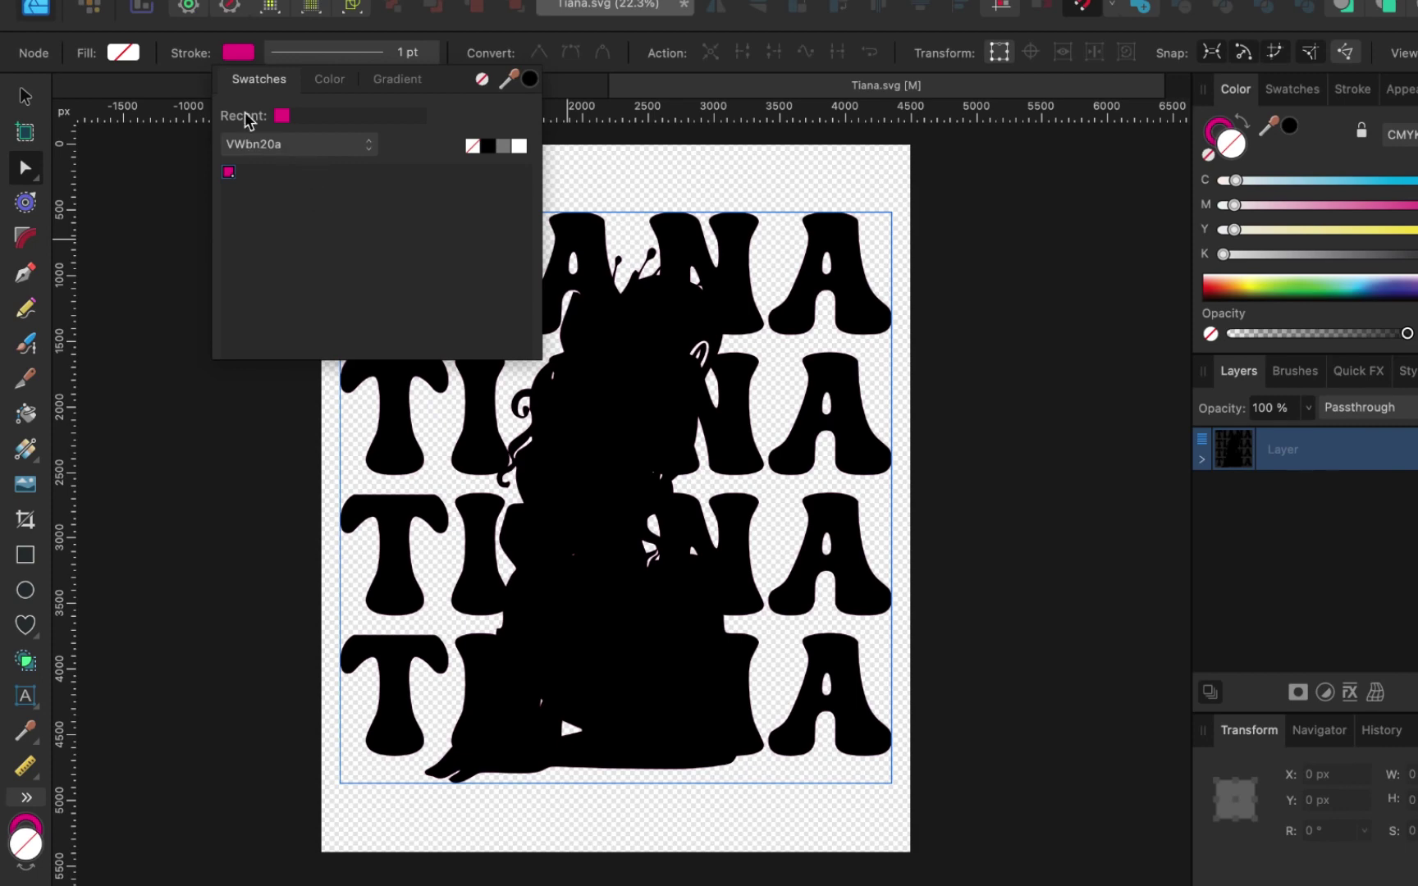
left_click(310, 52)
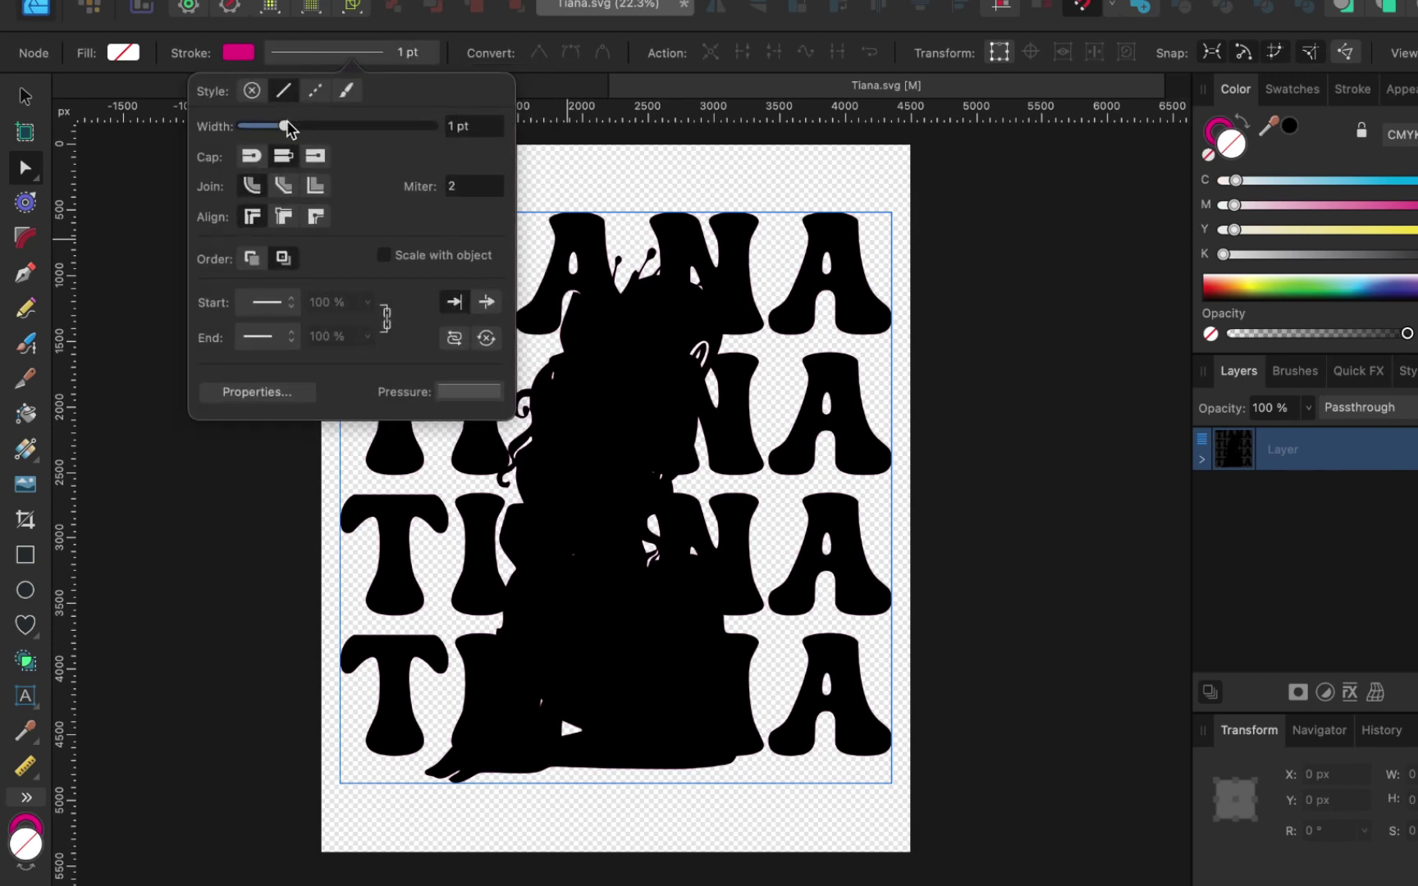
mouse_move(287, 123)
left_mouse_down()
mouse_move(303, 123)
mouse_move(246, 148)
mouse_move(453, 127)
mouse_move(254, 158)
mouse_move(383, 154)
mouse_move(458, 133)
mouse_move(457, 148)
mouse_move(339, 133)
mouse_move(295, 146)
mouse_move(569, 136)
mouse_move(252, 146)
mouse_move(291, 146)
mouse_move(271, 146)
left_mouse_up()
scroll(723, 355, "up", 10)
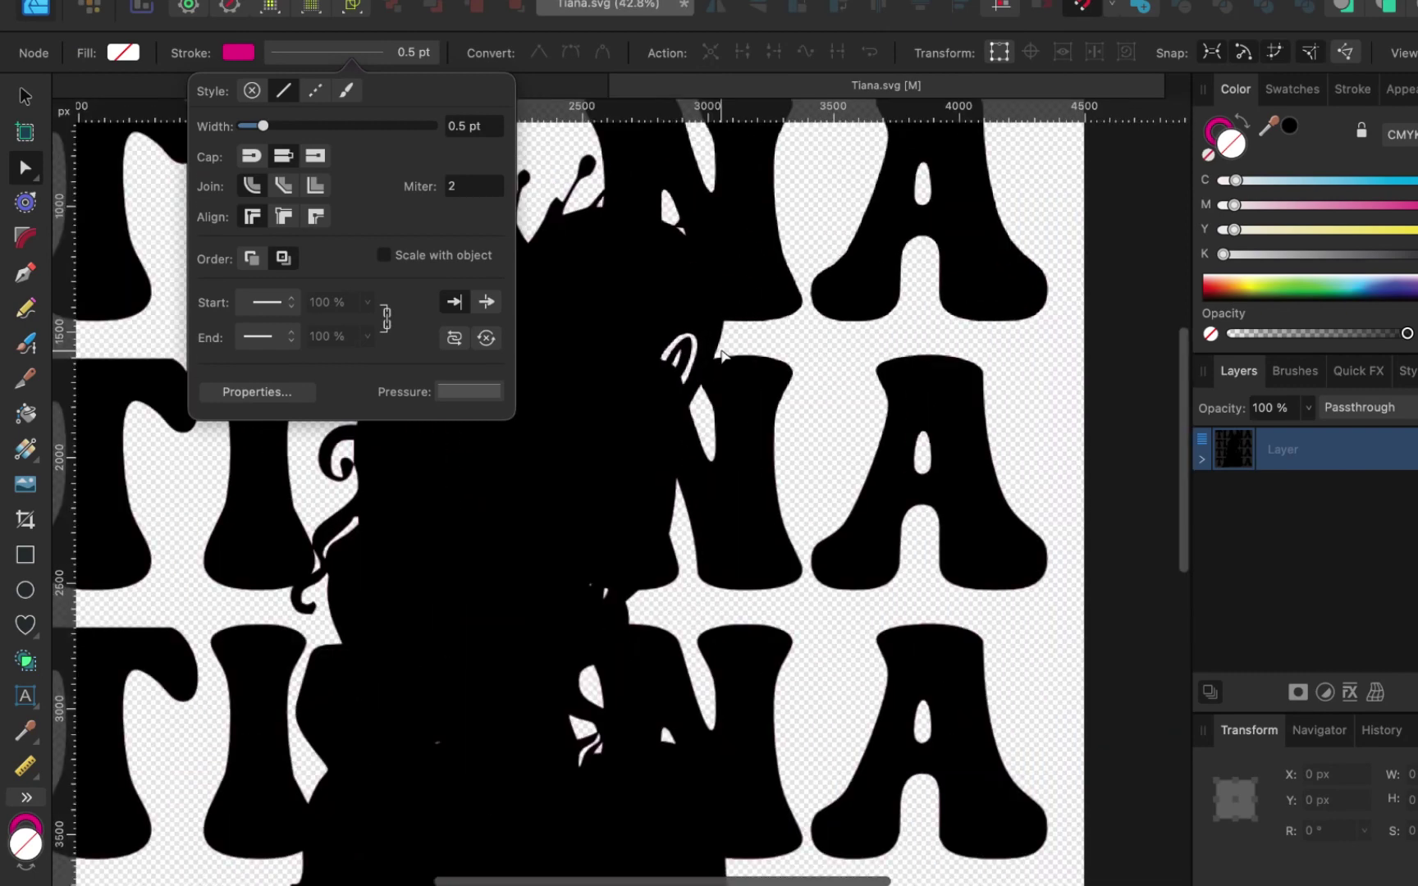
scroll(722, 355, "up", 3)
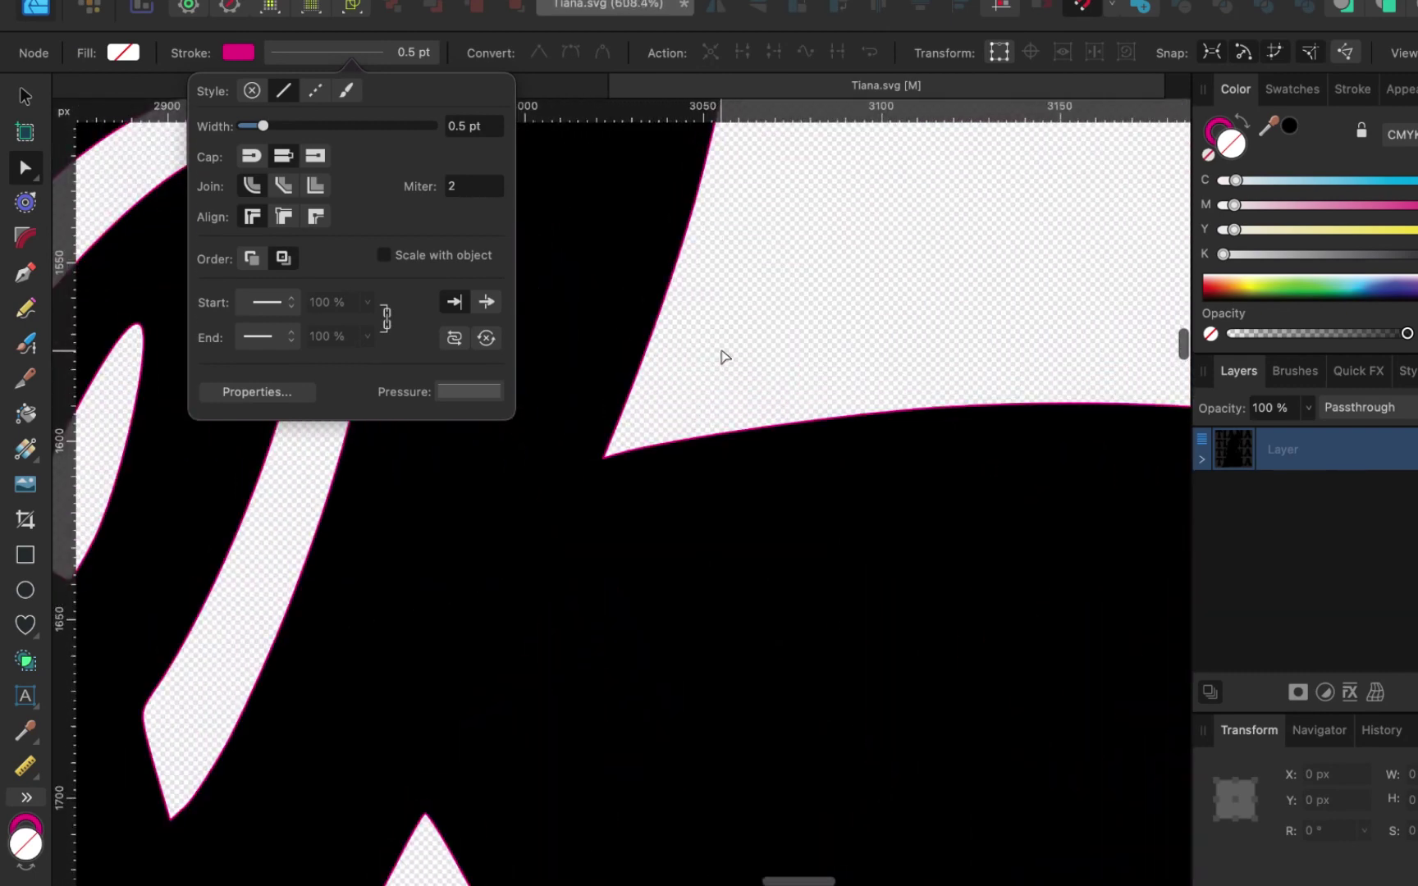
scroll(742, 452, "down", 15)
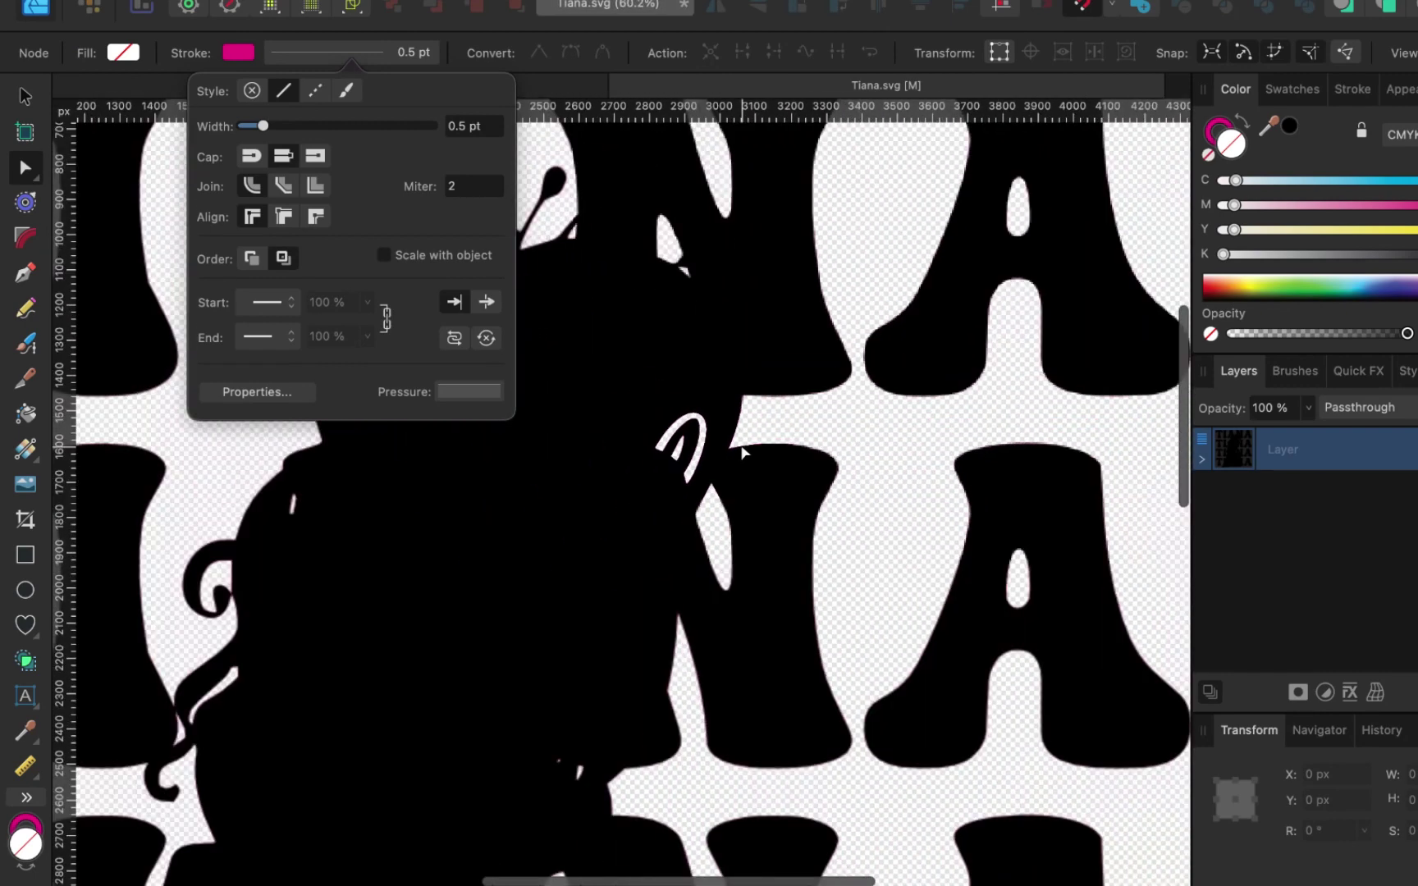
scroll(741, 452, "down", 3)
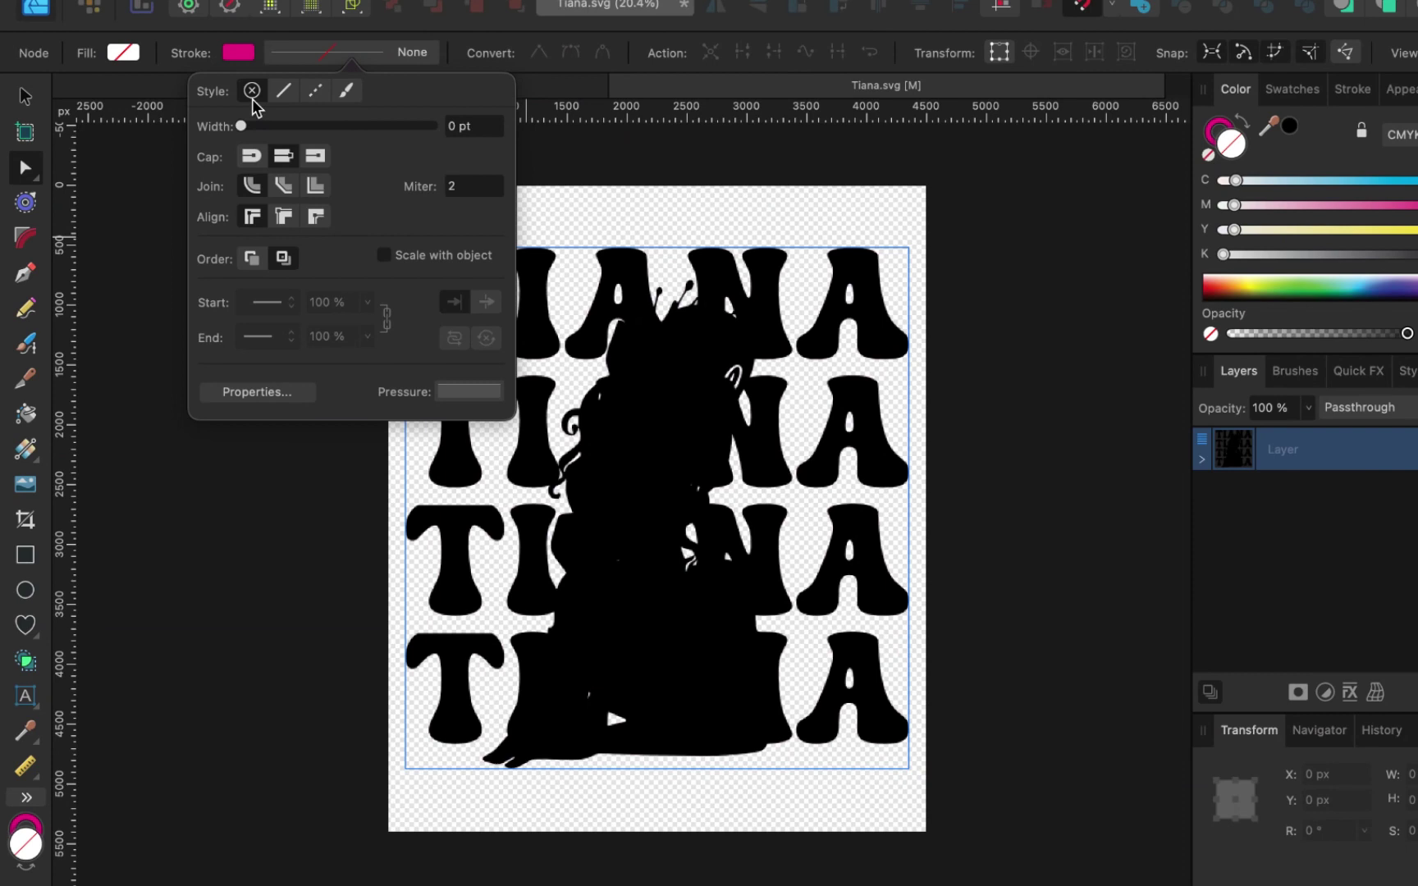
Rename the artwork layer to 'original'.
left_click(167, 637)
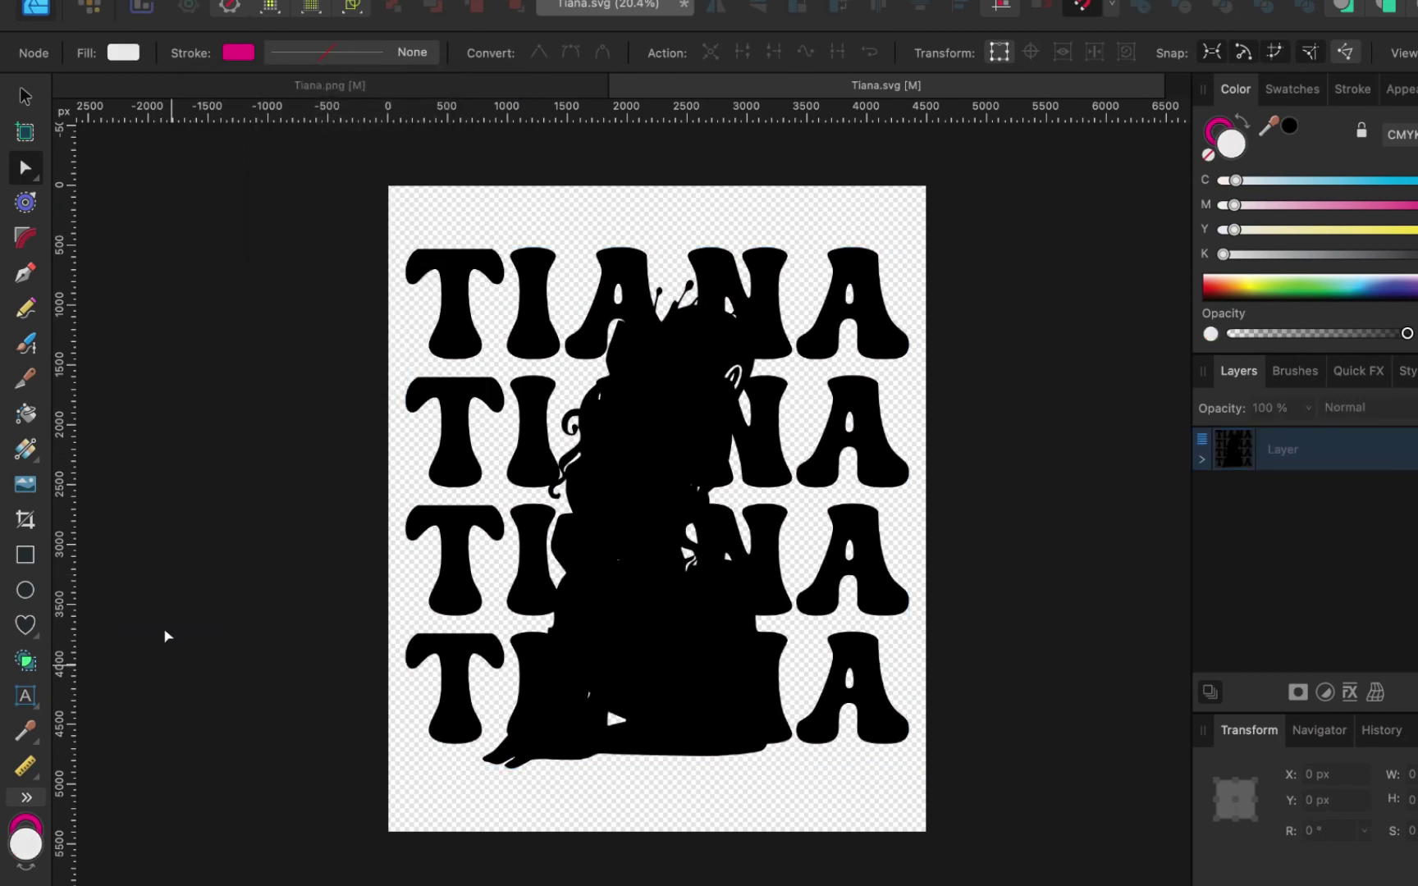
left_click(1360, 457)
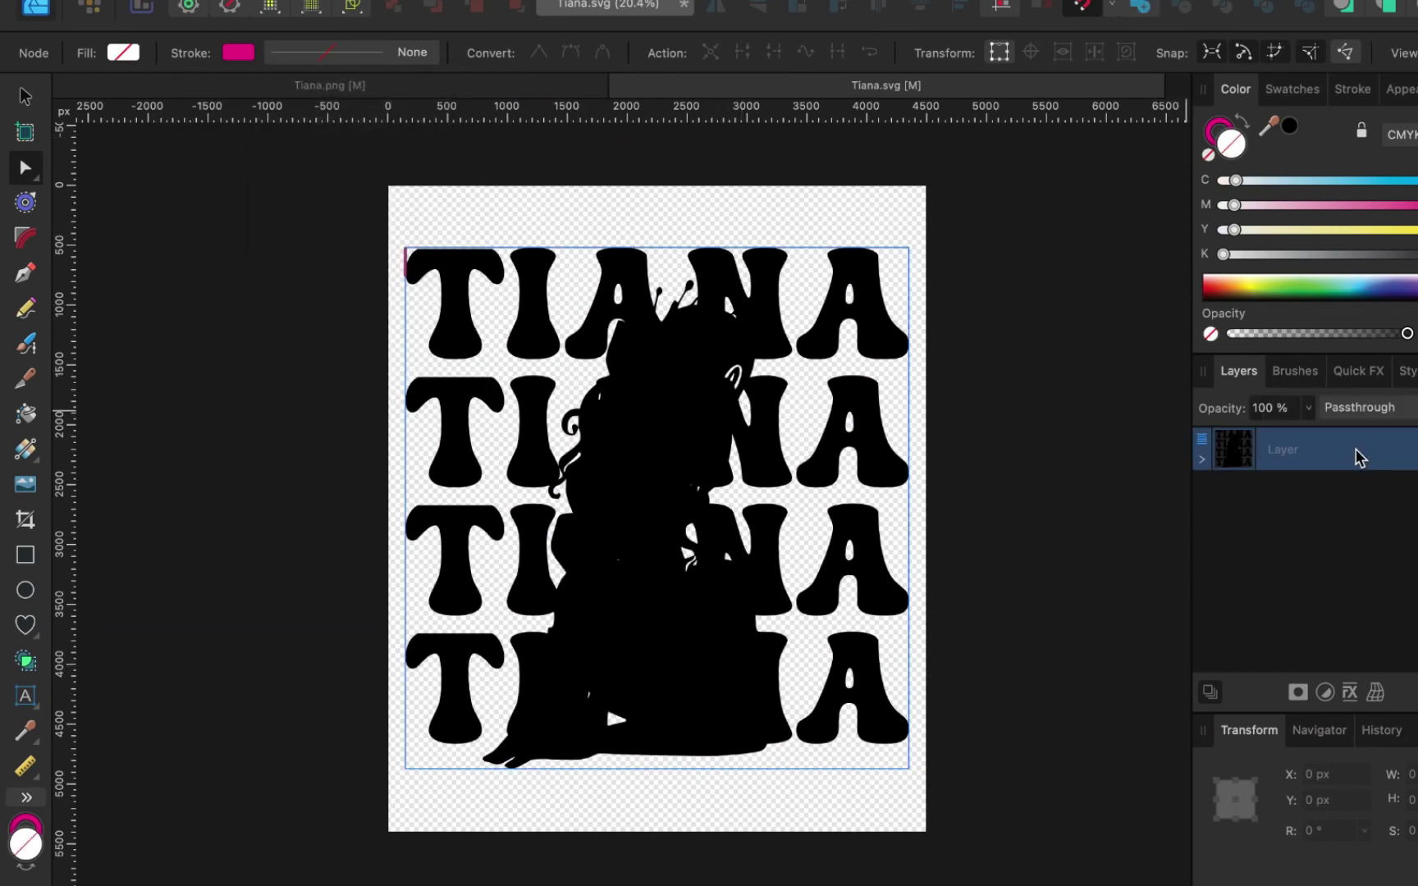
double_click(1285, 452)
type("original")
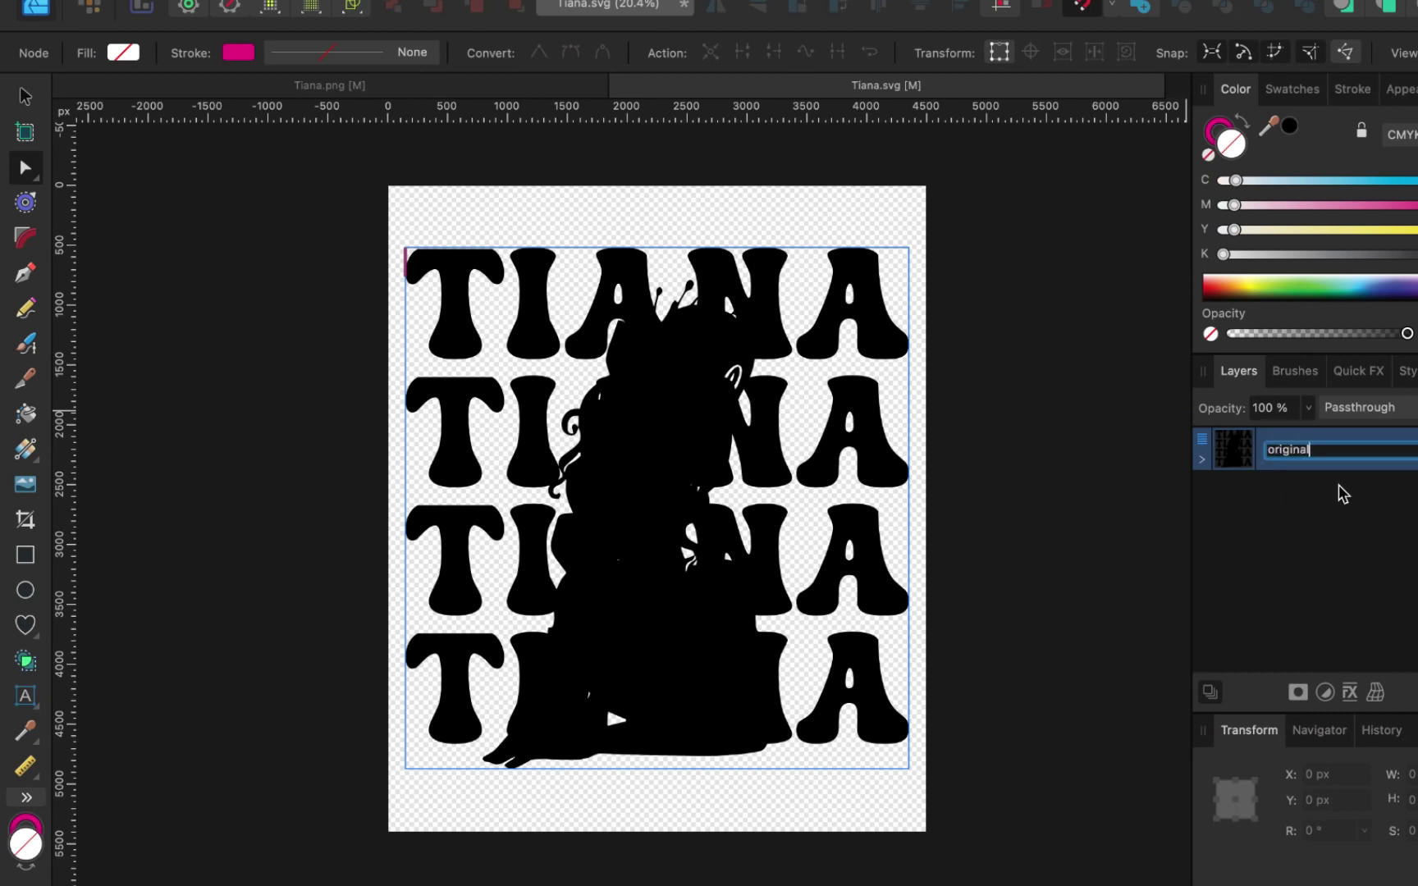
key("Return")
Duplicate the 'original' layer and rename the lower copy 'Bleed'.
right_click(1329, 457)
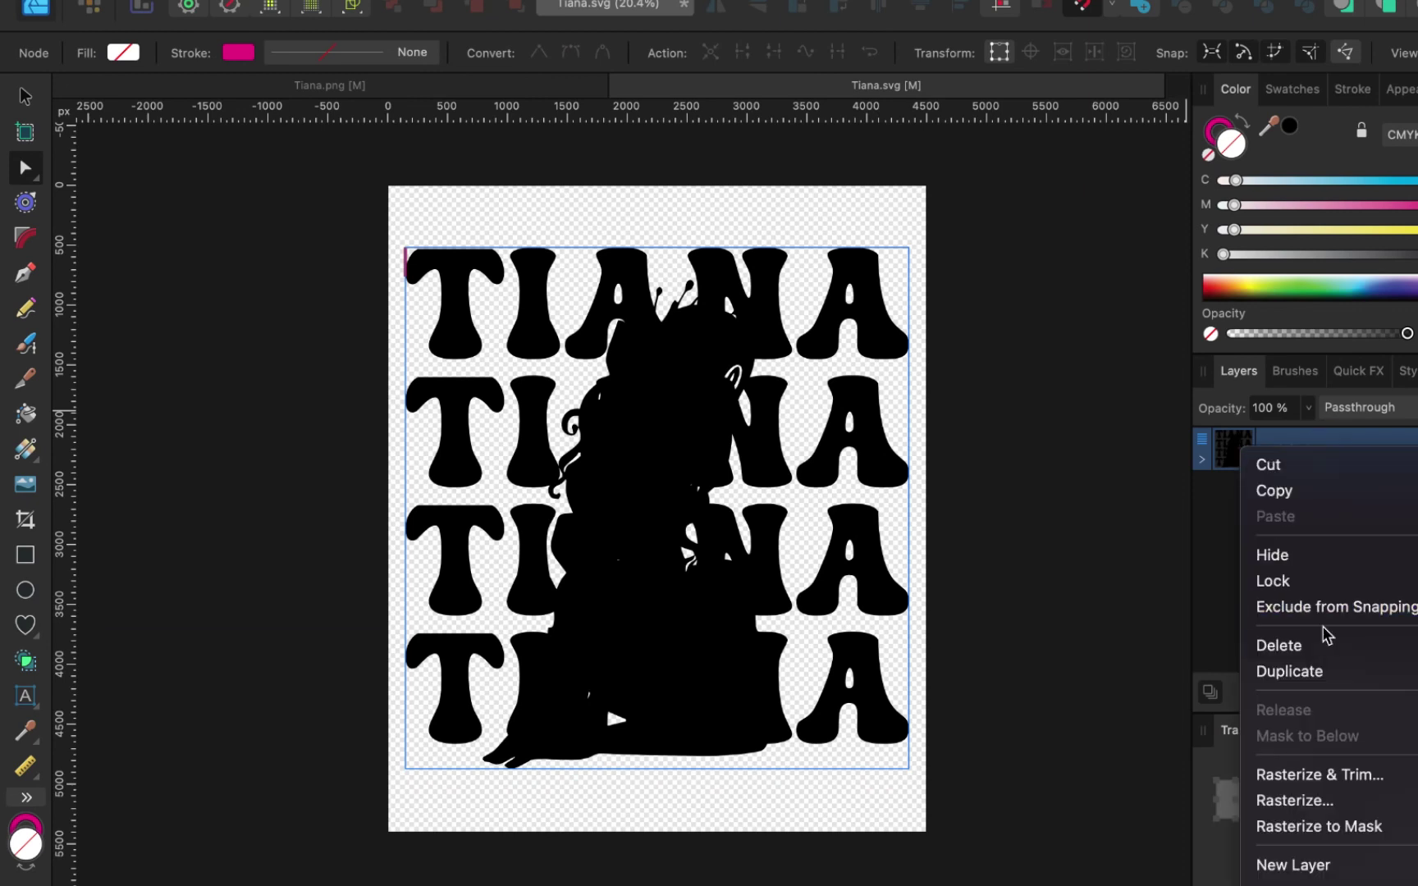
left_click(1325, 671)
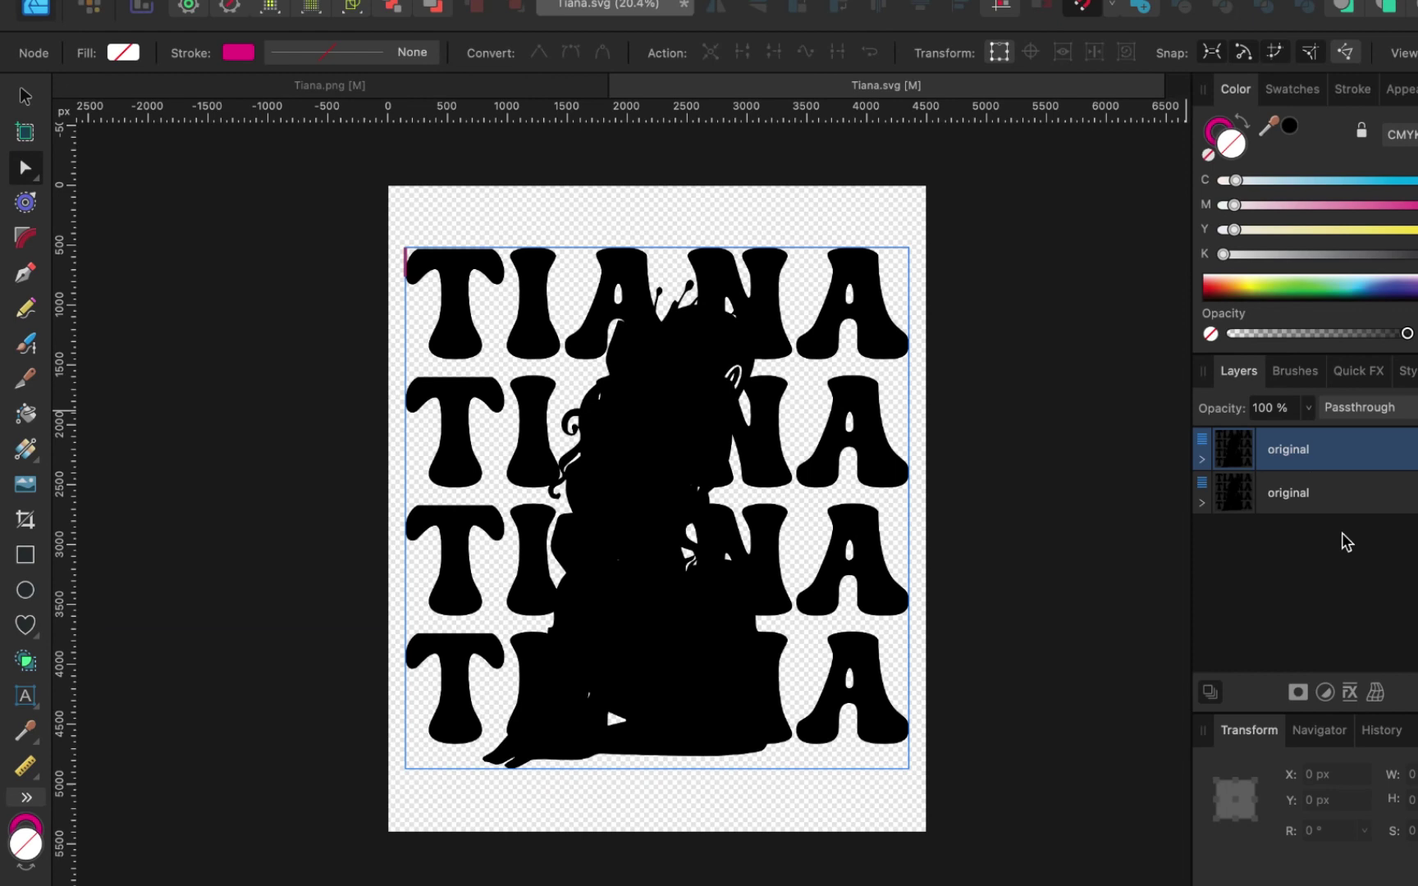
double_click(1291, 494)
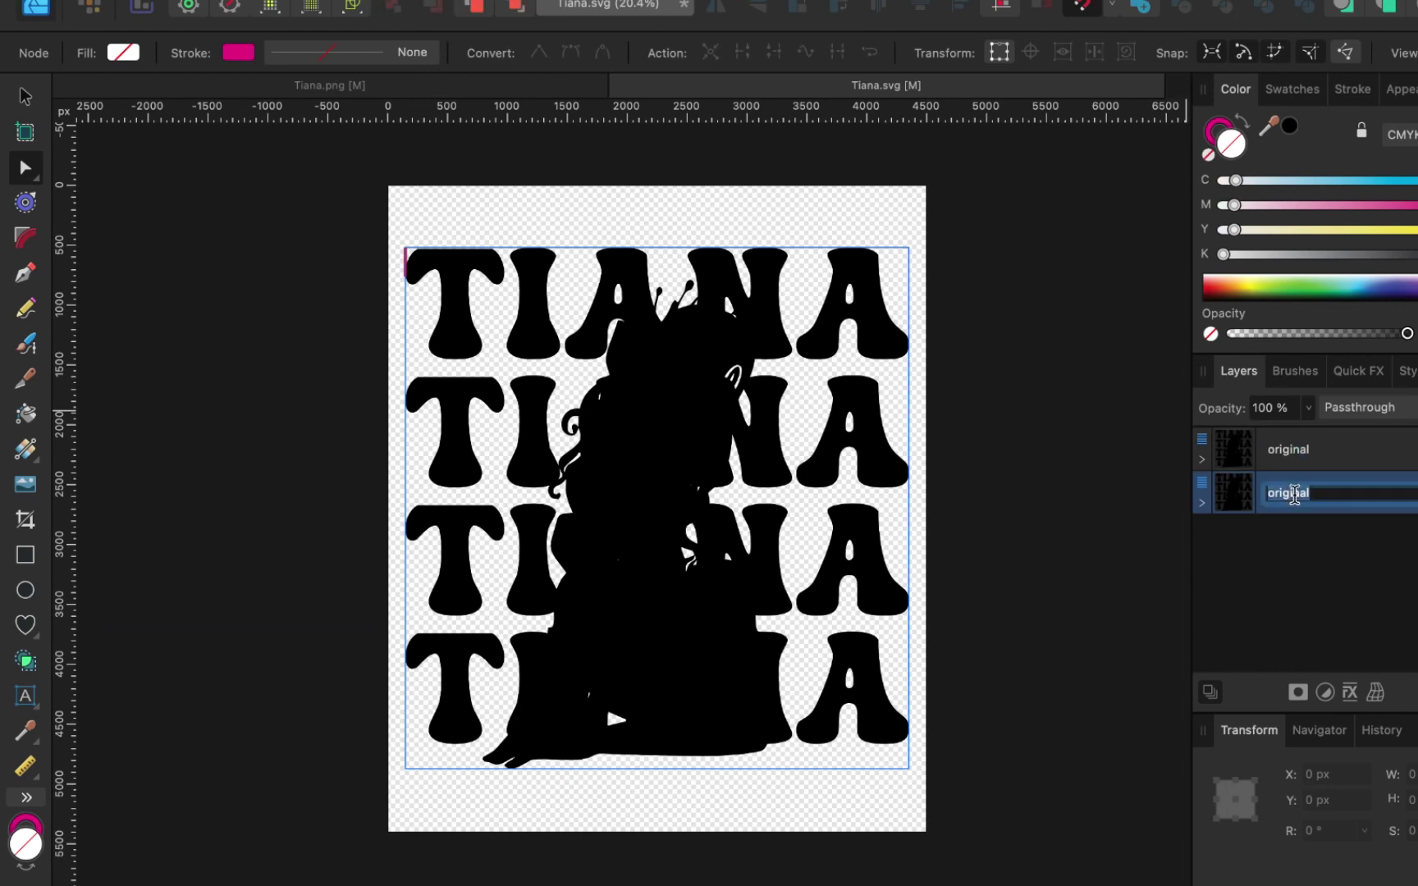
type("Bleed")
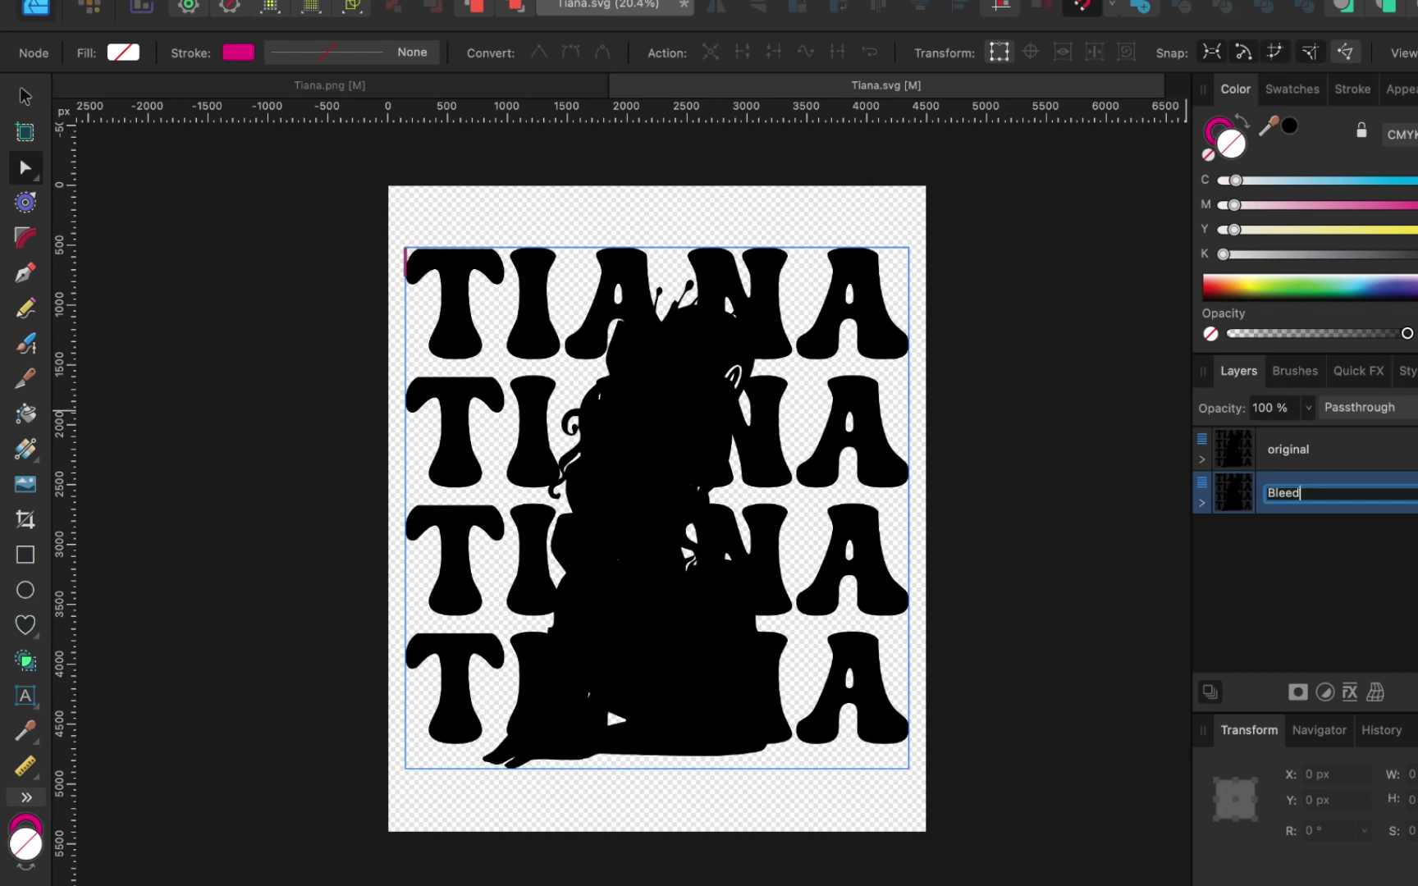
key("Return")
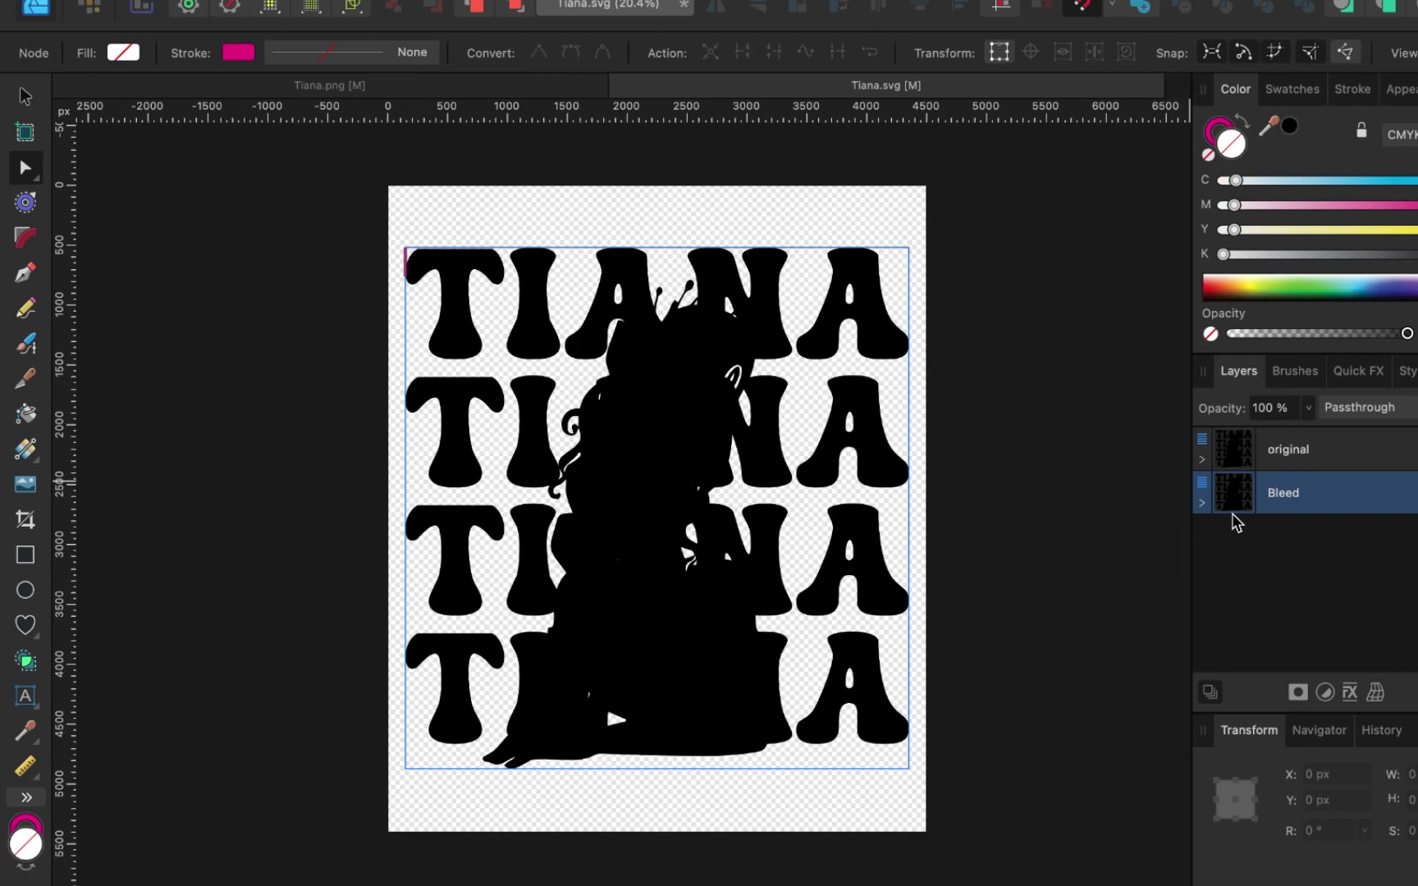
Unlock Tiana.png's Background layer, copy its coloured artwork, and return to Tiana.svg.
left_click(313, 94)
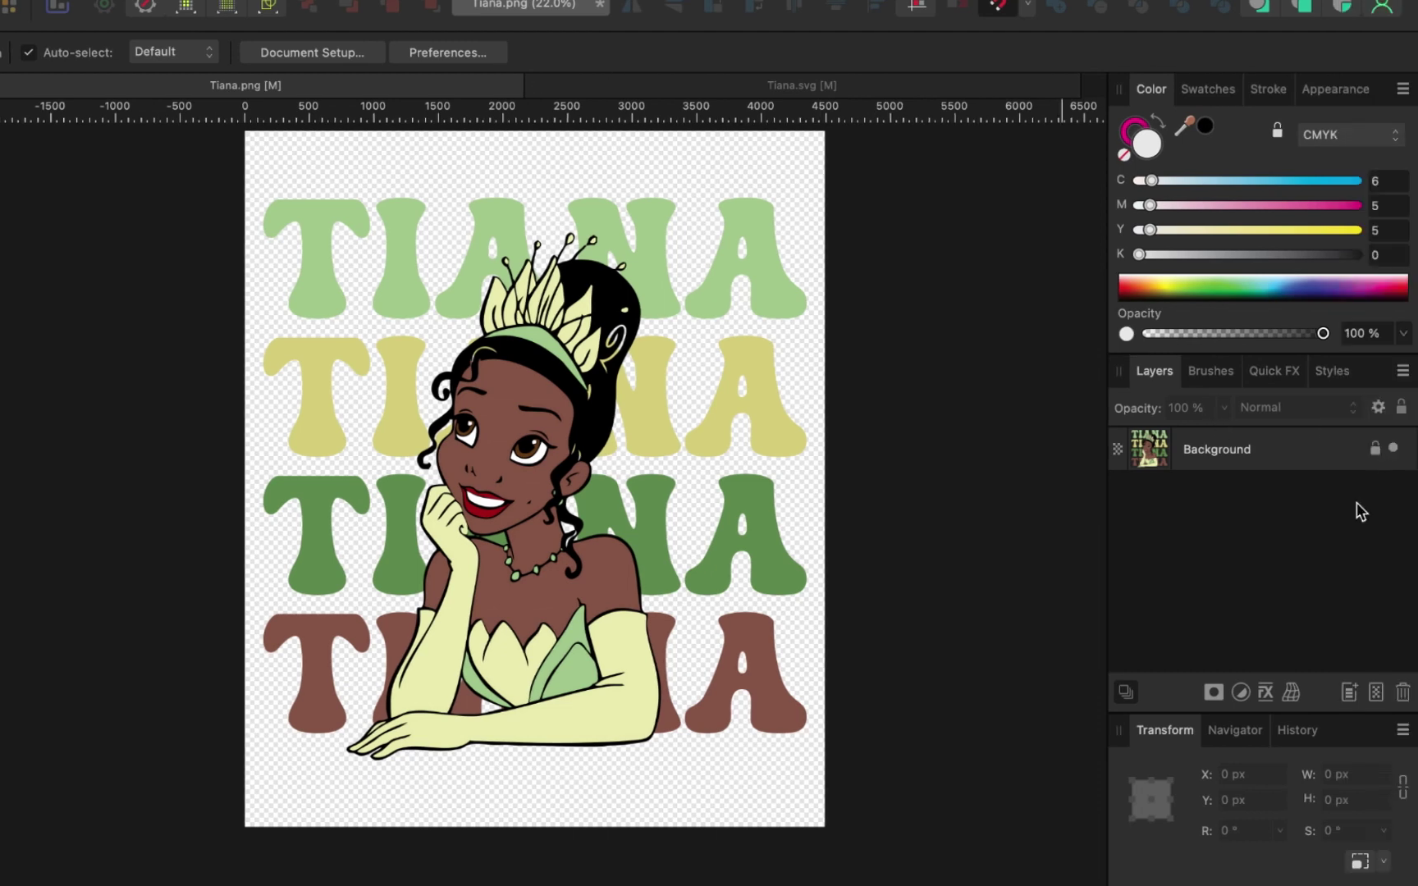
left_click(1395, 461)
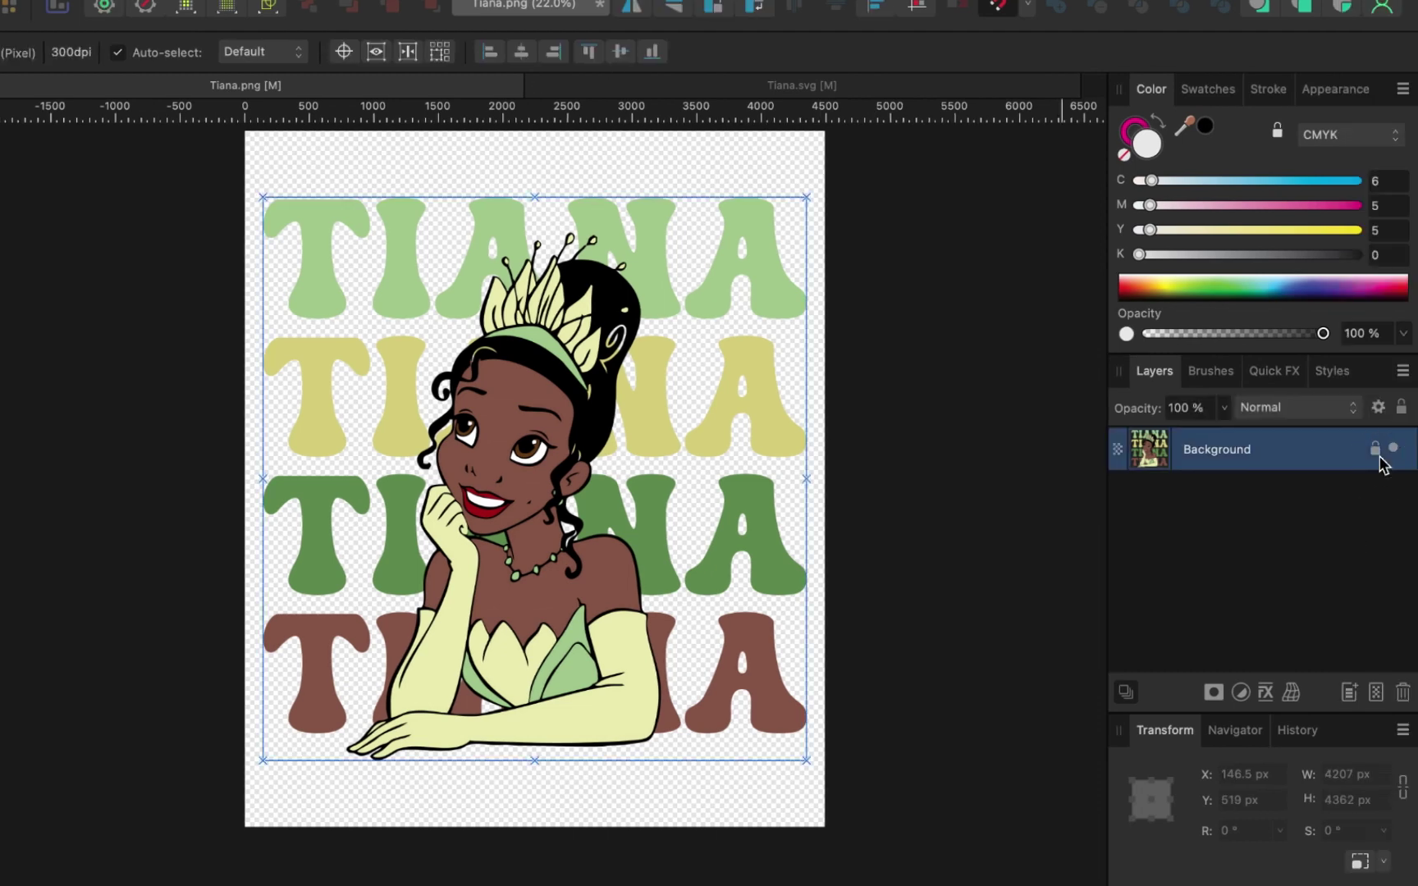
left_click(1376, 449)
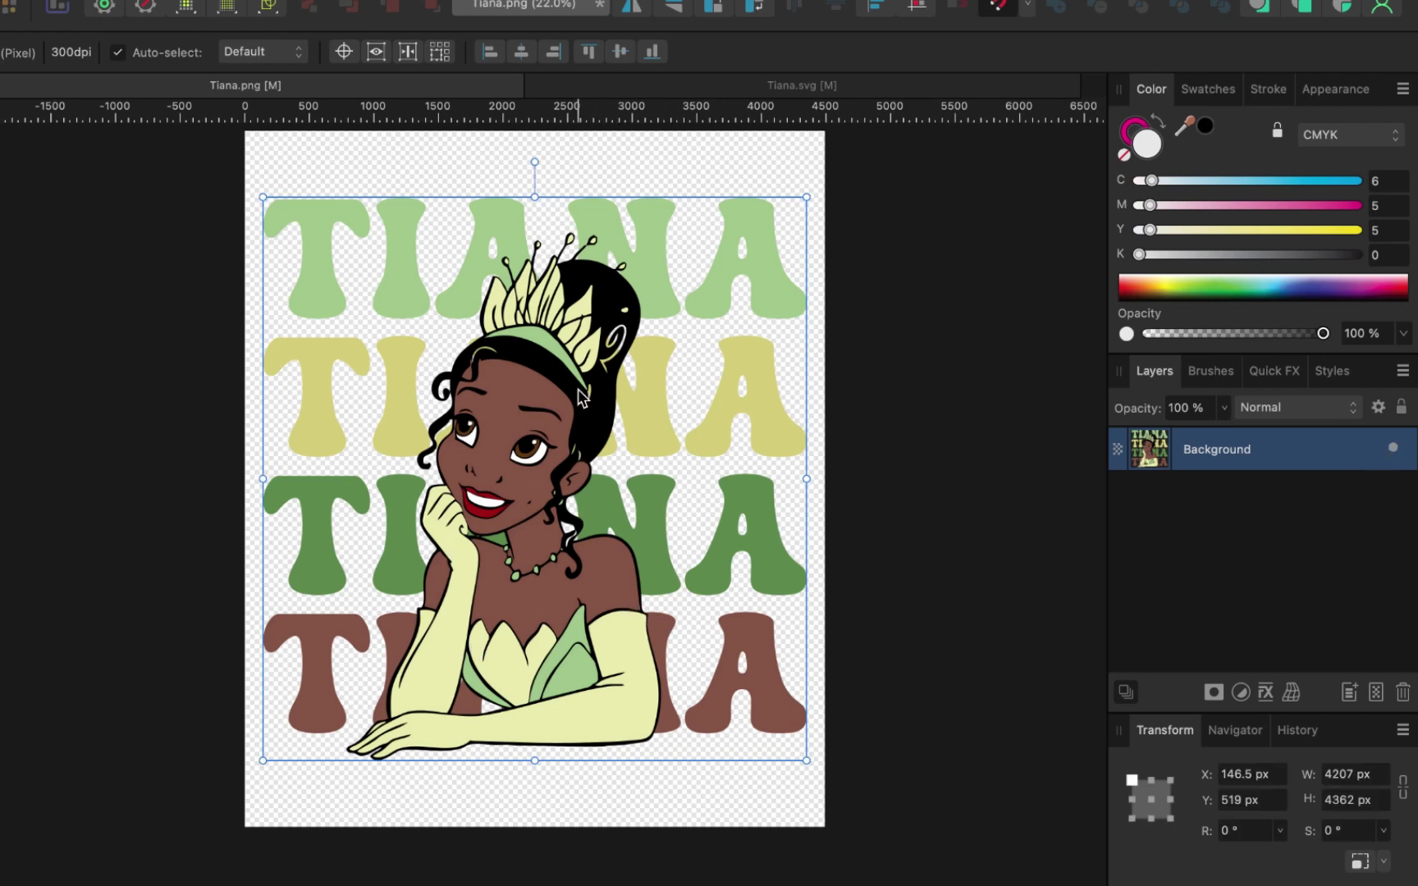
left_click(201, 8)
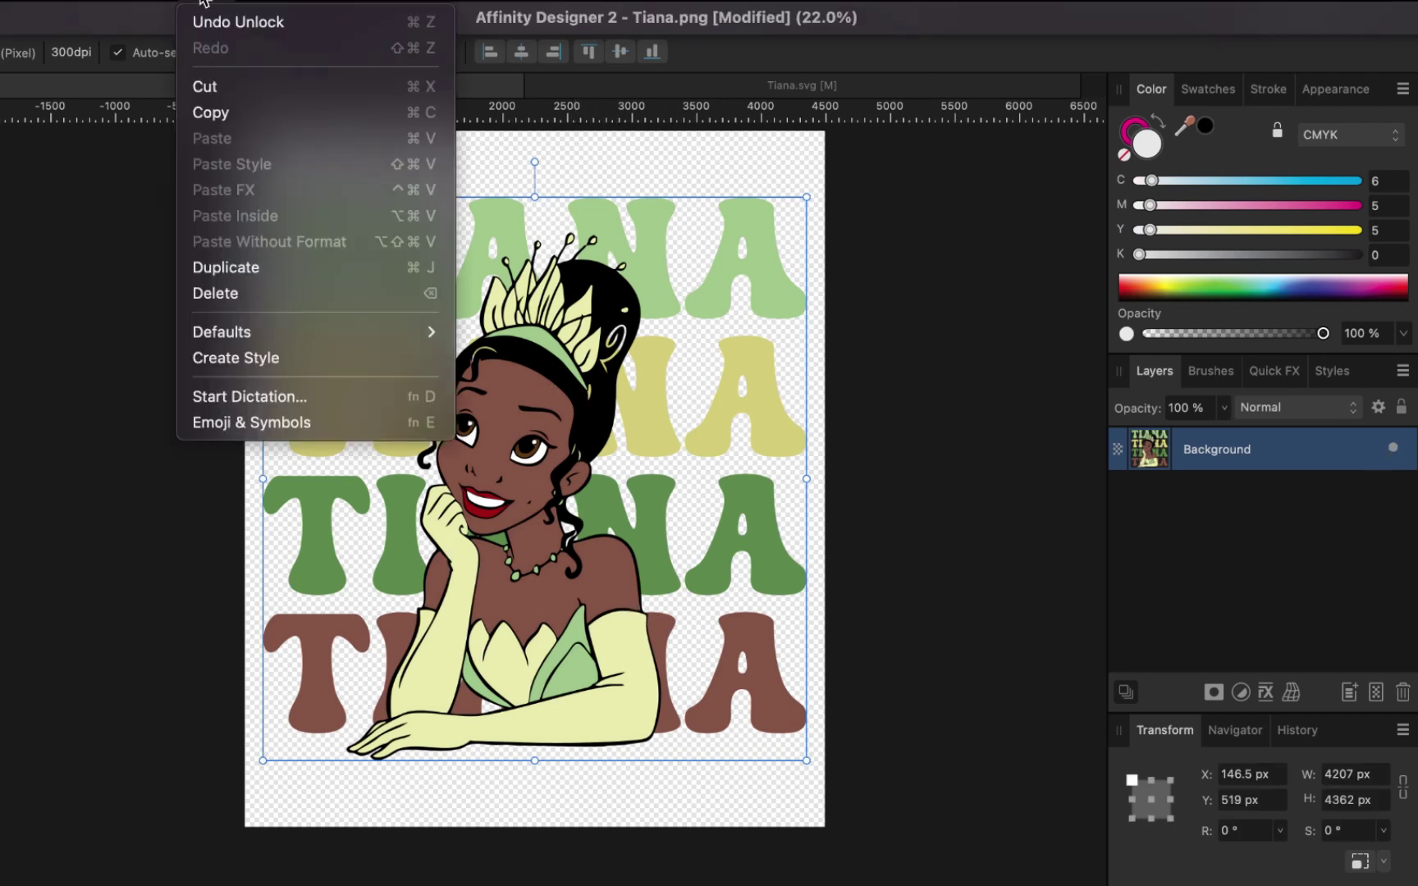
left_click(217, 119)
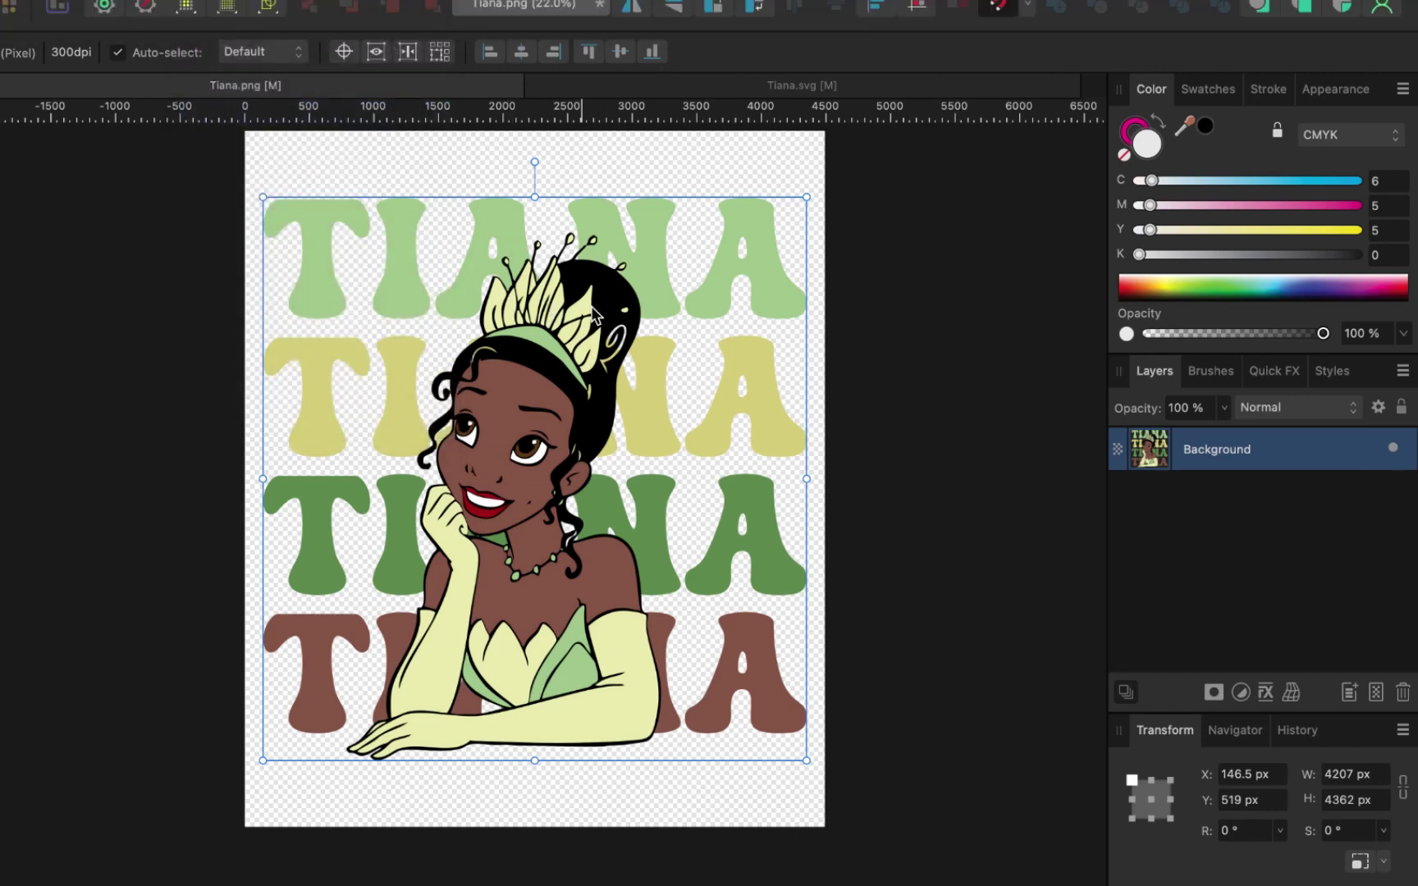
left_click(819, 91)
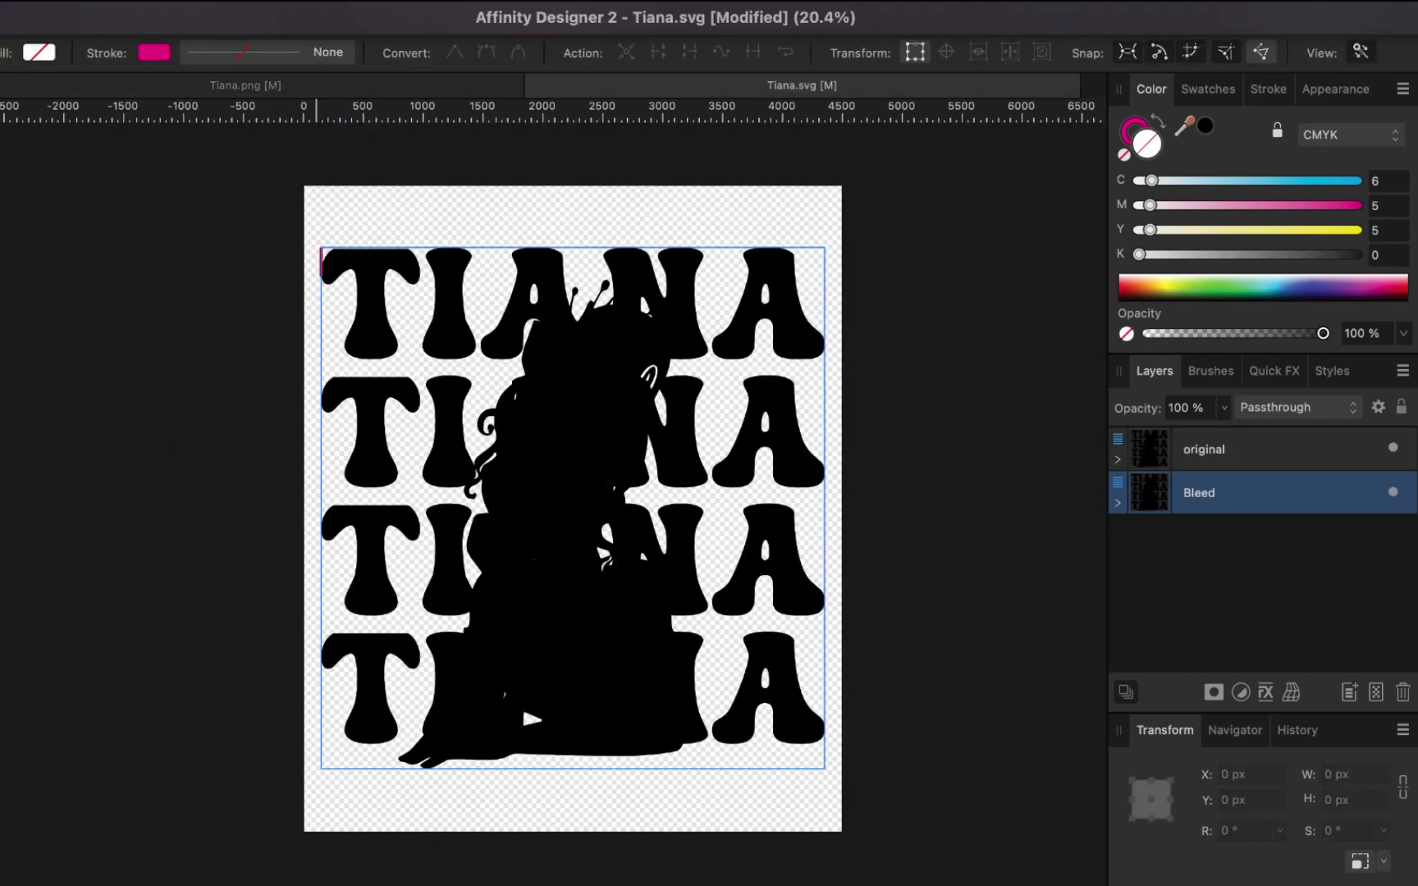
Paste the coloured Tiana artwork into Tiana.svg, move it to the top, and name it 'artowrk'.
left_click(201, 7)
left_click(205, 136)
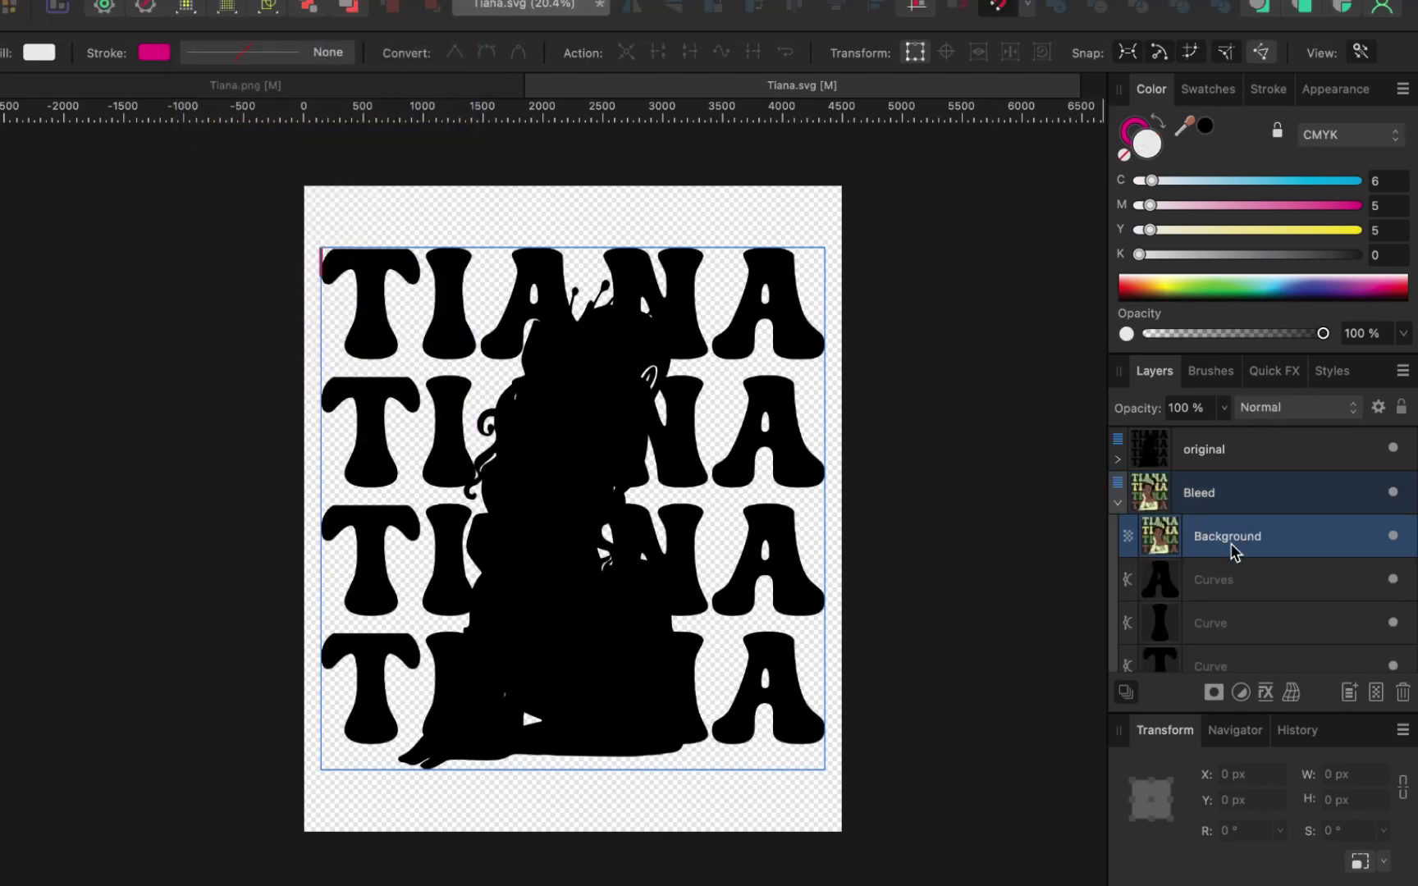
left_click_drag(1235, 544, 1222, 451)
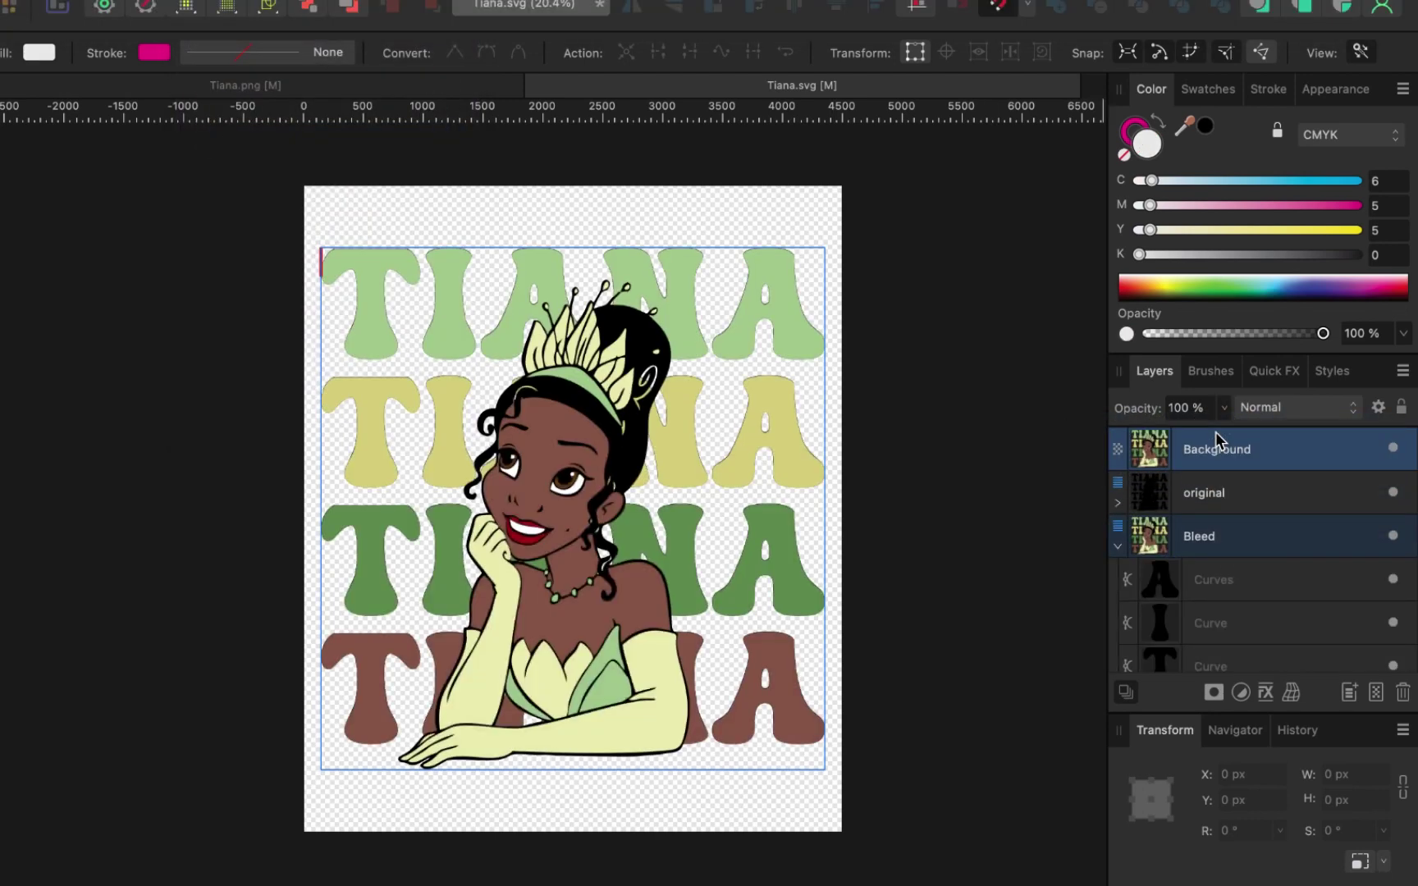
double_click(1223, 452)
type("artowrk")
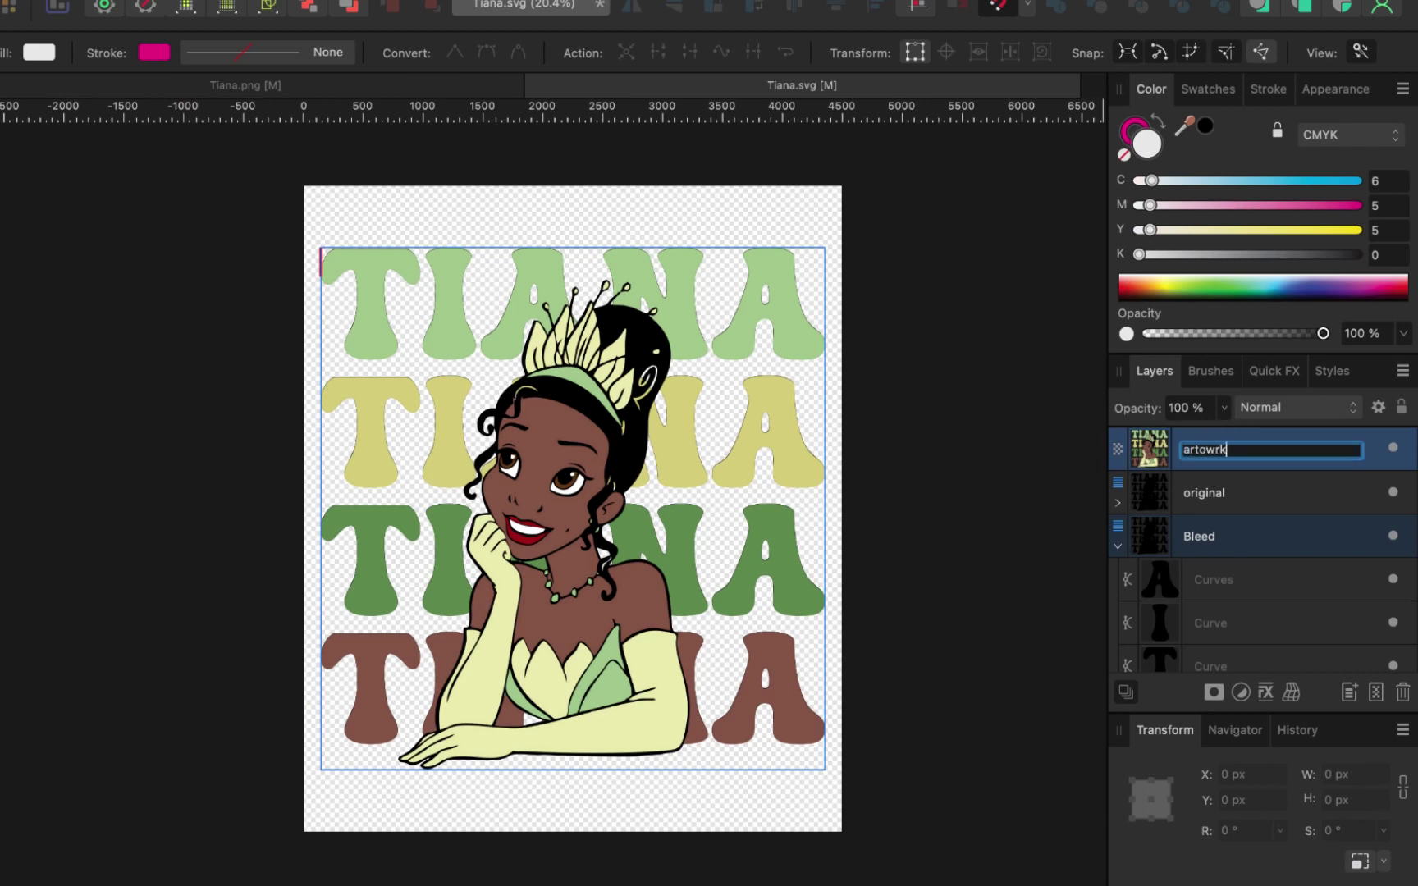
key("Return")
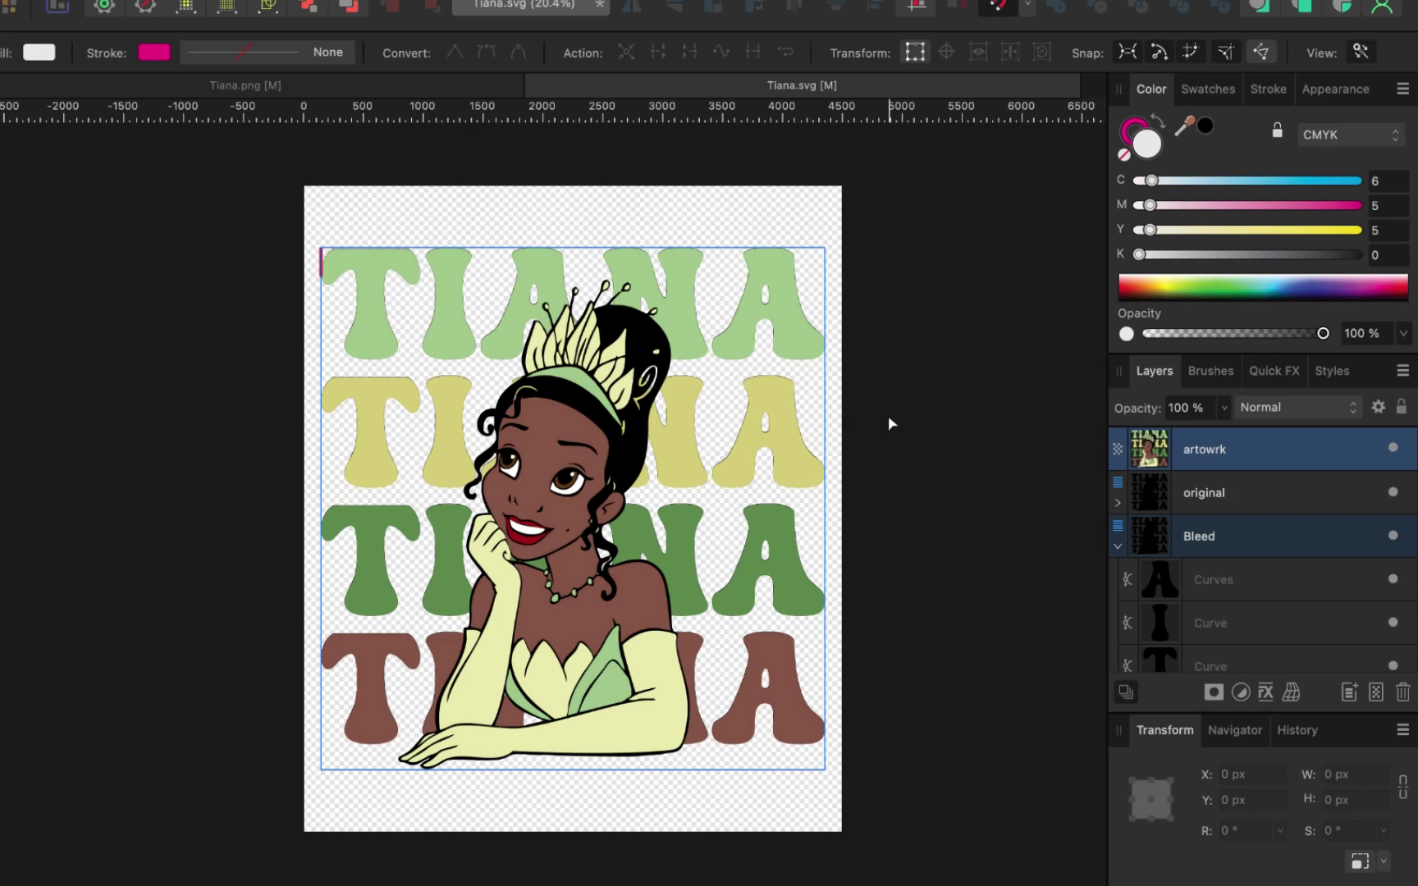
Deselect the artwork and collapse the Bleed group's curve layers in the Layers panel.
left_click(915, 459)
scroll(670, 440, "up", 1)
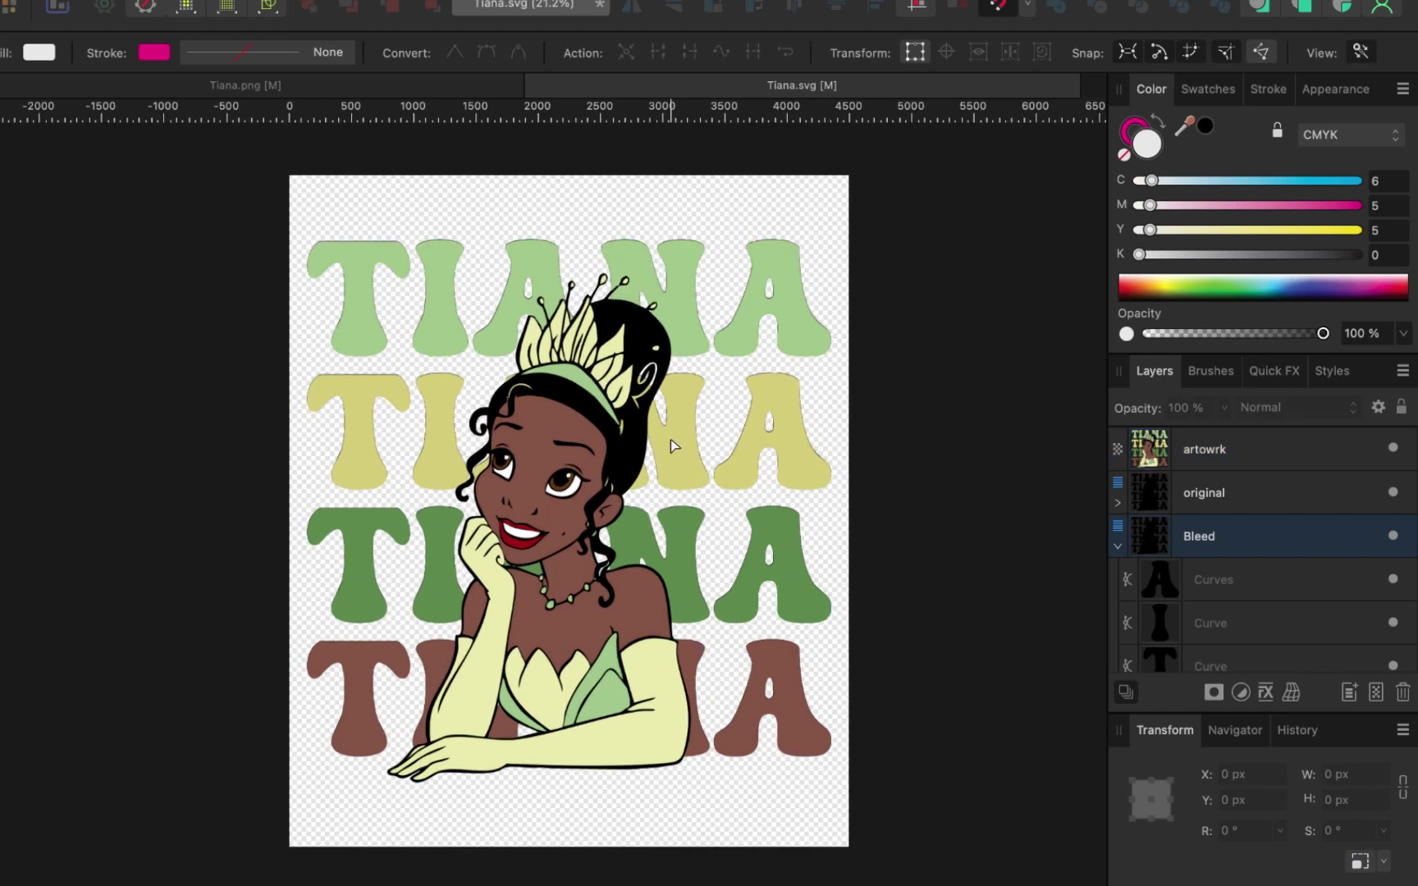
scroll(670, 439, "up", 3)
scroll(670, 439, "up", 3)
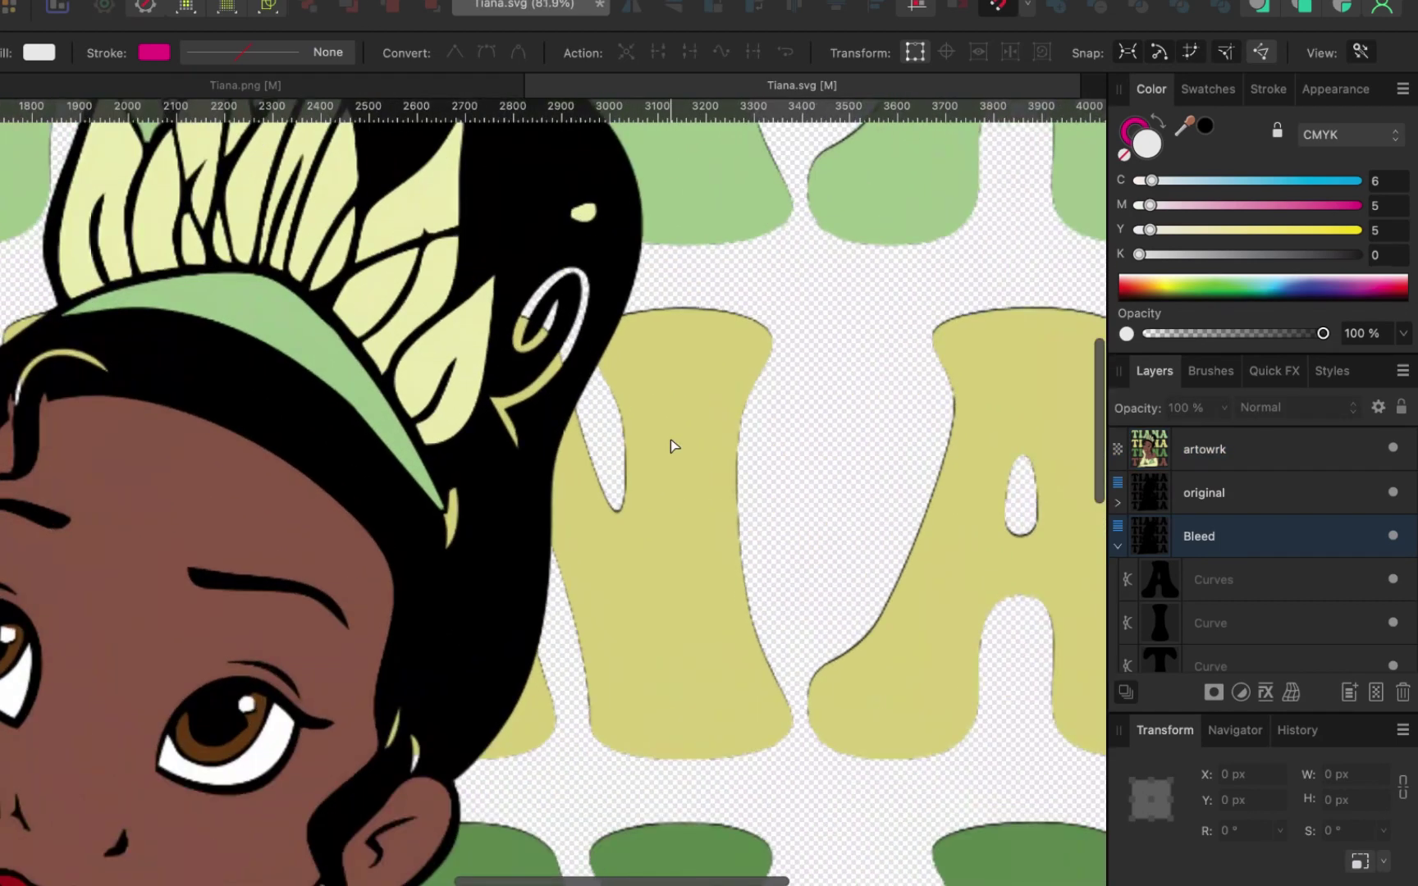
scroll(670, 439, "up", 3)
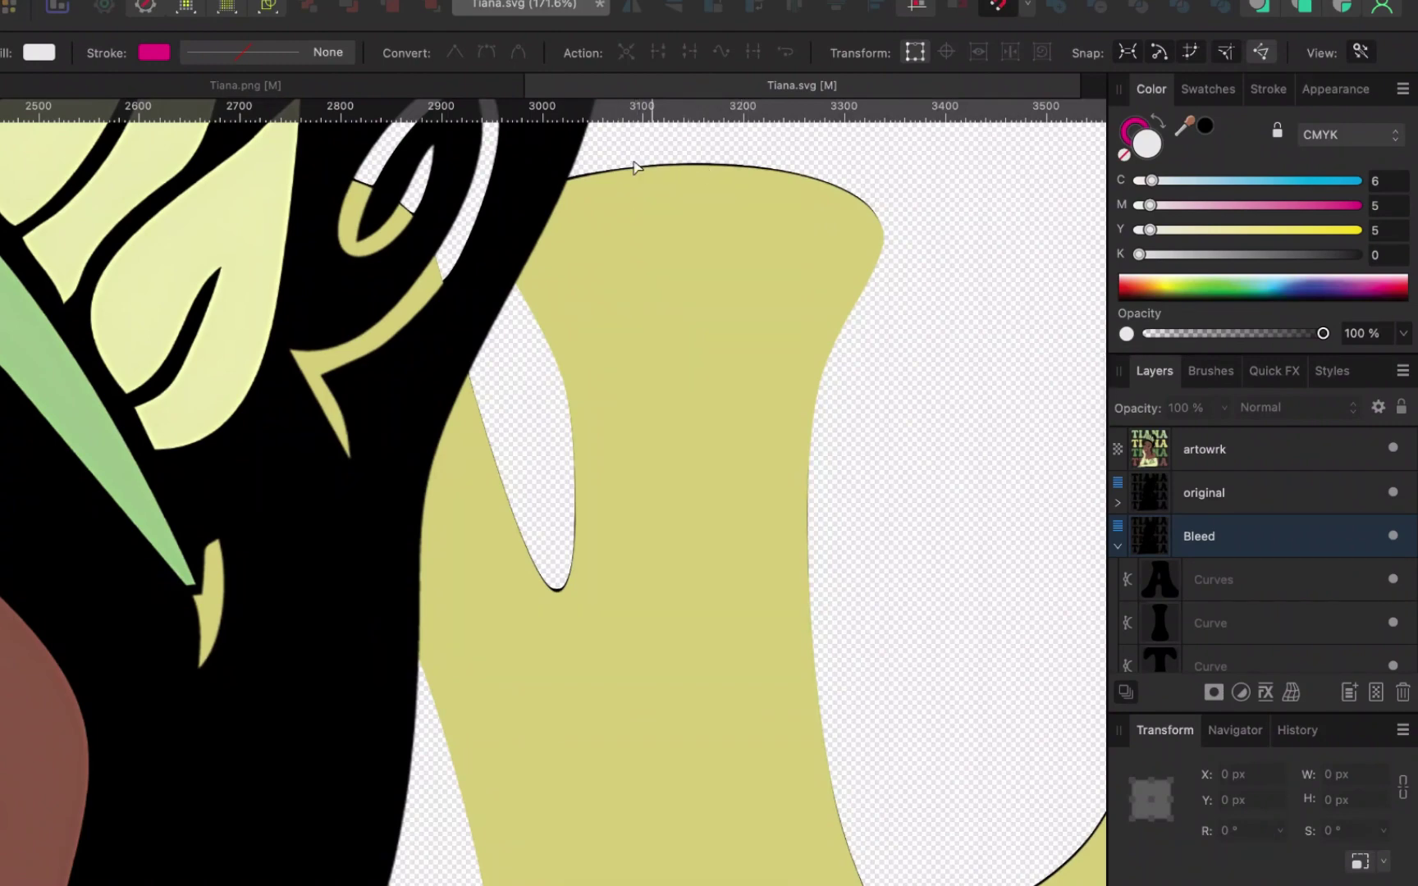
scroll(716, 477, "down", 8)
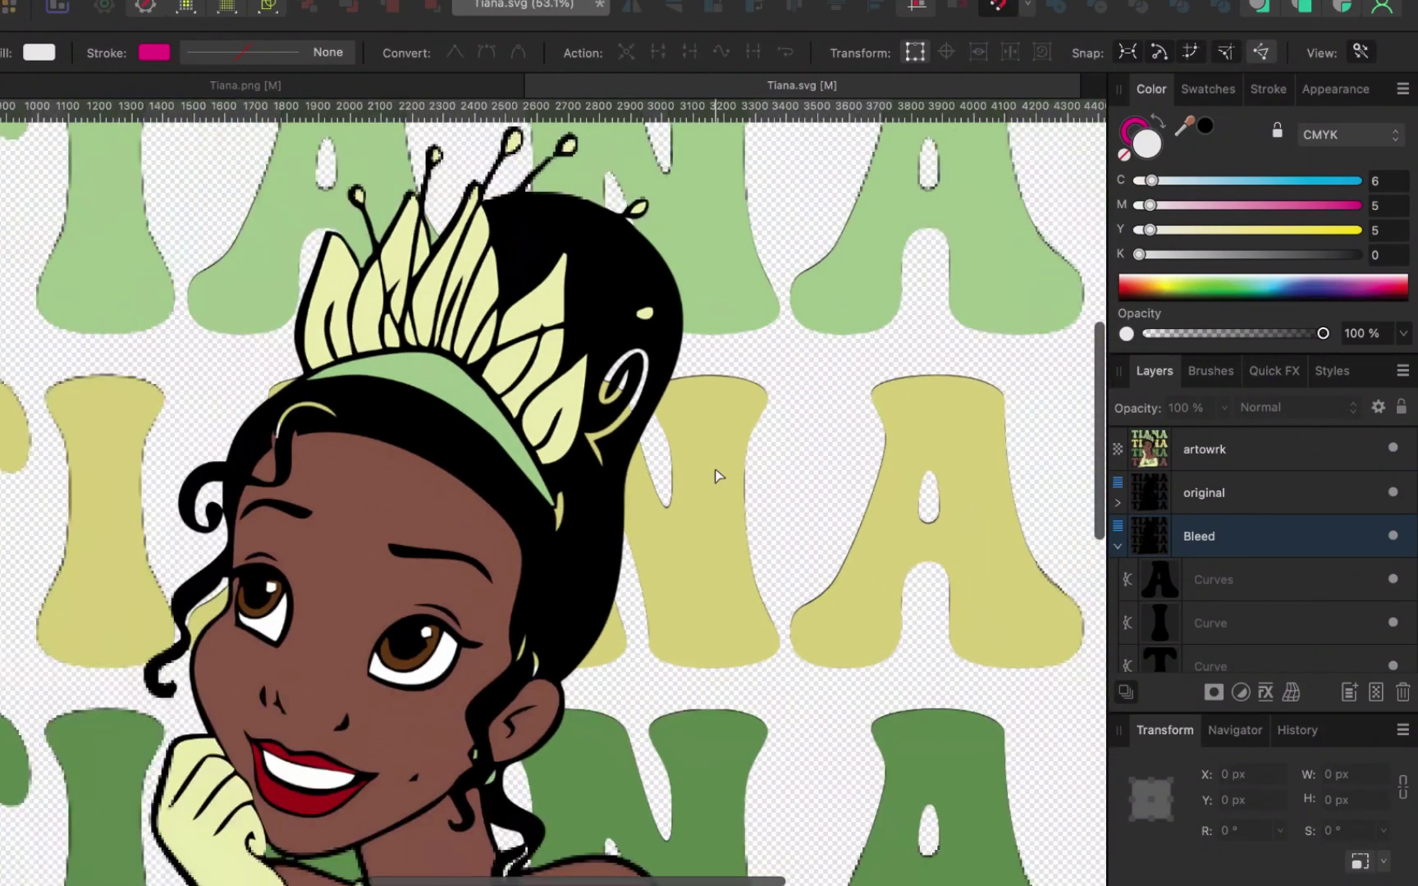
scroll(716, 476, "down", 1)
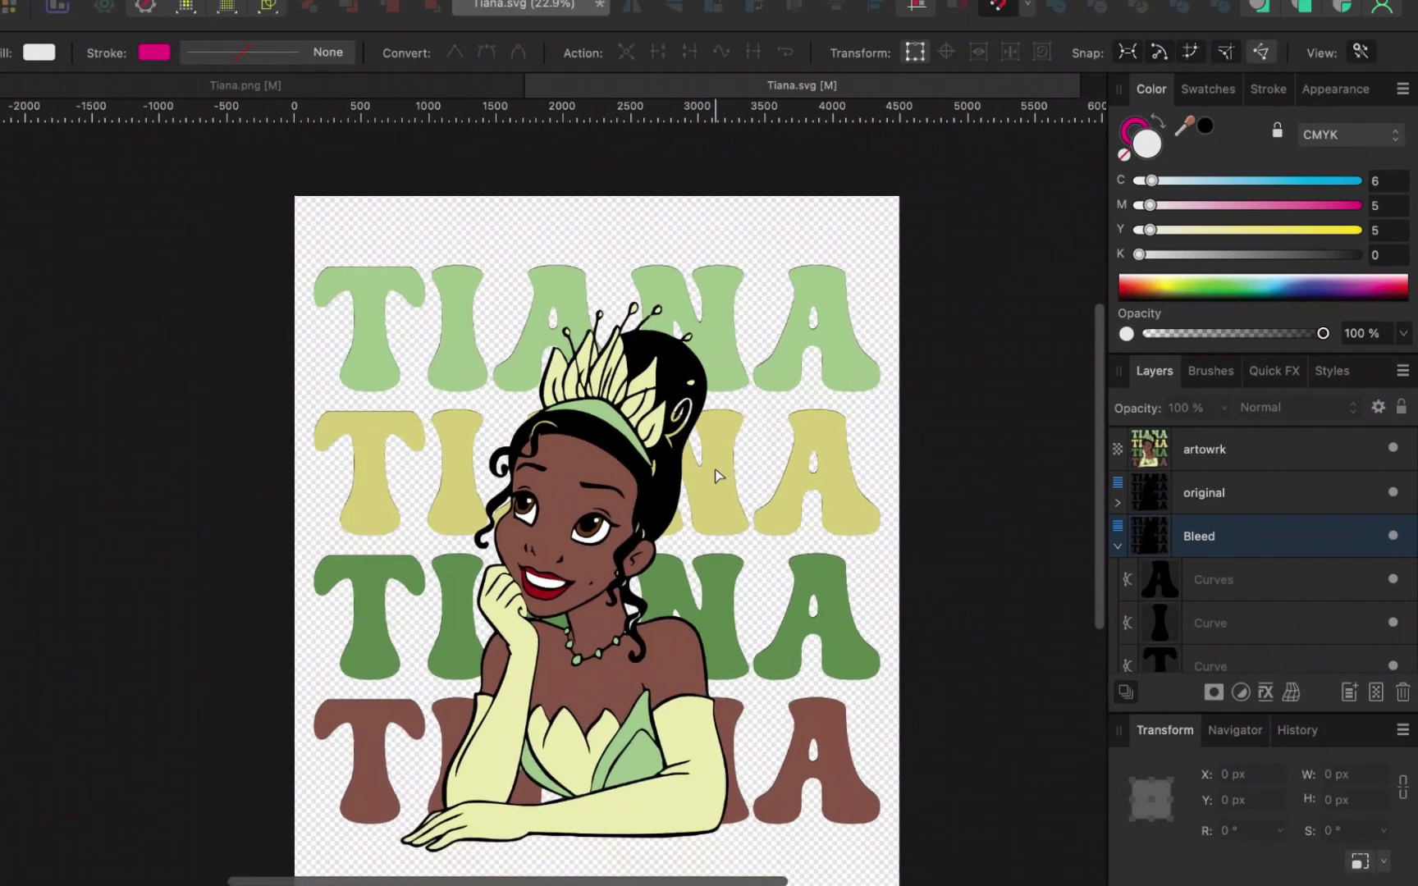
scroll(716, 476, "up", 2)
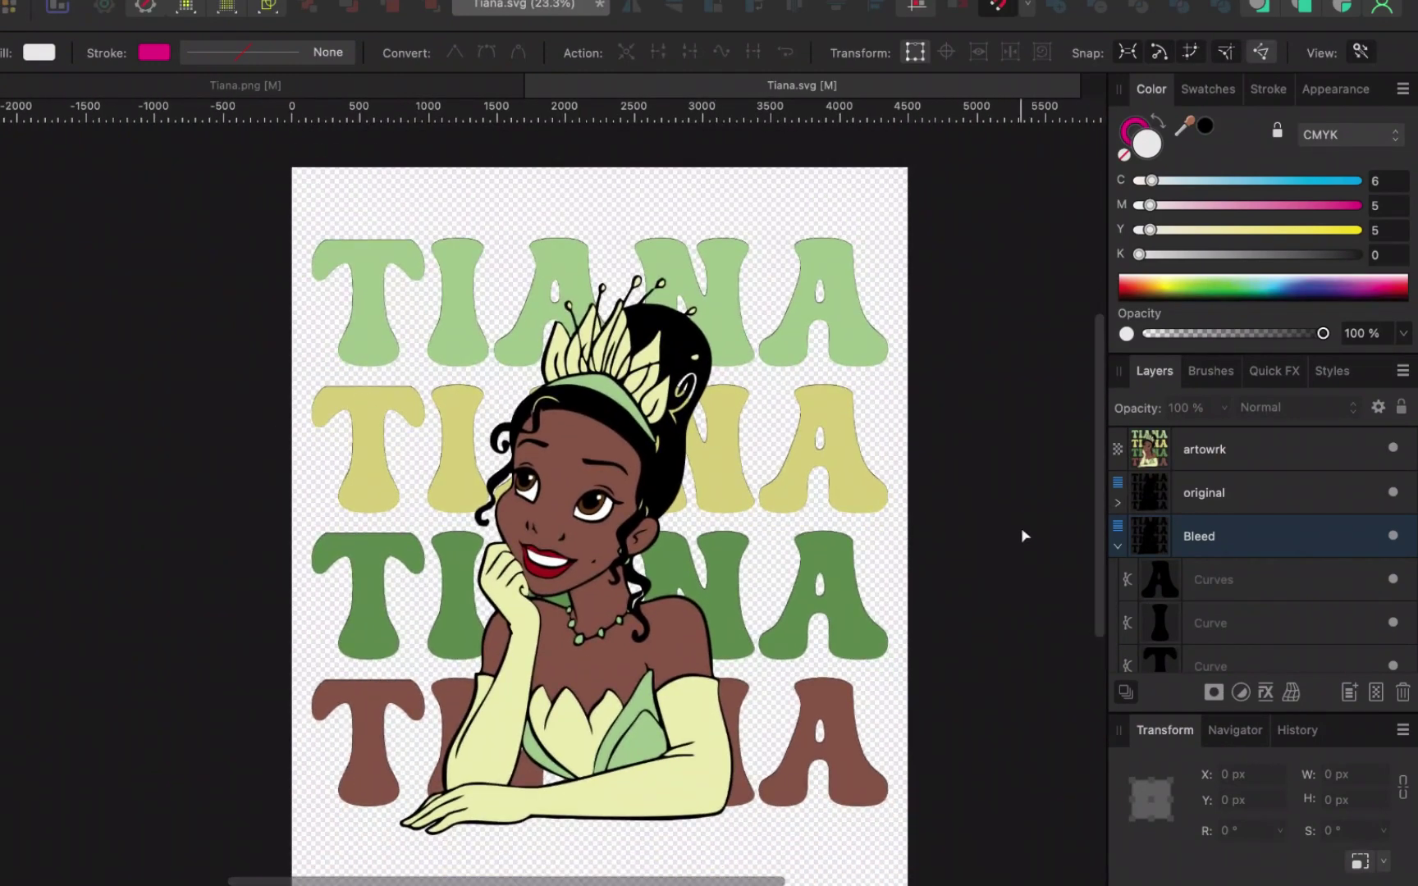
left_click(1118, 547)
Fill the Bleed layer with pale yellow DBD384 sampled from the artwork.
left_click(1247, 540)
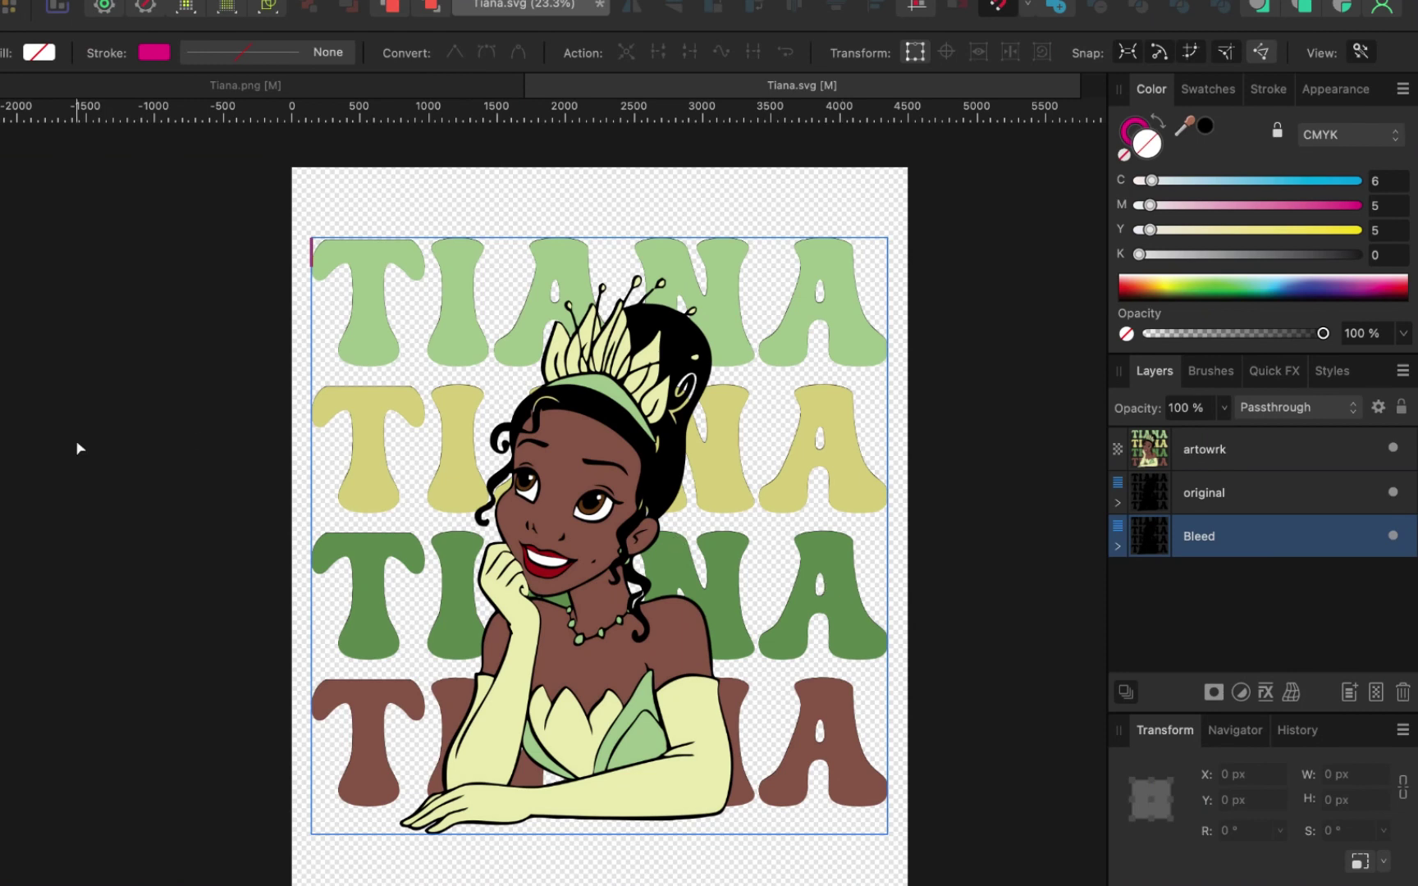
left_click(45, 49)
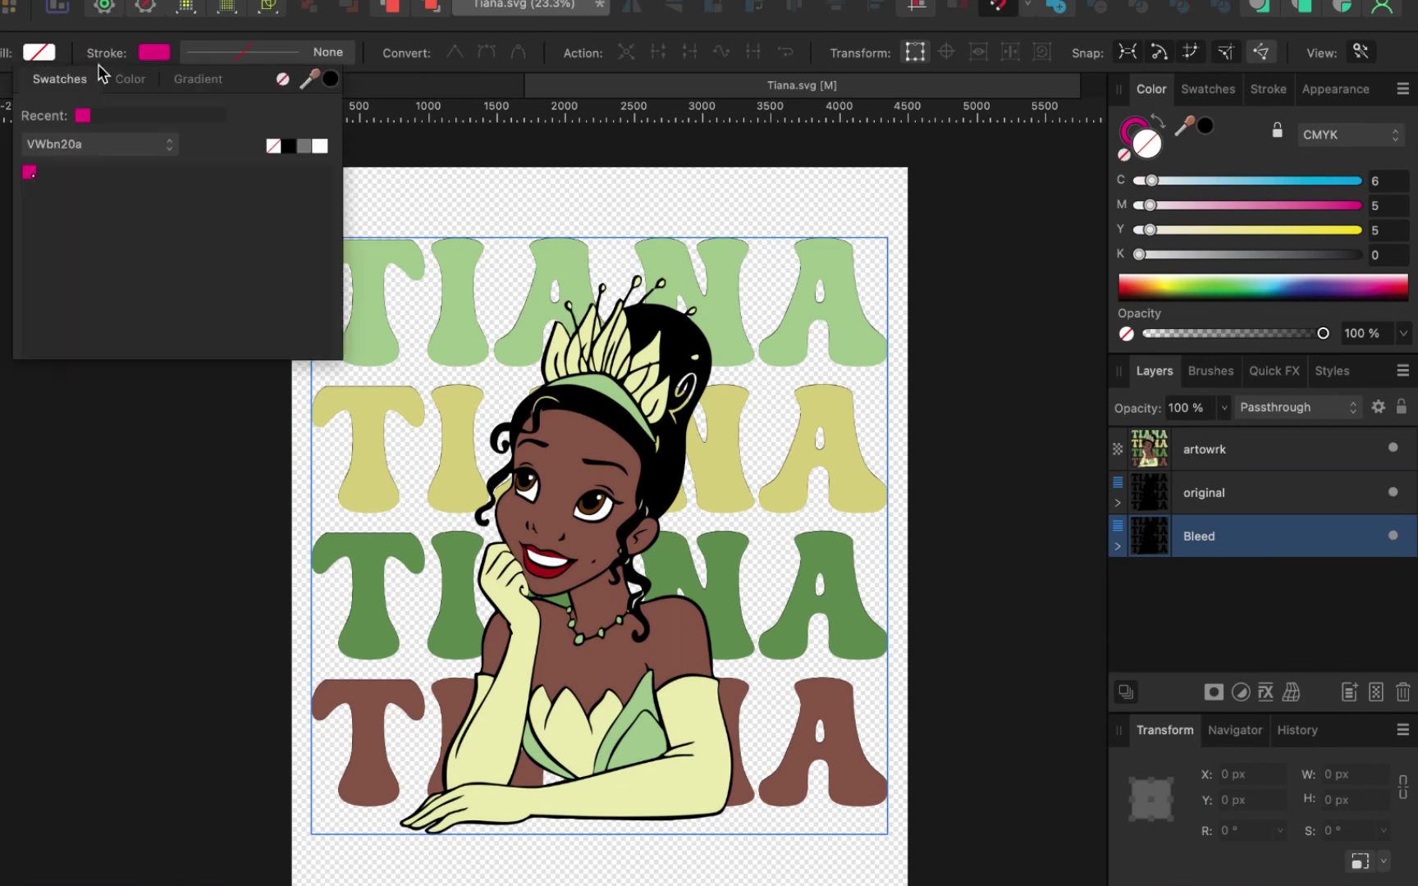
left_click(128, 80)
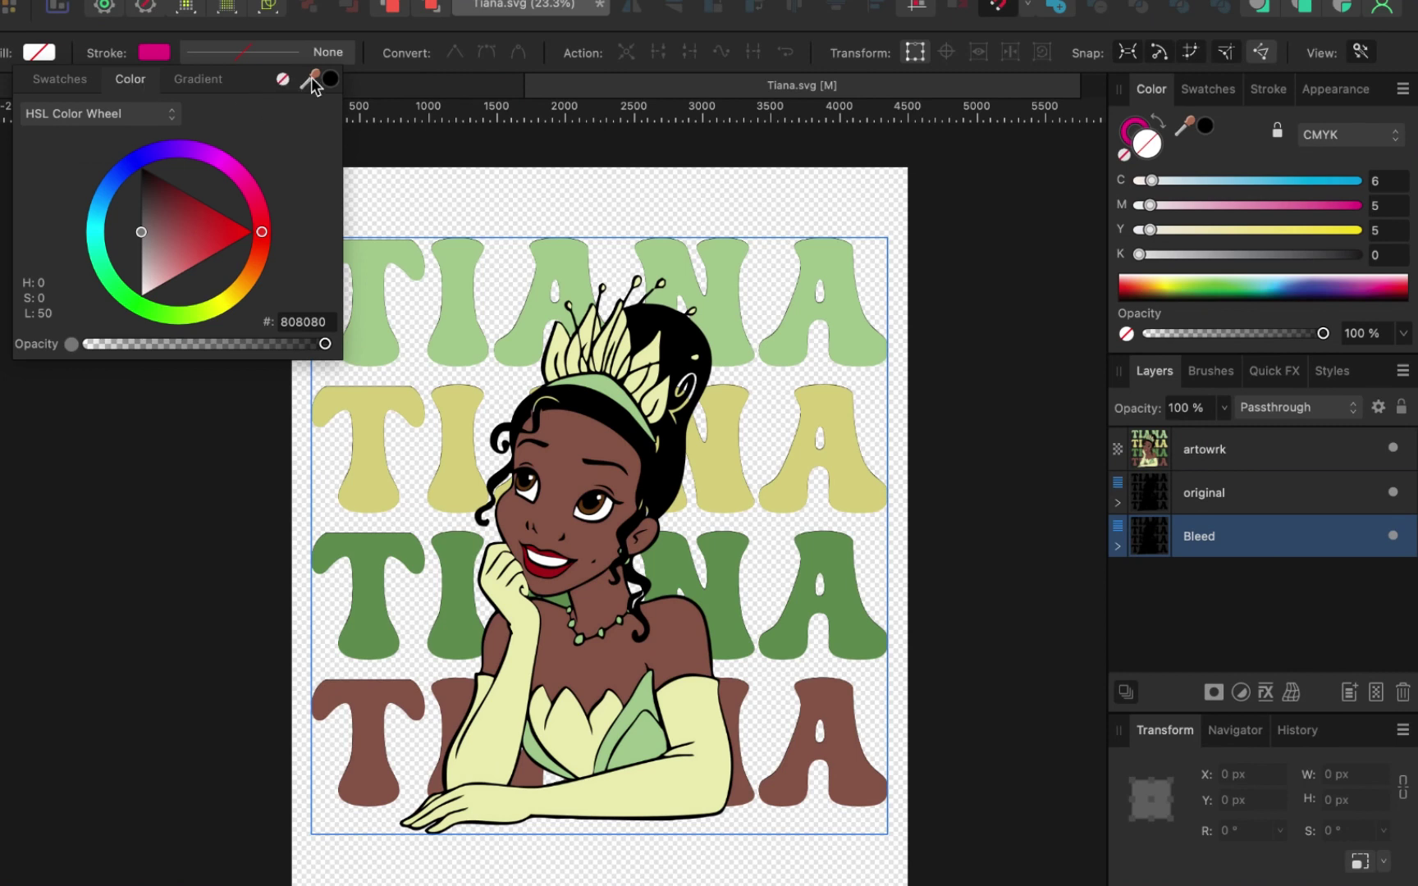
left_click_drag(312, 82, 841, 430)
left_click(332, 80)
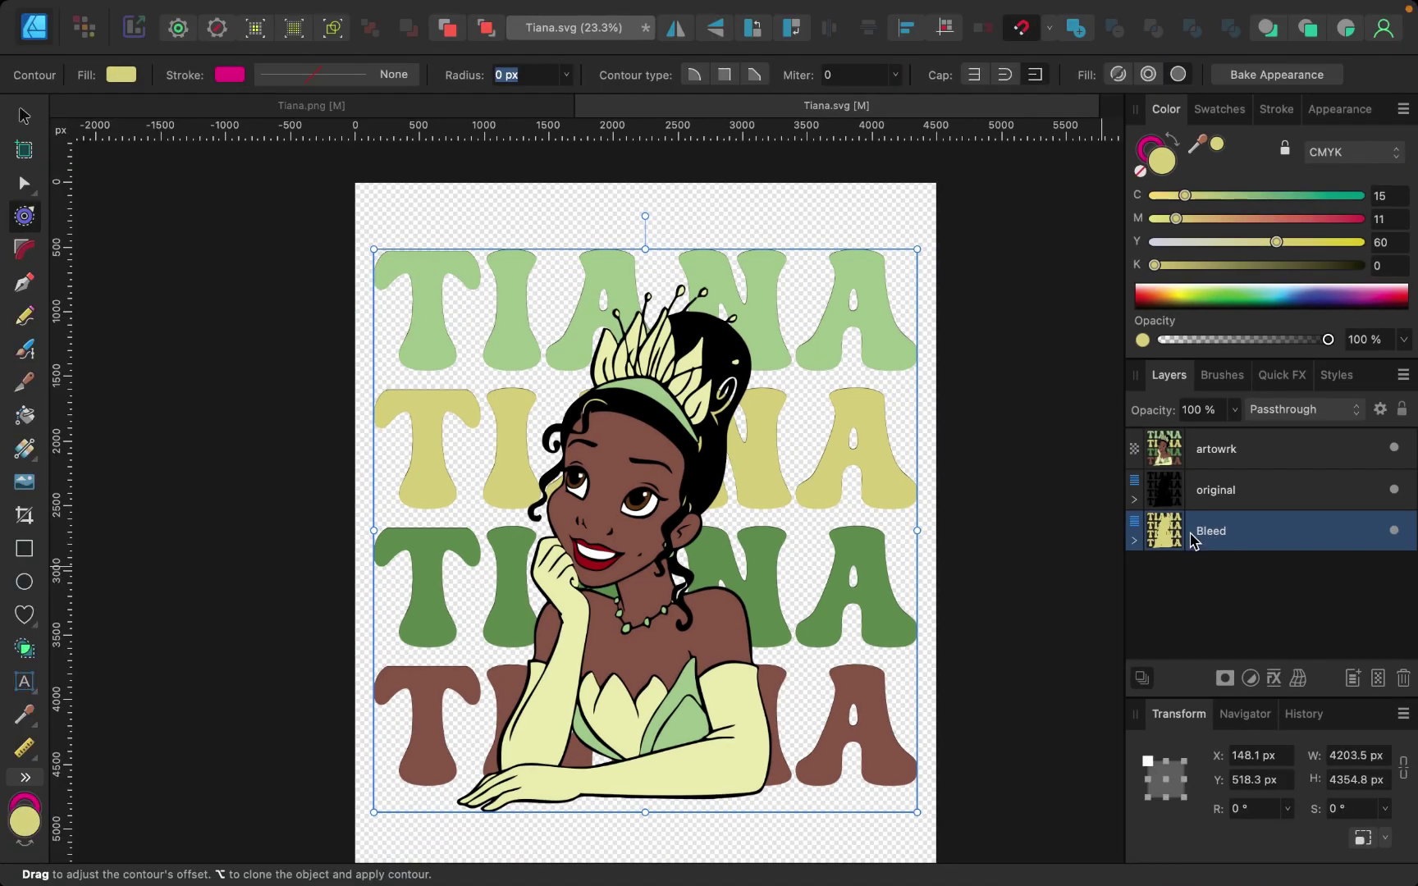
Grow a yellow contour outward around the TIANA artwork with the Contour Tool's Radius slider.
left_click(24, 216)
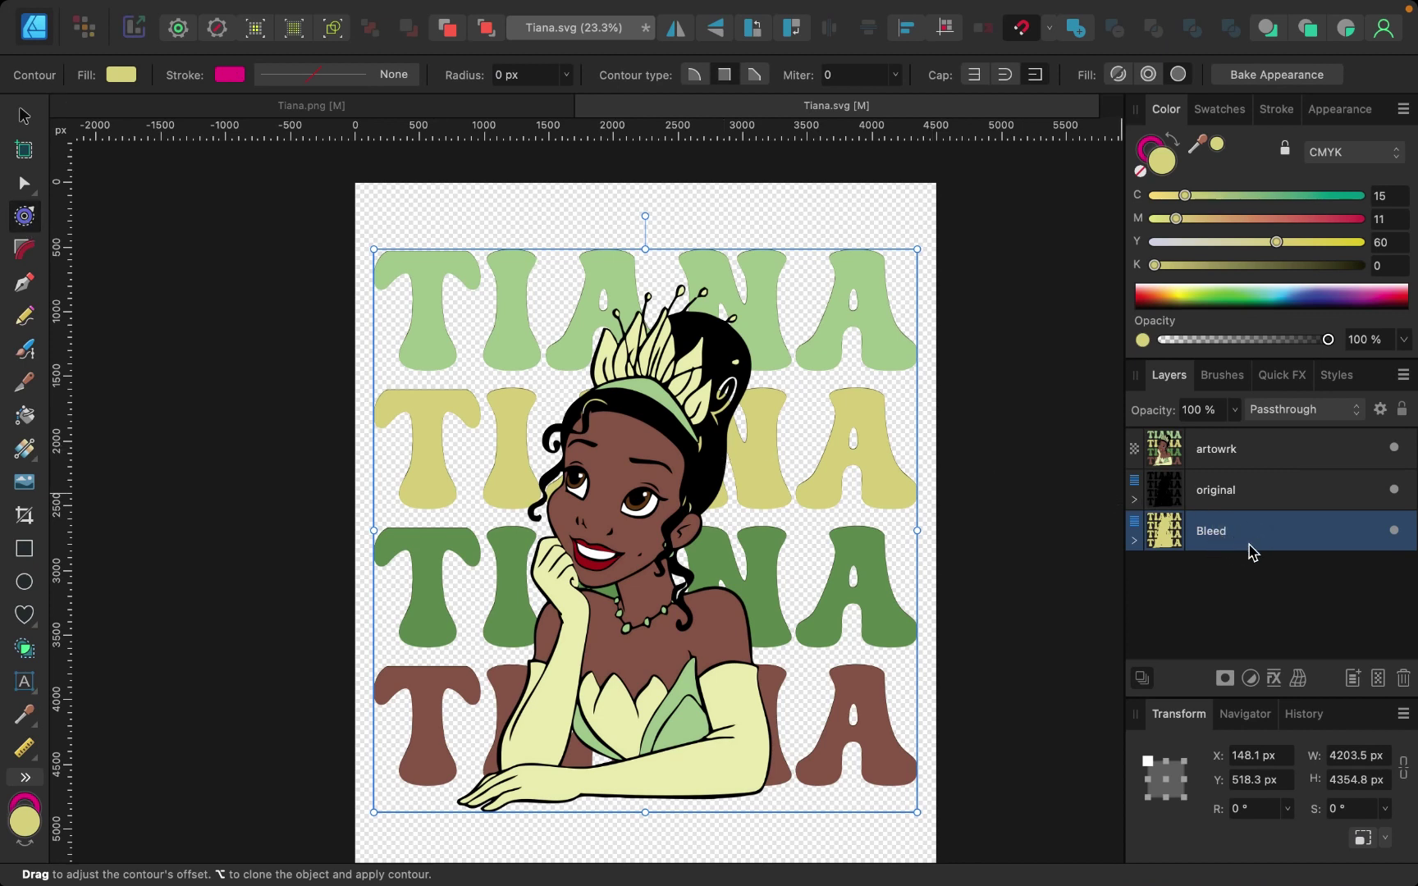
left_click(566, 74)
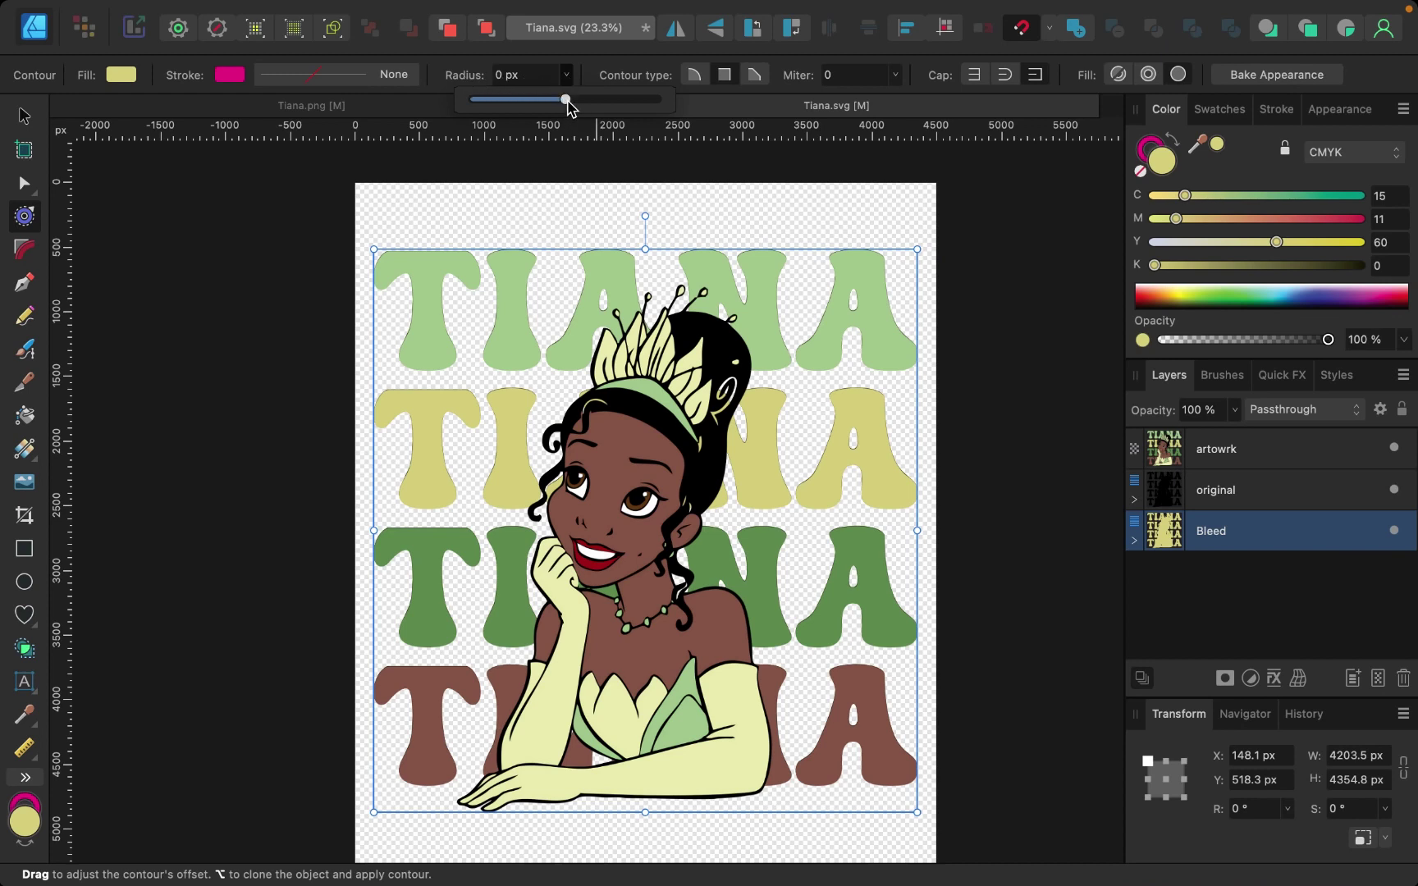
left_click(567, 101)
left_click_drag(568, 102, 572, 107)
left_click_drag(572, 105, 604, 101)
scroll(721, 212, "up", 5)
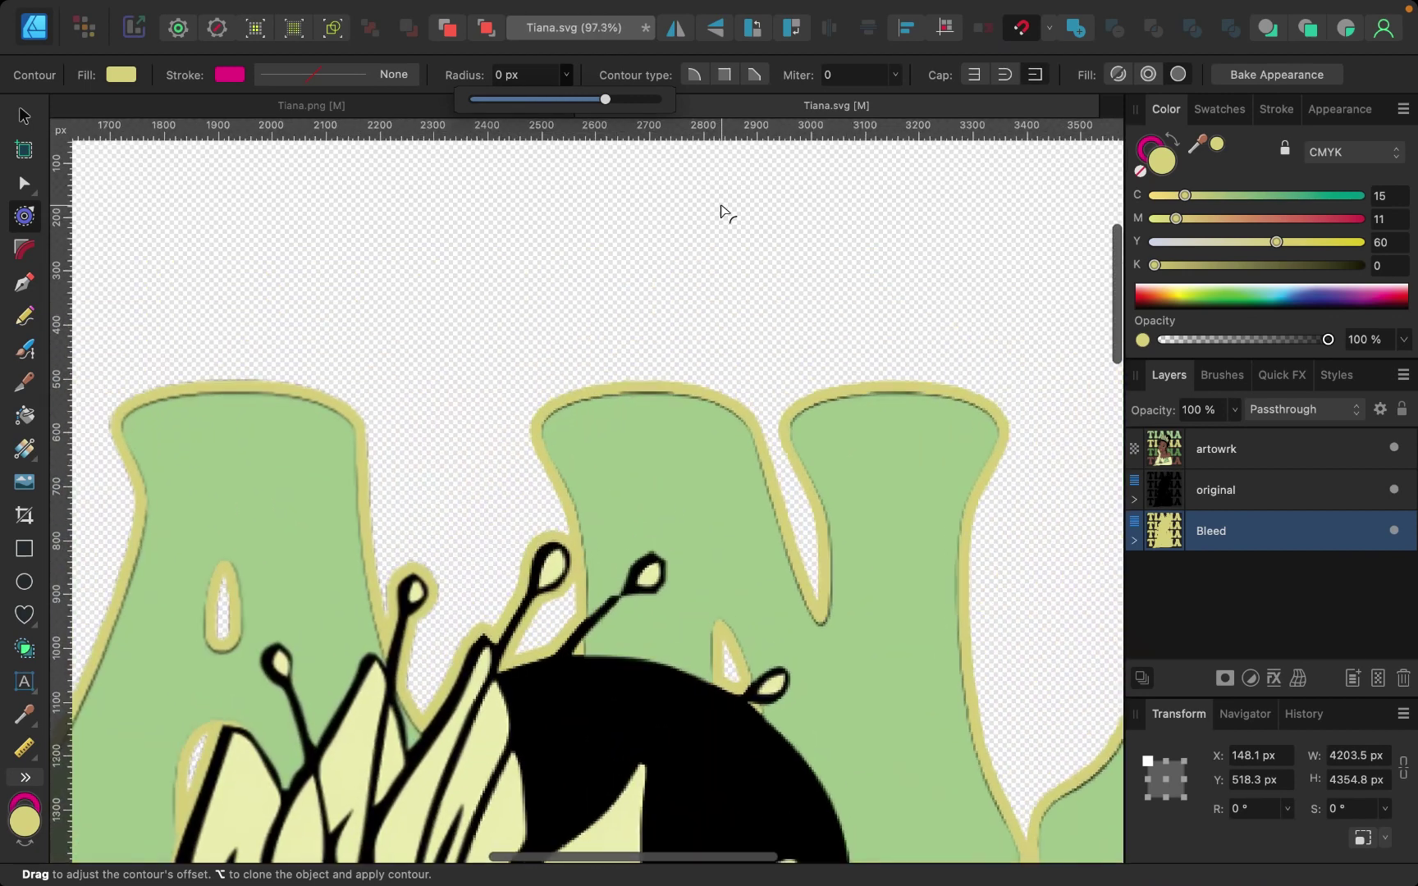
scroll(722, 211, "up", 1)
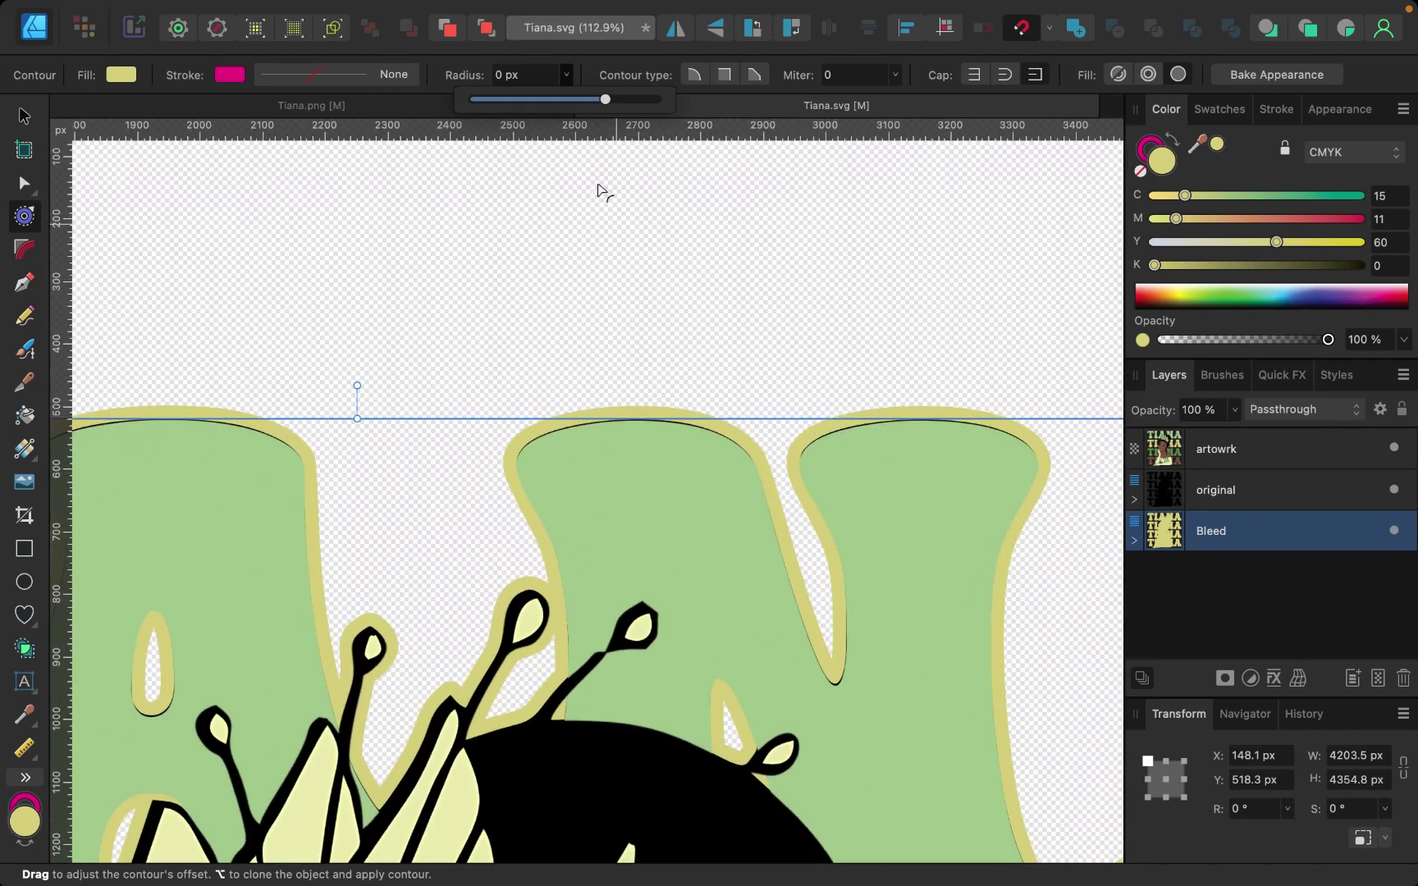
Fine-tune the yellow contour to a moderate width, then select the original layer.
left_click_drag(604, 100, 586, 104)
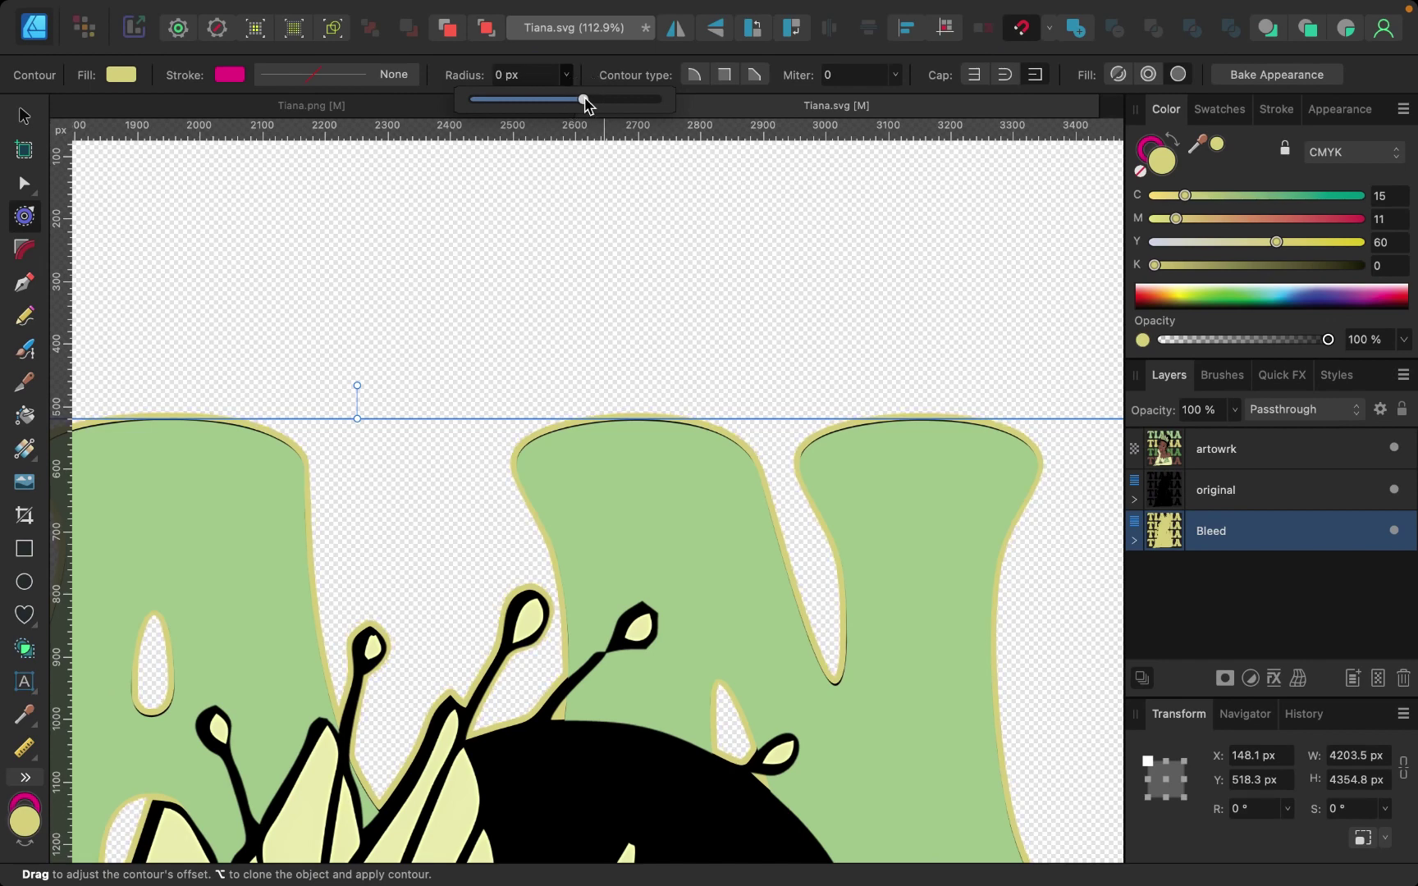
left_click_drag(585, 102, 668, 101)
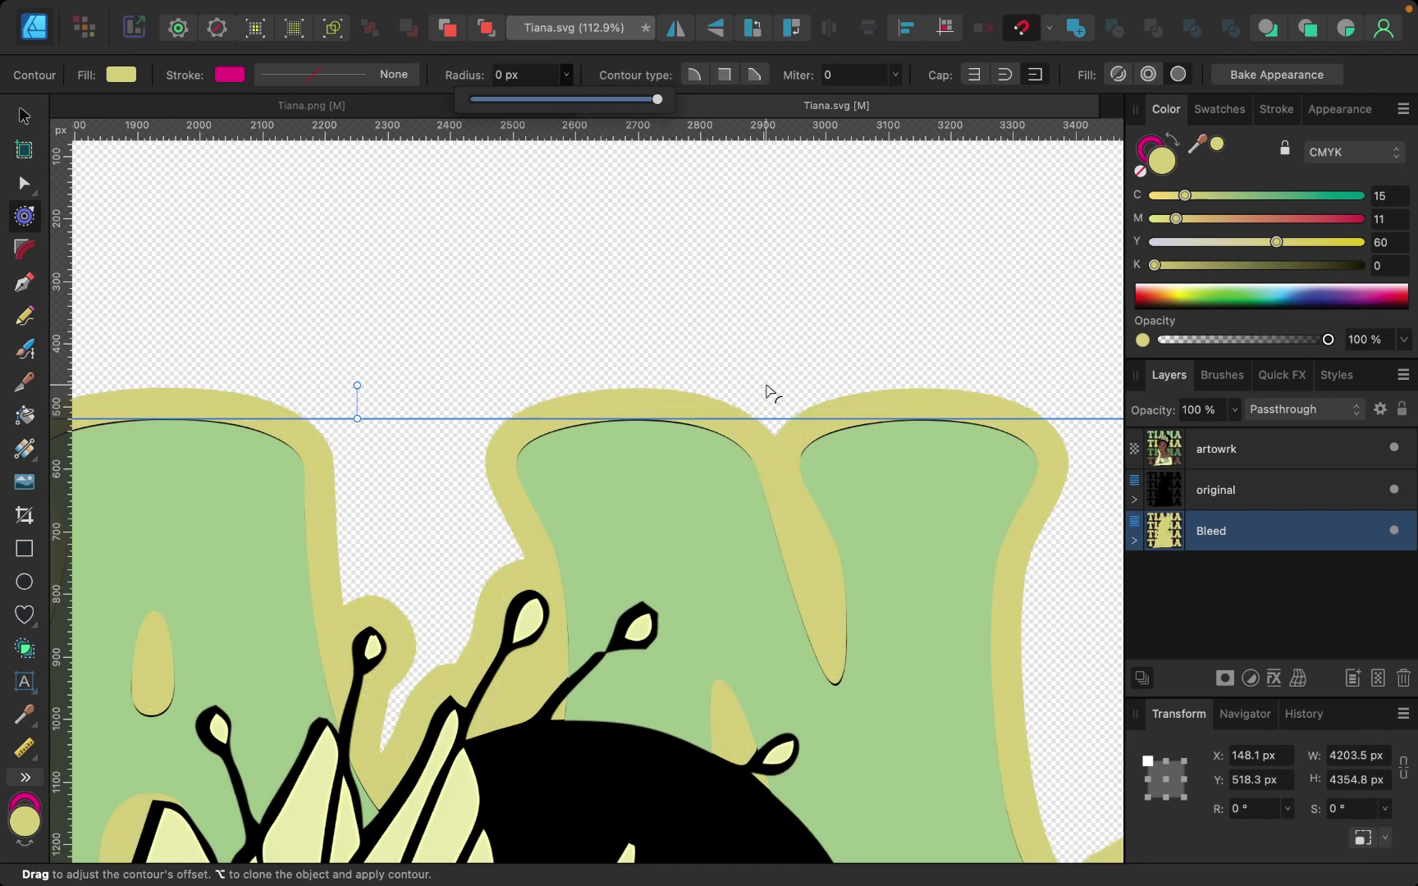
scroll(769, 393, "down", 10)
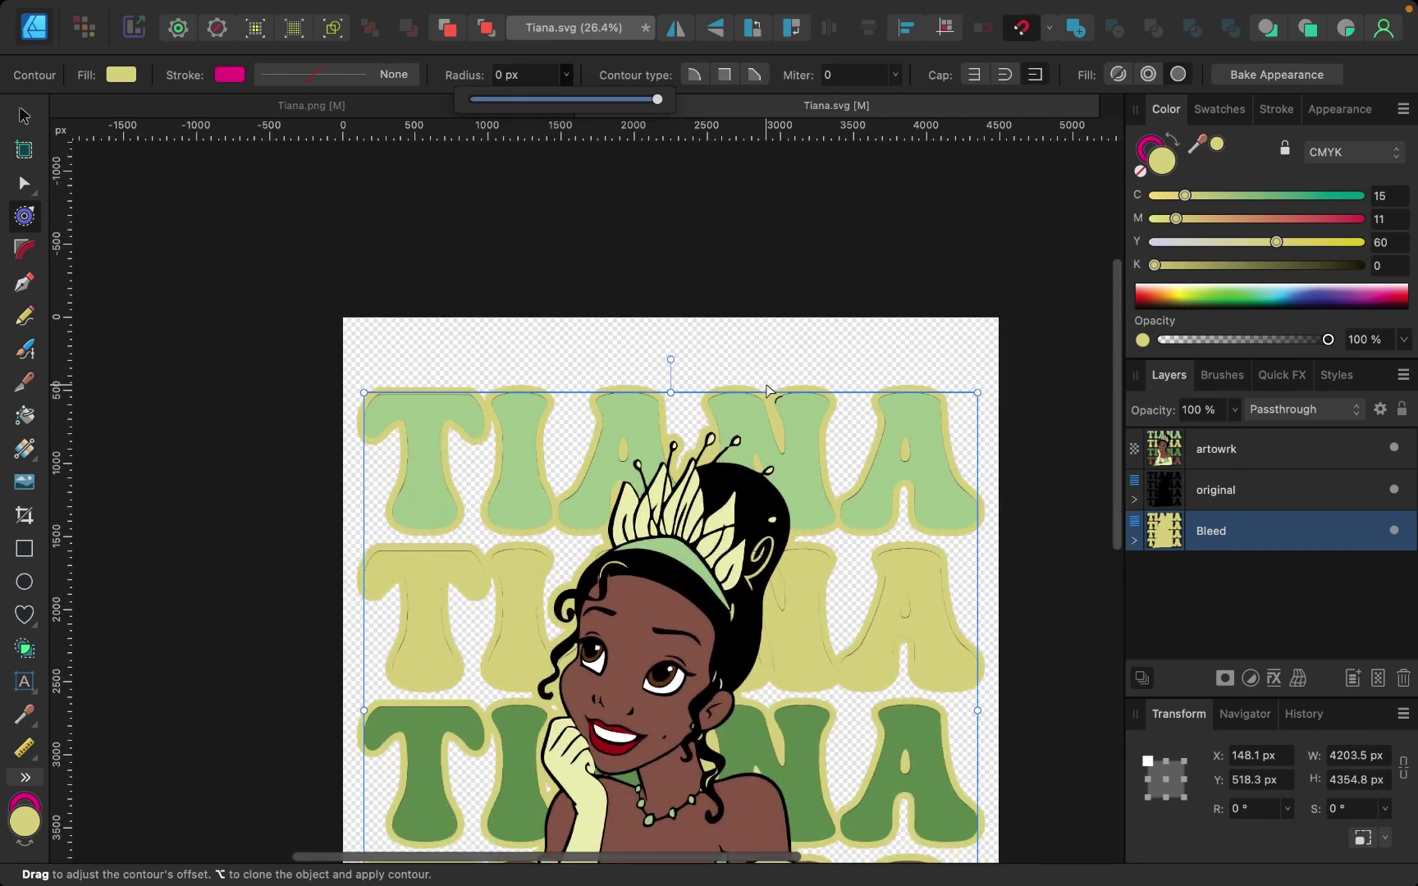
scroll(769, 392, "up", 8)
scroll(769, 392, "up", 3)
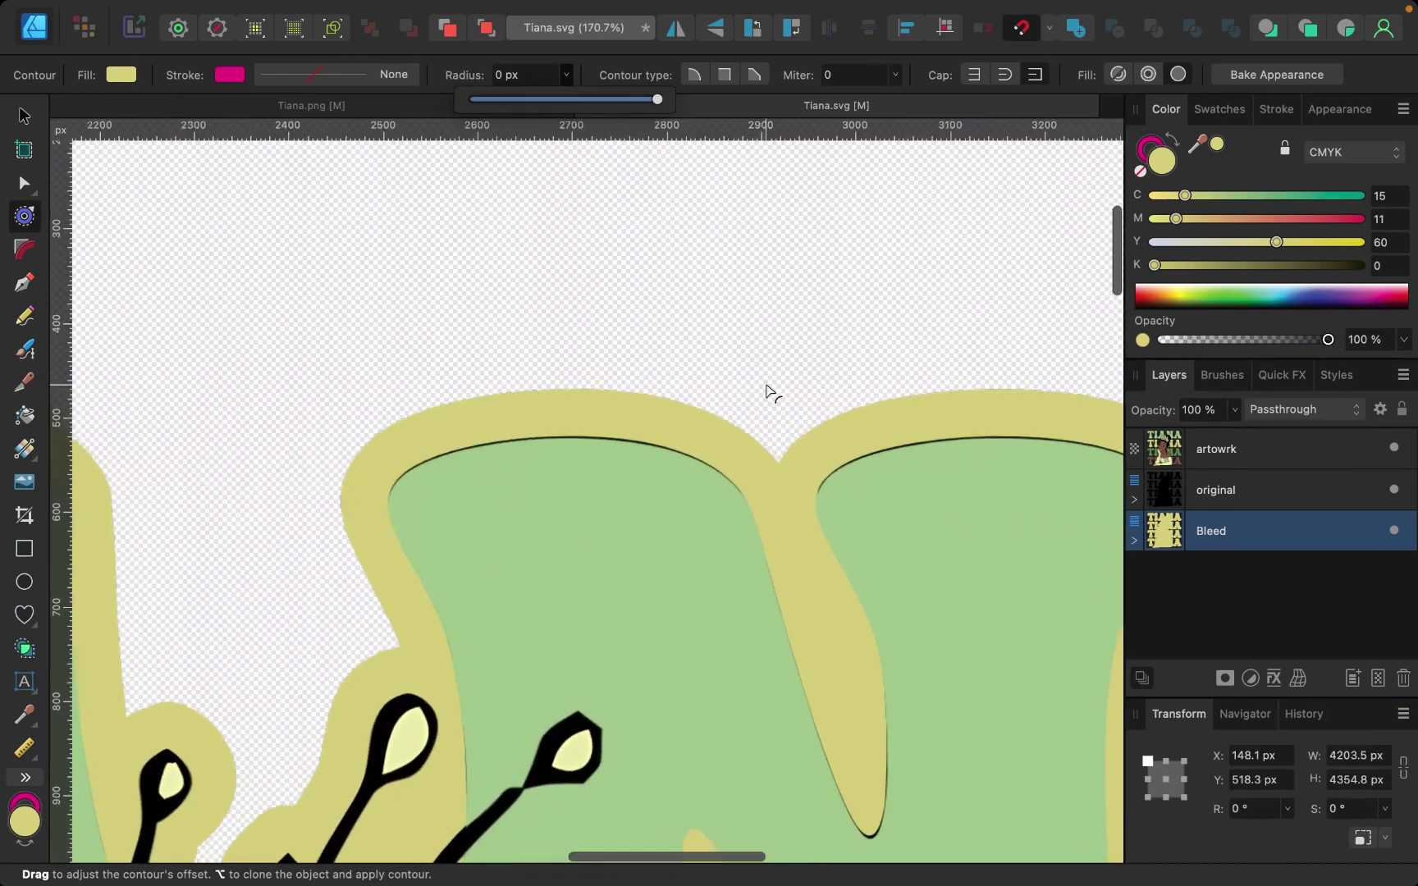
scroll(769, 393, "down", 2)
scroll(769, 393, "up", 3)
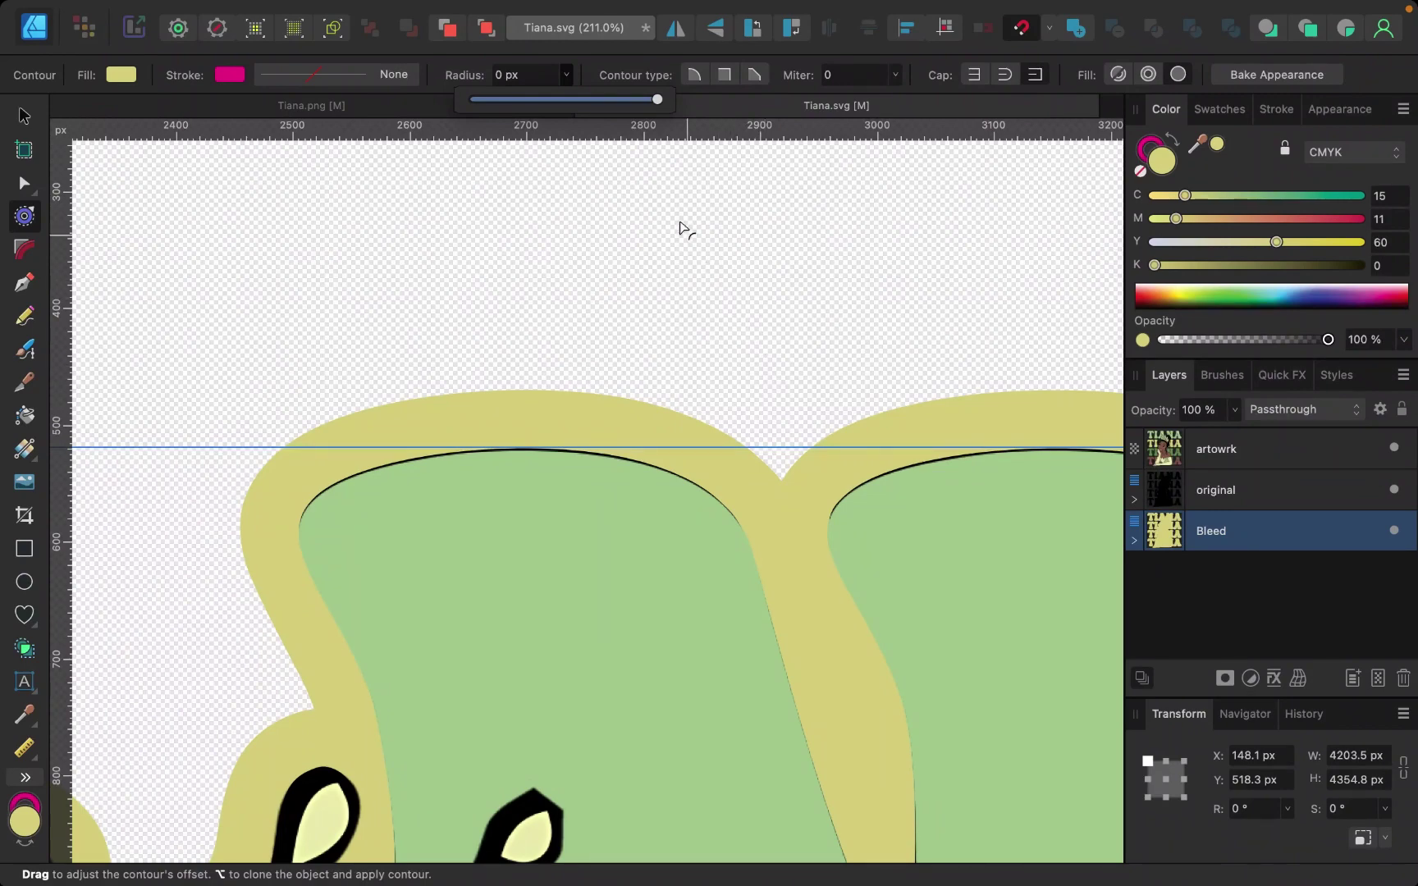
left_click(655, 99)
left_click_drag(655, 99, 610, 99)
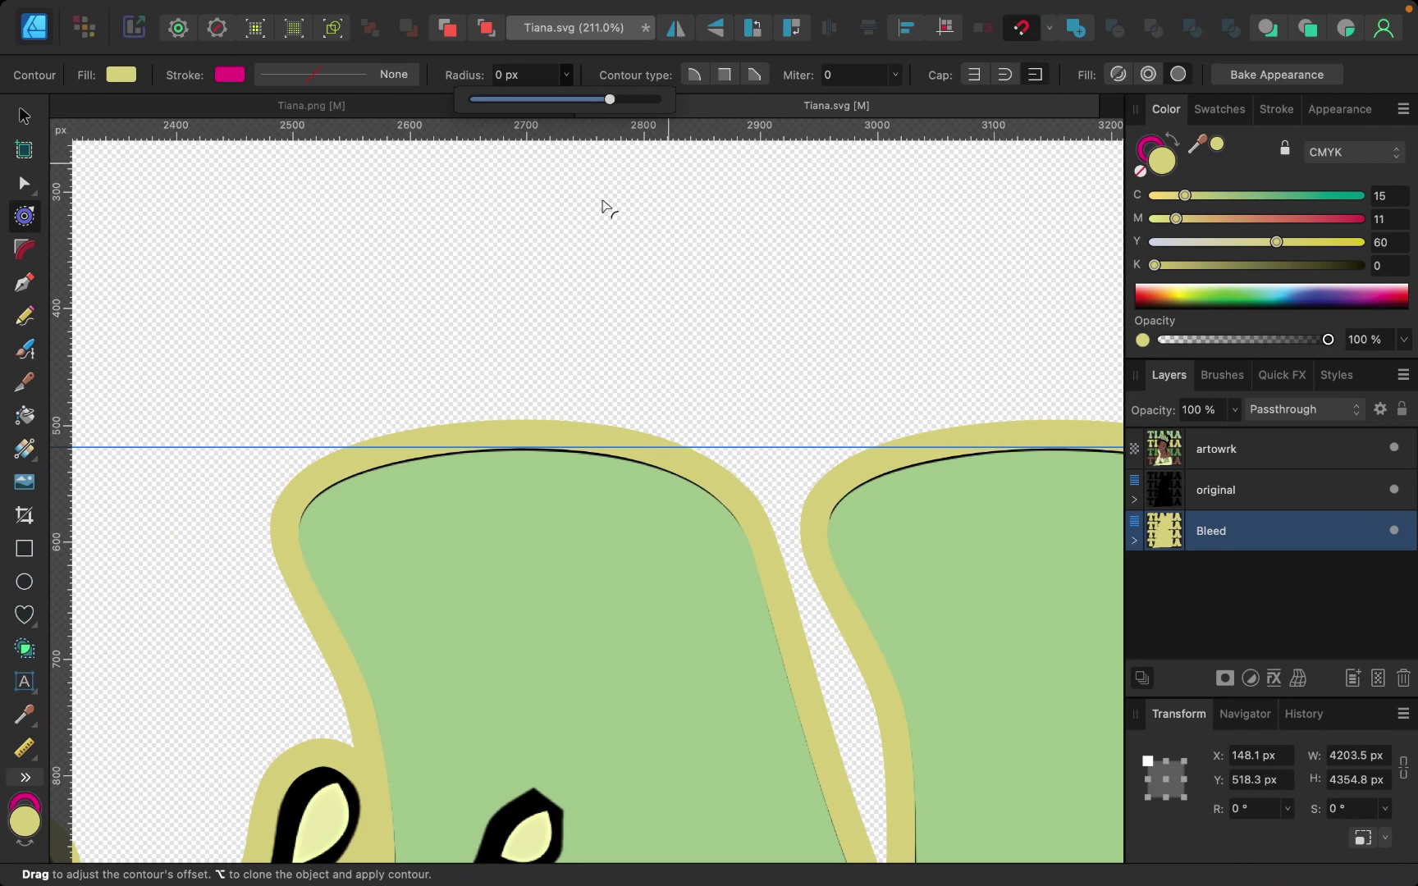
left_click(1247, 487)
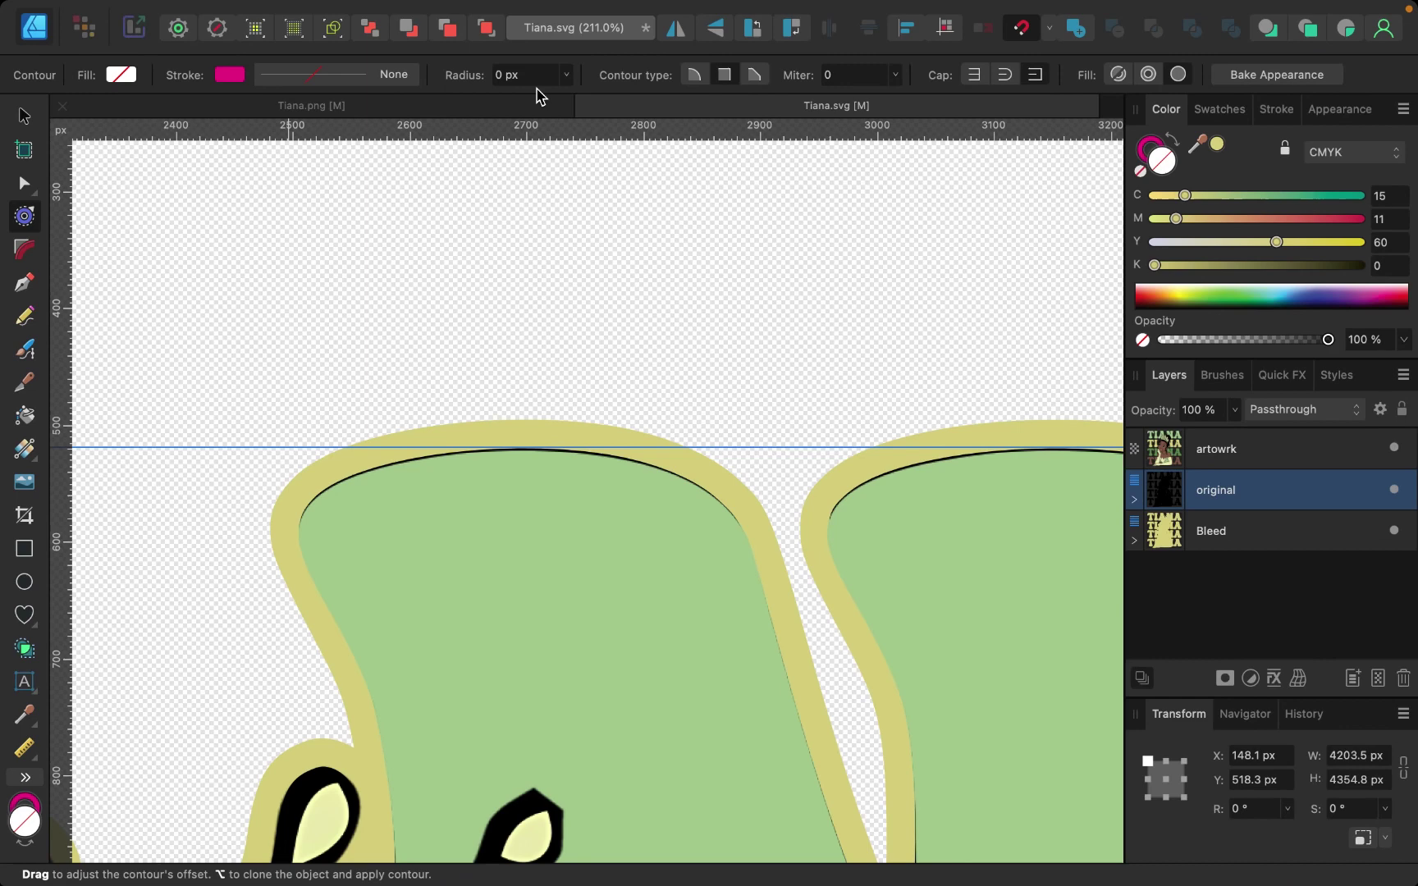
Shrink the original layer's contour inward to about -8 px.
left_click(569, 76)
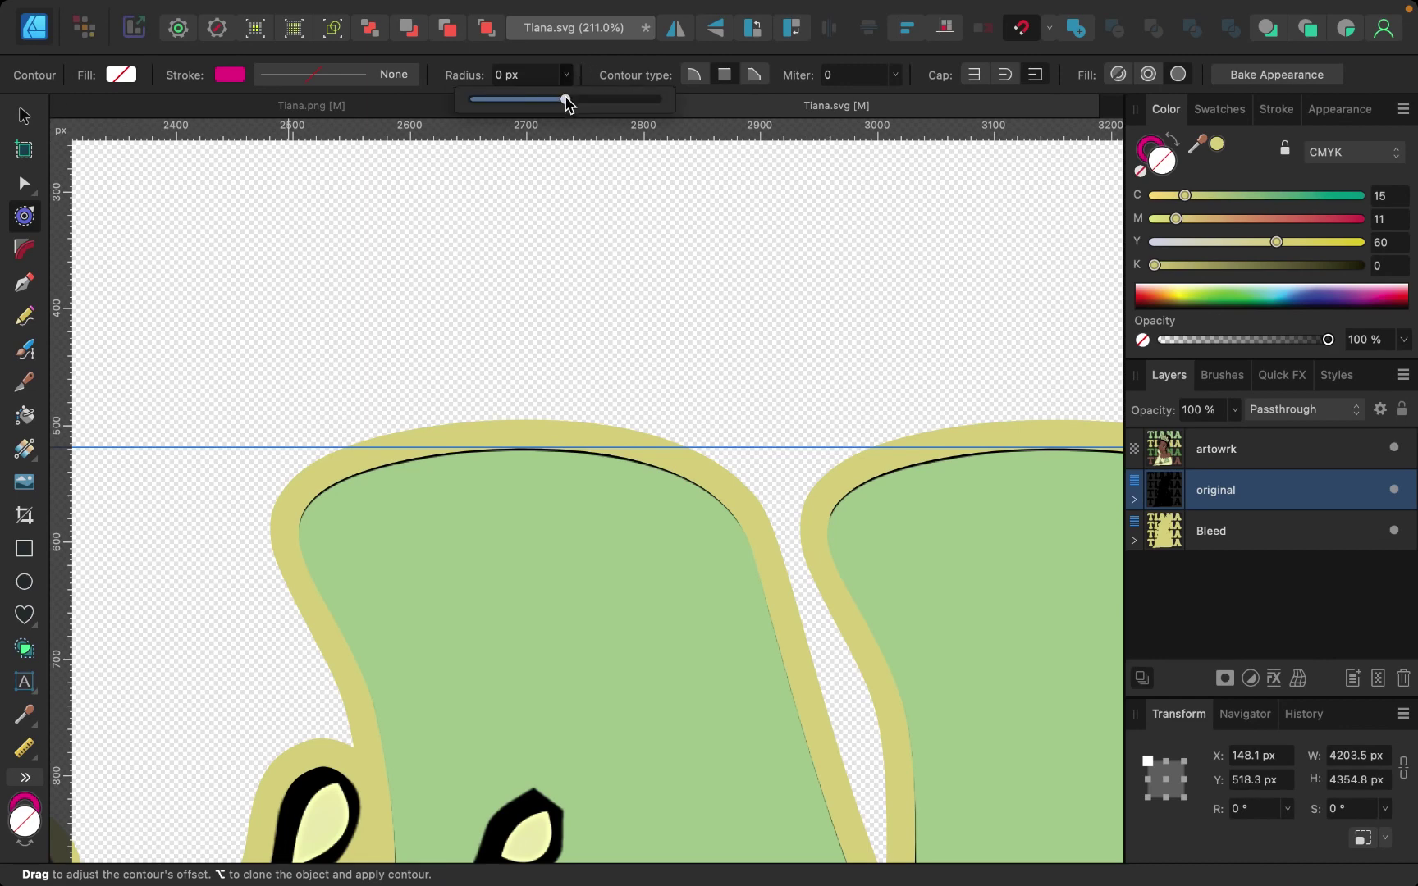
scroll(622, 512, "down", 5)
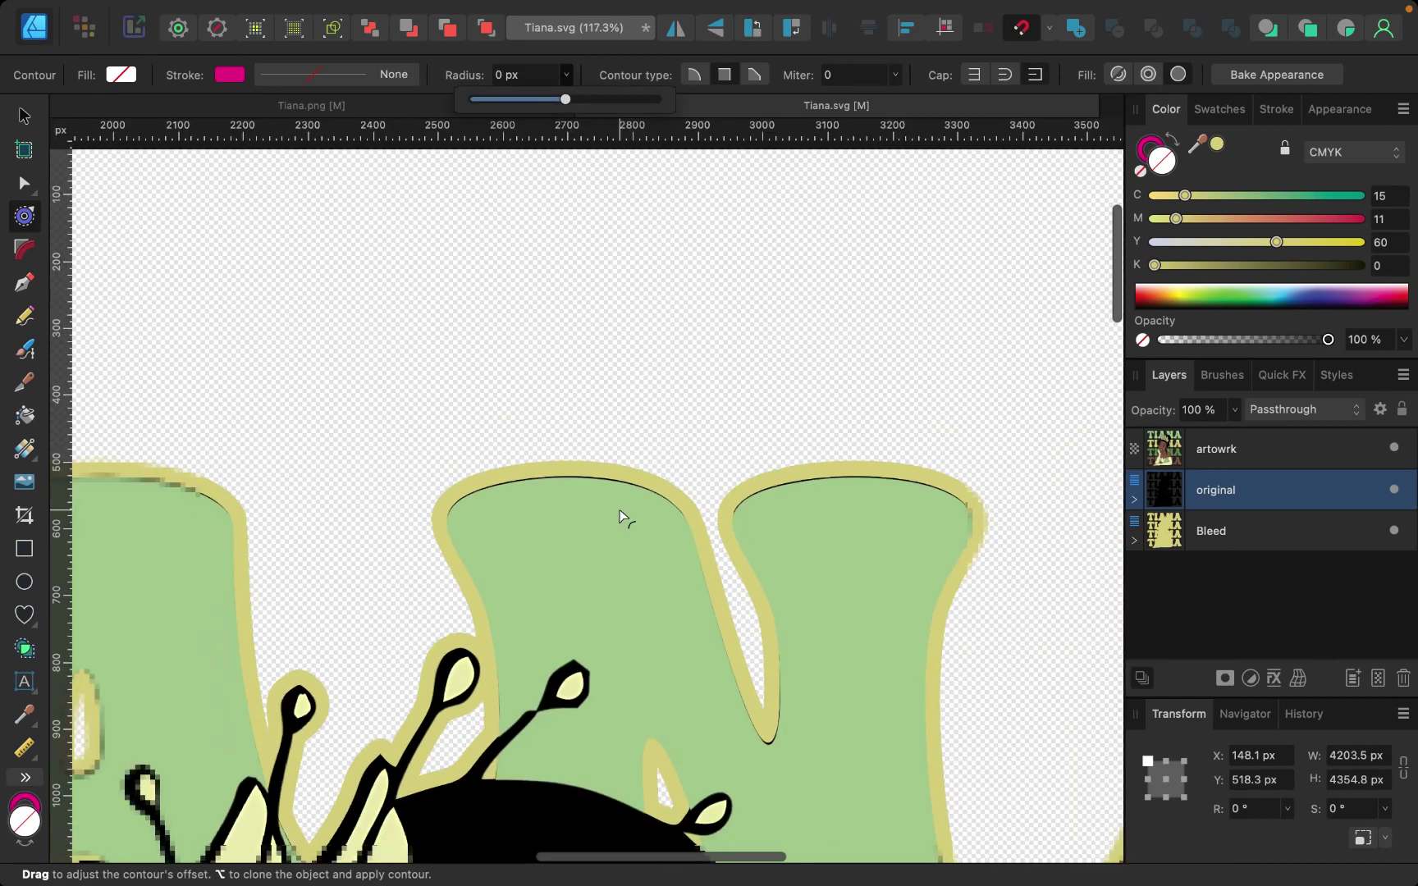
scroll(623, 517, "up", 4)
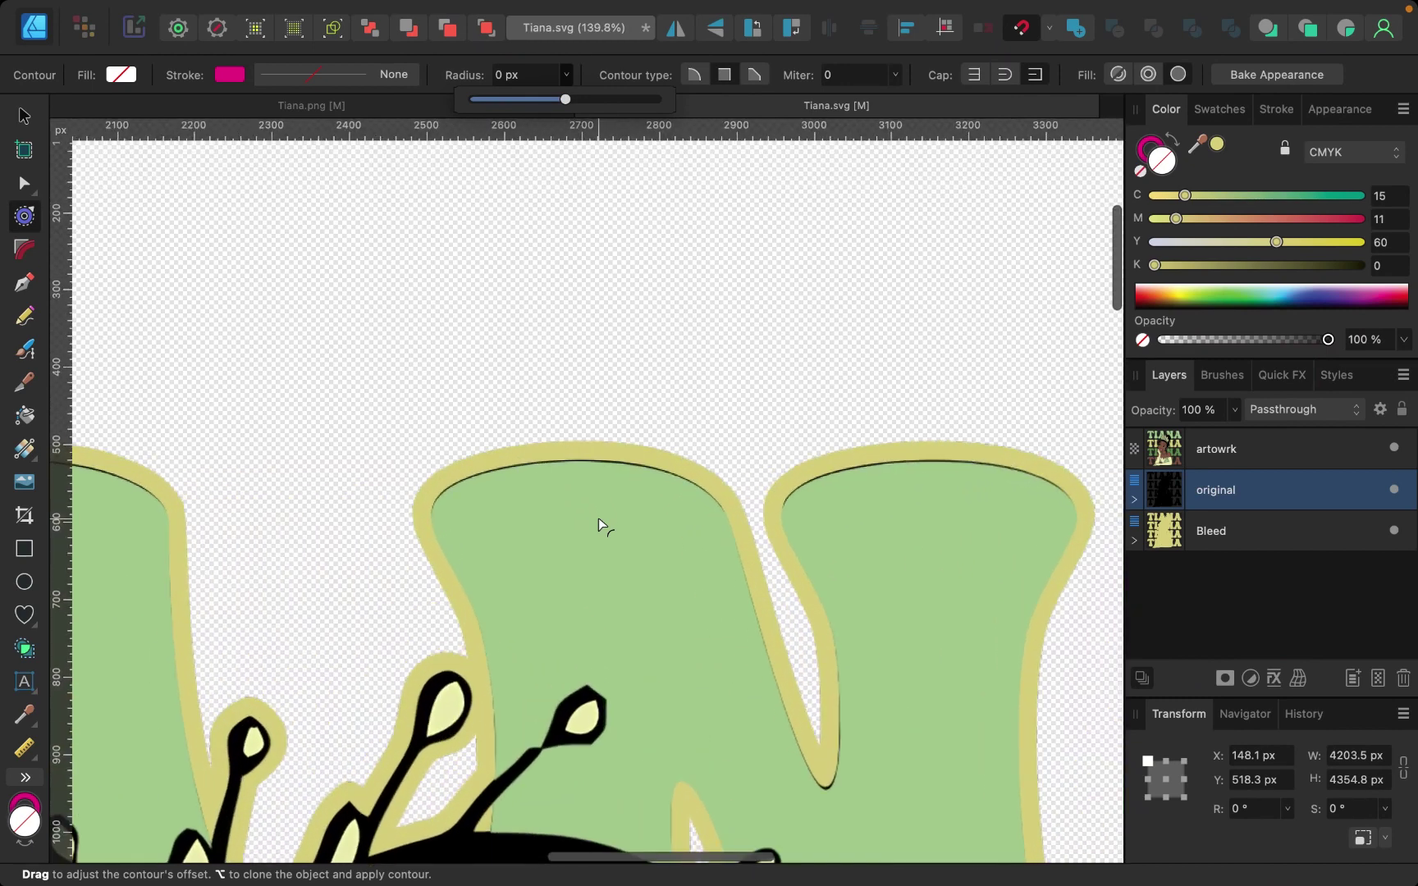
left_click(564, 102)
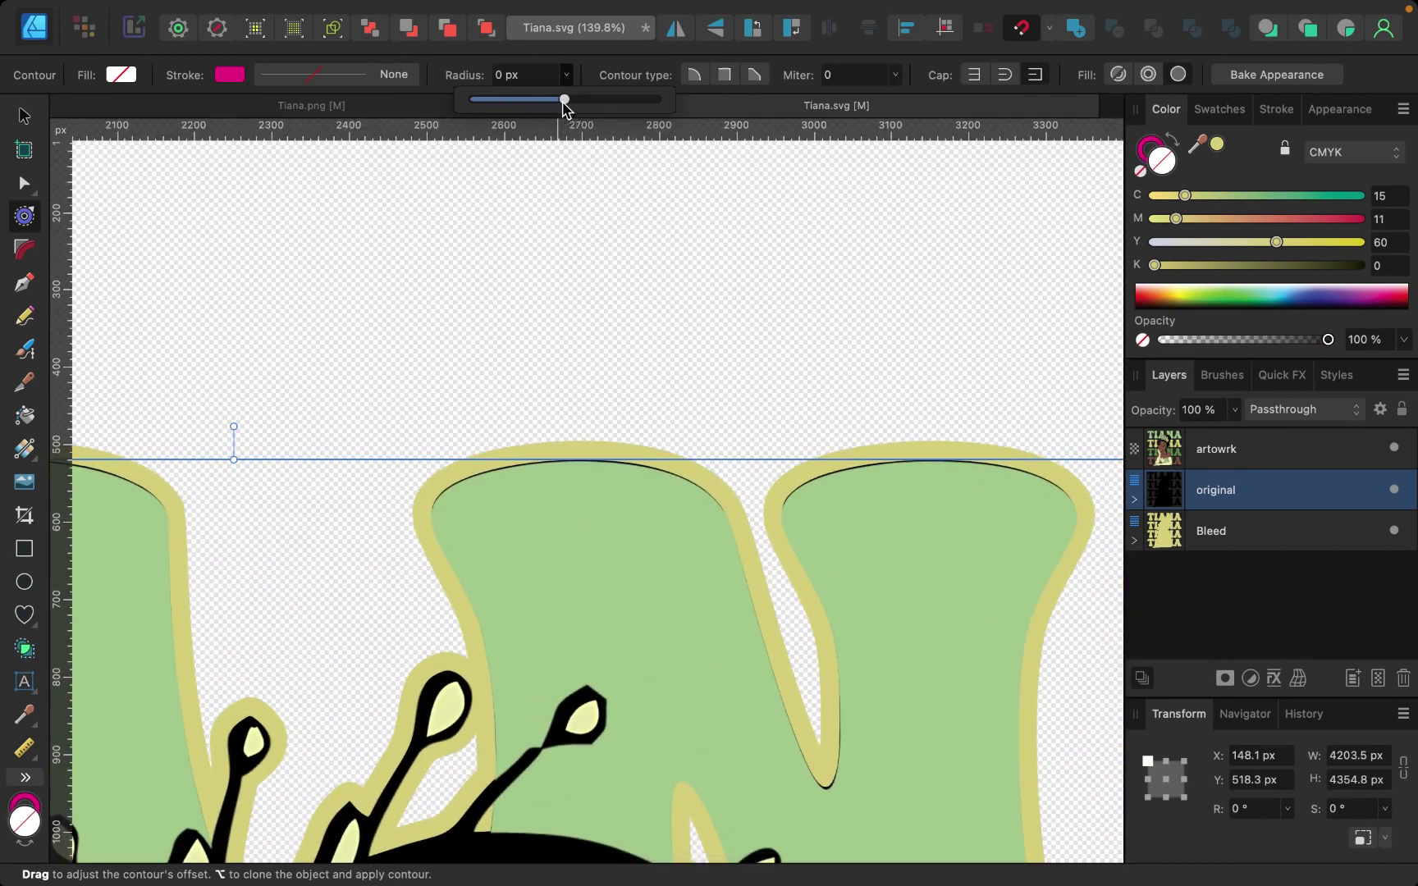
scroll(535, 308, "up", 5)
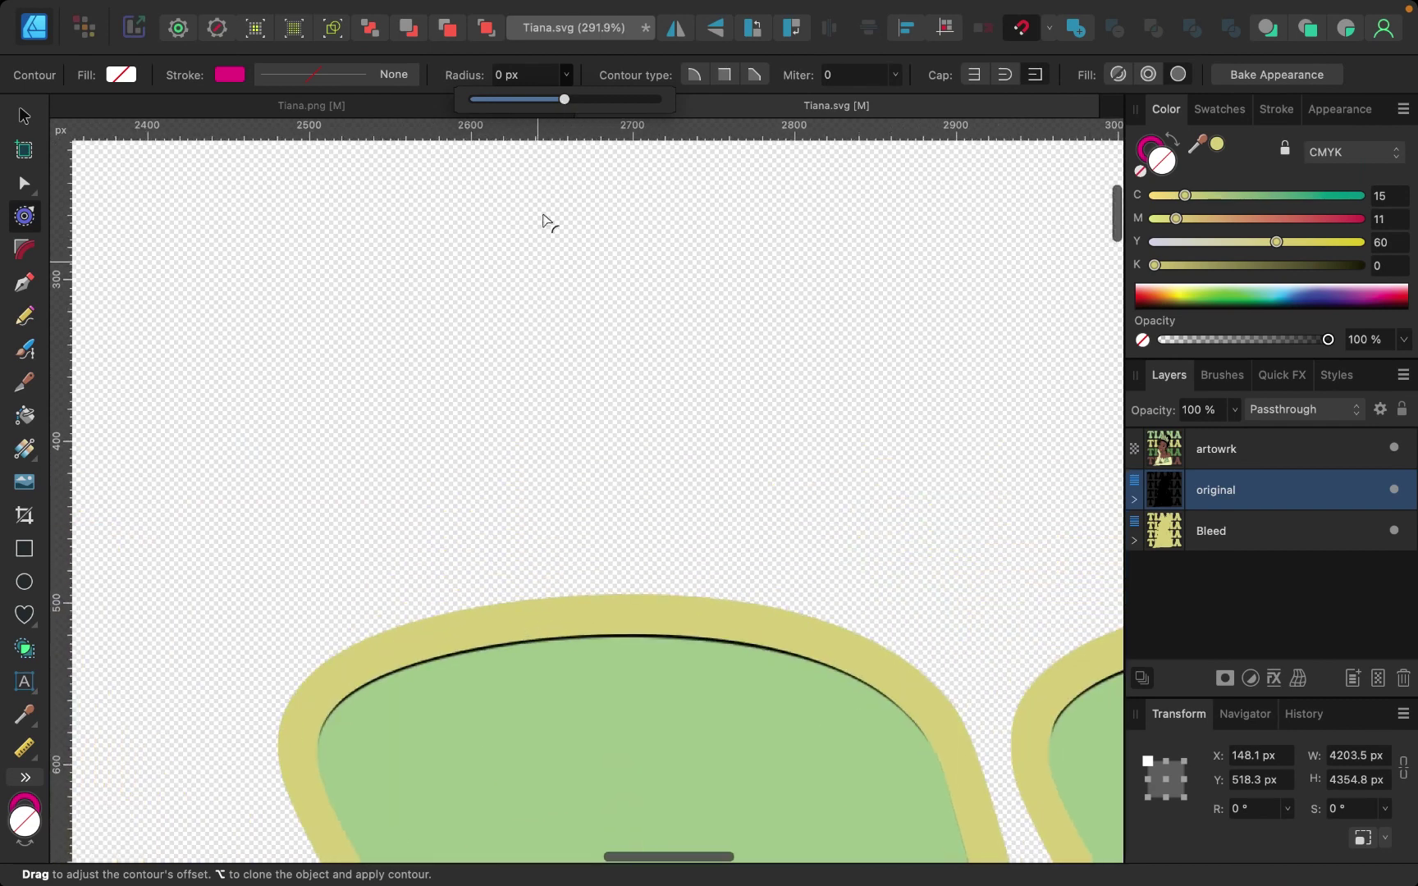
left_click(567, 100)
left_click_drag(569, 100, 554, 100)
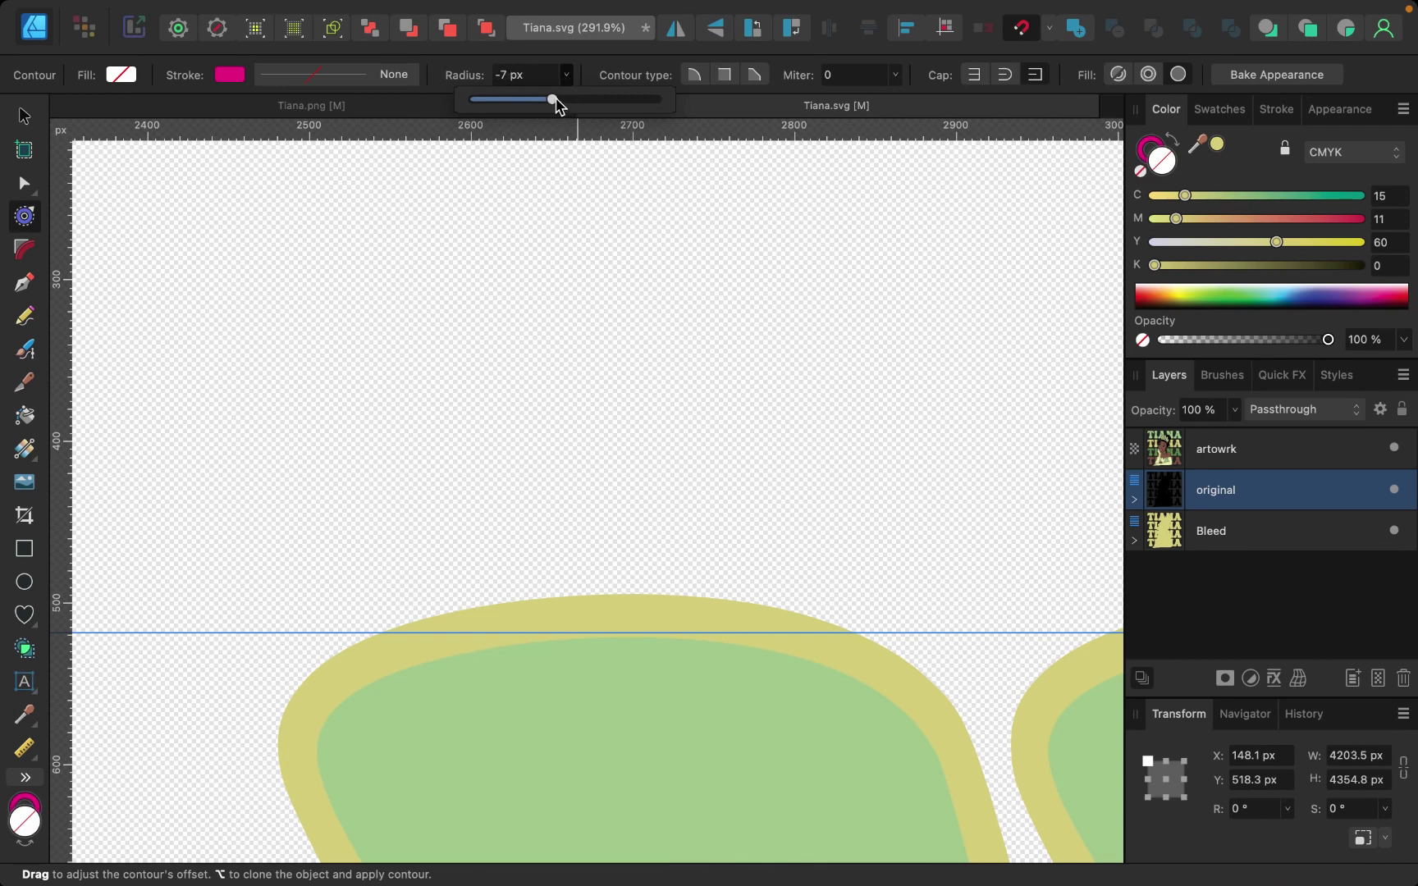
Hide and reshow the colour artwork to confirm no black outline shows, then select it.
left_click(1394, 450)
scroll(1002, 738, "down", 10)
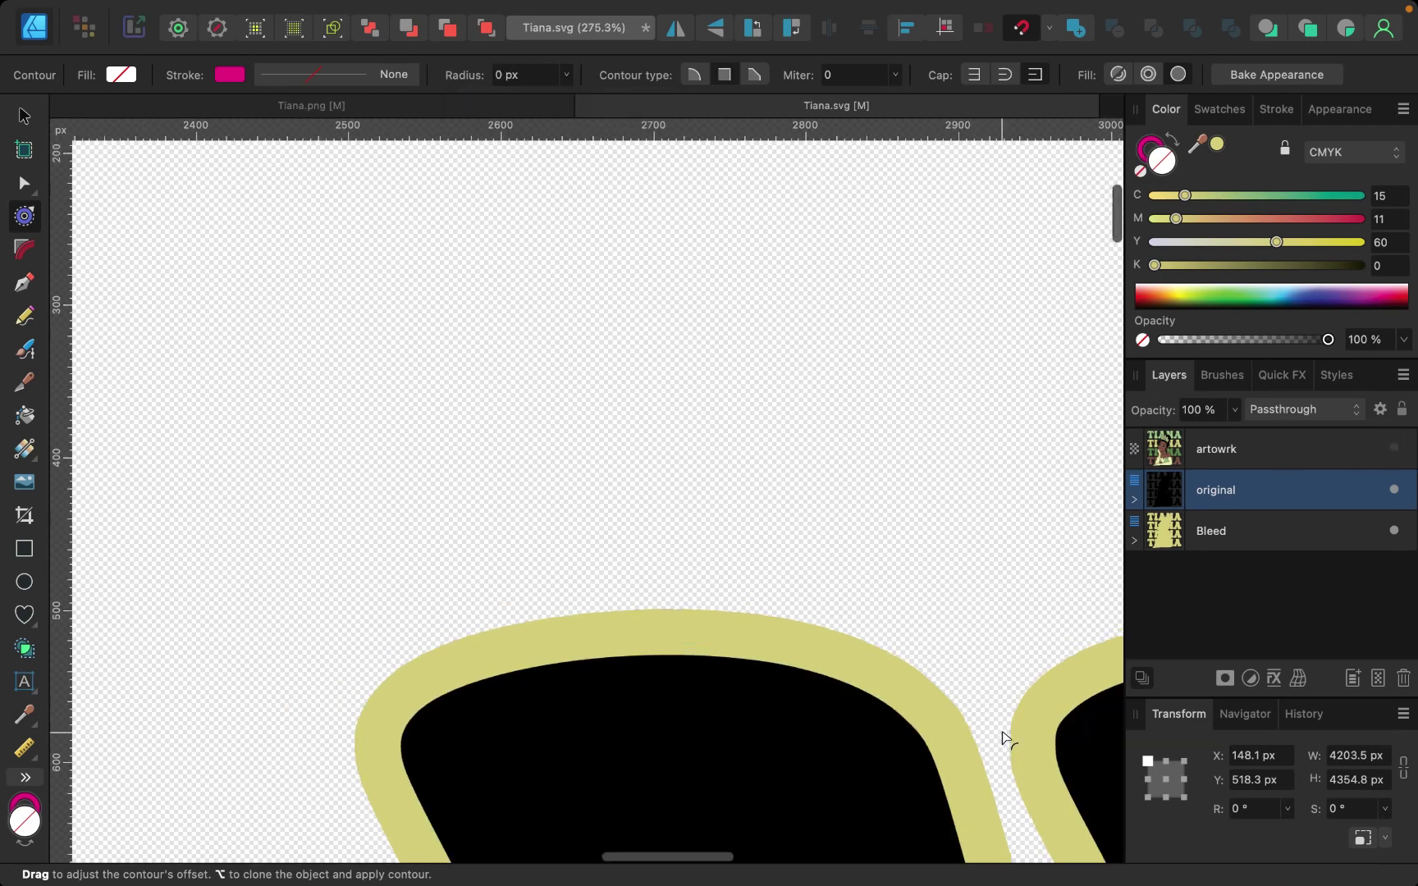
scroll(1001, 738, "down", 1)
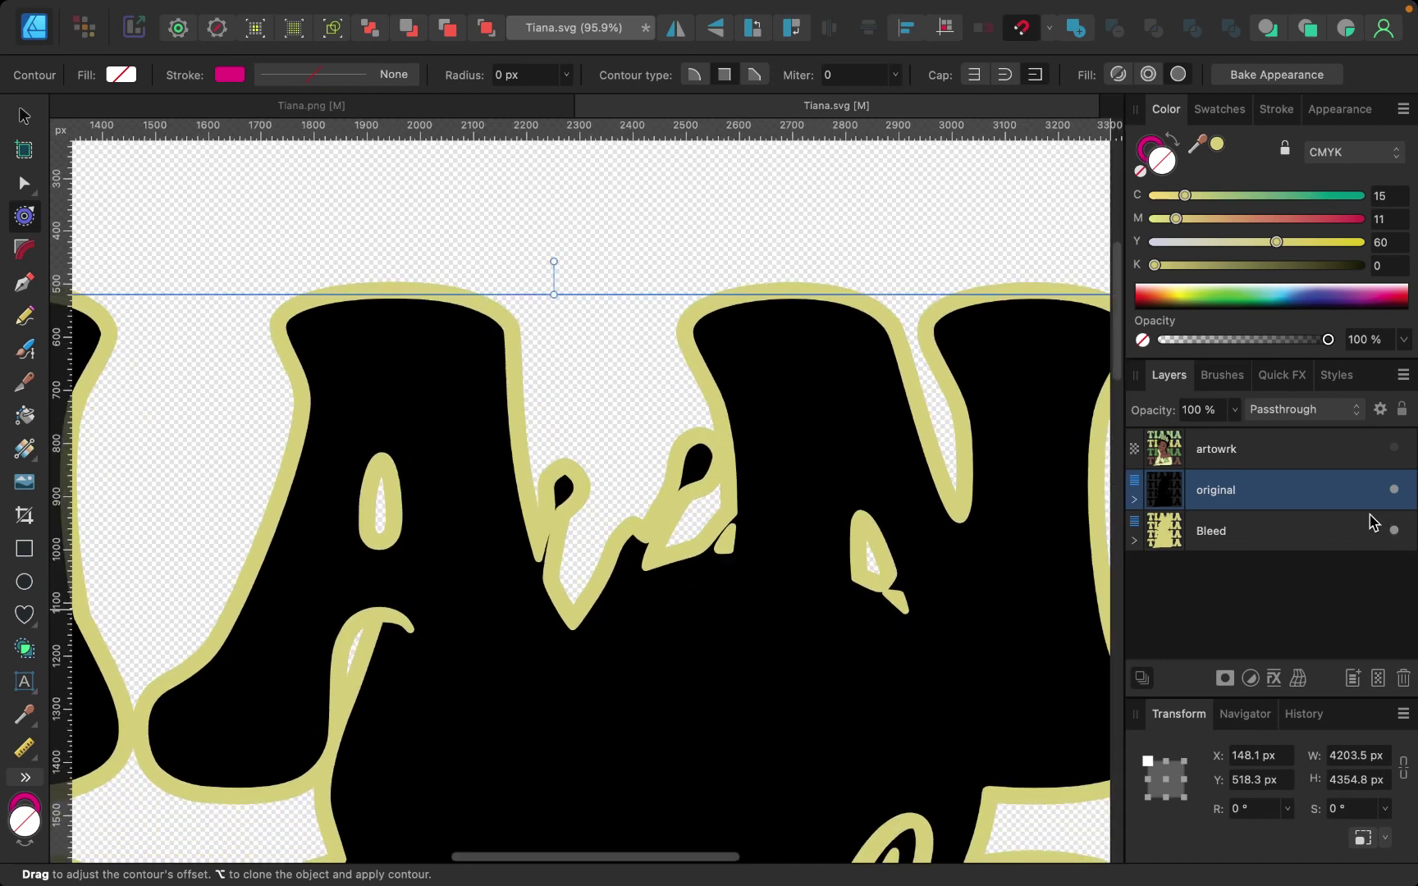
left_click(1394, 449)
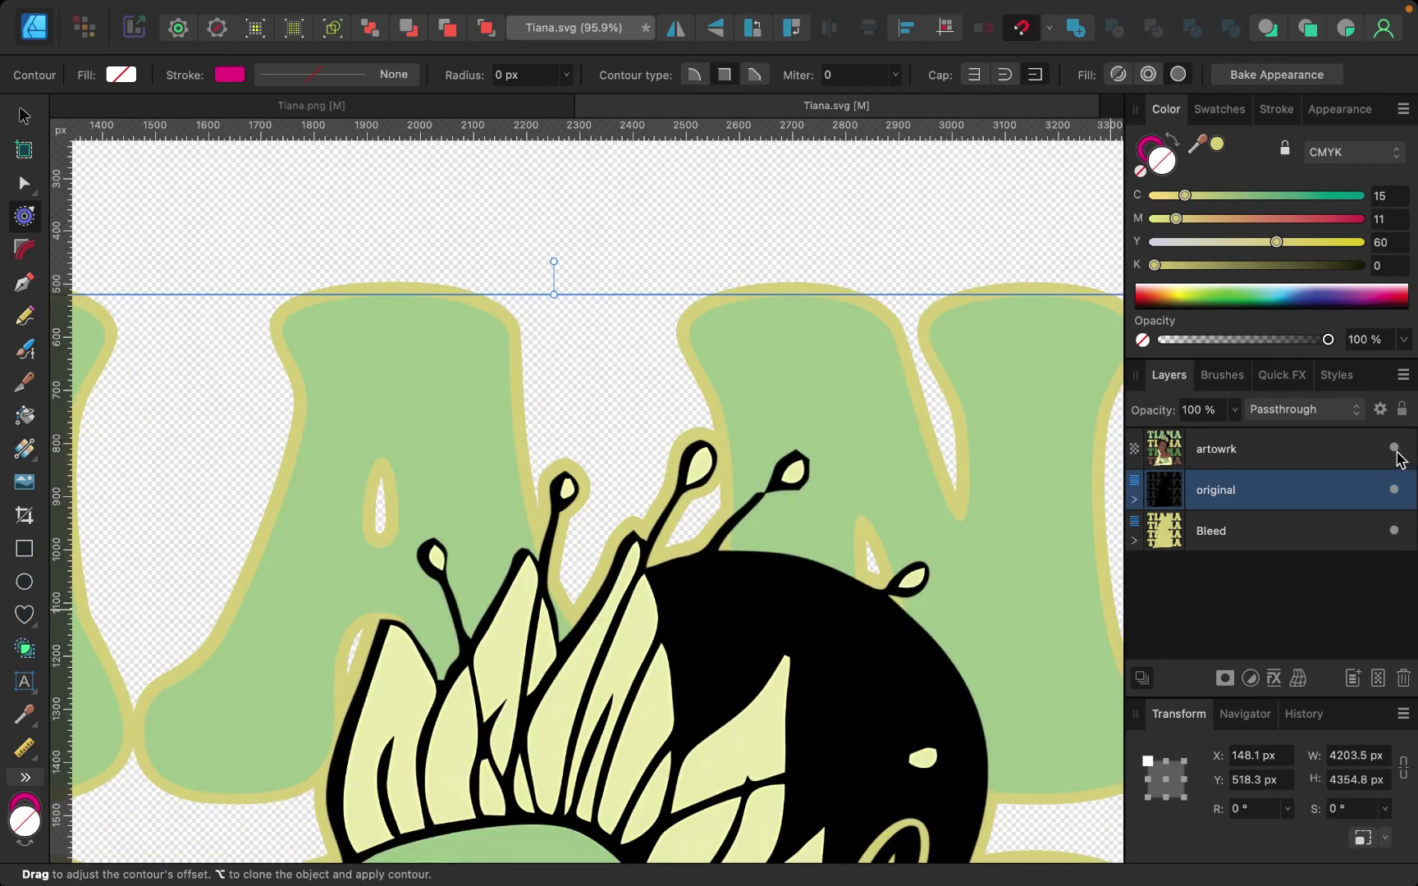
left_click(1297, 453)
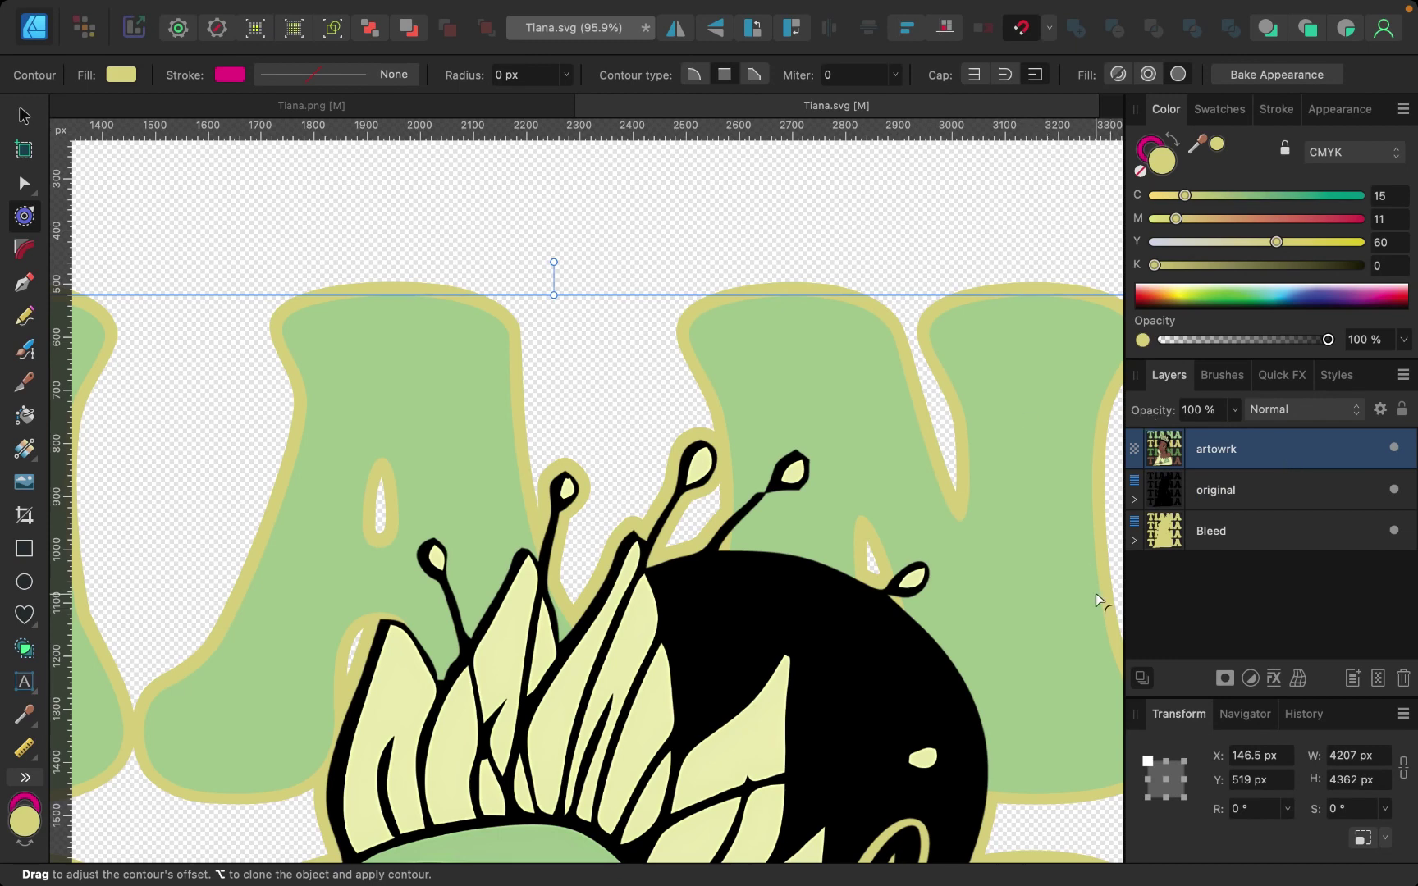
Drop the colour artwork layer's opacity to 56% to see the layers beneath.
left_click(1233, 411)
left_click_drag(1233, 439, 1153, 442)
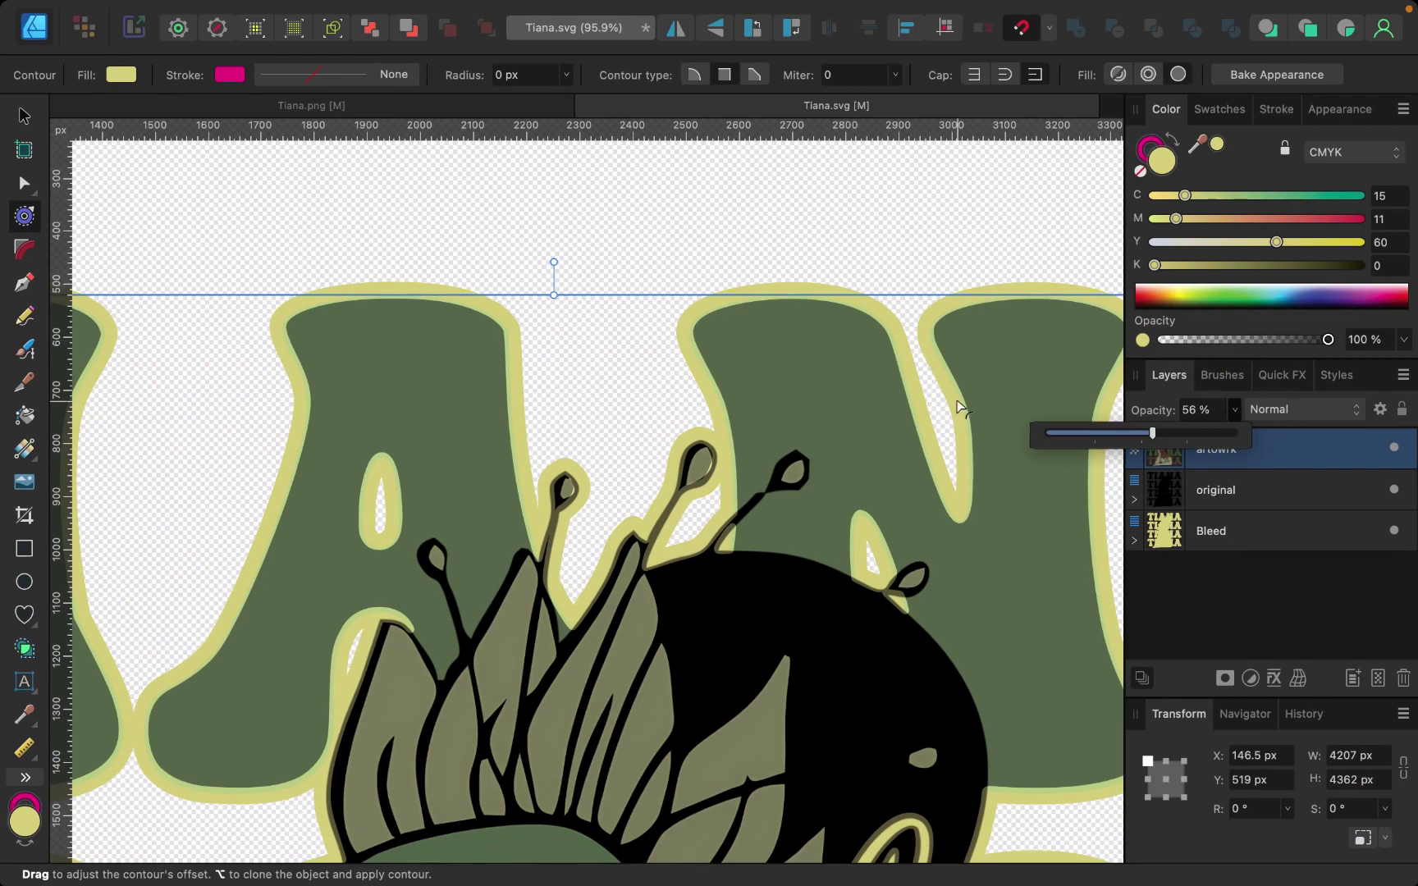
scroll(957, 403, "down", 10)
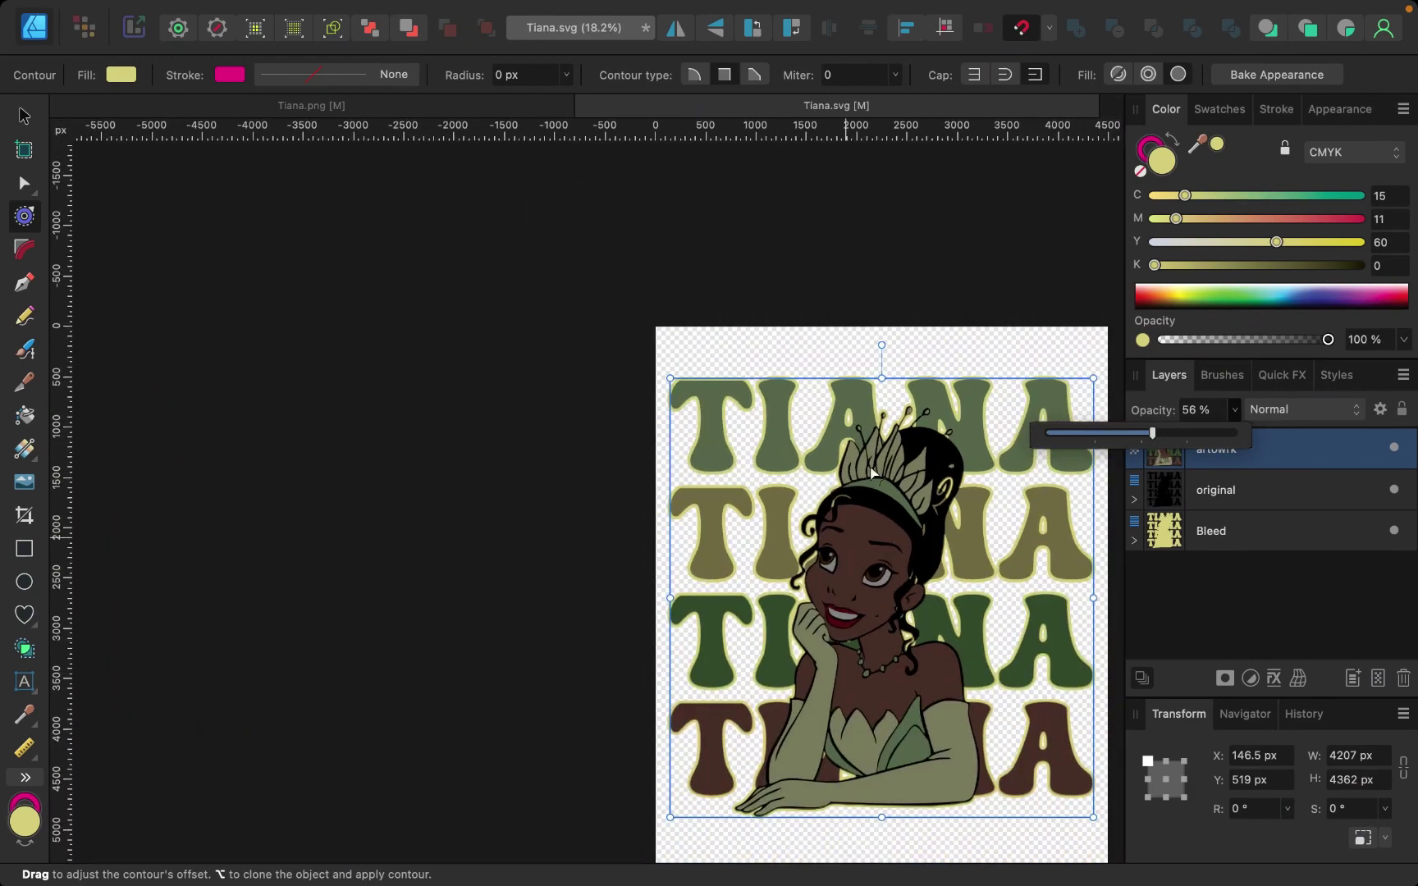
scroll(872, 472, "up", 8)
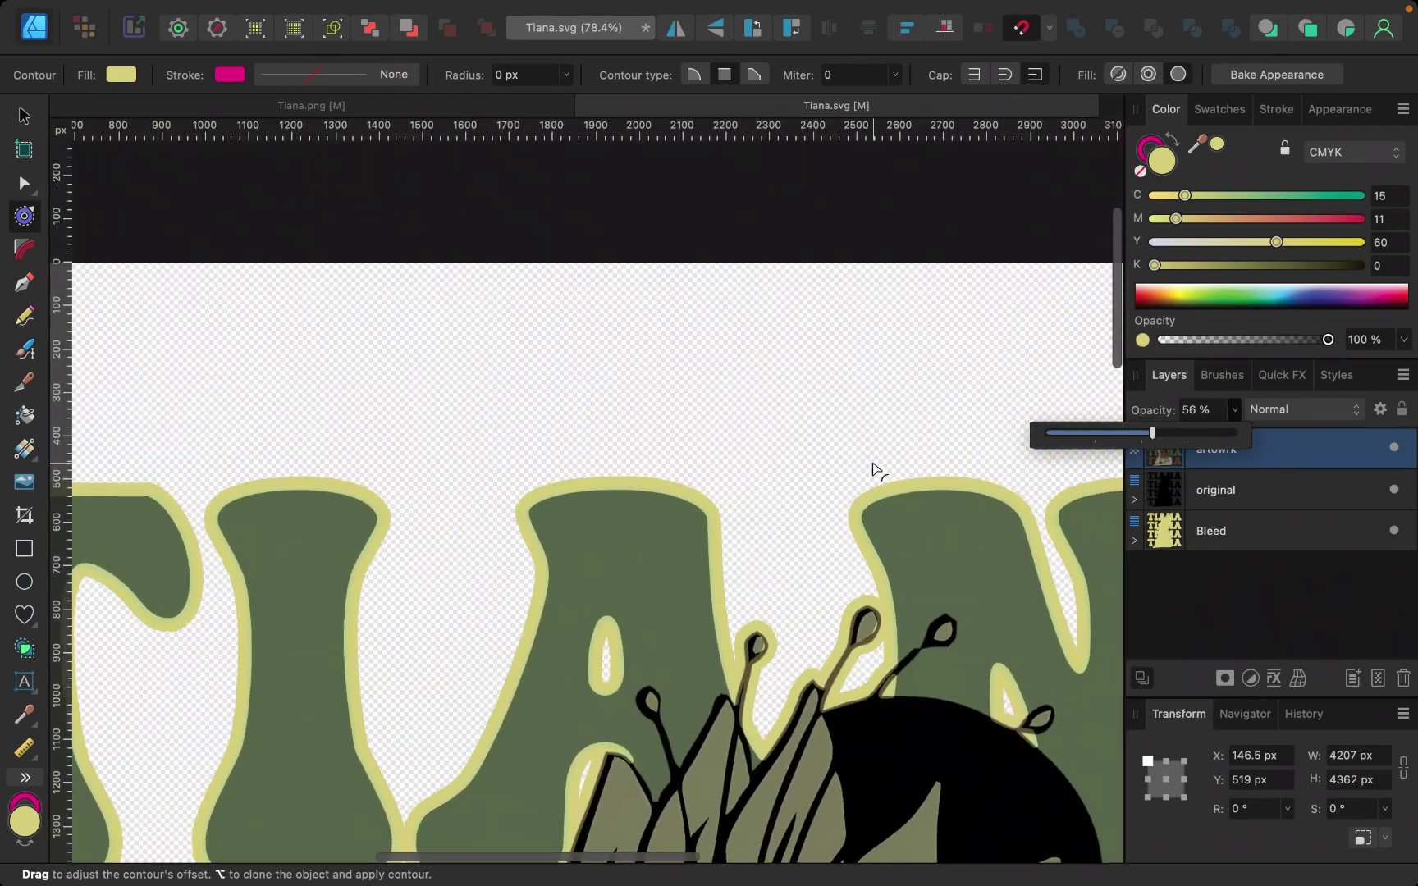
scroll(873, 469, "up", 4)
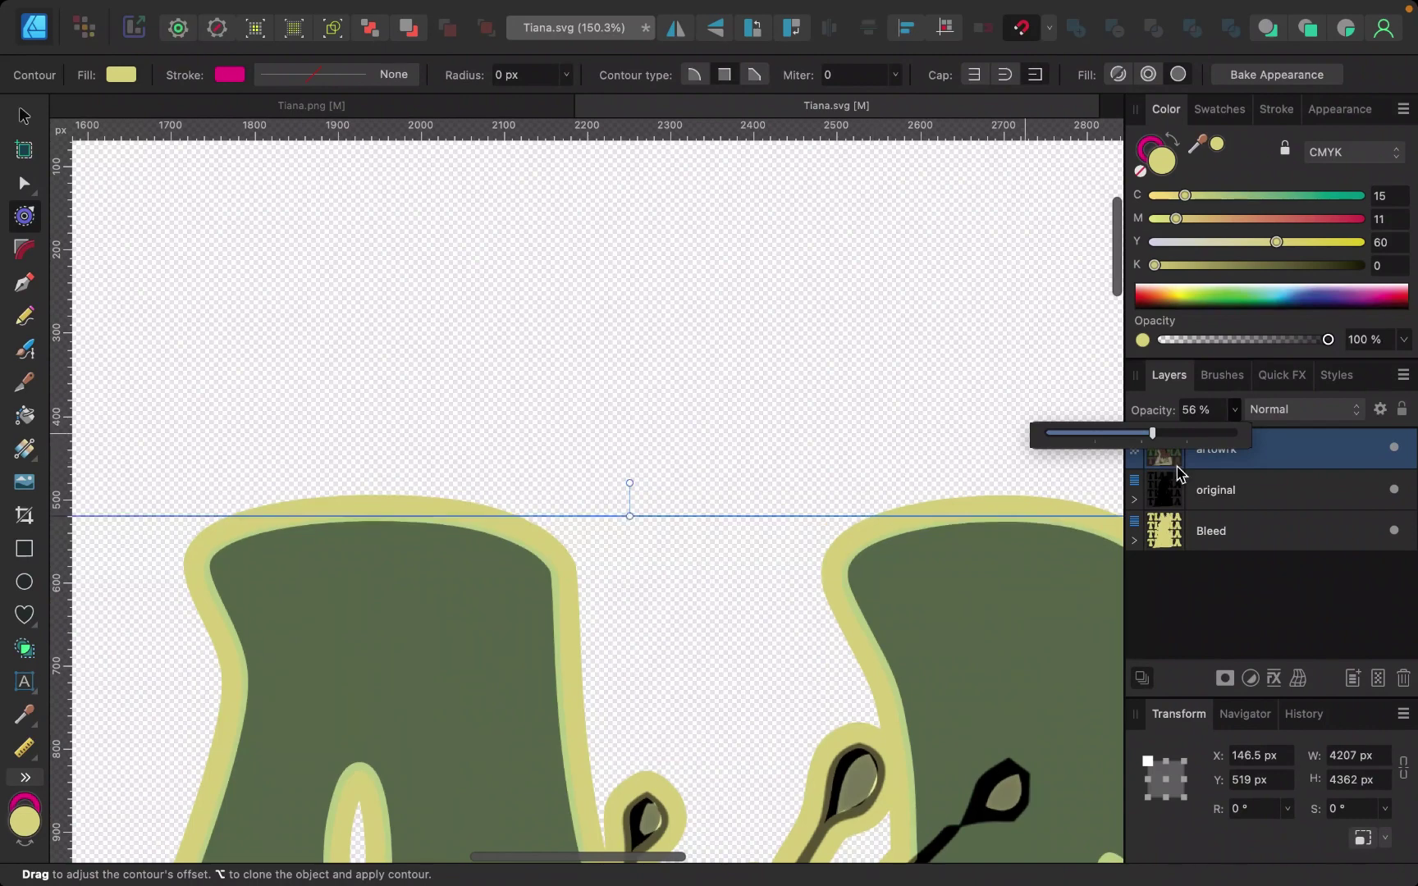
Rename the black 'original' layer to 'original/cut' by appending '/cut'.
left_click(1260, 501)
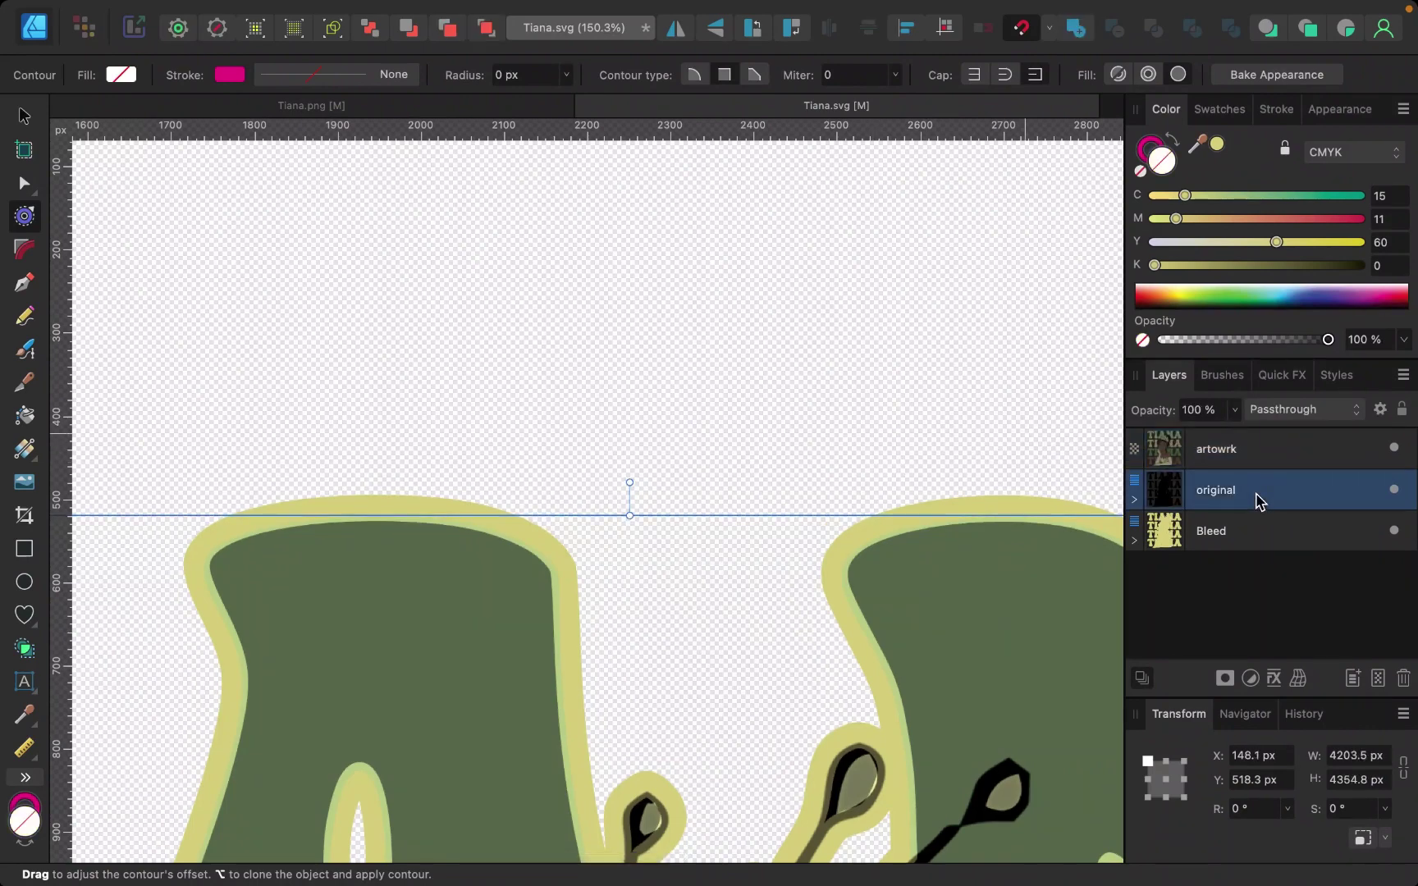
double_click(1209, 491)
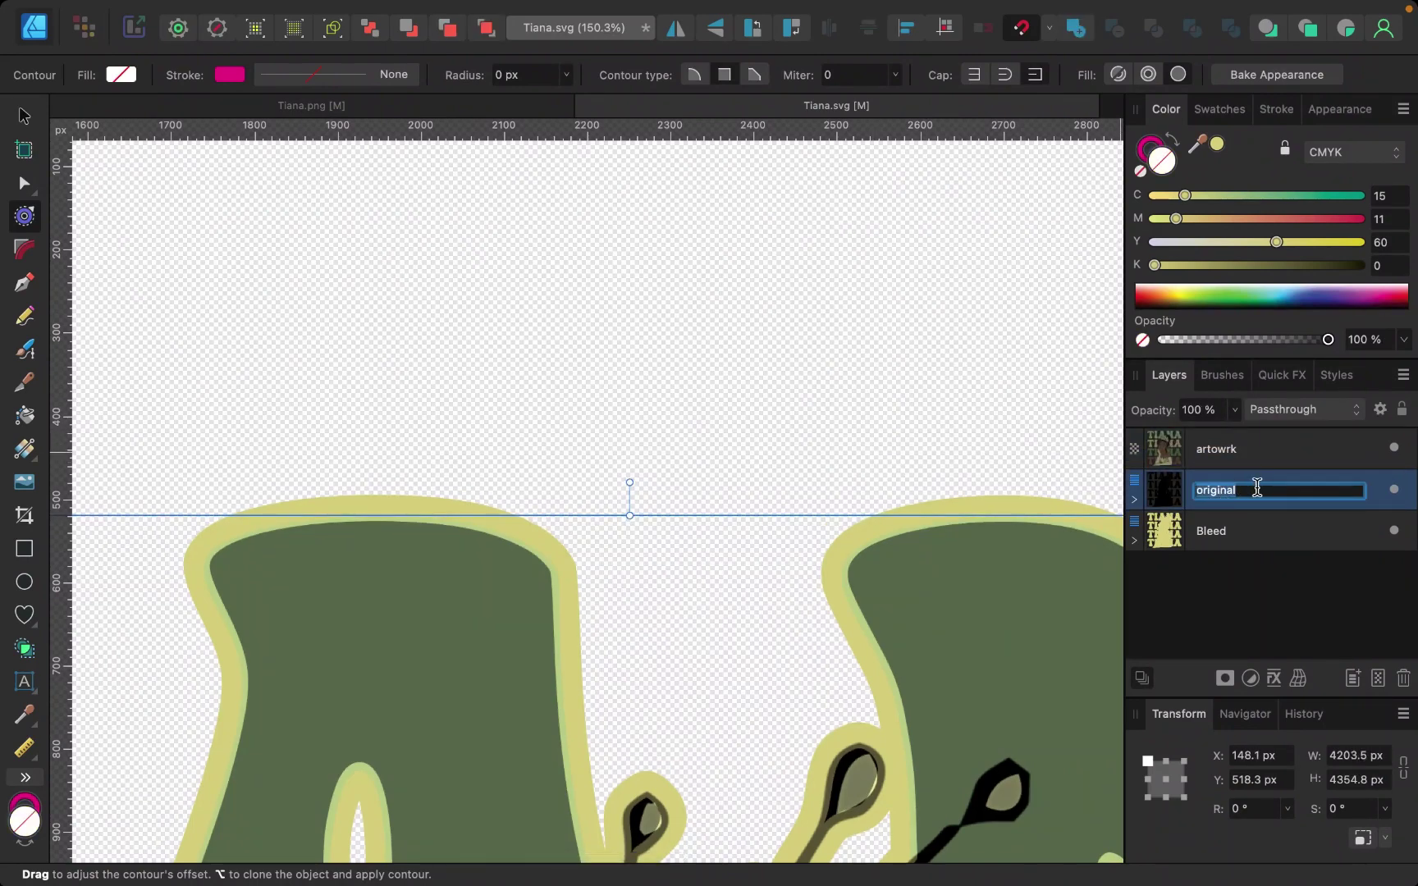
left_click(1256, 489)
key("Return")
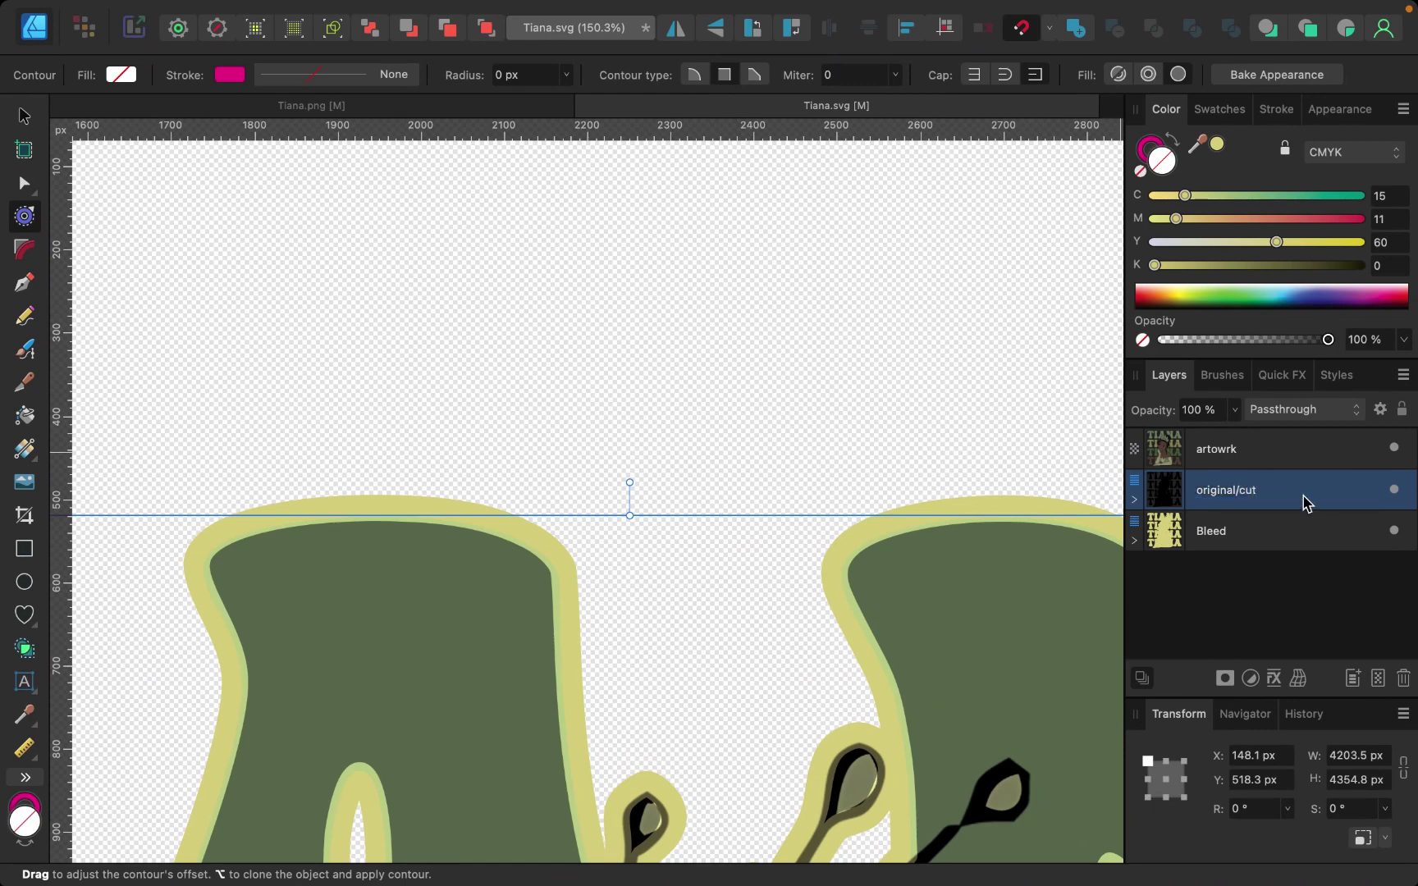
scroll(738, 414, "up", 3)
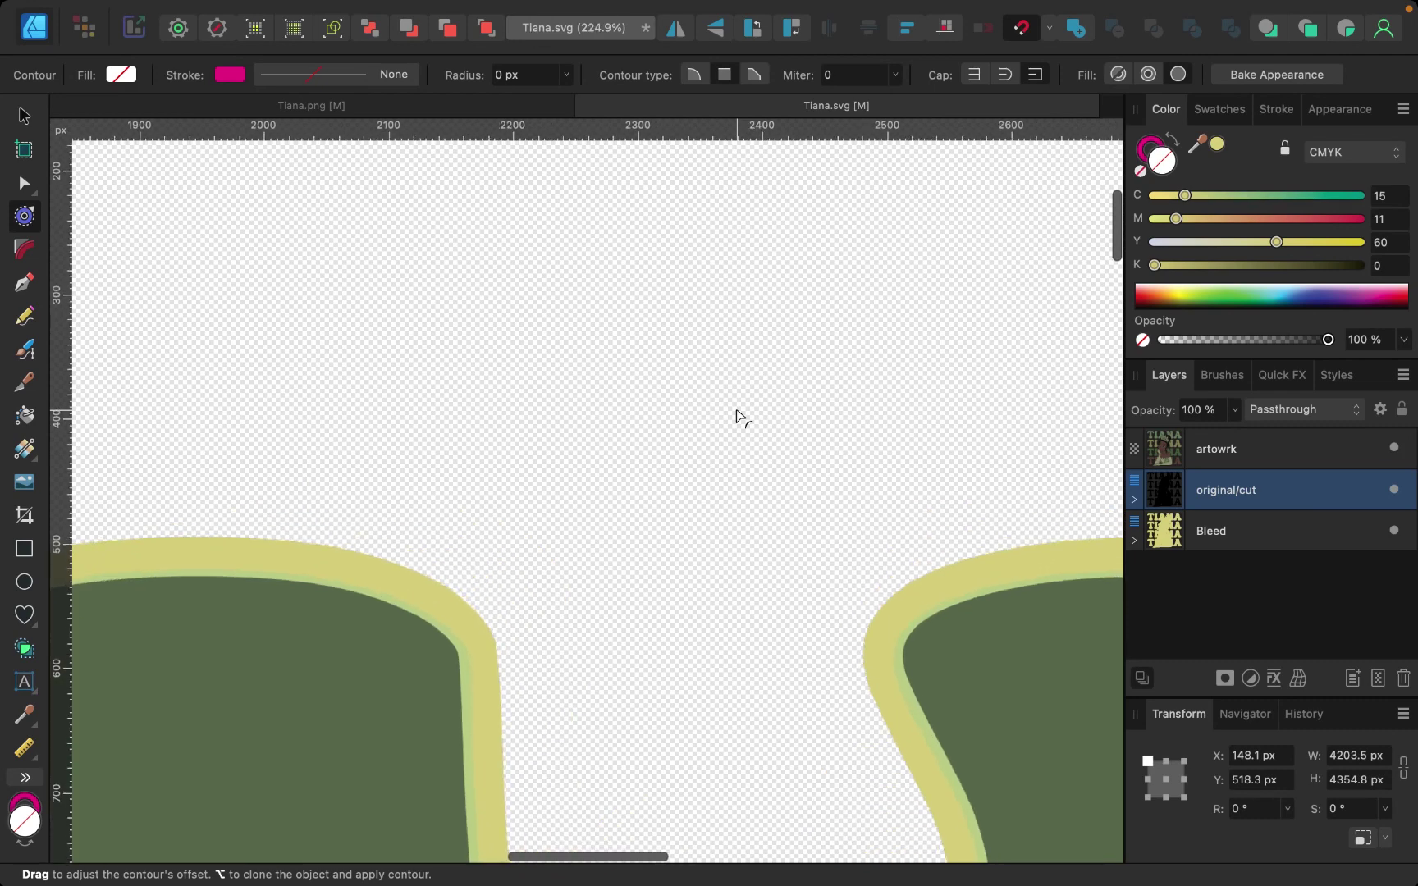
Set the original/cut layer's pink stroke width to 2.5 pt and zoom in to check it.
left_click(271, 82)
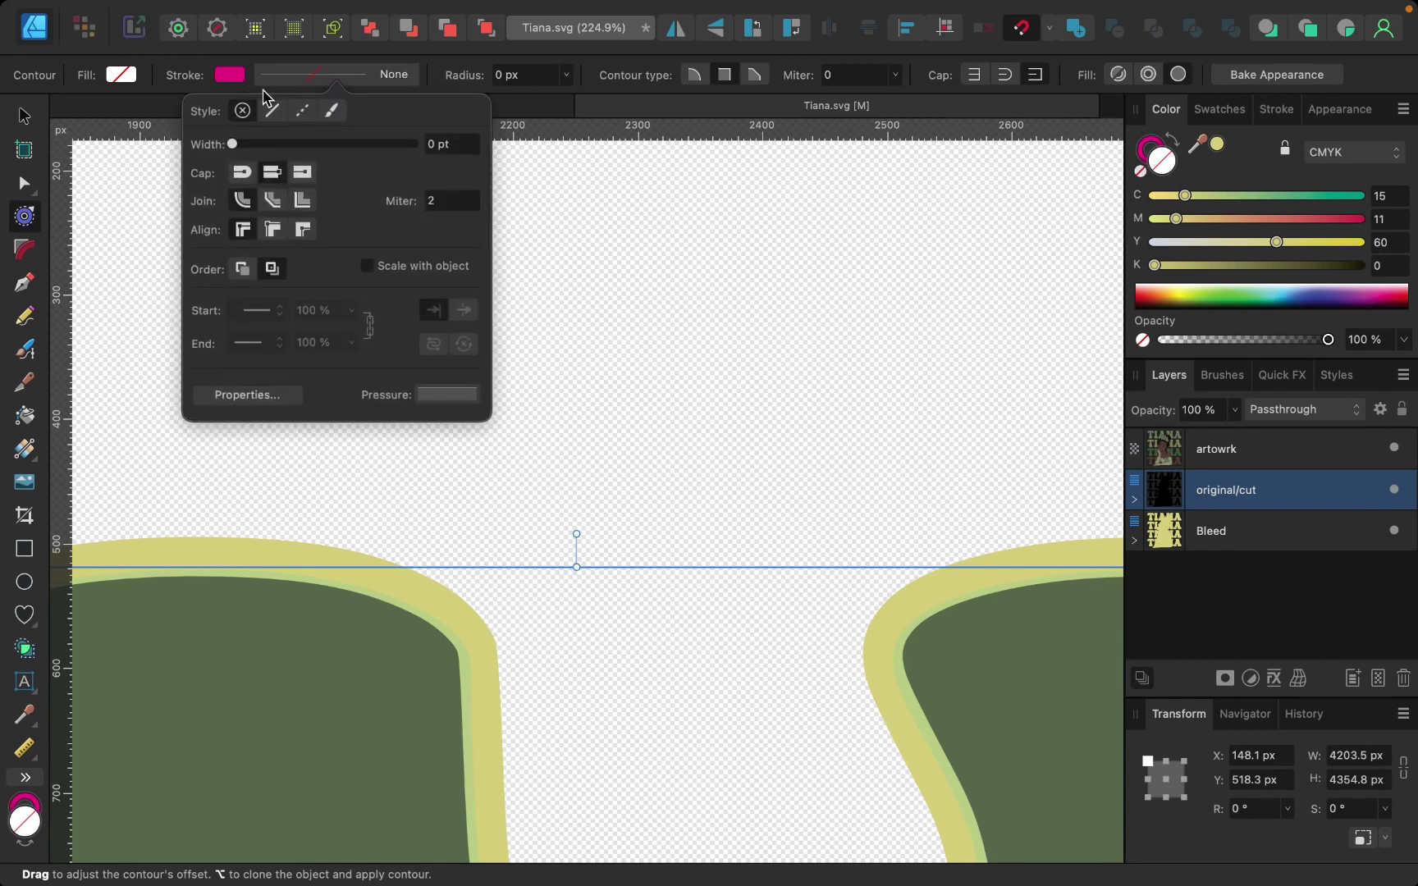
mouse_move(233, 146)
left_mouse_down()
mouse_move(329, 144)
mouse_move(279, 152)
left_mouse_up()
scroll(697, 450, "up", 5)
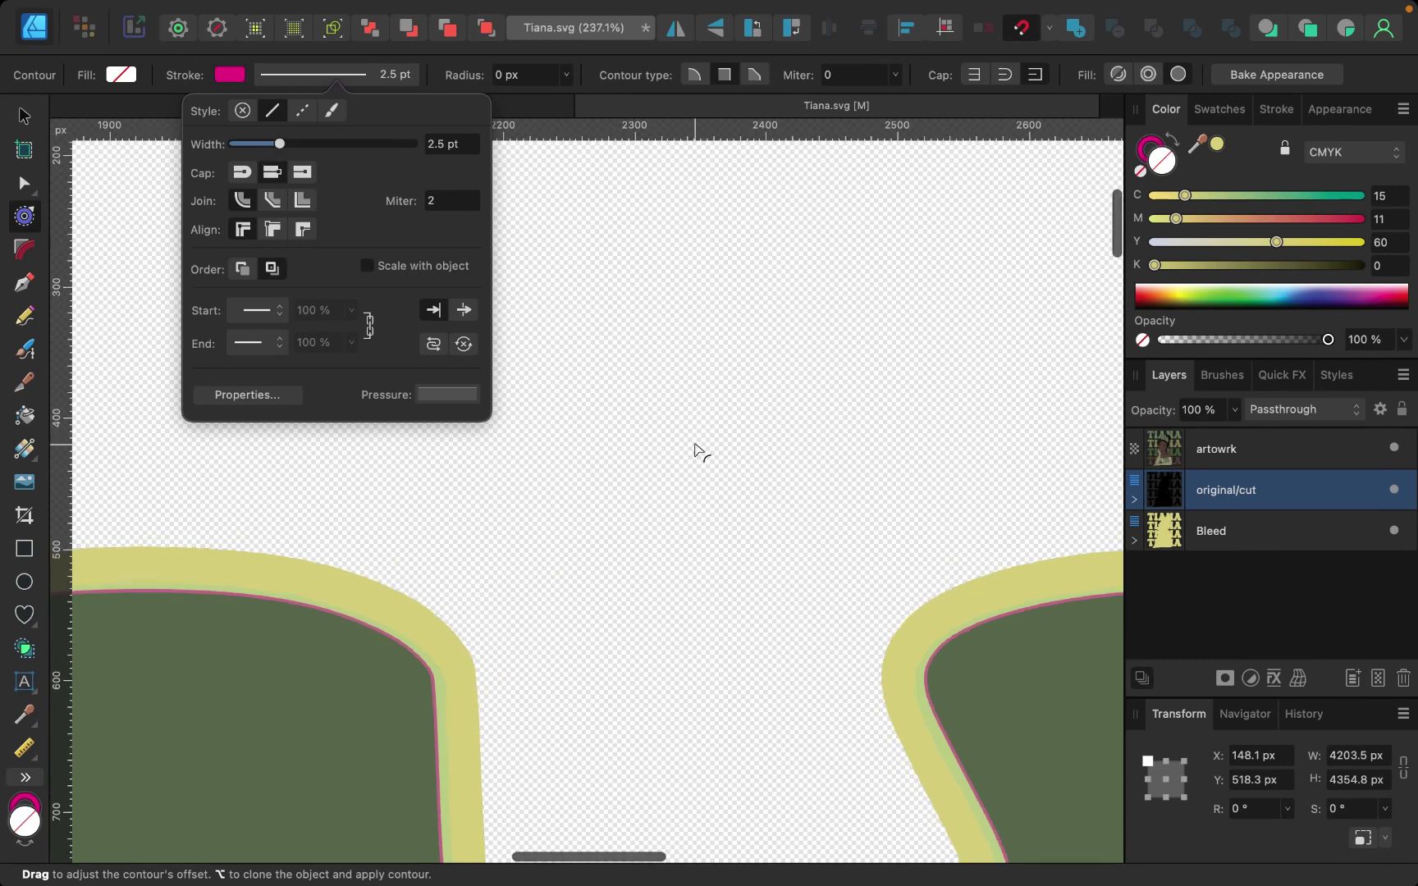
scroll(694, 444, "left", 10)
scroll(694, 445, "up", 3)
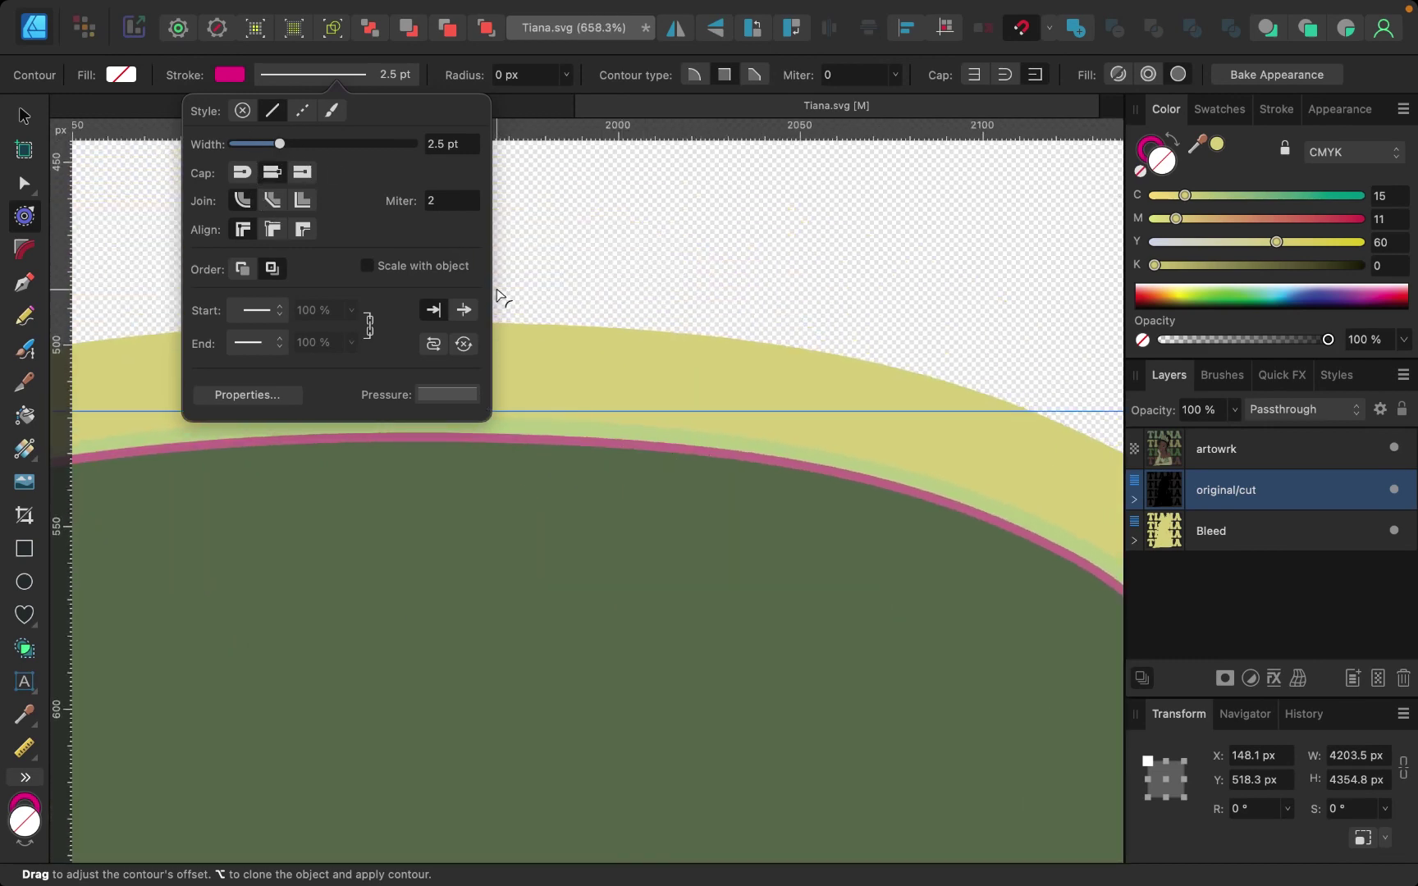
Set the colour artwork layer's opacity to 86% and zoom in to compare with the cut line.
left_click(1220, 443)
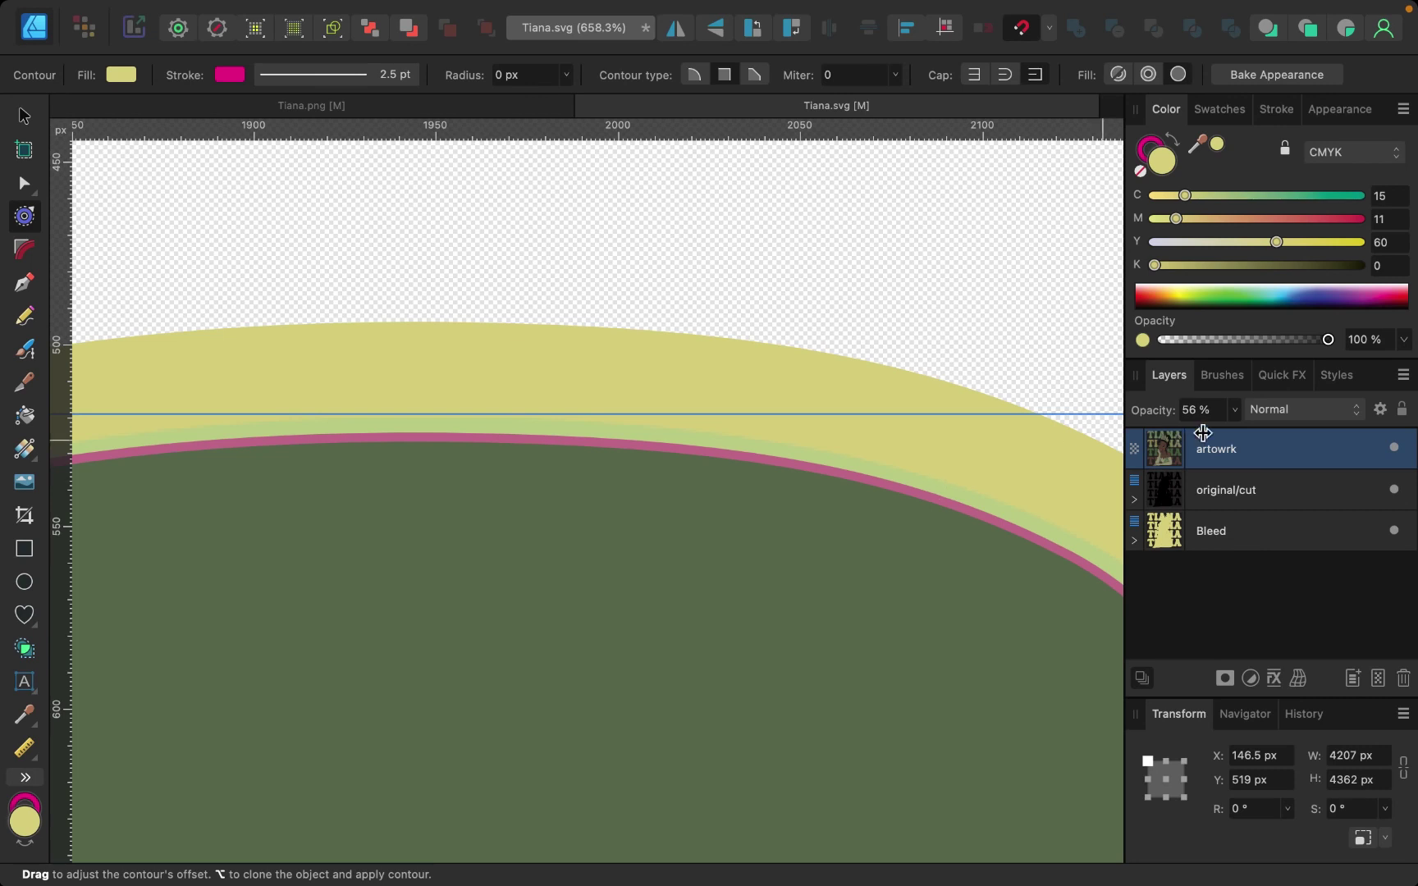
left_click(1234, 410)
left_click_drag(1235, 433, 1301, 441)
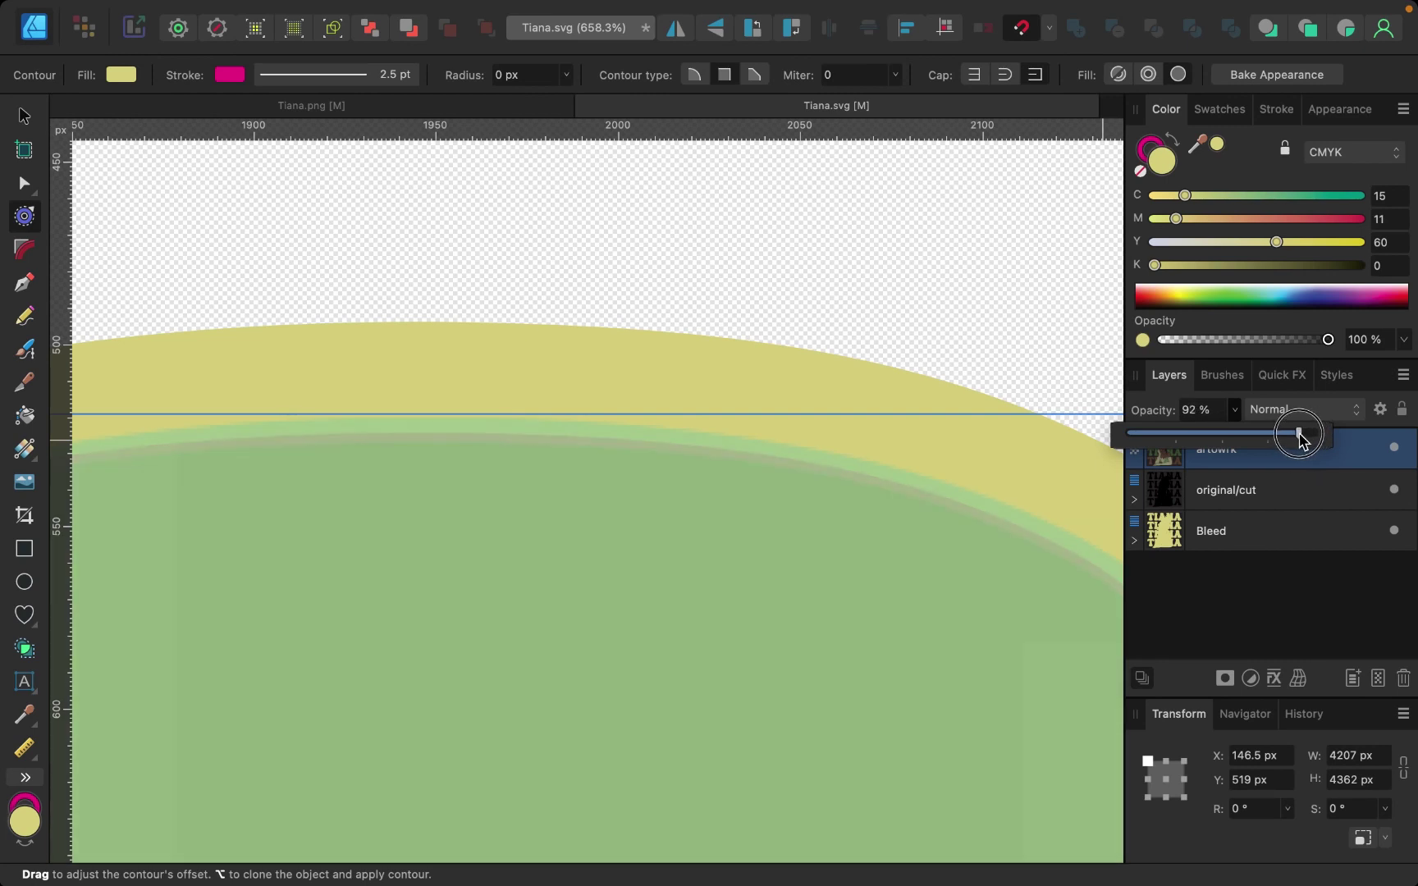
left_click_drag(1301, 441, 1286, 438)
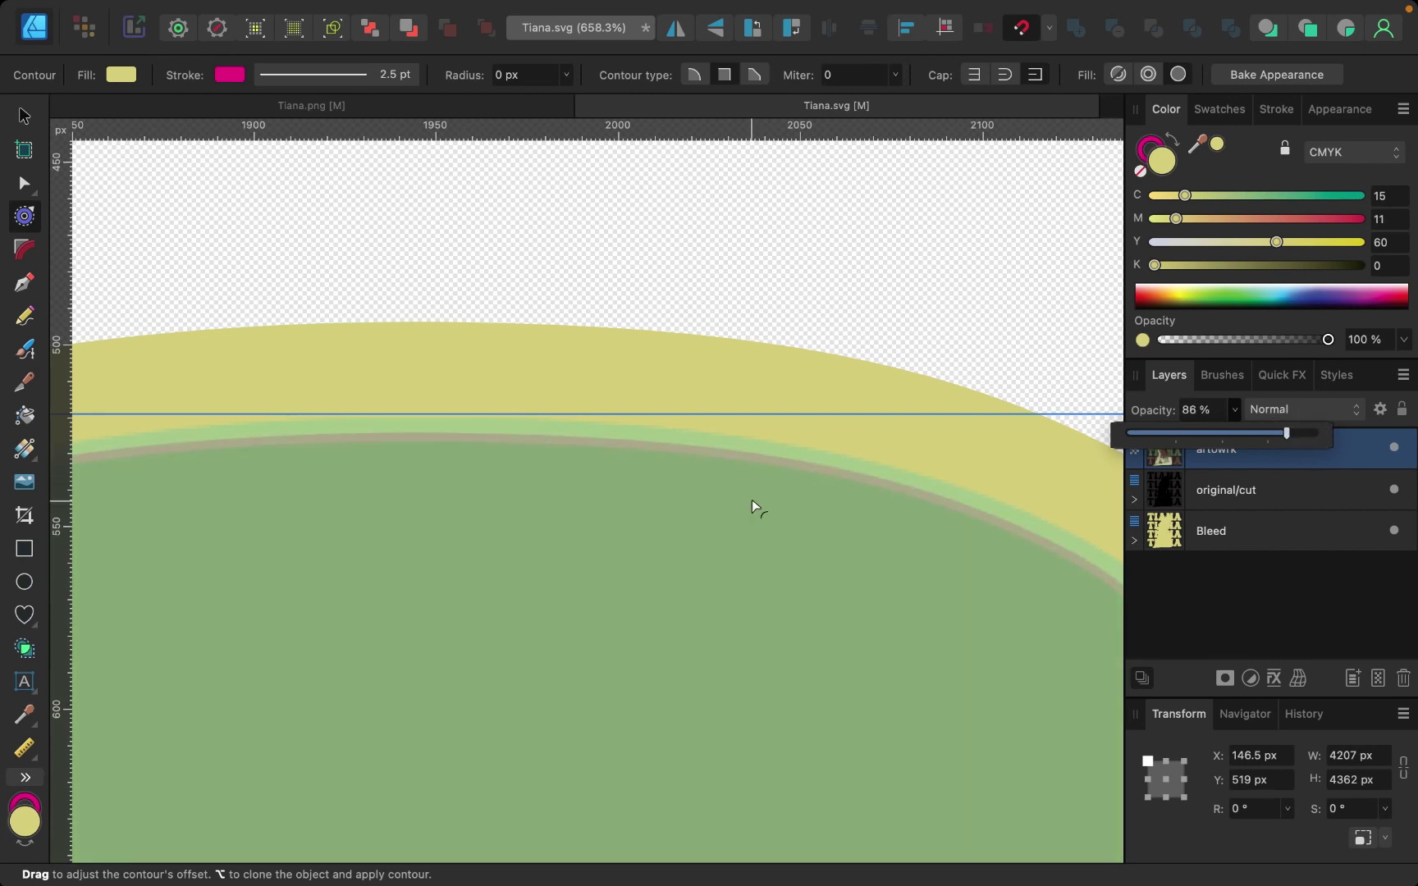
scroll(752, 500, "down", 15)
scroll(753, 500, "right", 5)
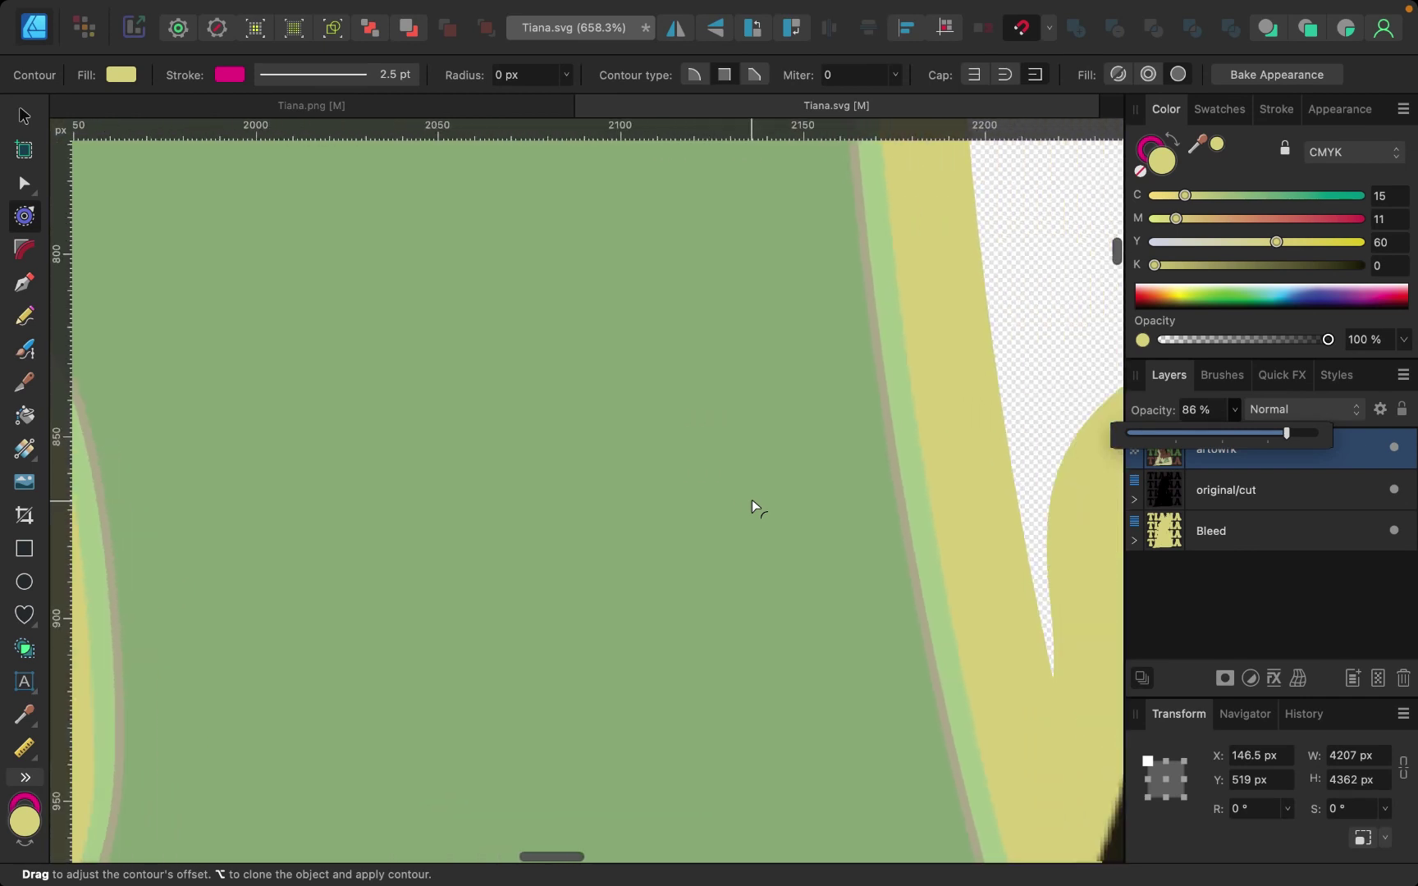
scroll(753, 500, "down", 10)
scroll(753, 500, "right", 8)
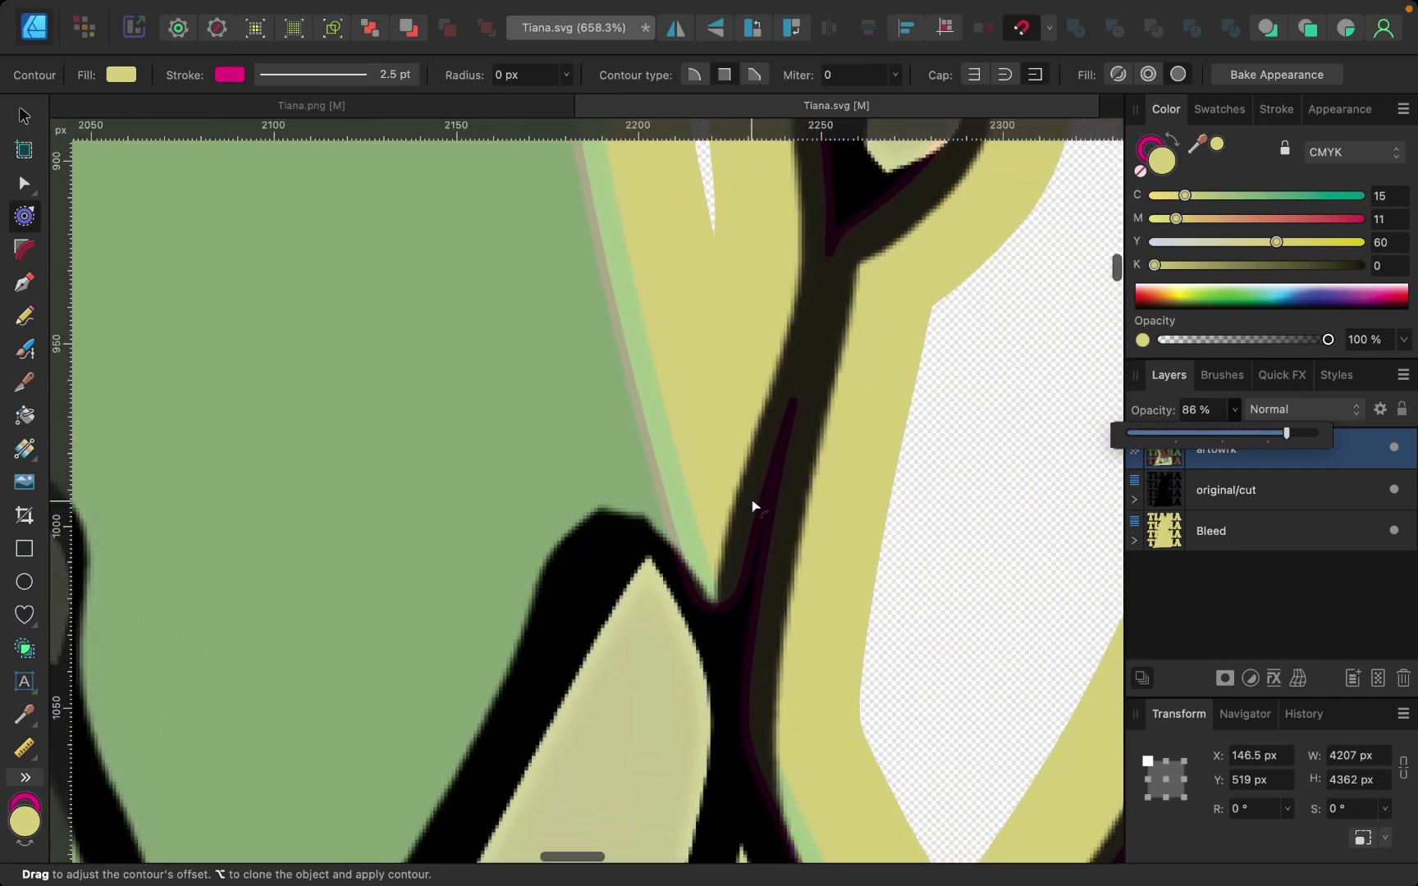
scroll(752, 506, "up", 5)
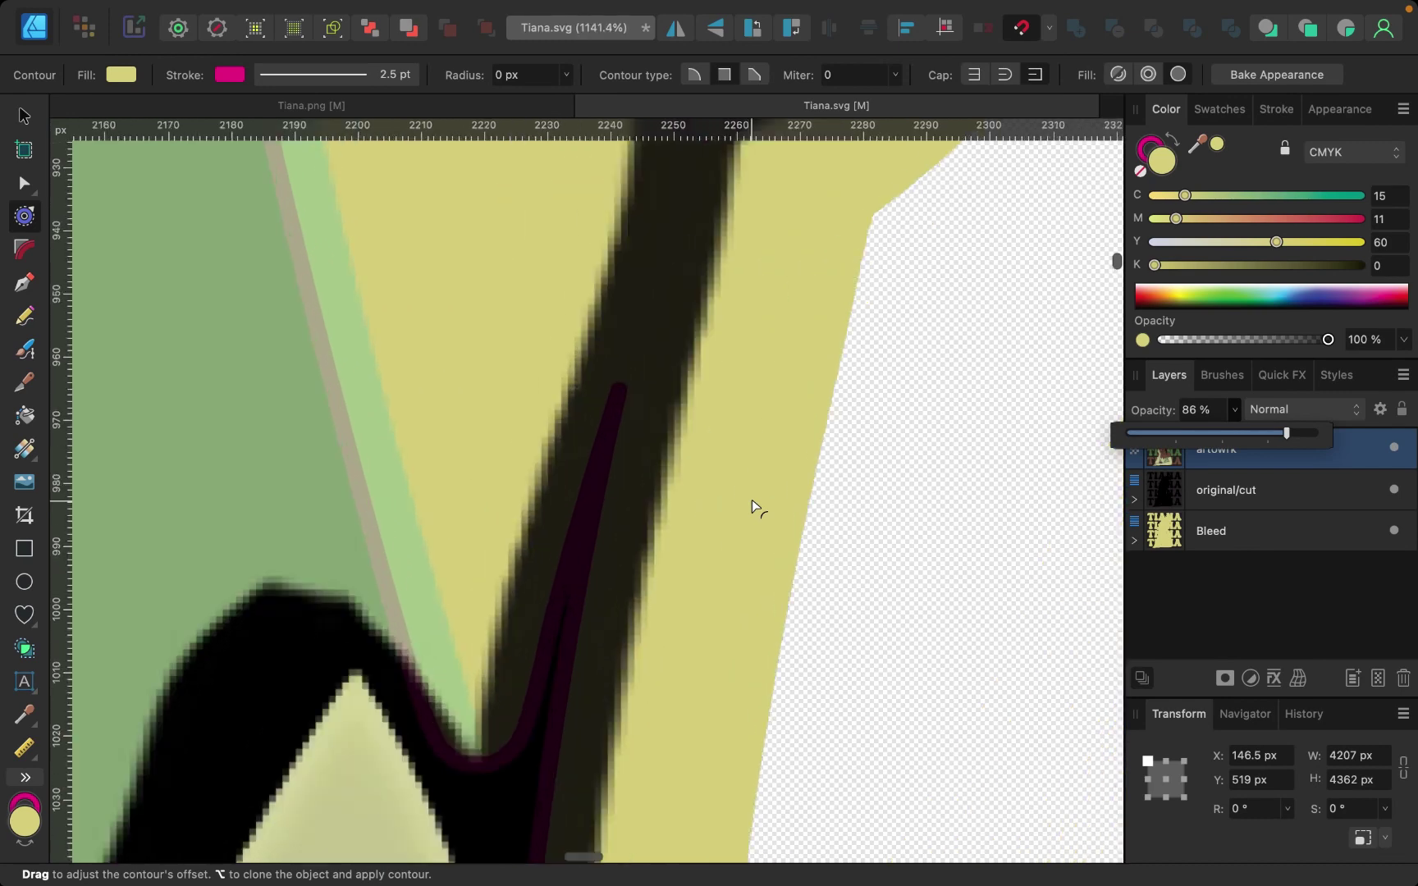
scroll(752, 506, "down", 10)
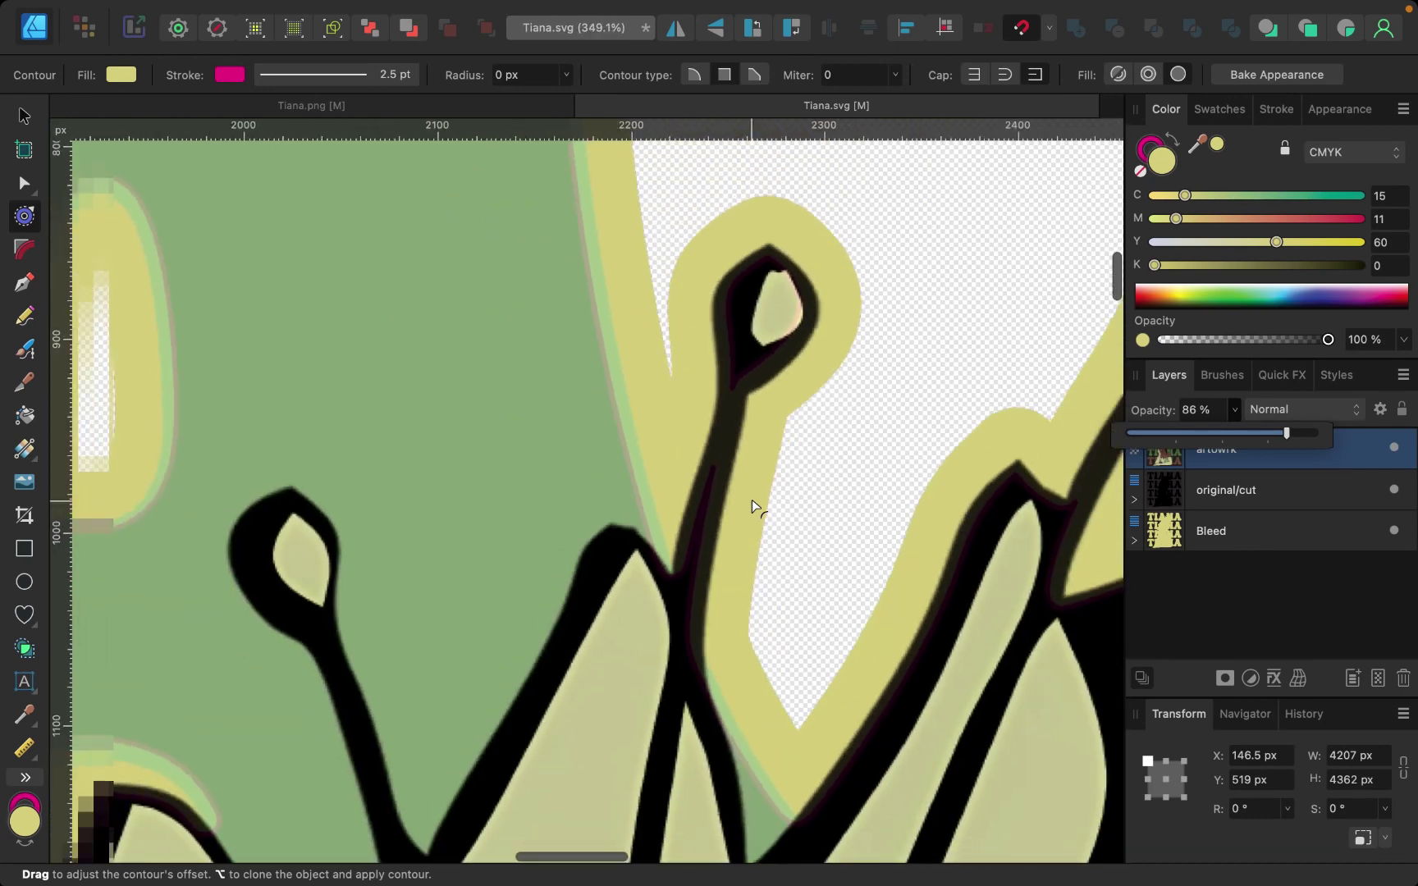
scroll(719, 589, "up", 9)
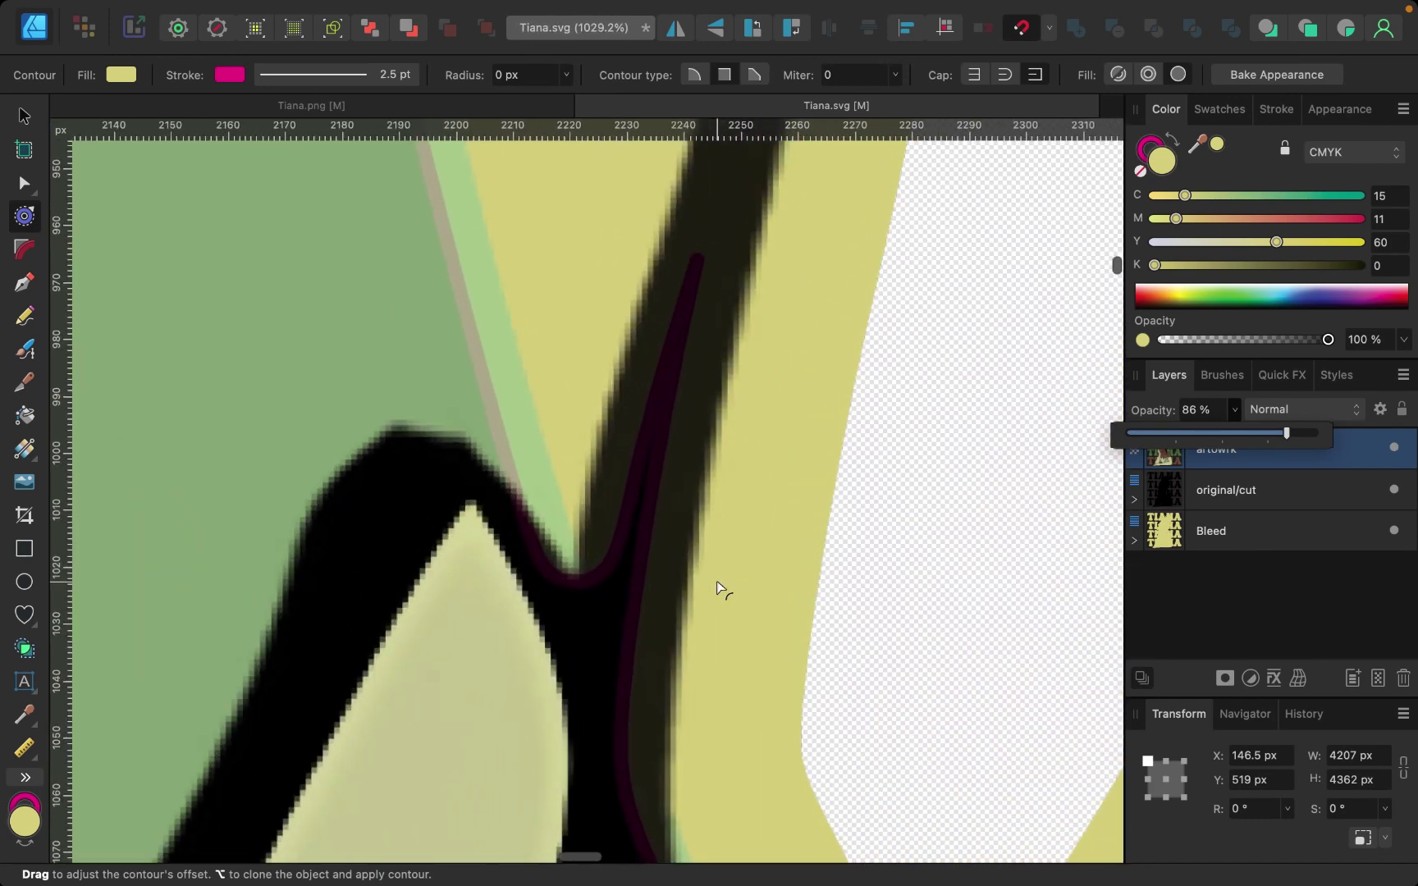
scroll(719, 589, "up", 3)
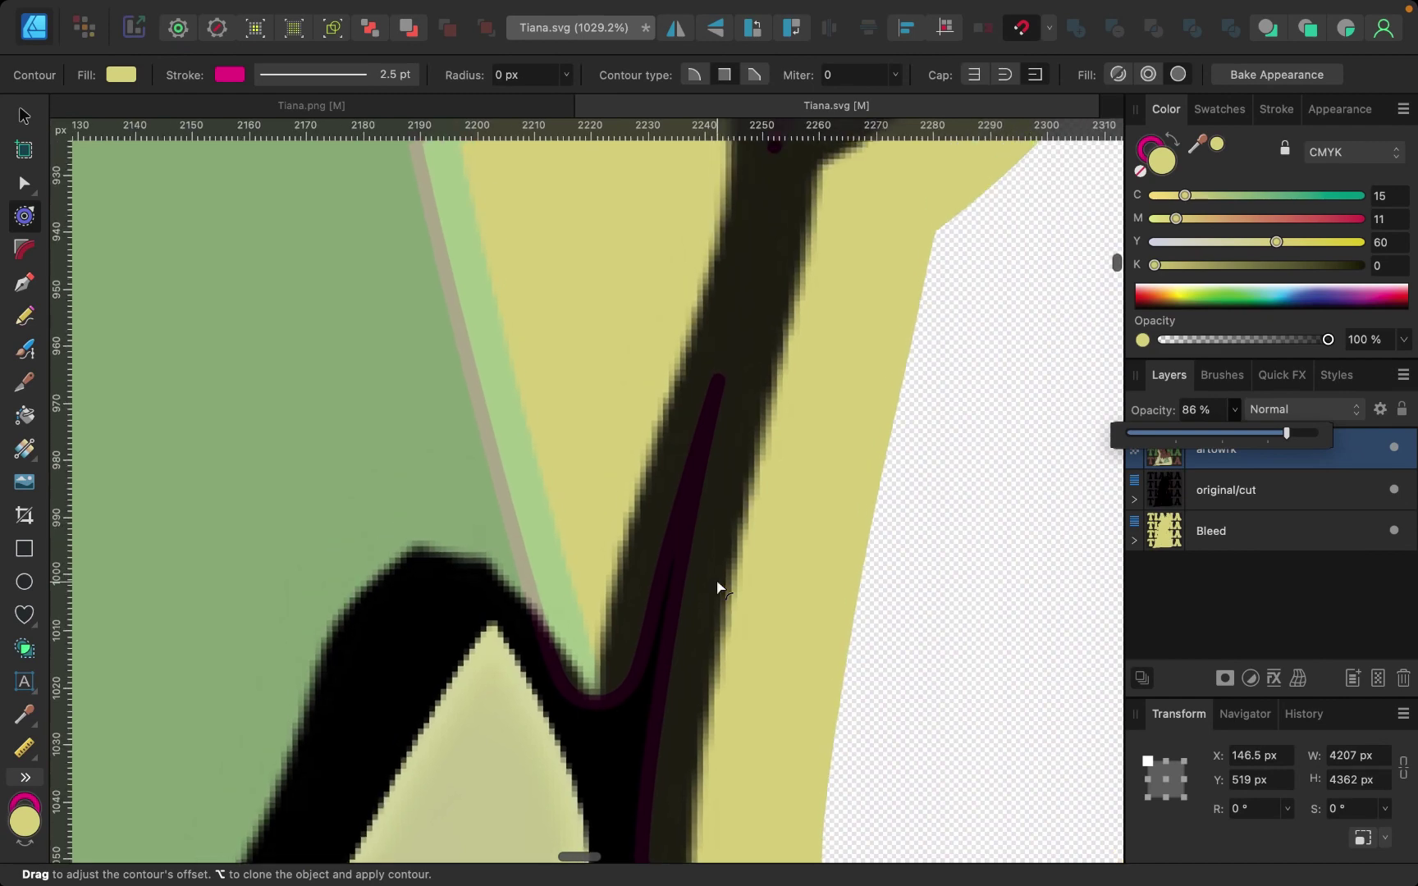
left_click(1253, 496)
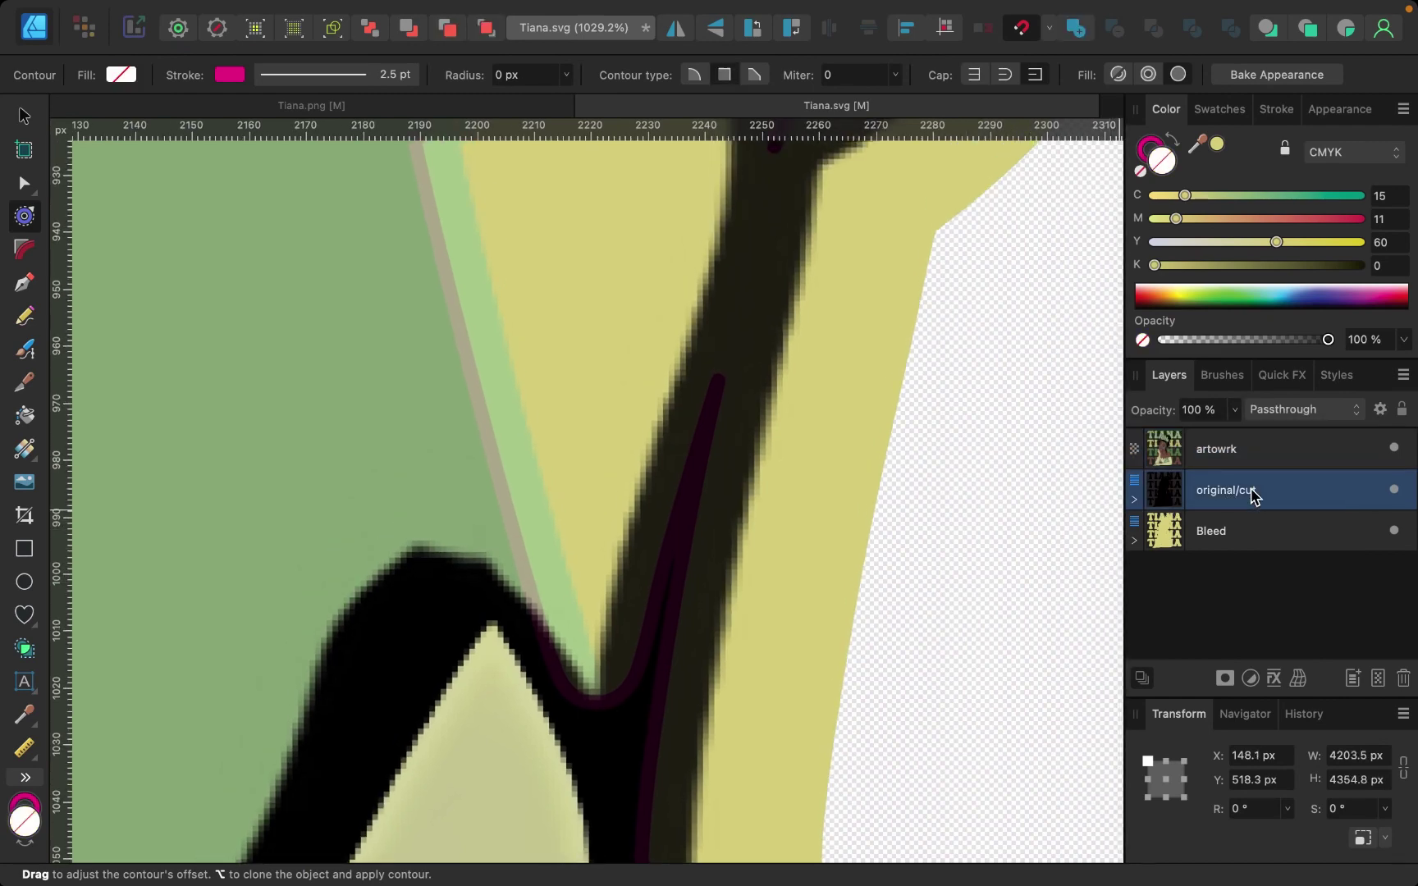
scroll(665, 601, "up", 3)
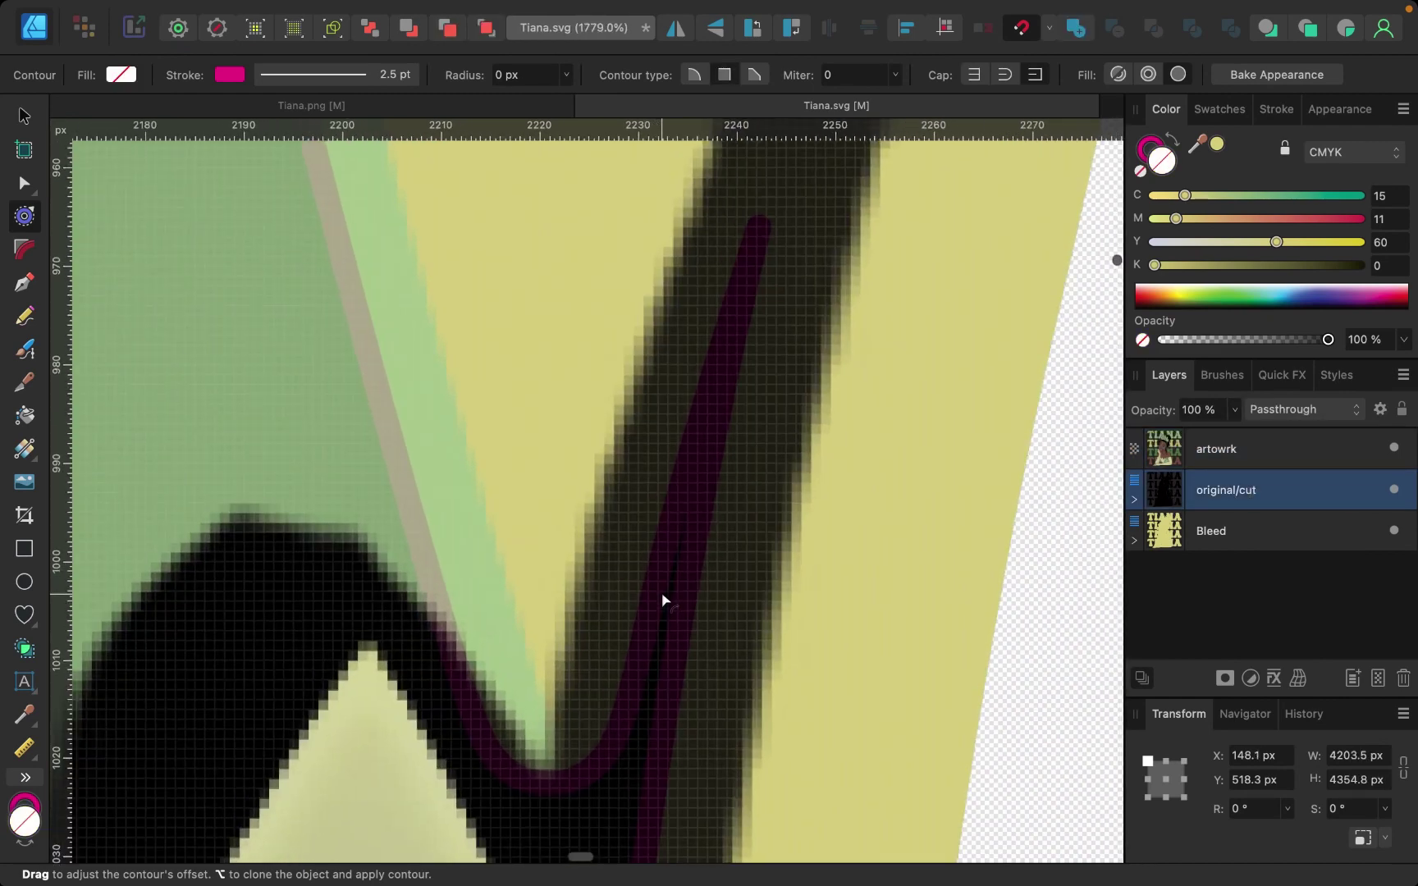
scroll(665, 602, "down", 3)
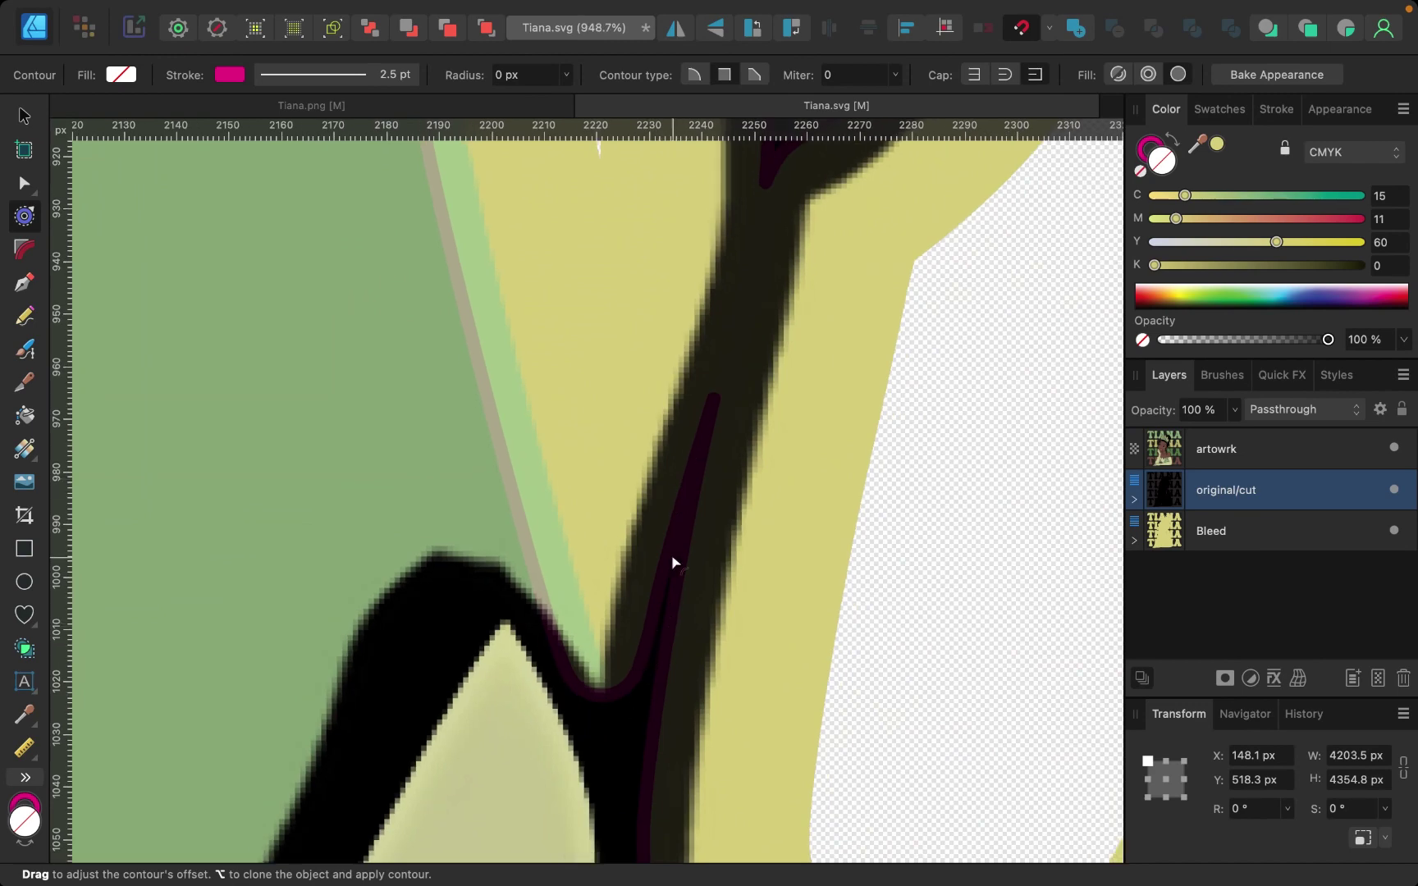
scroll(672, 563, "down", 5)
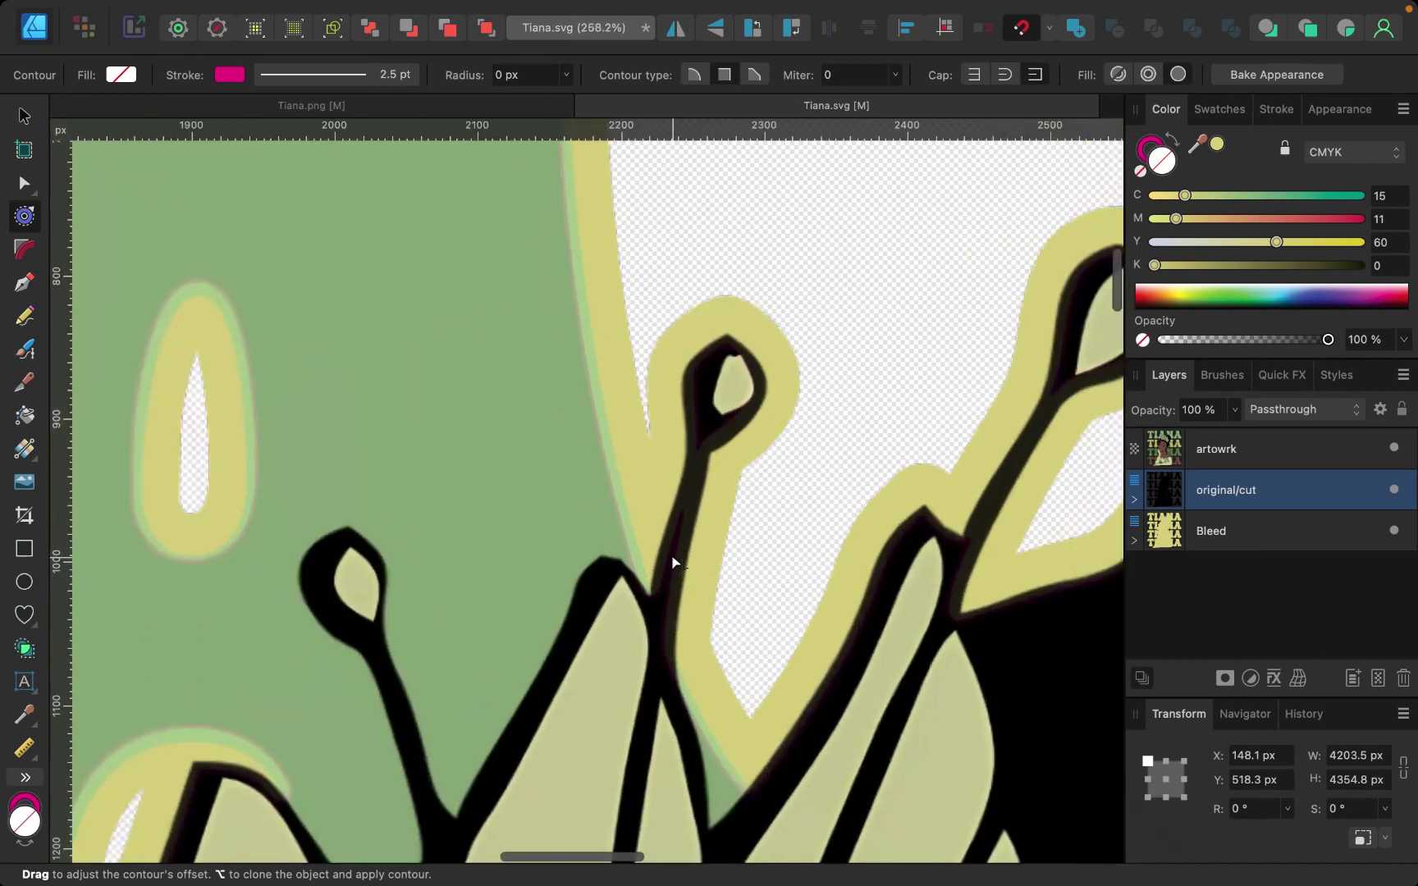
scroll(672, 564, "up", 4)
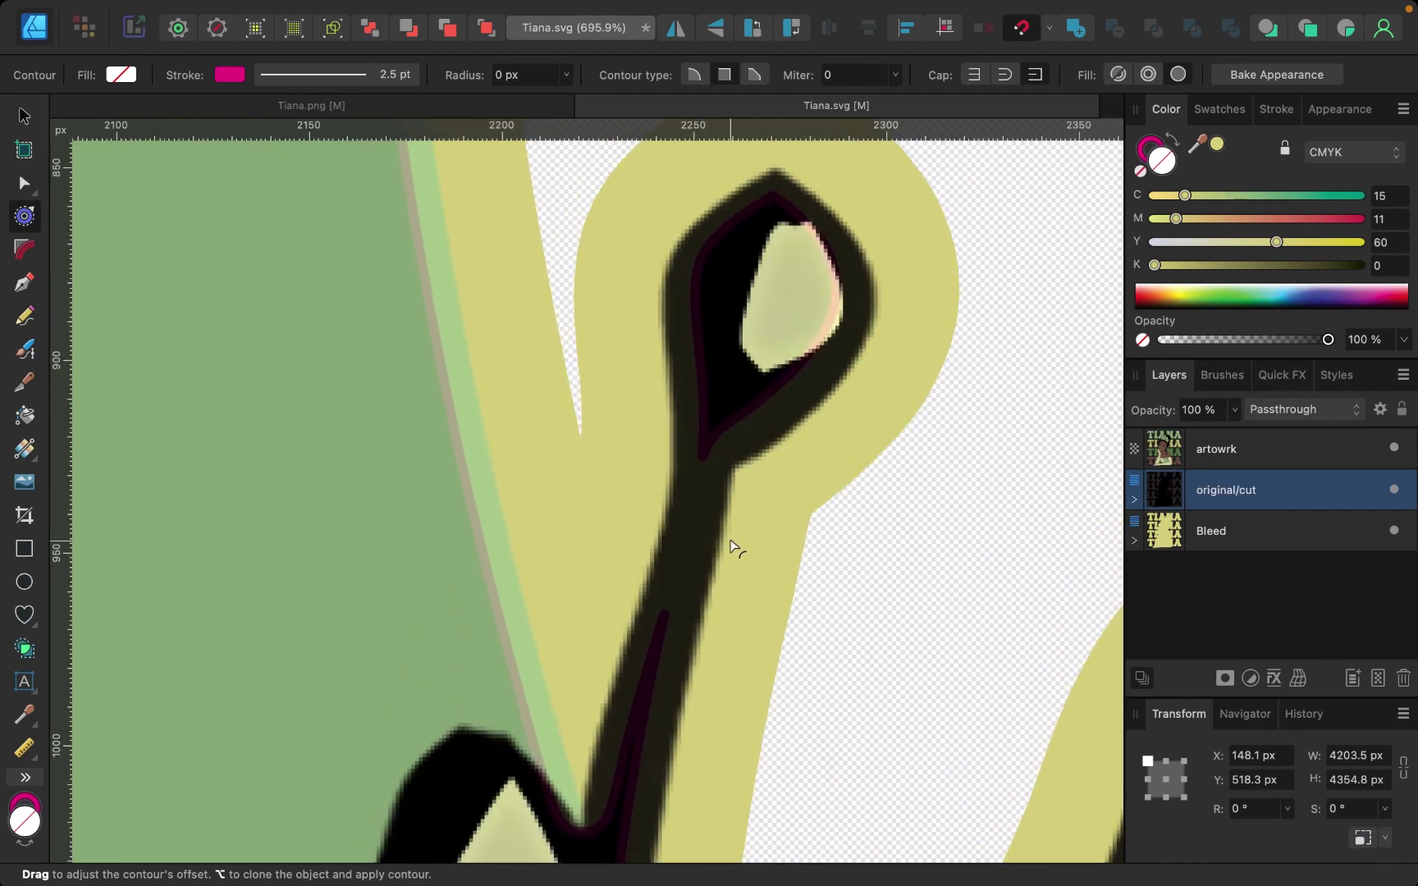
scroll(733, 544, "down", 3)
scroll(733, 544, "up", 5)
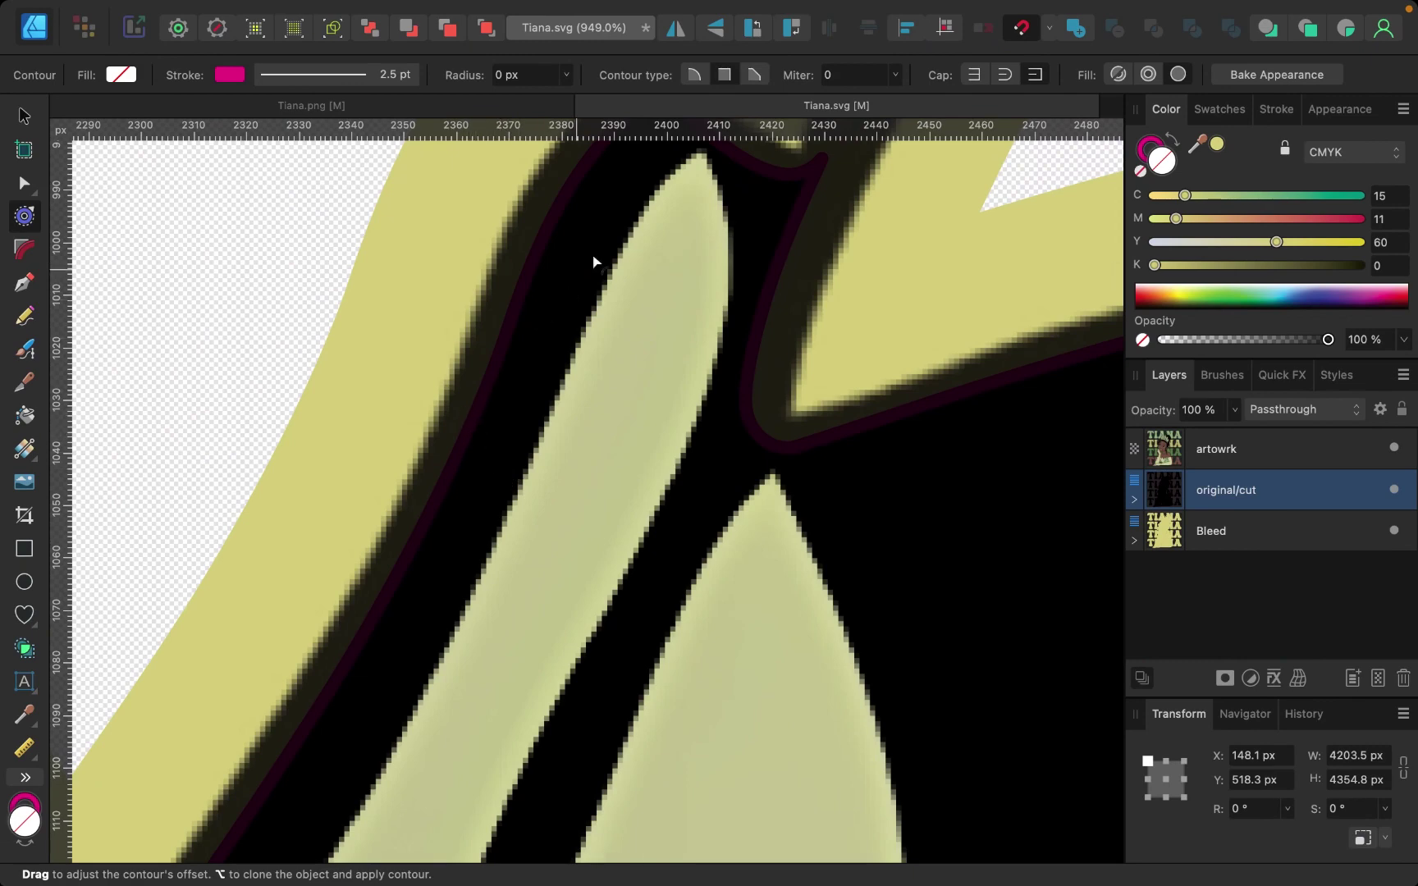
scroll(740, 343, "down", 3)
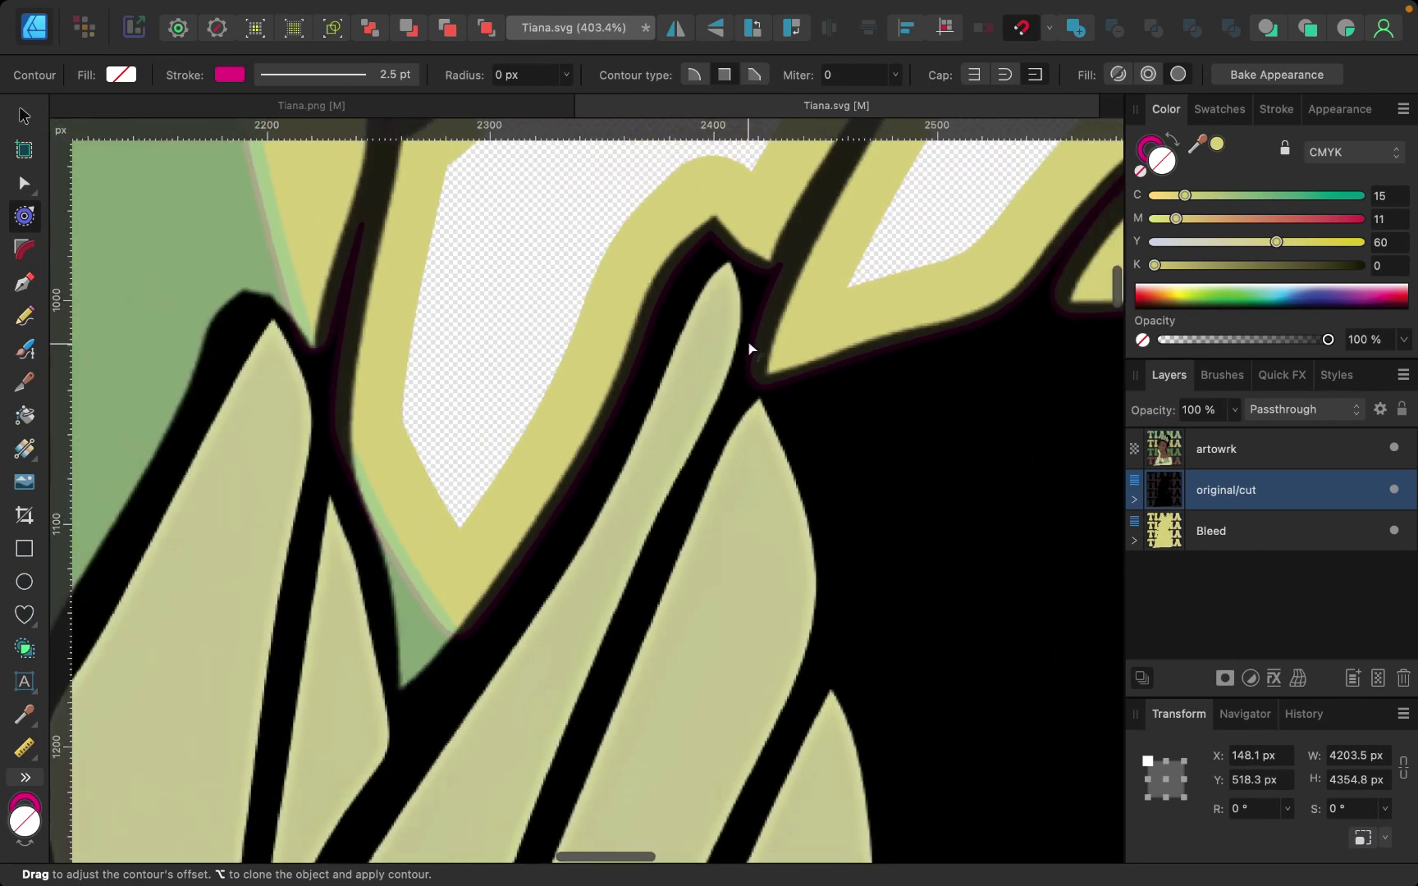
scroll(749, 343, "right", 10)
scroll(749, 343, "up", 6)
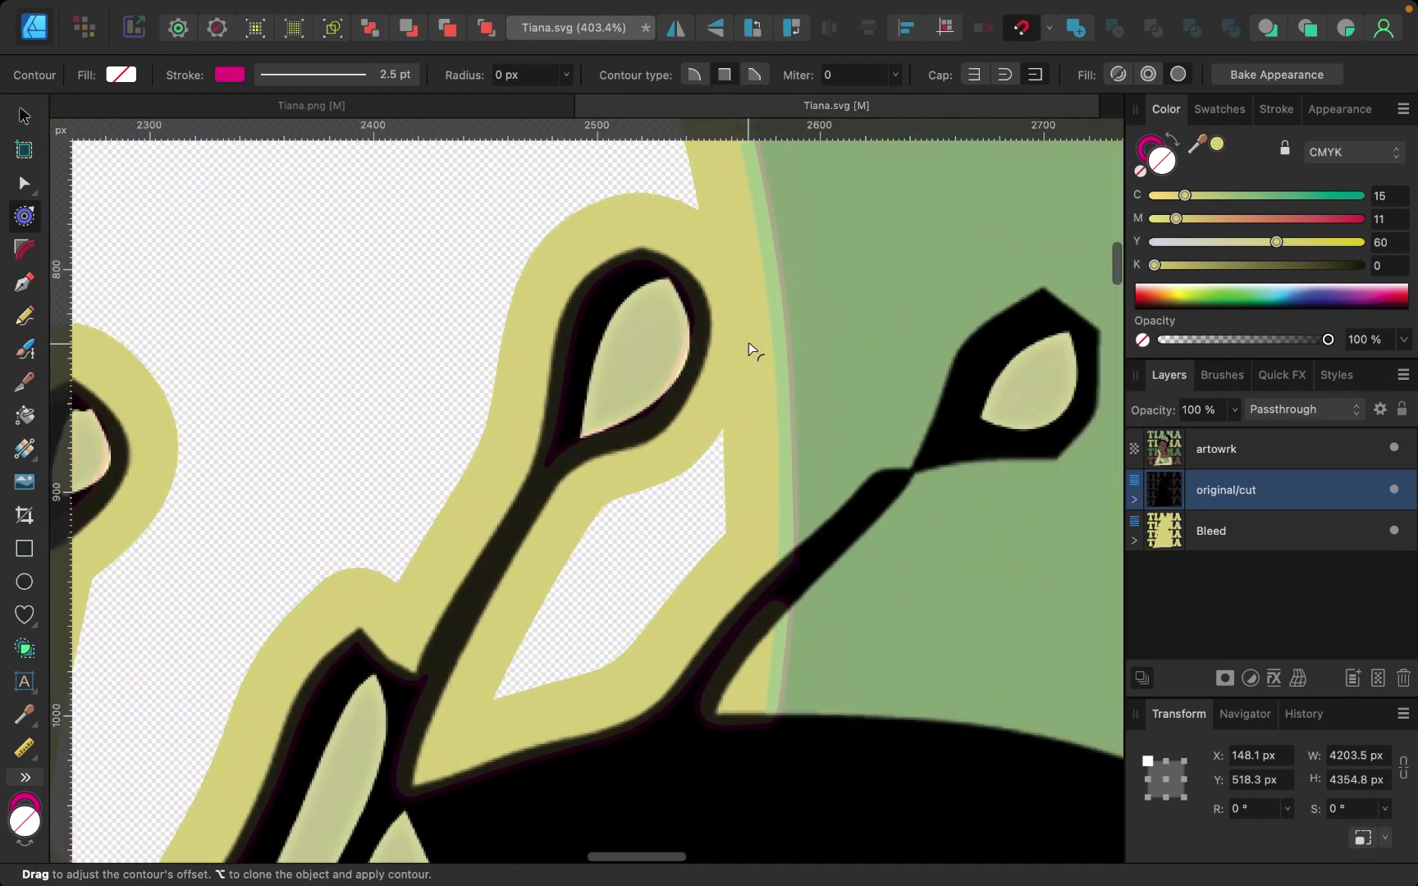
scroll(669, 469, "up", 4)
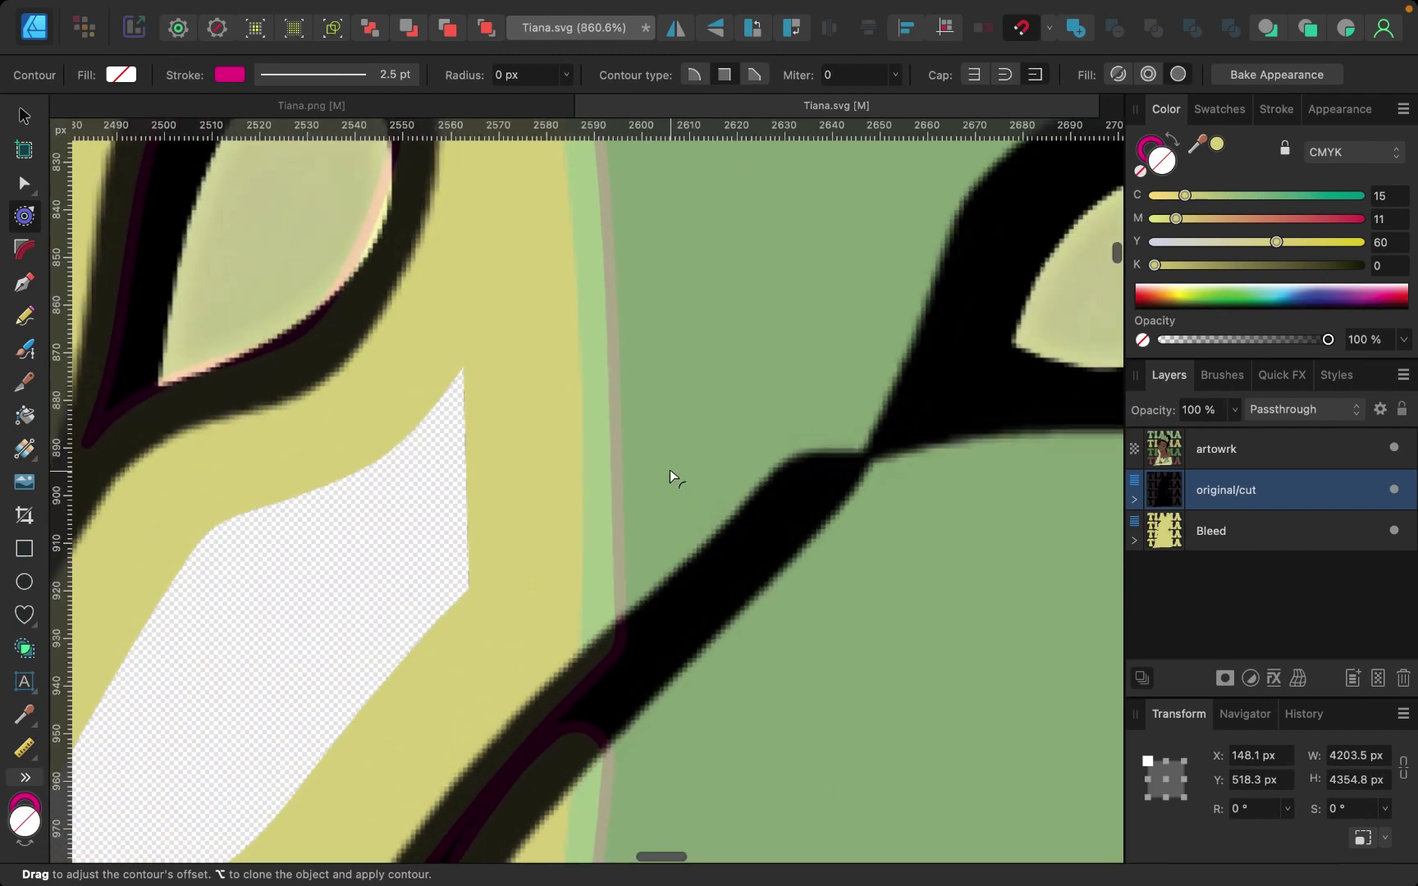
scroll(602, 578, "down", 5)
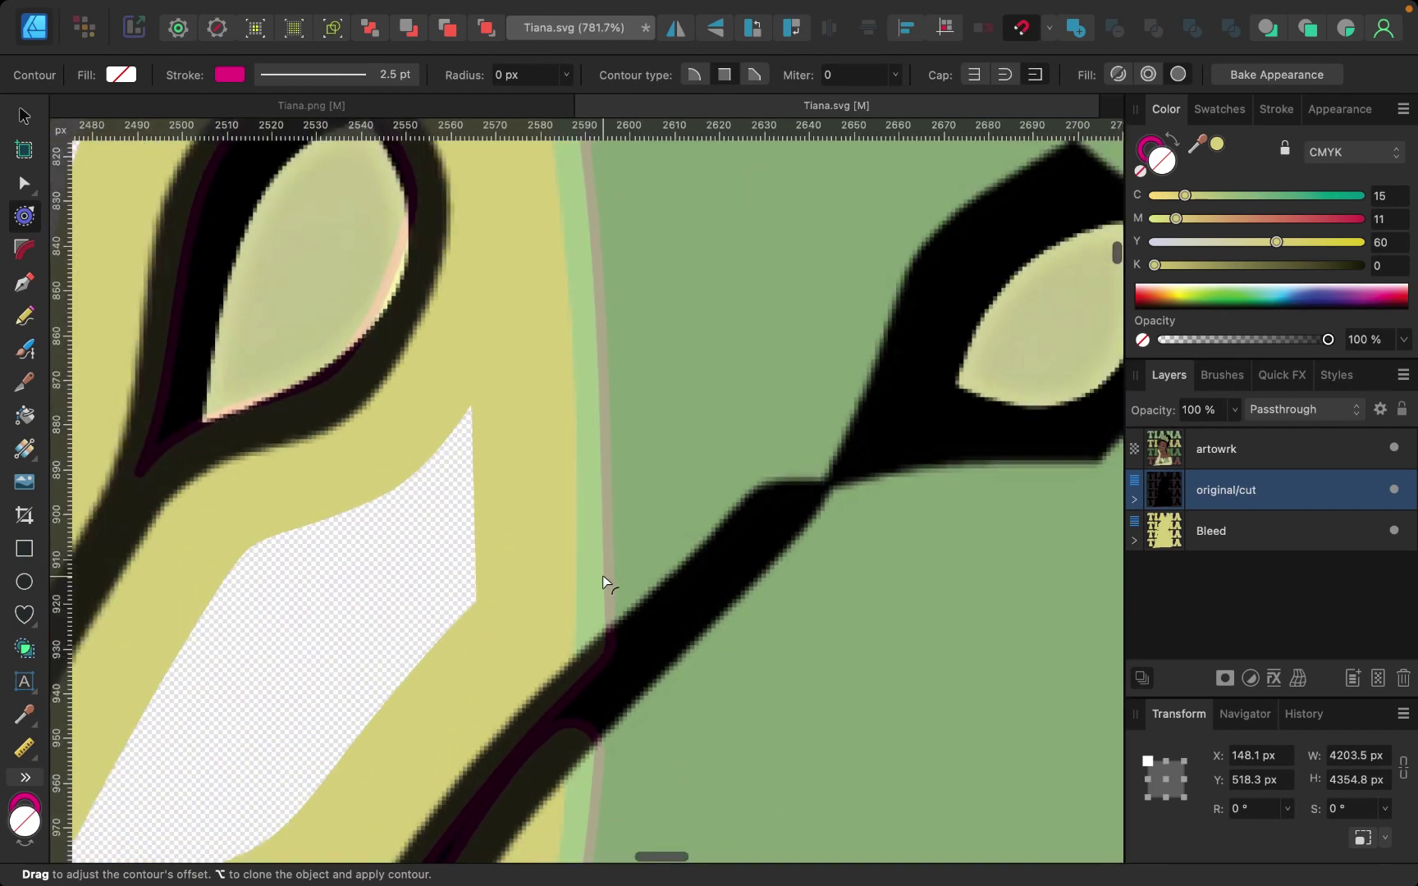
scroll(420, 762, "up", 3)
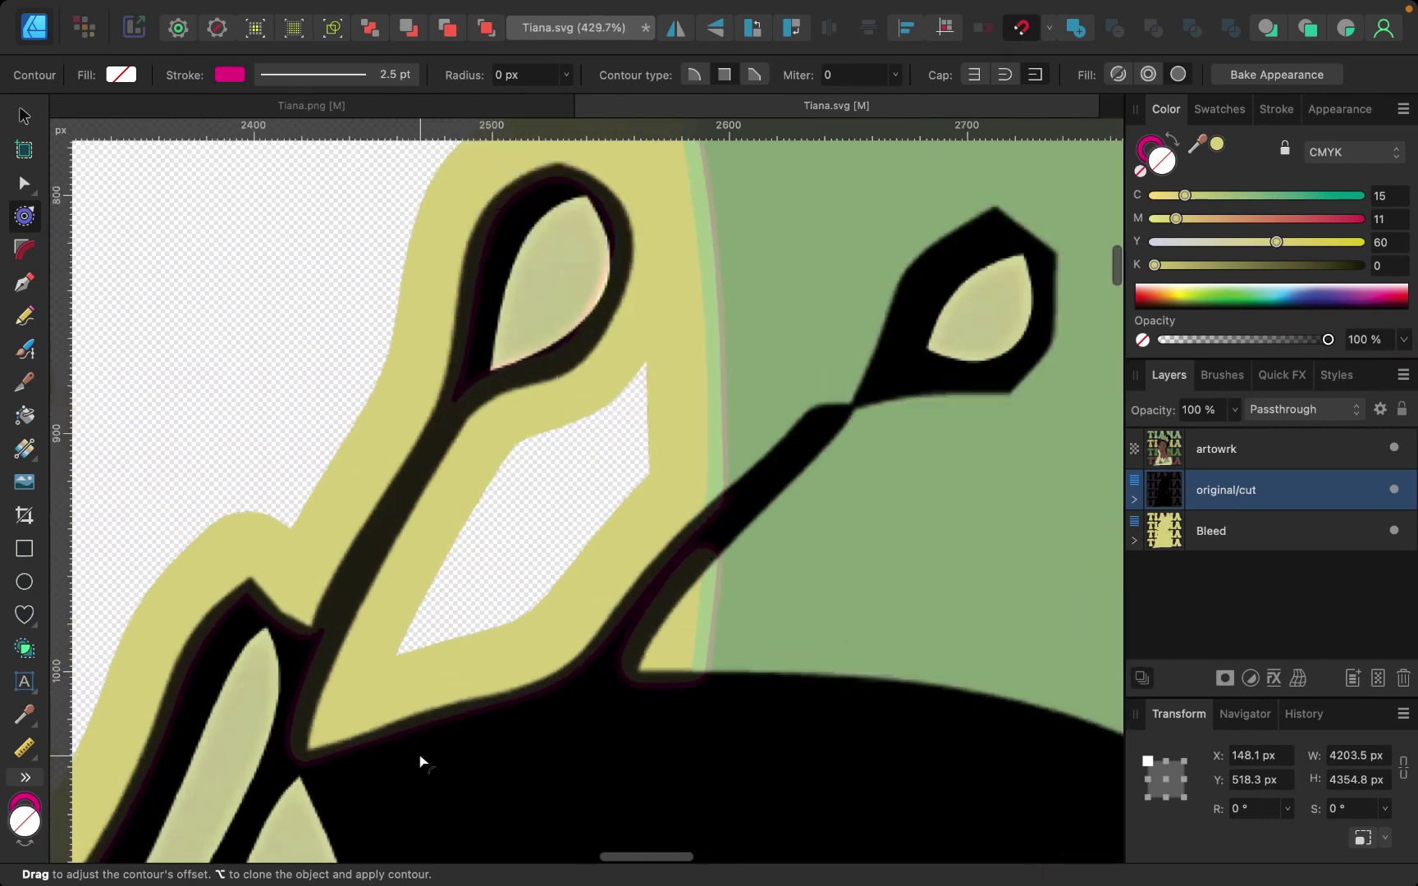
scroll(981, 599, "down", 7)
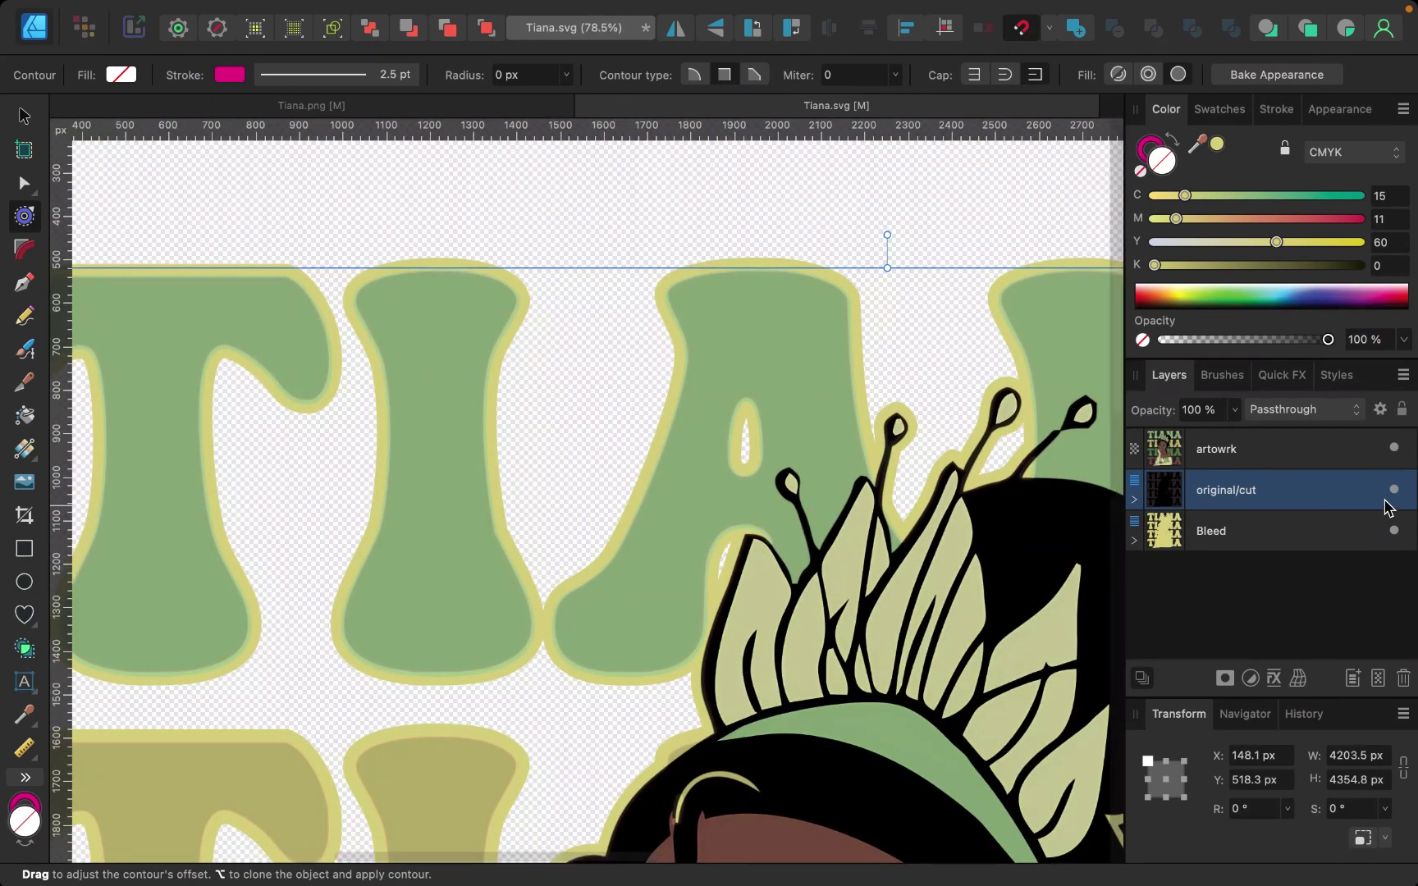
left_click(1395, 448)
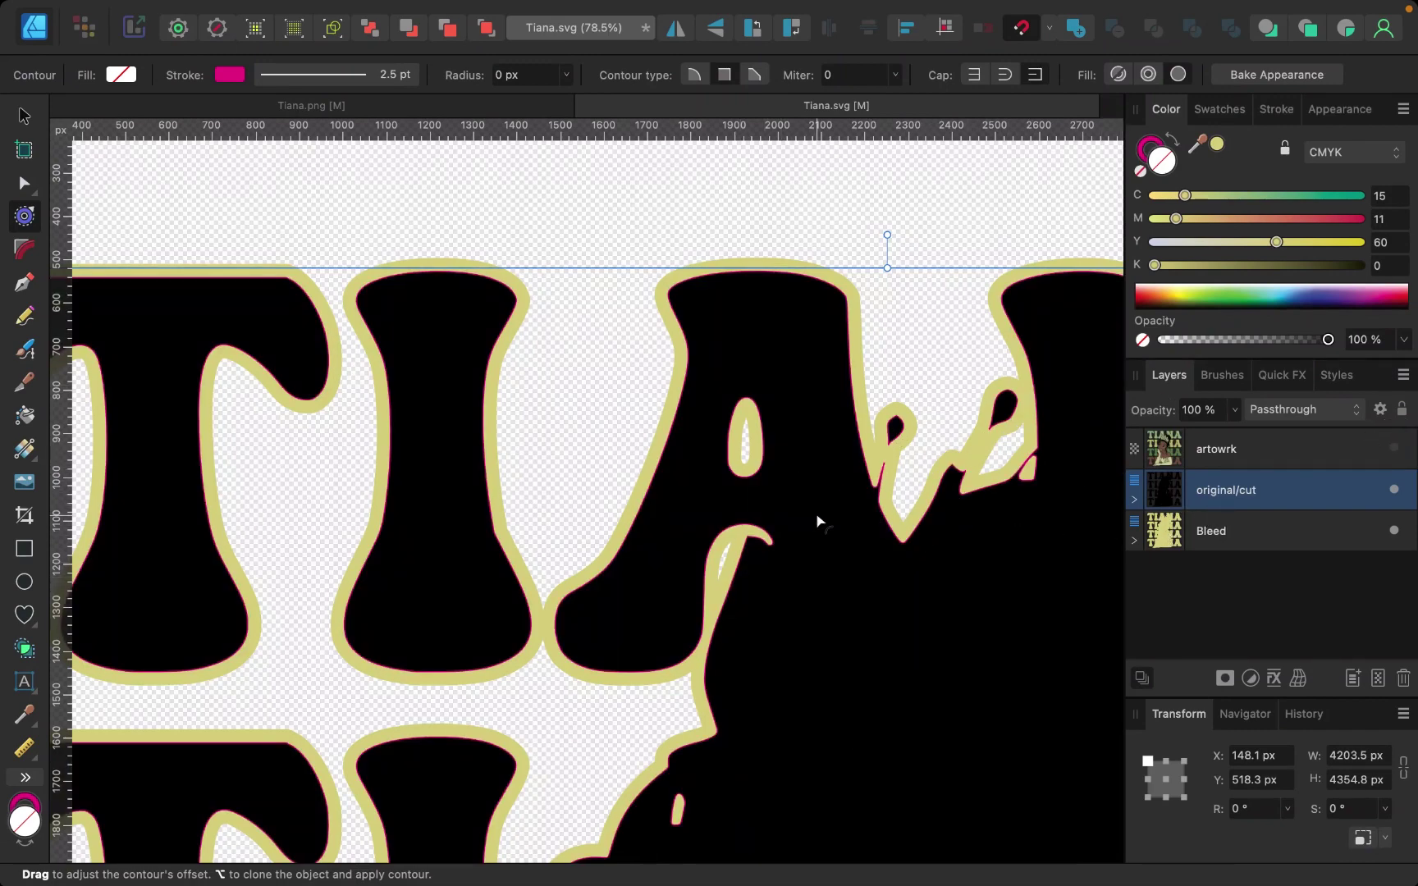
scroll(786, 405, "up", 3)
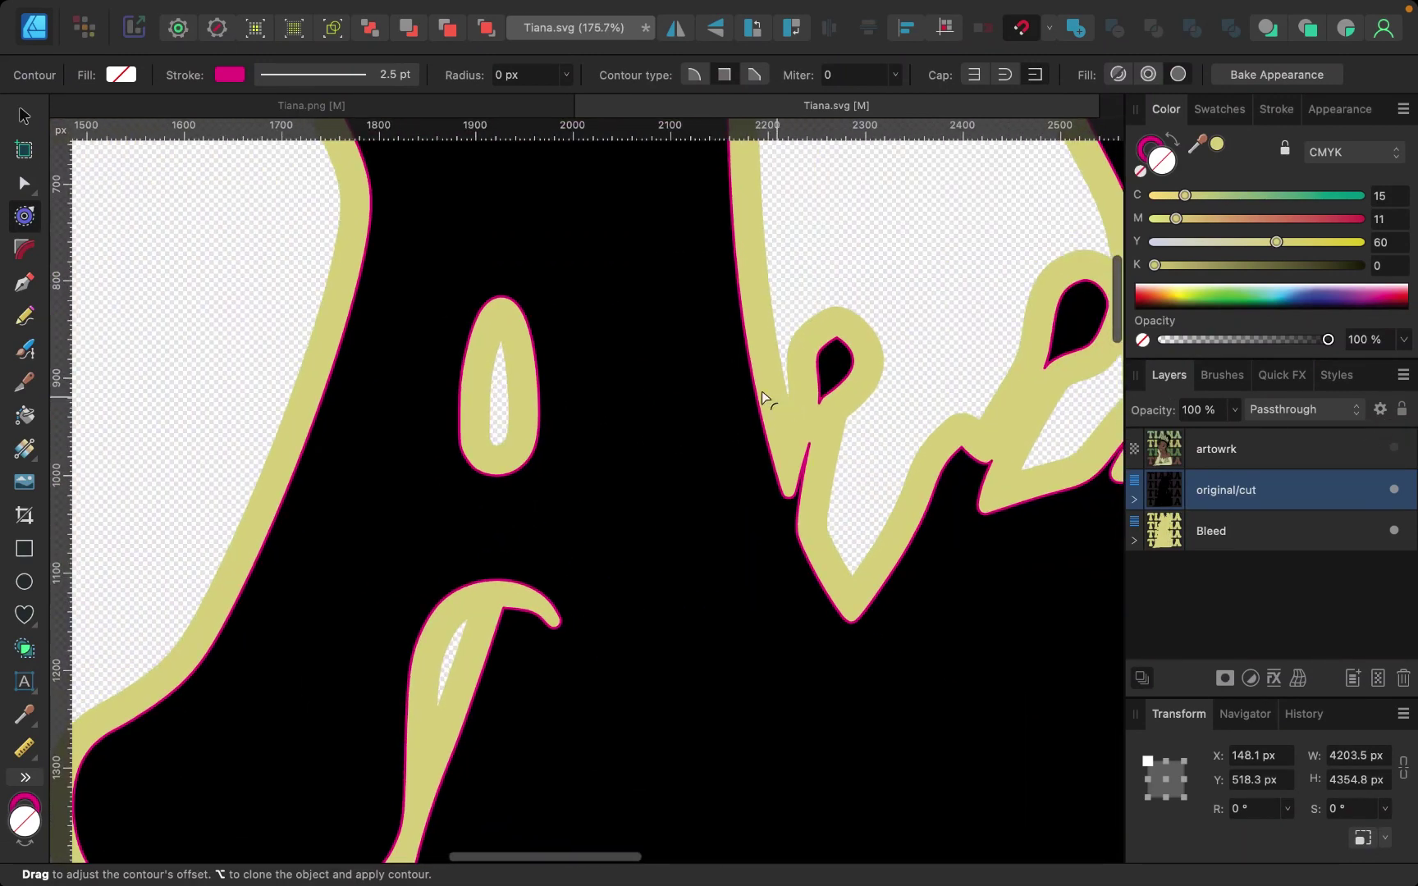
scroll(1001, 426, "right", 10)
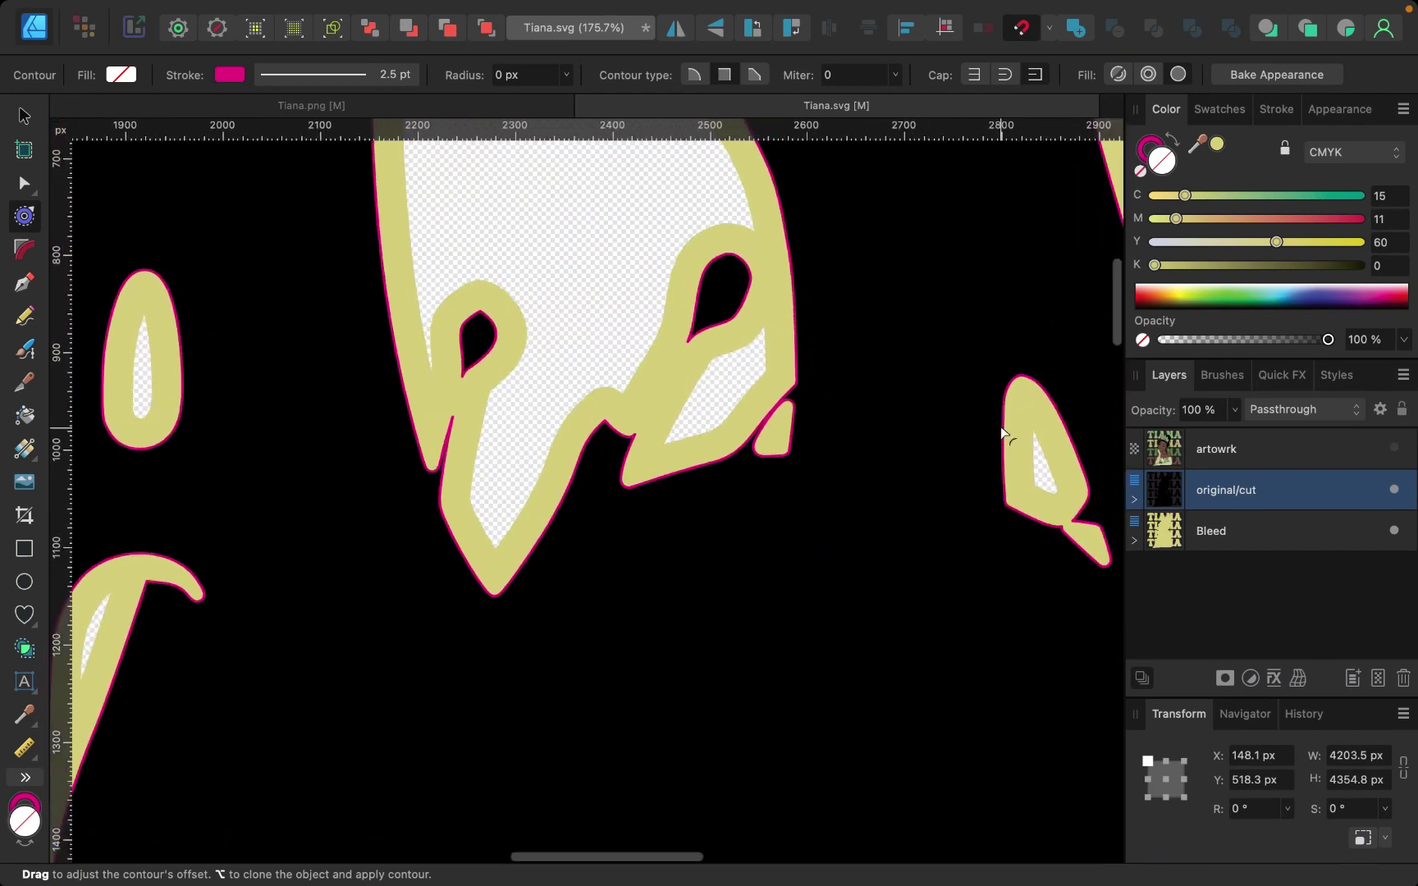
scroll(1002, 431, "up", 3)
scroll(791, 554, "up", 3)
scroll(791, 554, "right", 5)
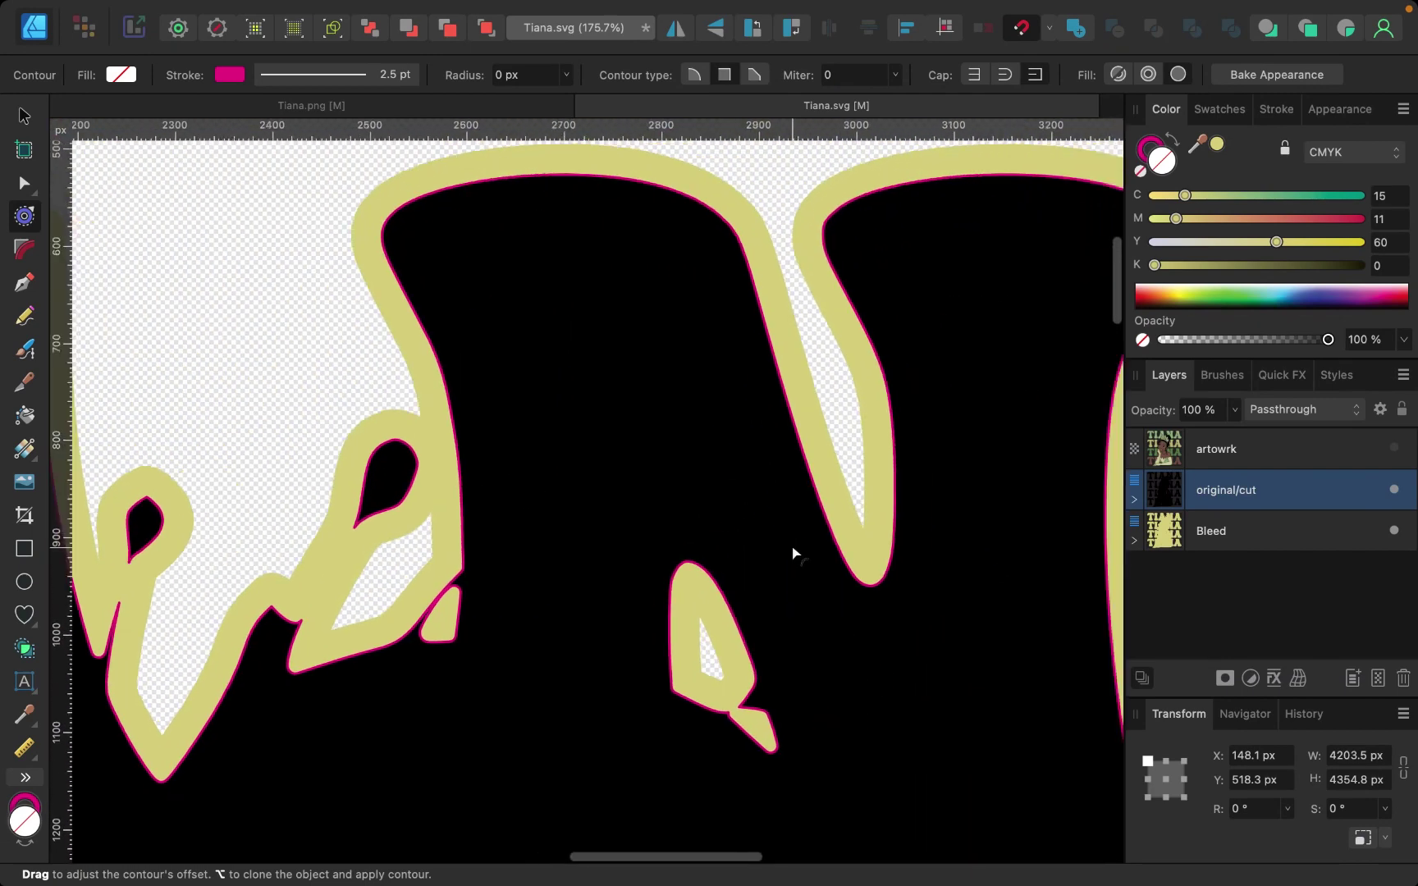
scroll(793, 552, "down", 3)
scroll(793, 552, "right", 2)
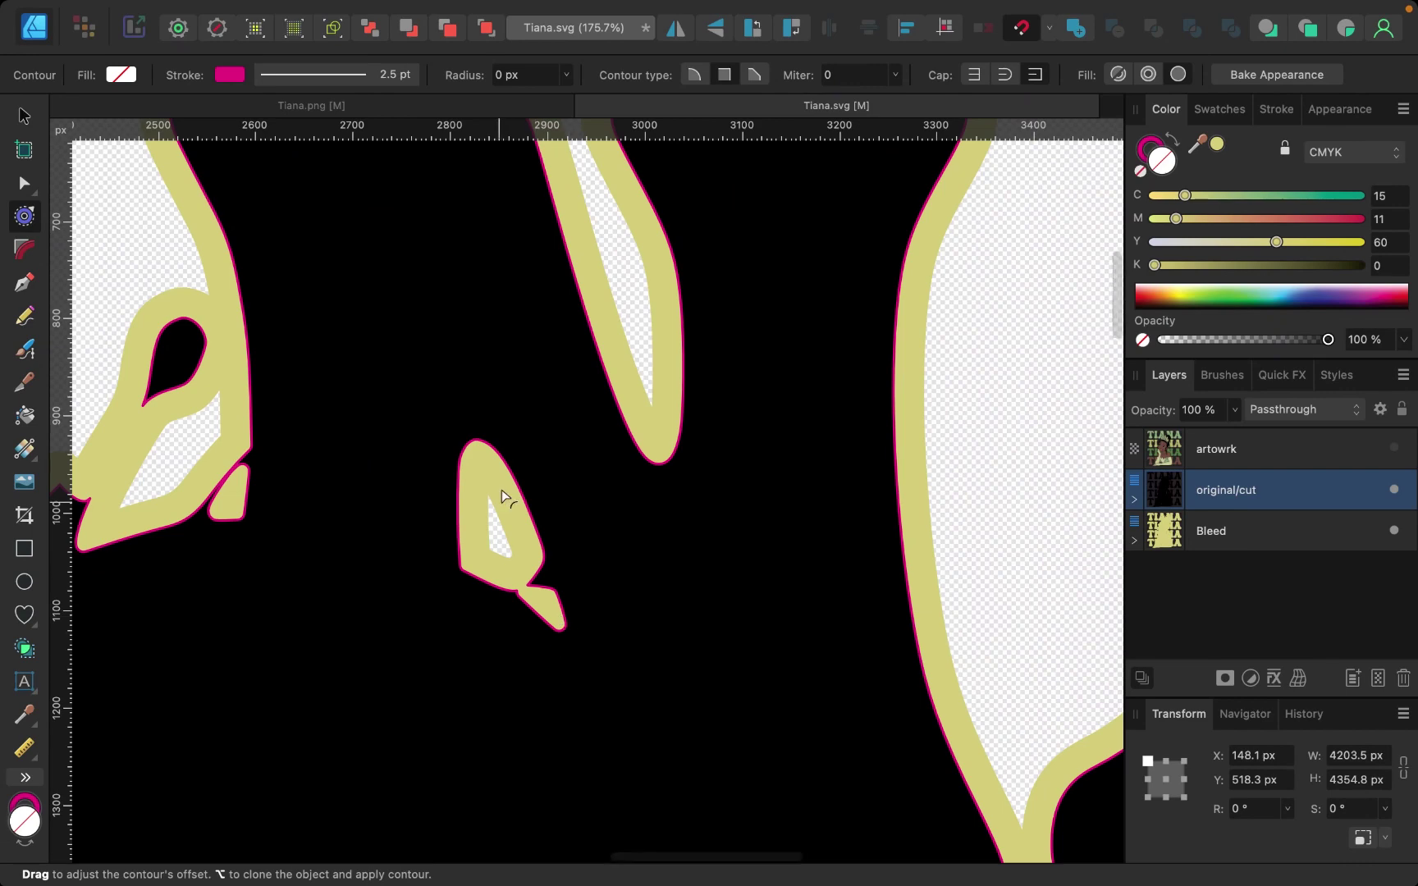
scroll(643, 675, "down", 6)
scroll(642, 674, "right", 4)
scroll(642, 678, "up", 6)
scroll(642, 678, "right", 10)
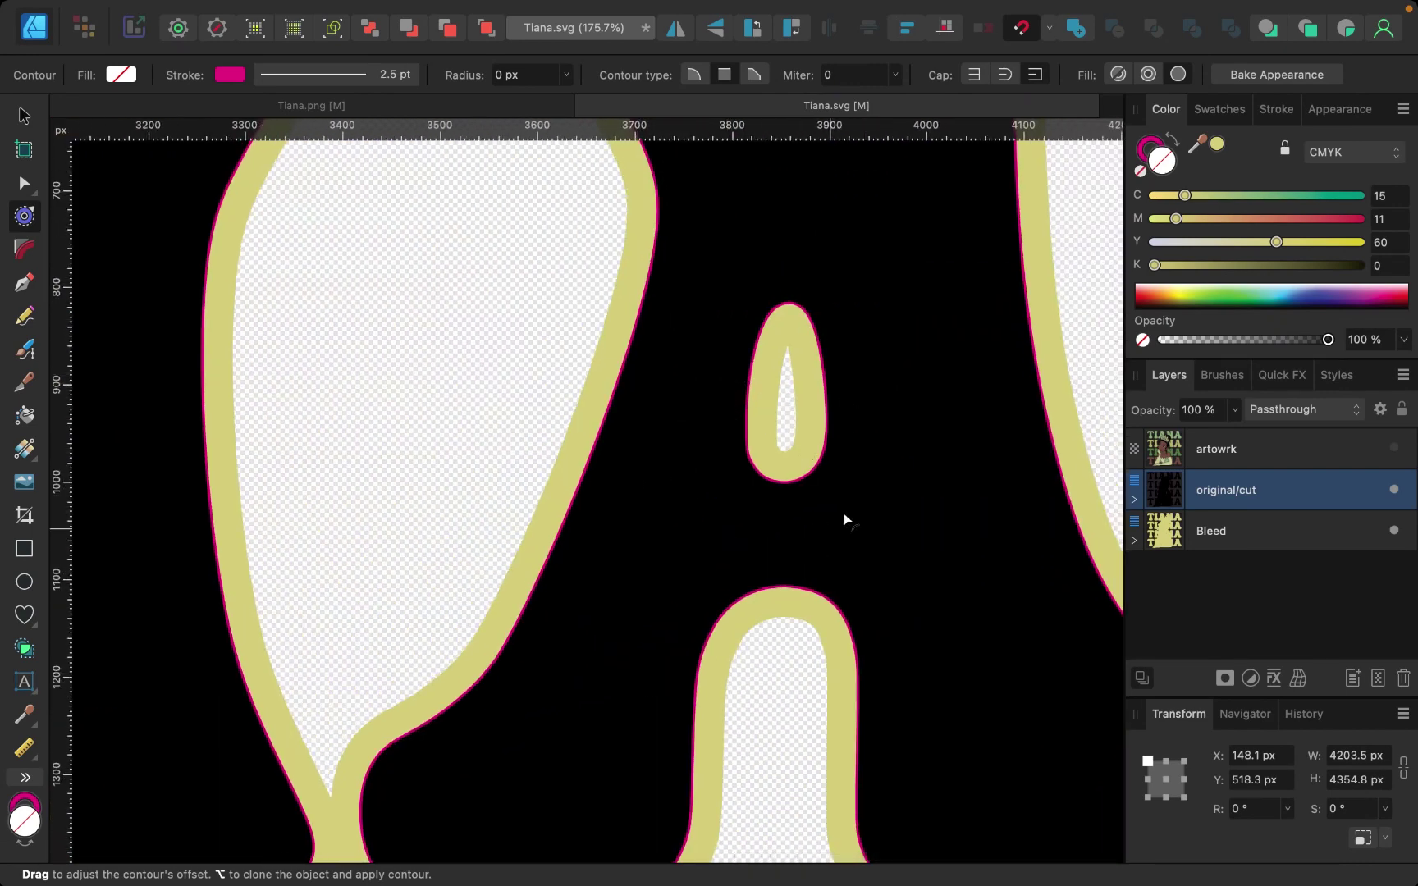
scroll(846, 516, "right", 4)
scroll(851, 531, "down", 20)
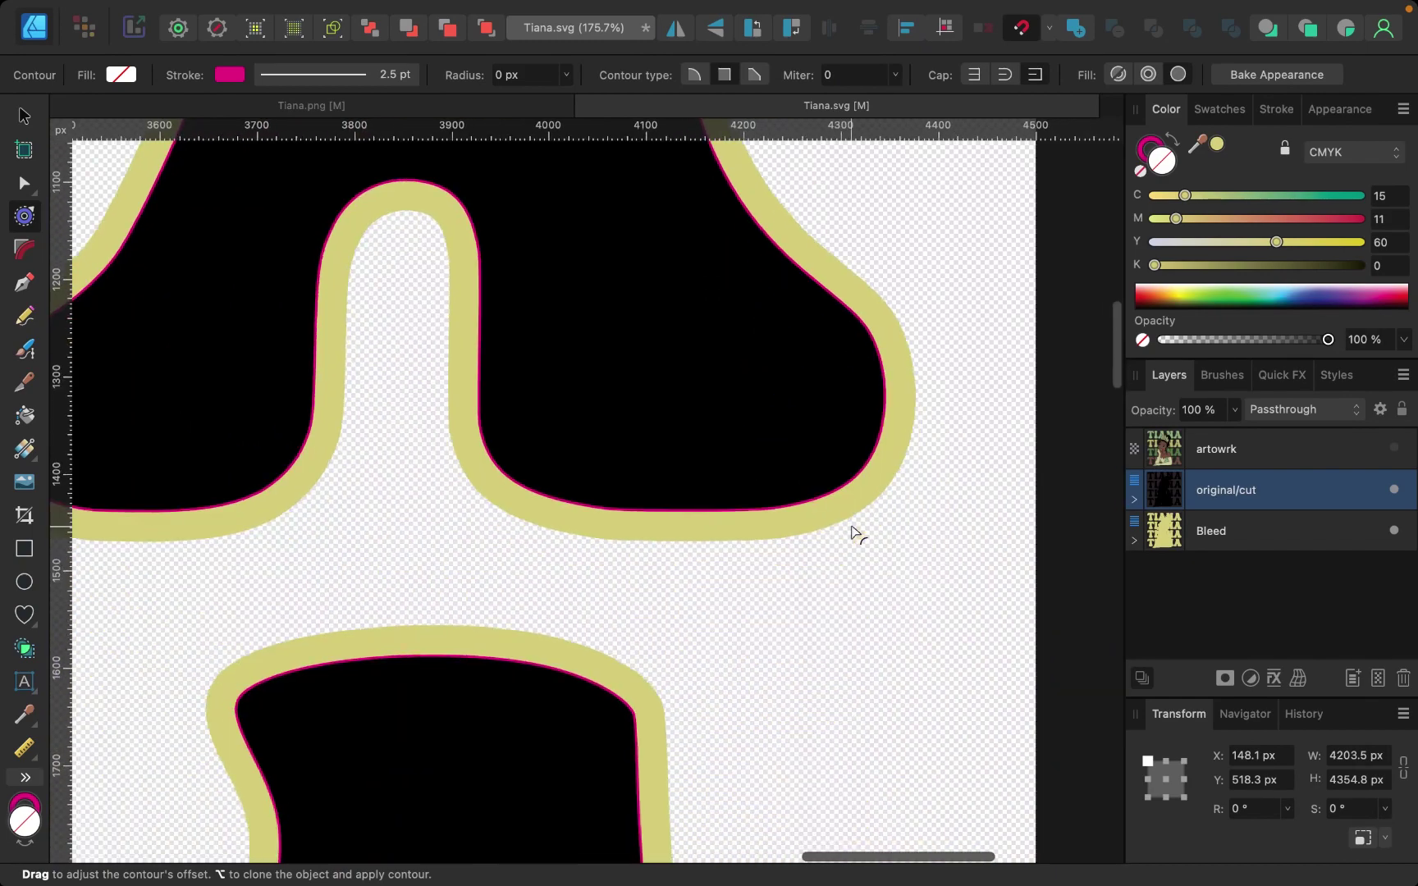
scroll(851, 532, "left", 14)
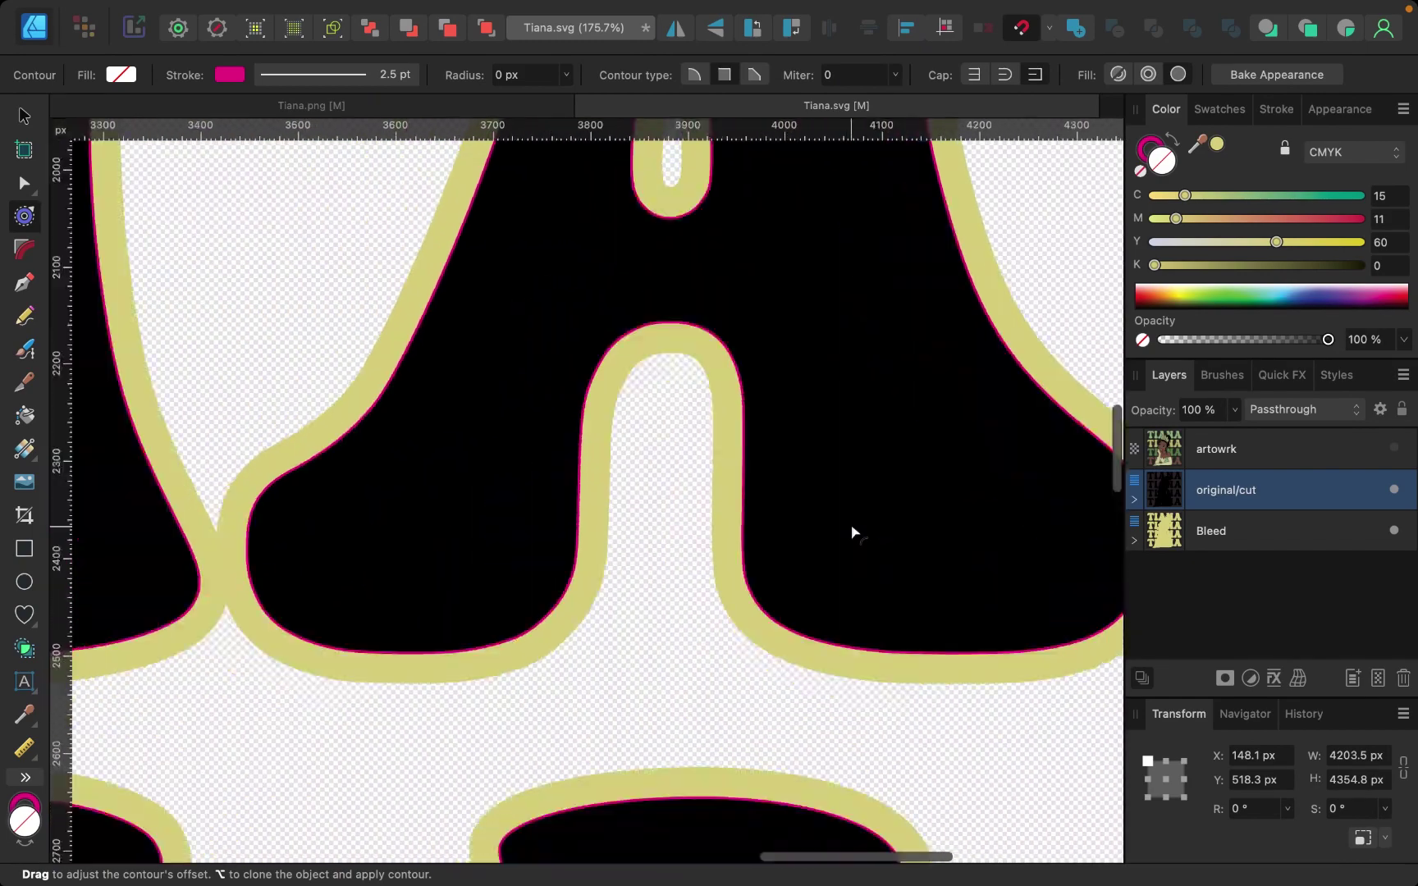
scroll(853, 534, "up", 10)
scroll(853, 533, "left", 10)
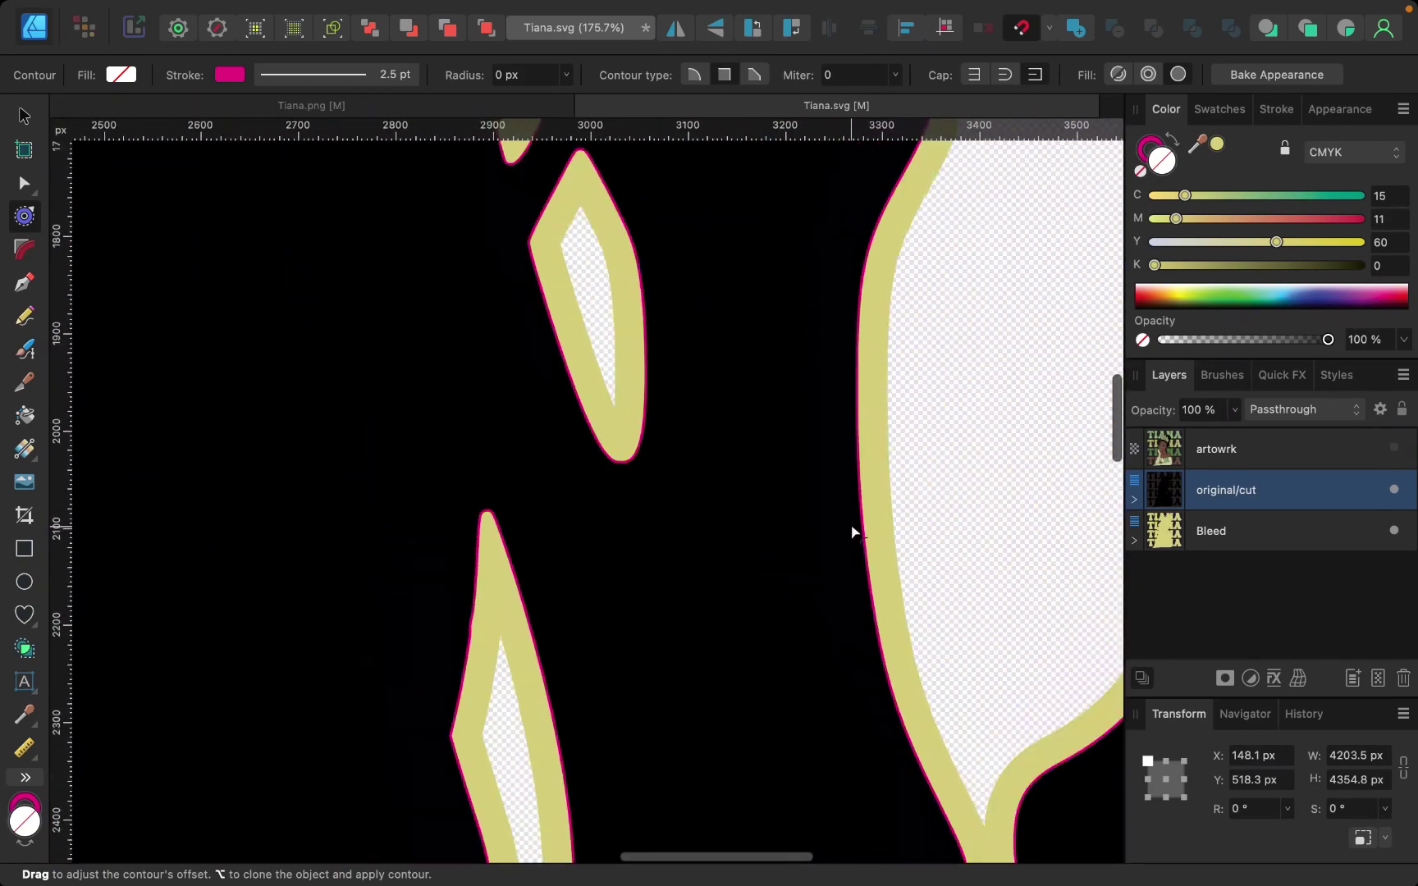
scroll(853, 533, "left", 2)
scroll(854, 534, "up", 1)
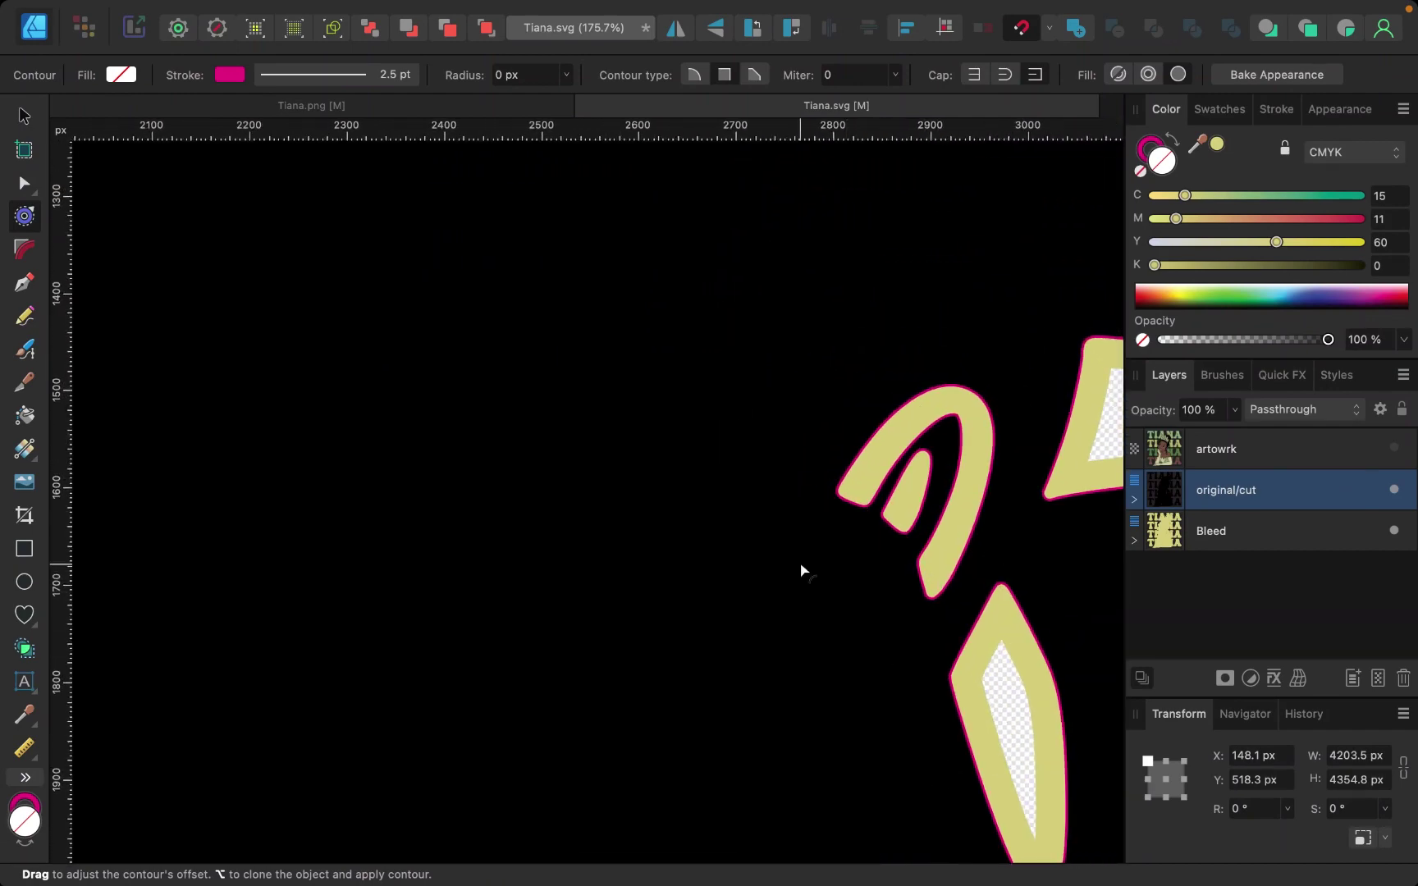
scroll(801, 569, "left", 16)
scroll(801, 569, "down", 6)
scroll(801, 570, "down", 6)
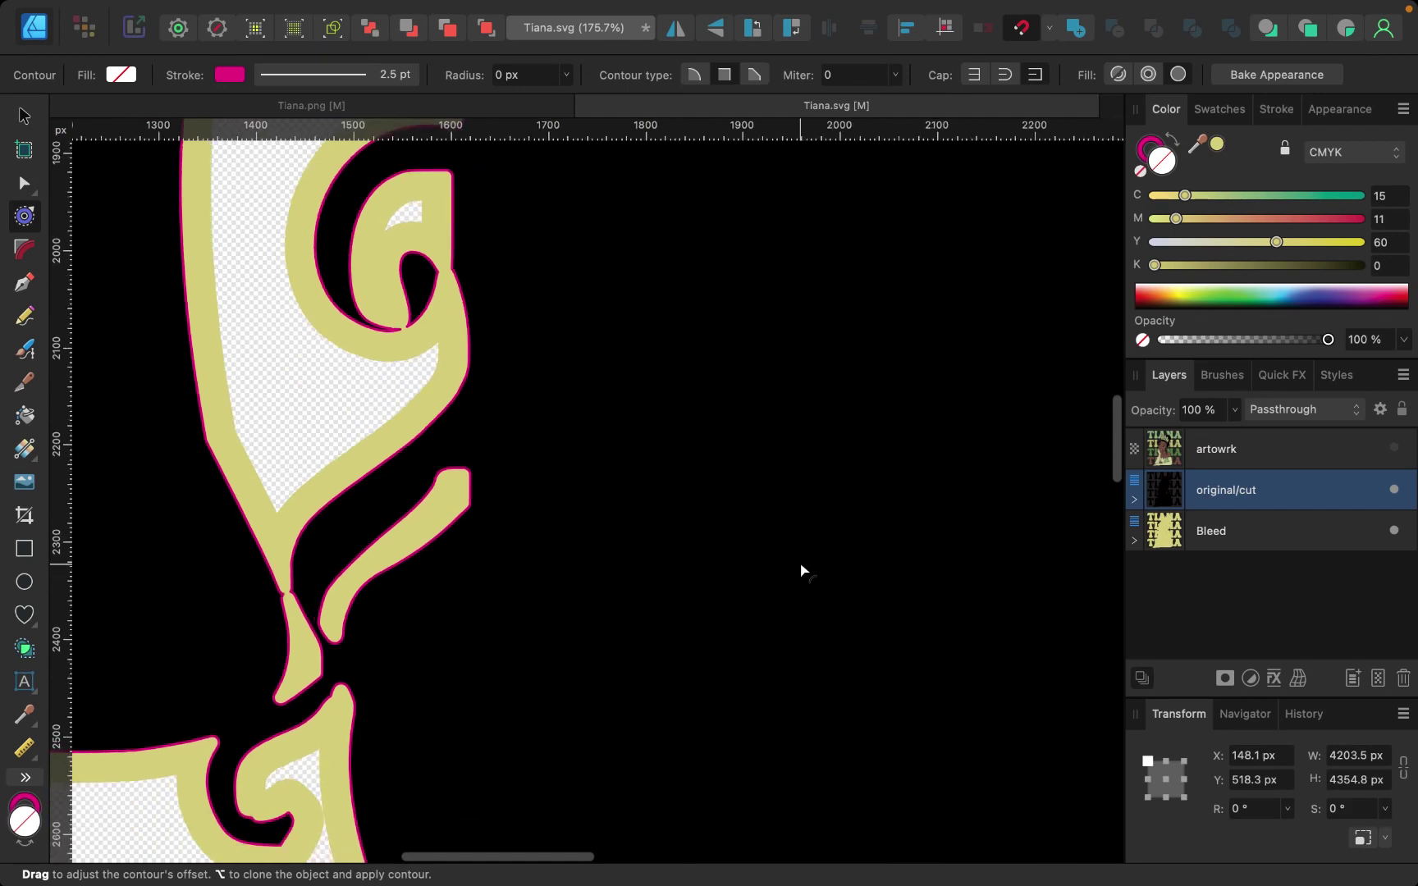
scroll(801, 570, "left", 4)
scroll(801, 570, "up", 8)
scroll(801, 570, "left", 8)
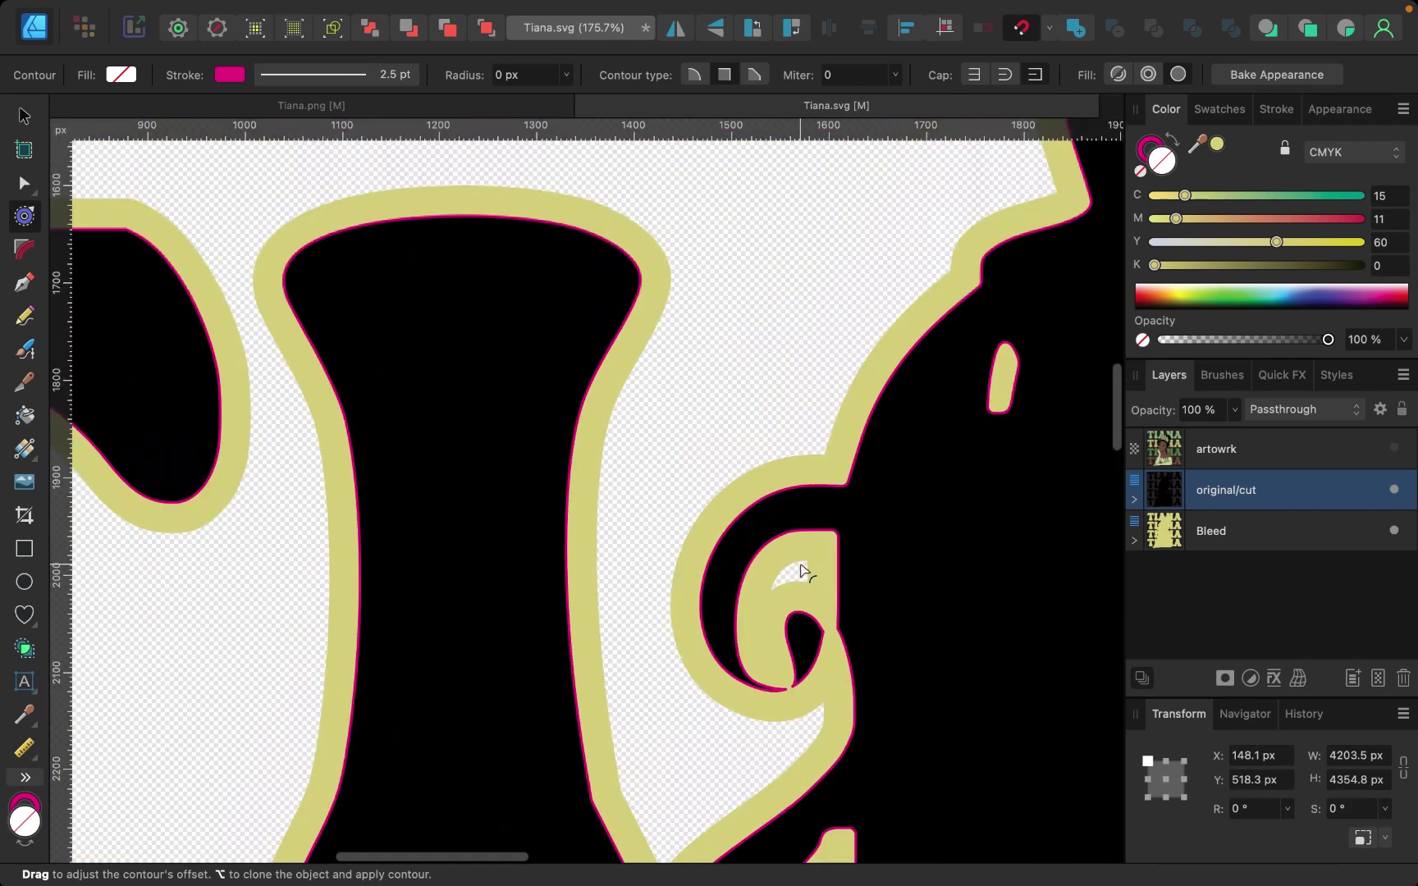
scroll(804, 572, "right", 10)
scroll(805, 572, "down", 4)
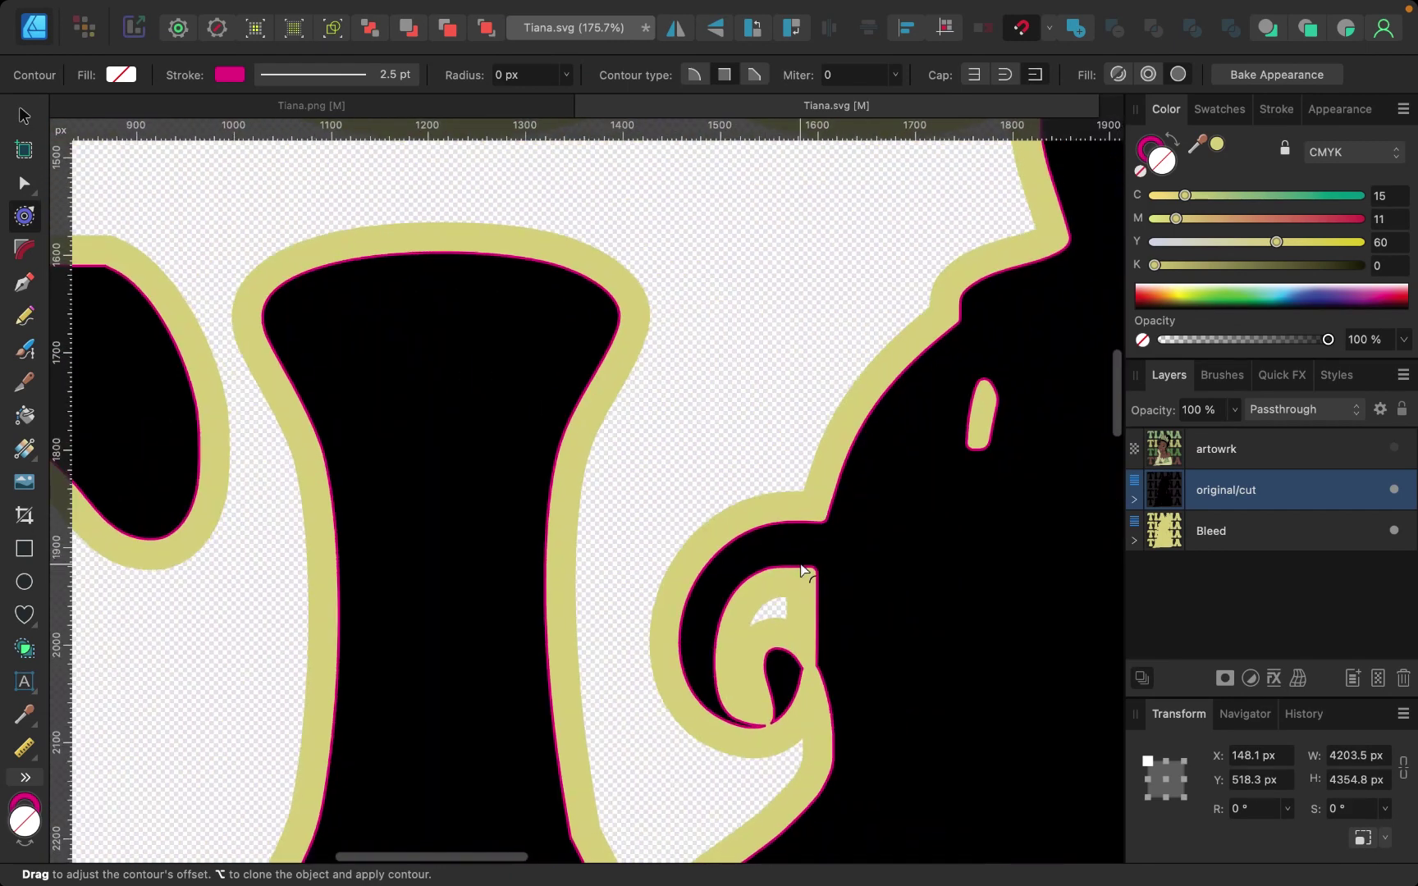
Toggle the artwork layer's visibility repeatedly, leaving it hidden to compare the cut line.
left_click(1396, 448)
left_click(1395, 448)
left_click(1396, 448)
left_click(1399, 451)
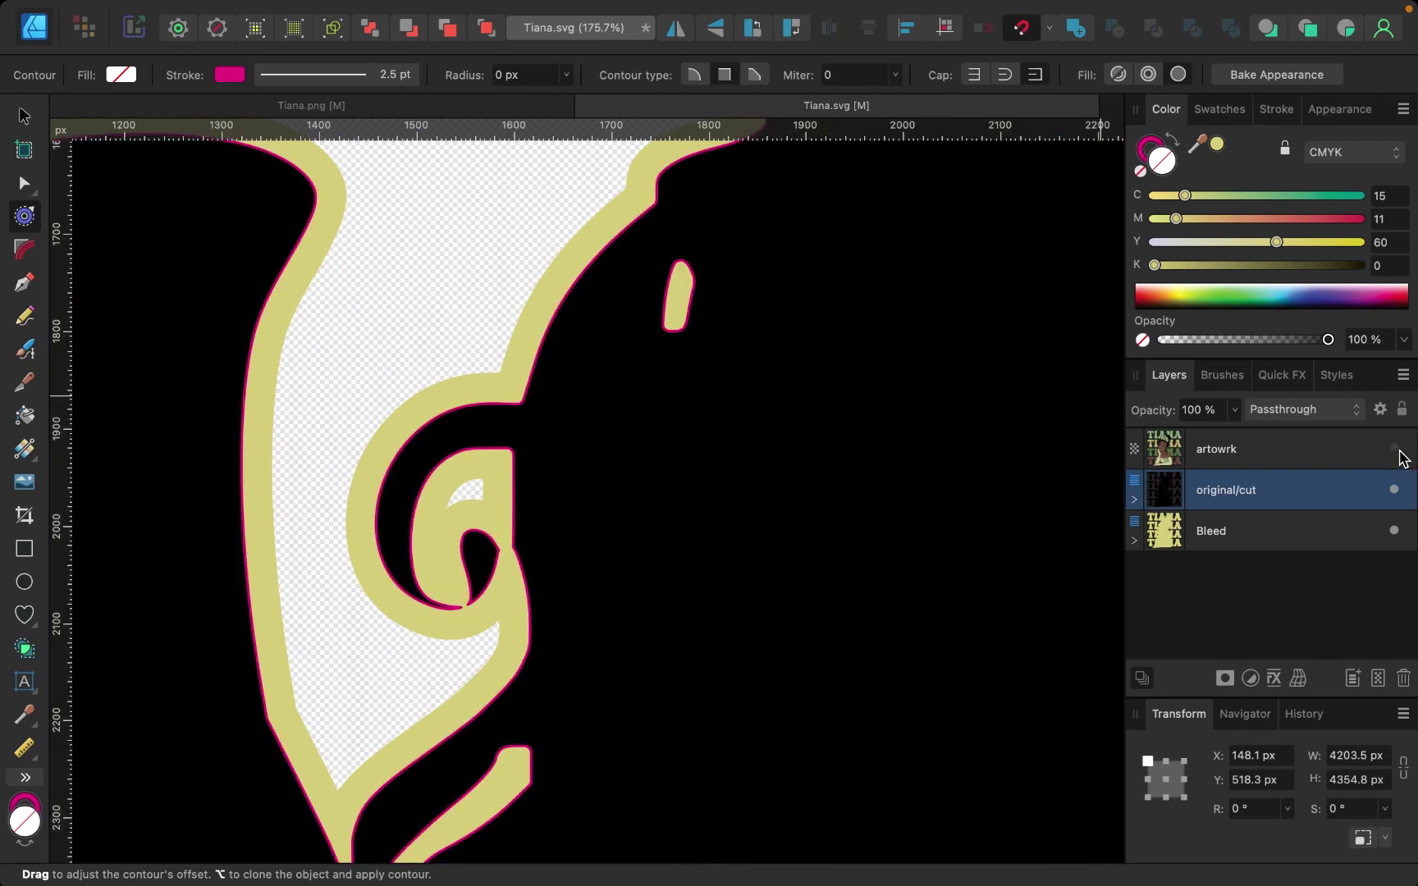
left_click(1400, 451)
left_click(1395, 449)
left_click(1395, 448)
left_click(1395, 448)
Adjust the original/cut layer's contour radius slightly, then show the artwork layer again.
left_click(1283, 488)
left_click(26, 214)
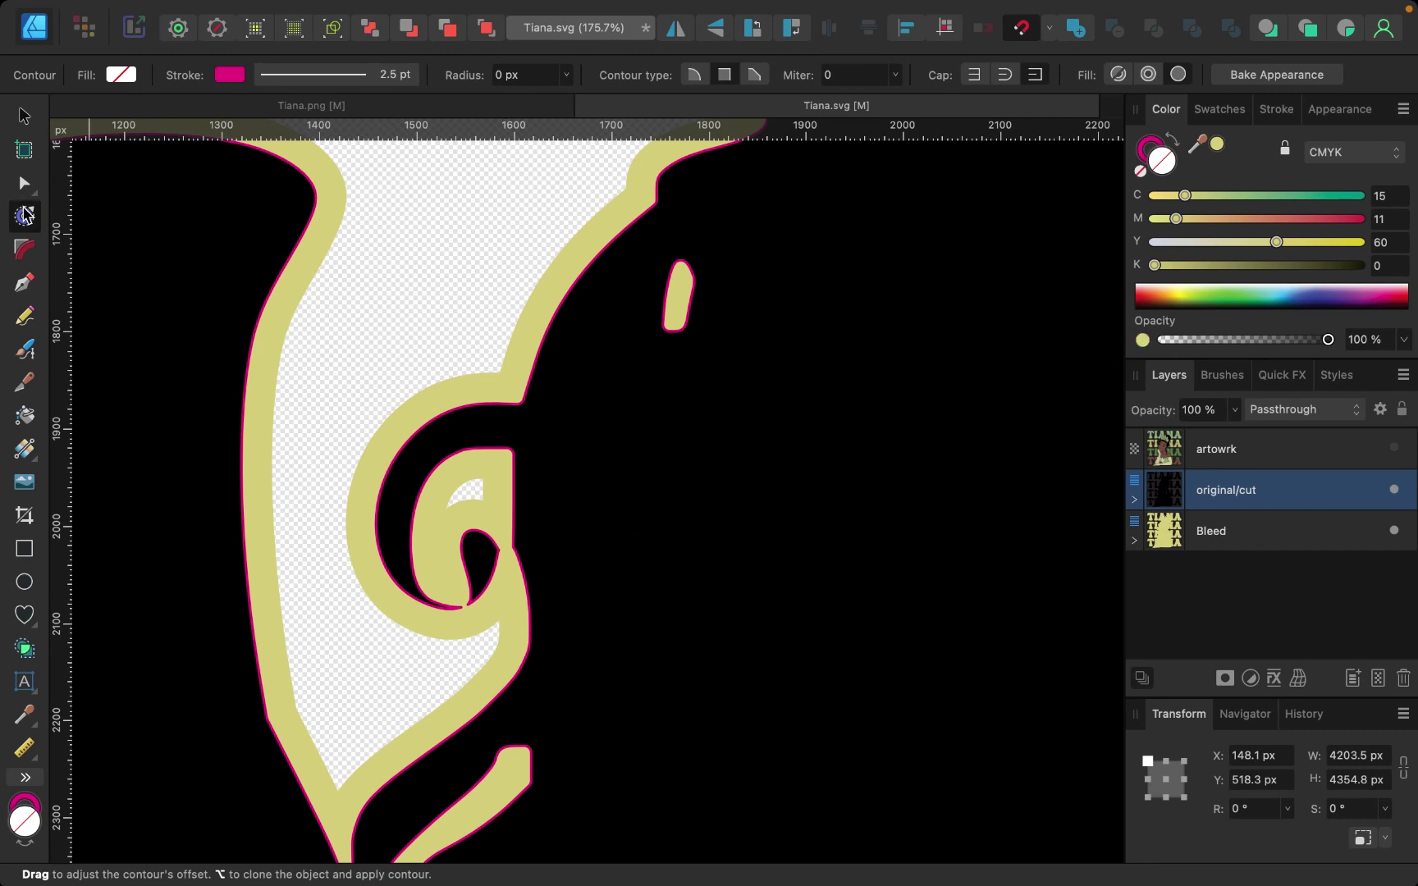
left_click(569, 76)
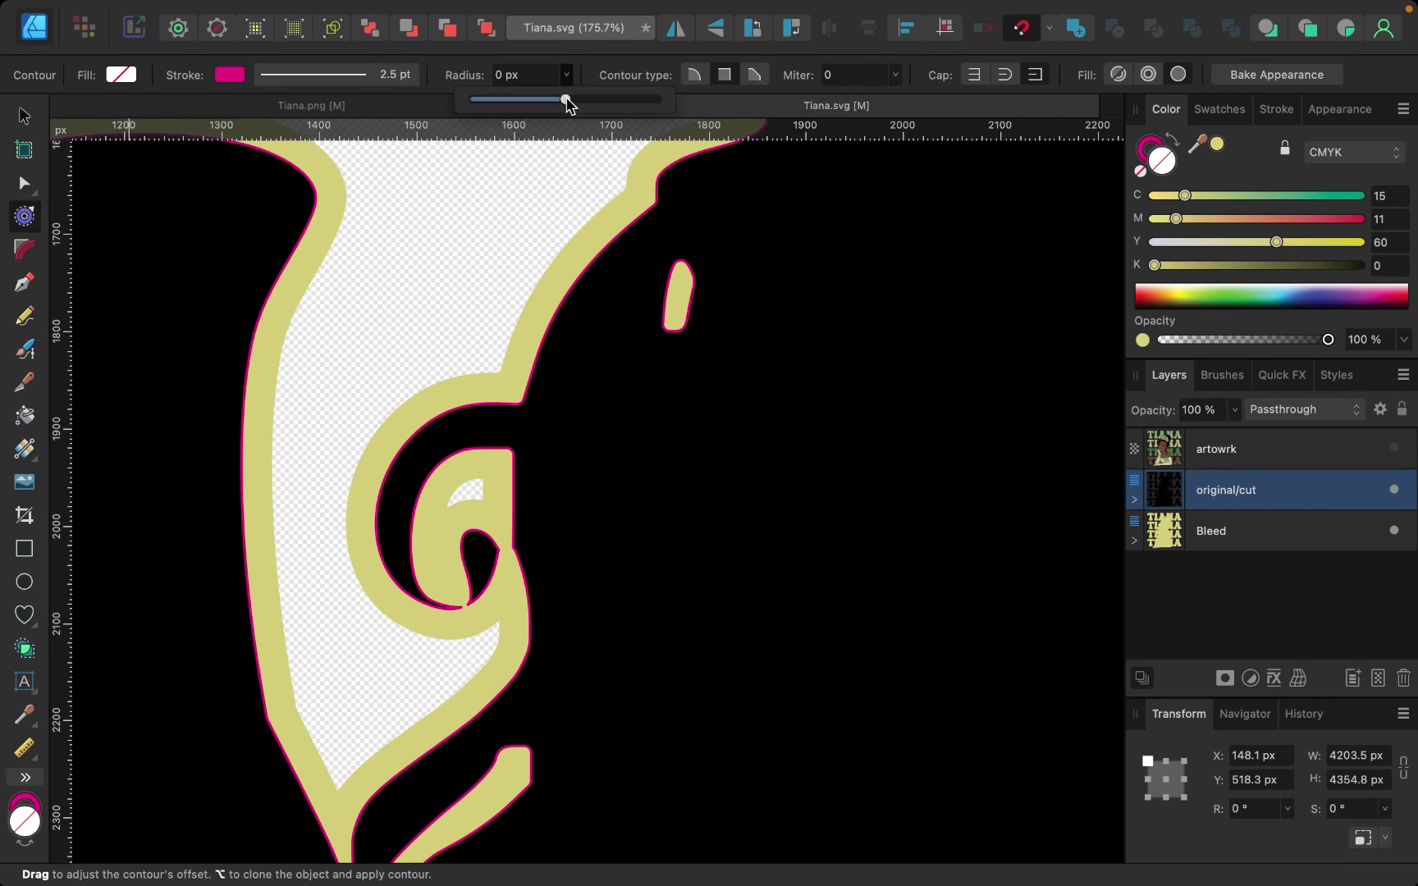
left_click(566, 100)
left_click_drag(566, 100, 571, 100)
left_click(1394, 448)
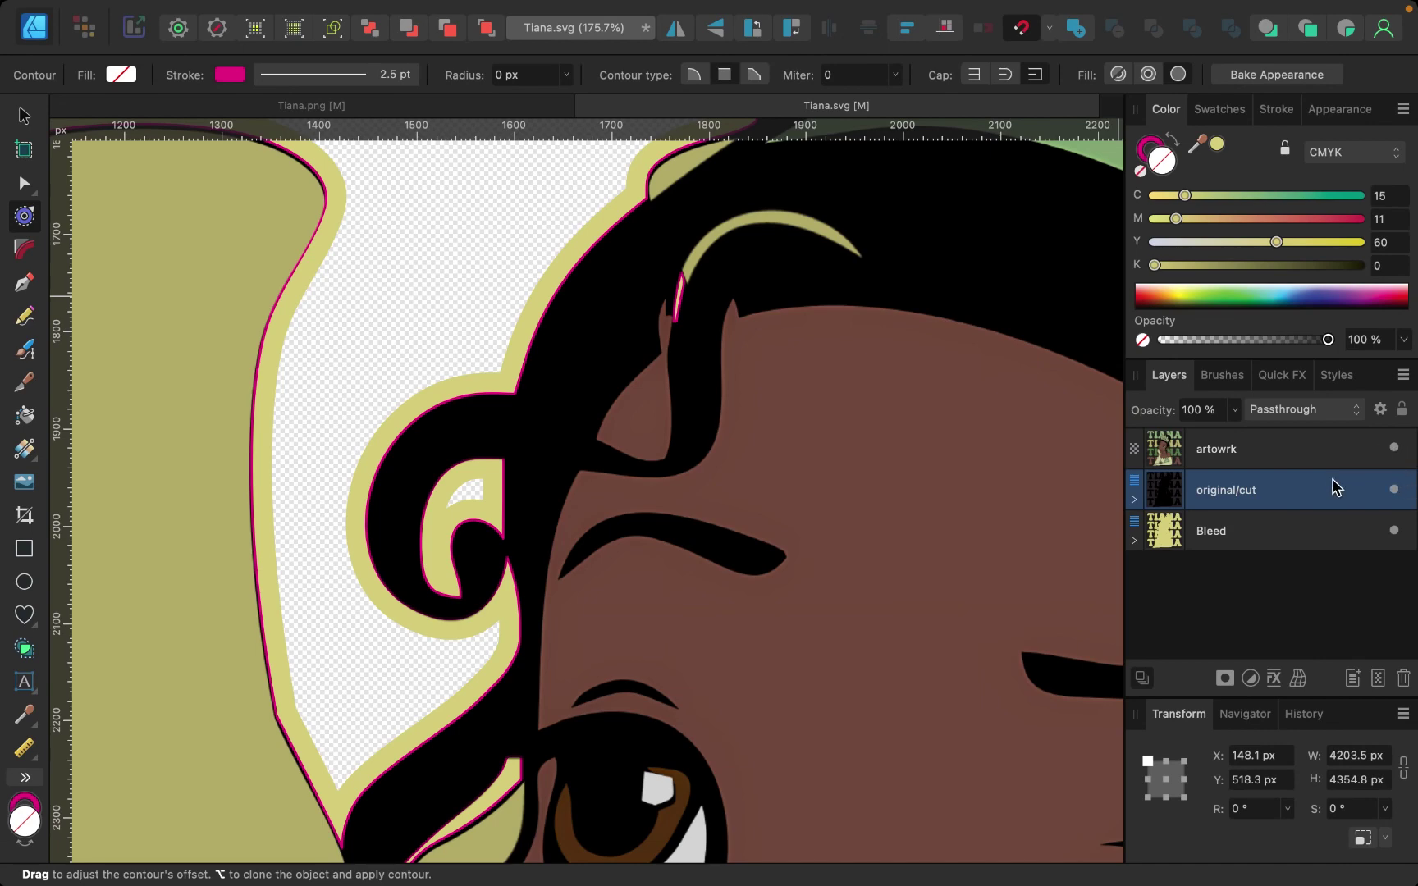
Zoom around the canvas and switch desktop spaces before returning to Affinity Designer.
scroll(832, 566, "down", 10)
scroll(832, 567, "left", 2)
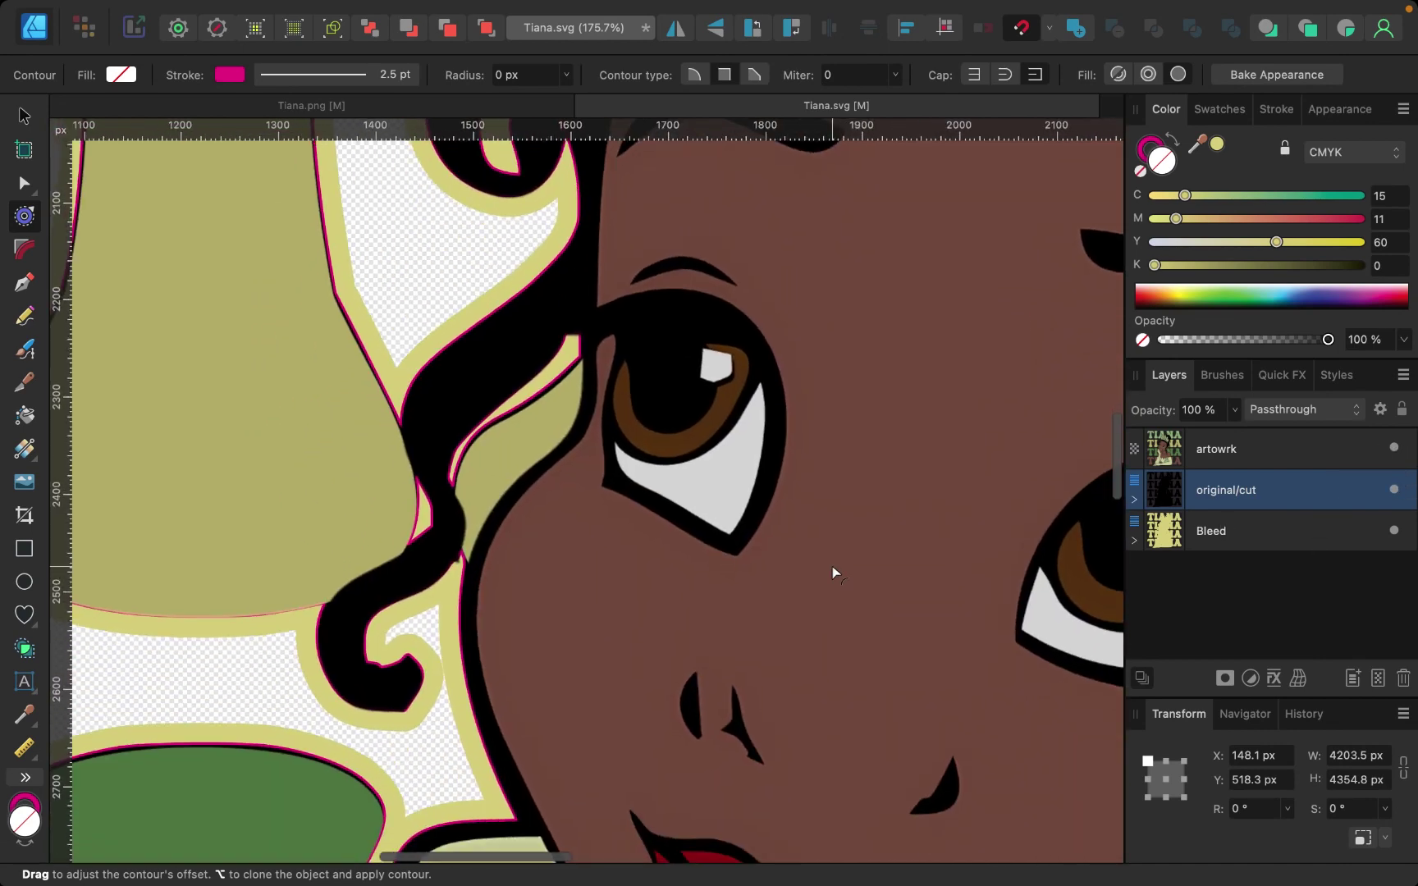
scroll(595, 426, "up", 5)
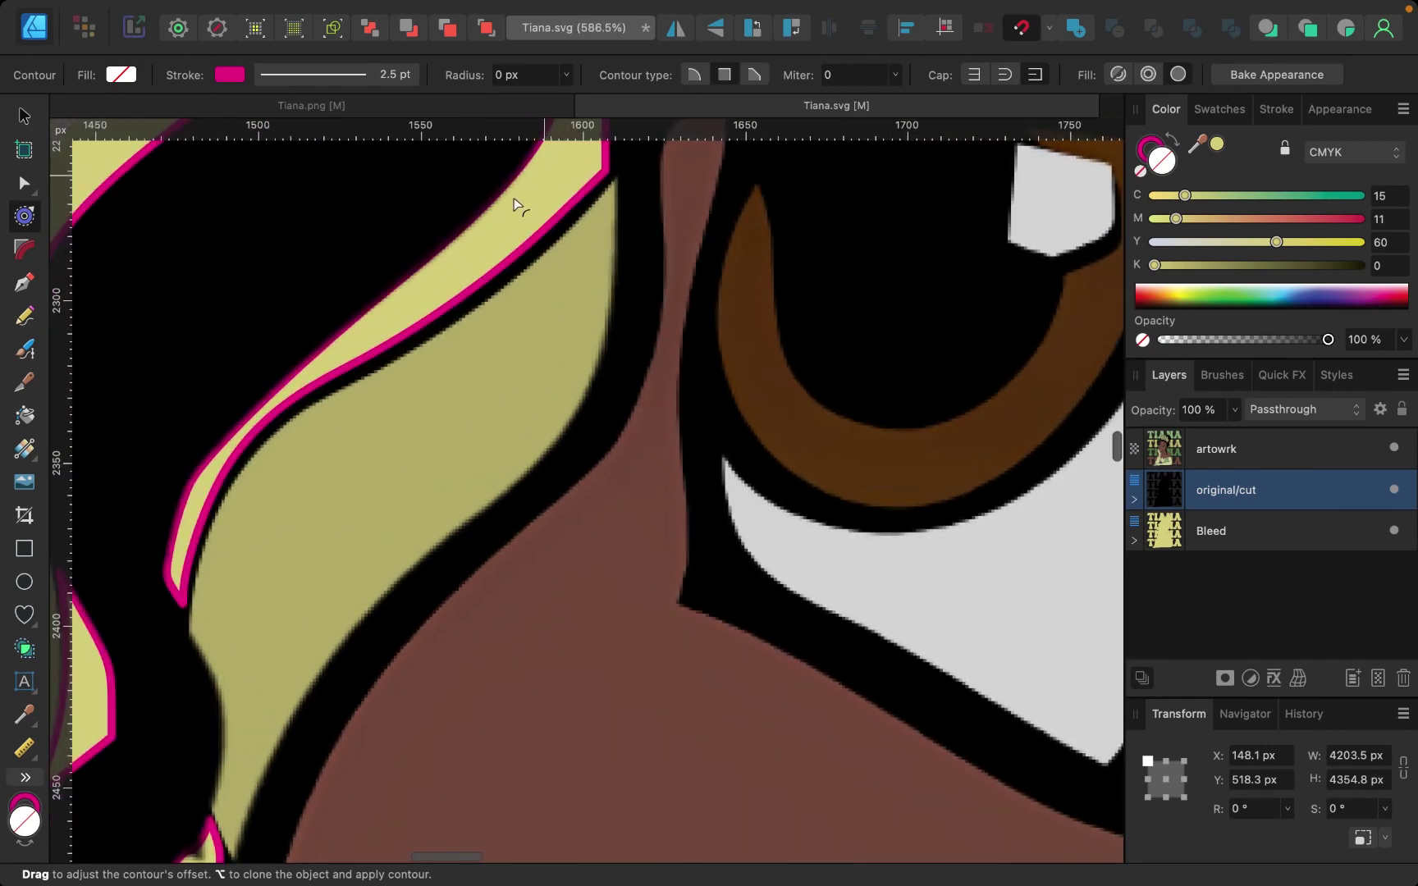
scroll(199, 617, "down", 4)
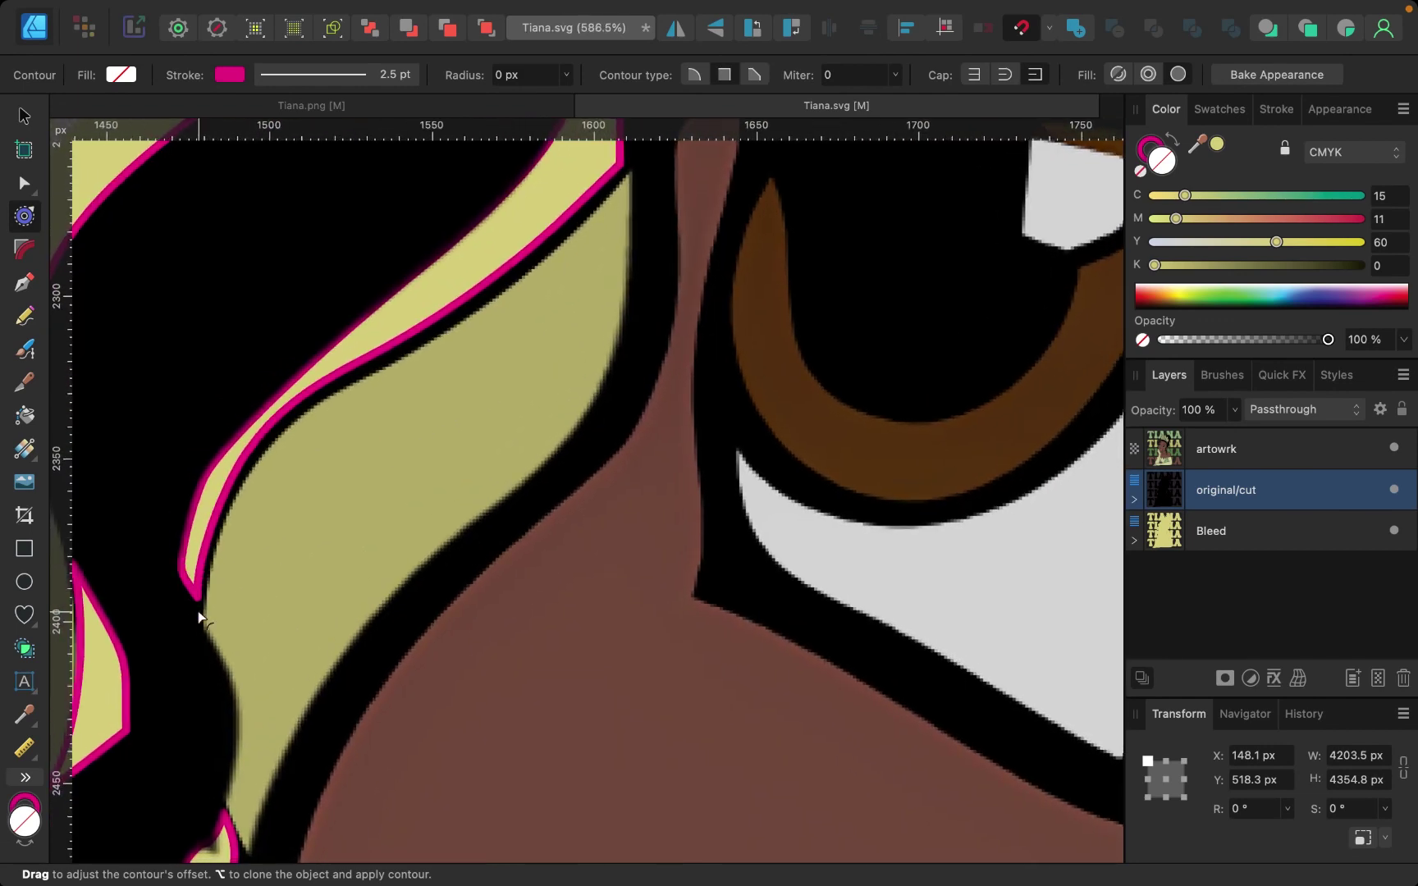
scroll(199, 617, "down", 3)
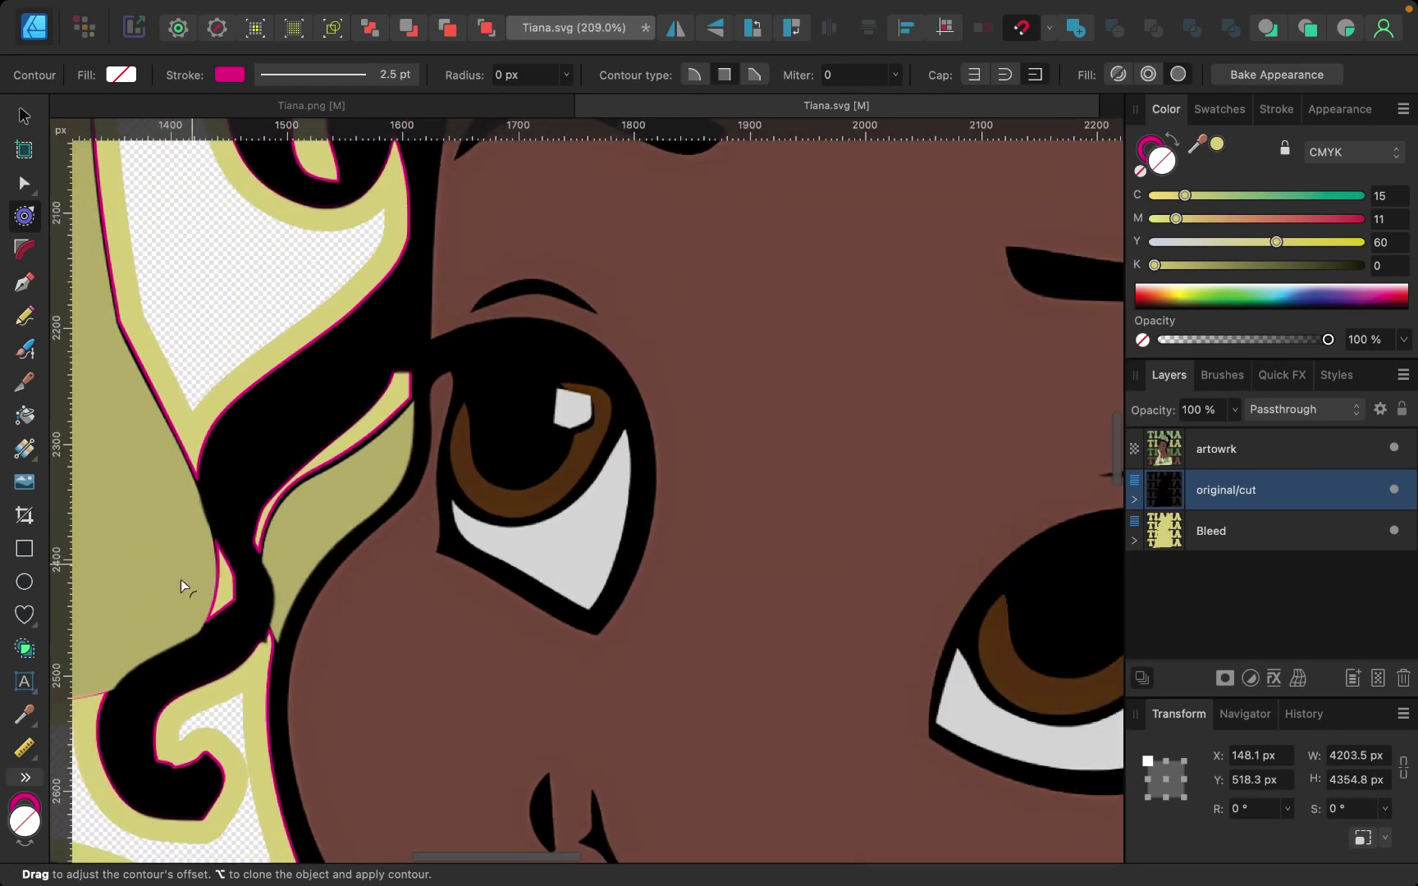
scroll(365, 603, "down", 3)
scroll(366, 595, "down", 1)
key("ctrl+Left")
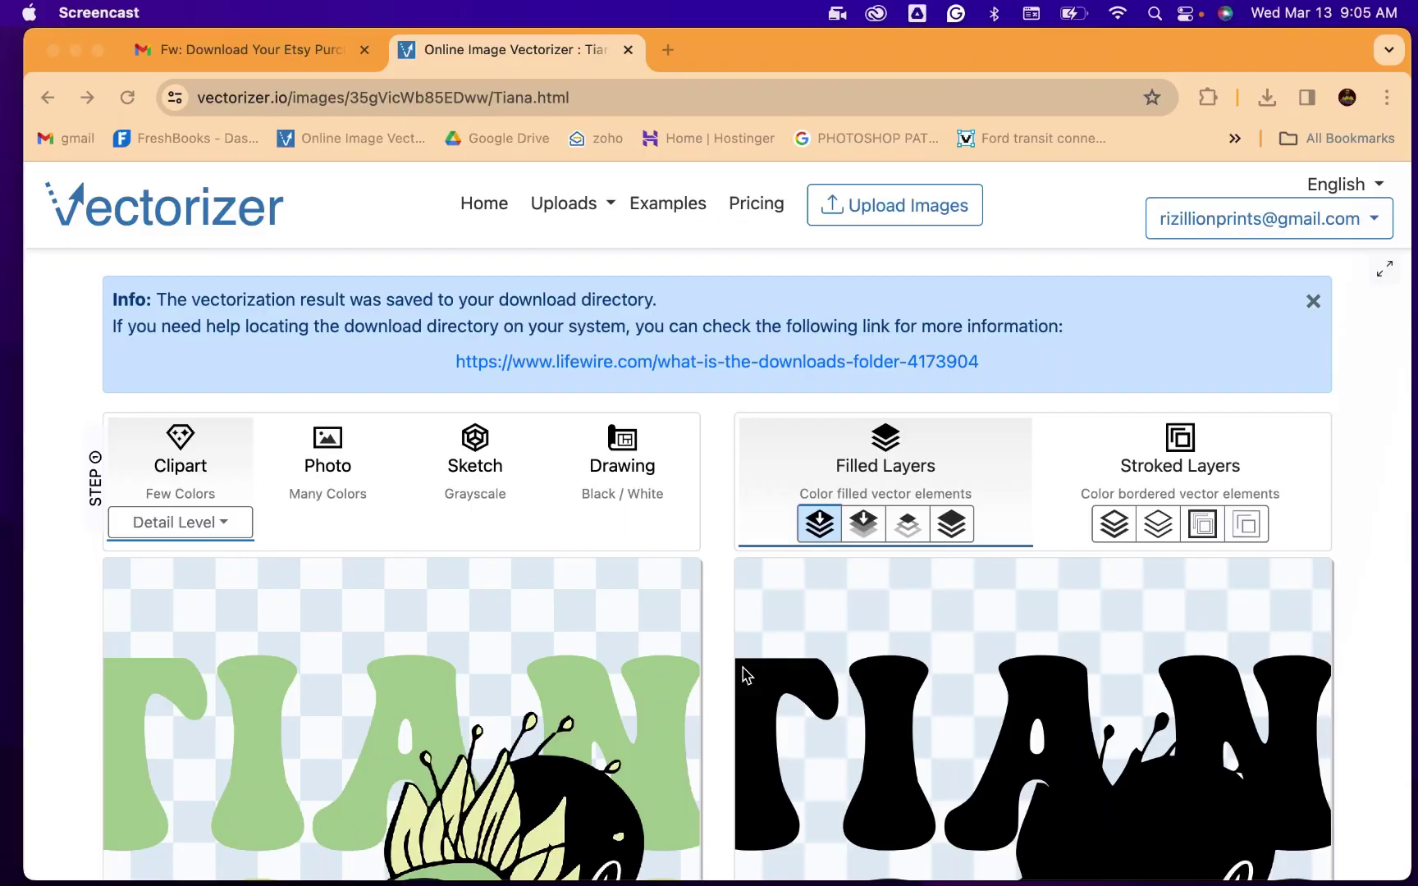
key("ctrl+Up")
left_click(962, 841)
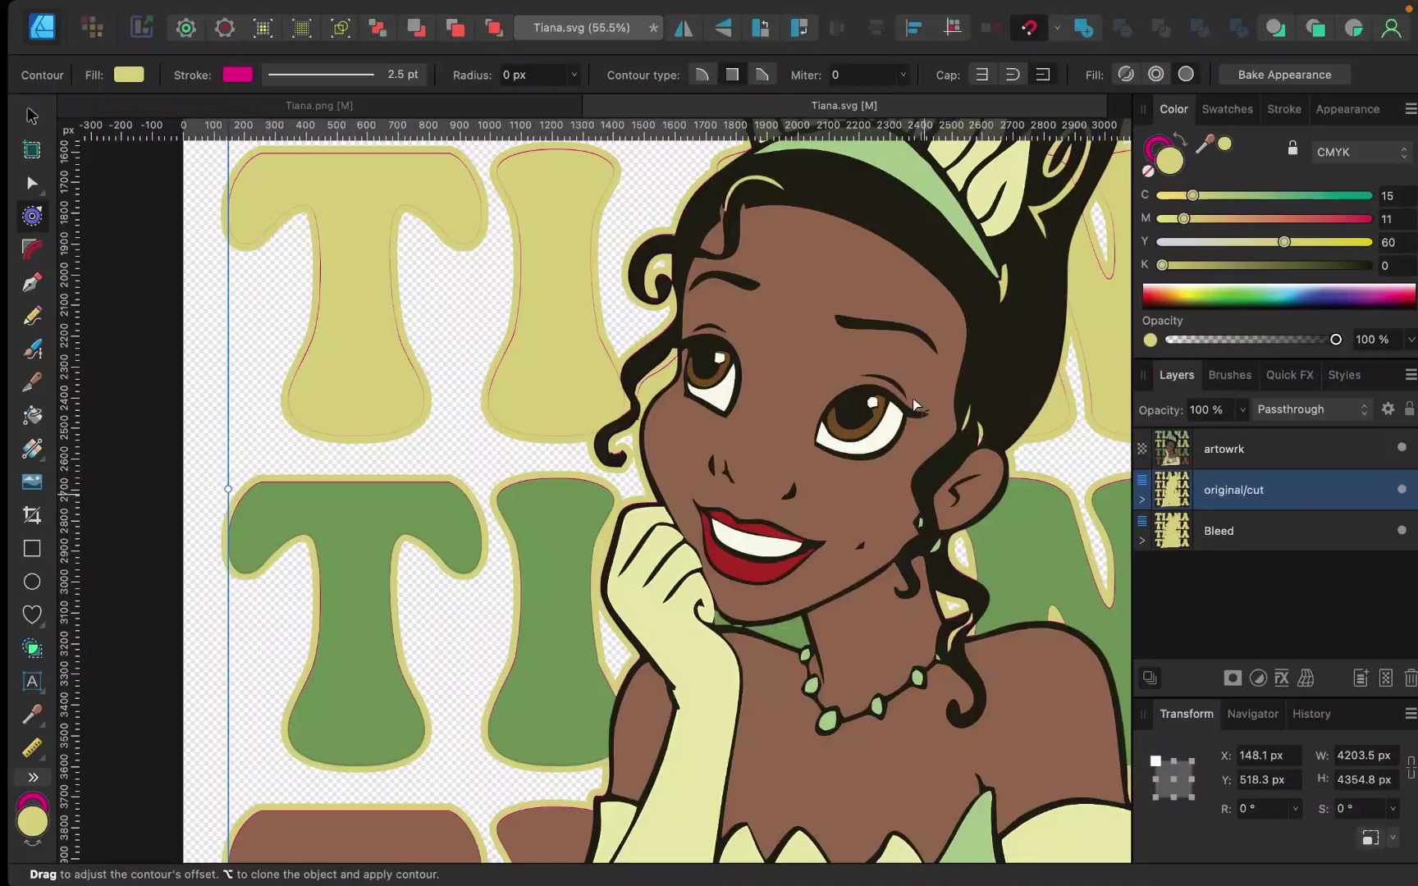
Hide the artwork layer to reveal the yellow bleed shapes traced by pink cut lines.
scroll(651, 443, "down", 4)
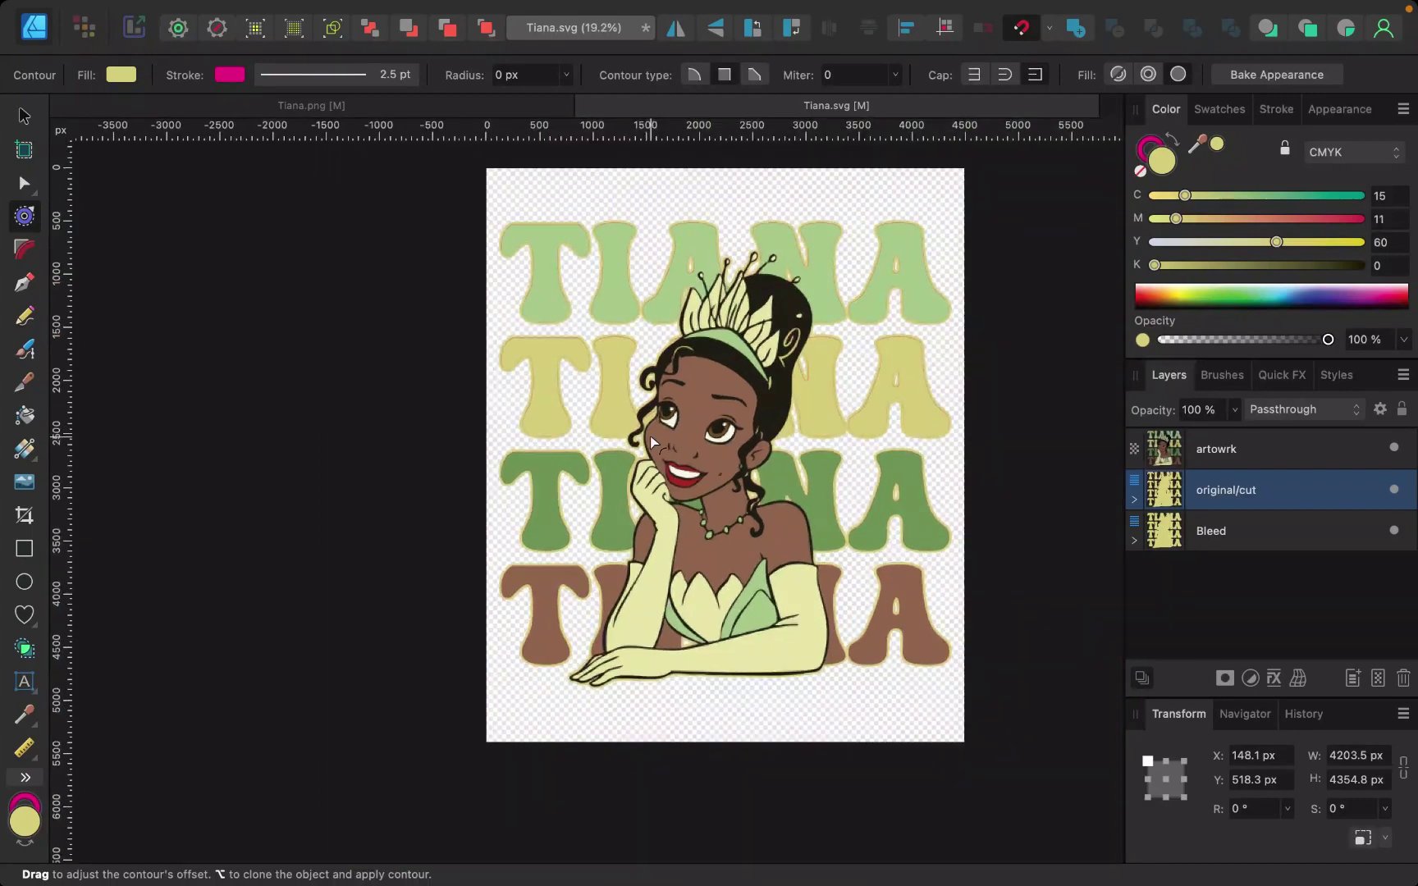
scroll(650, 443, "up", 3)
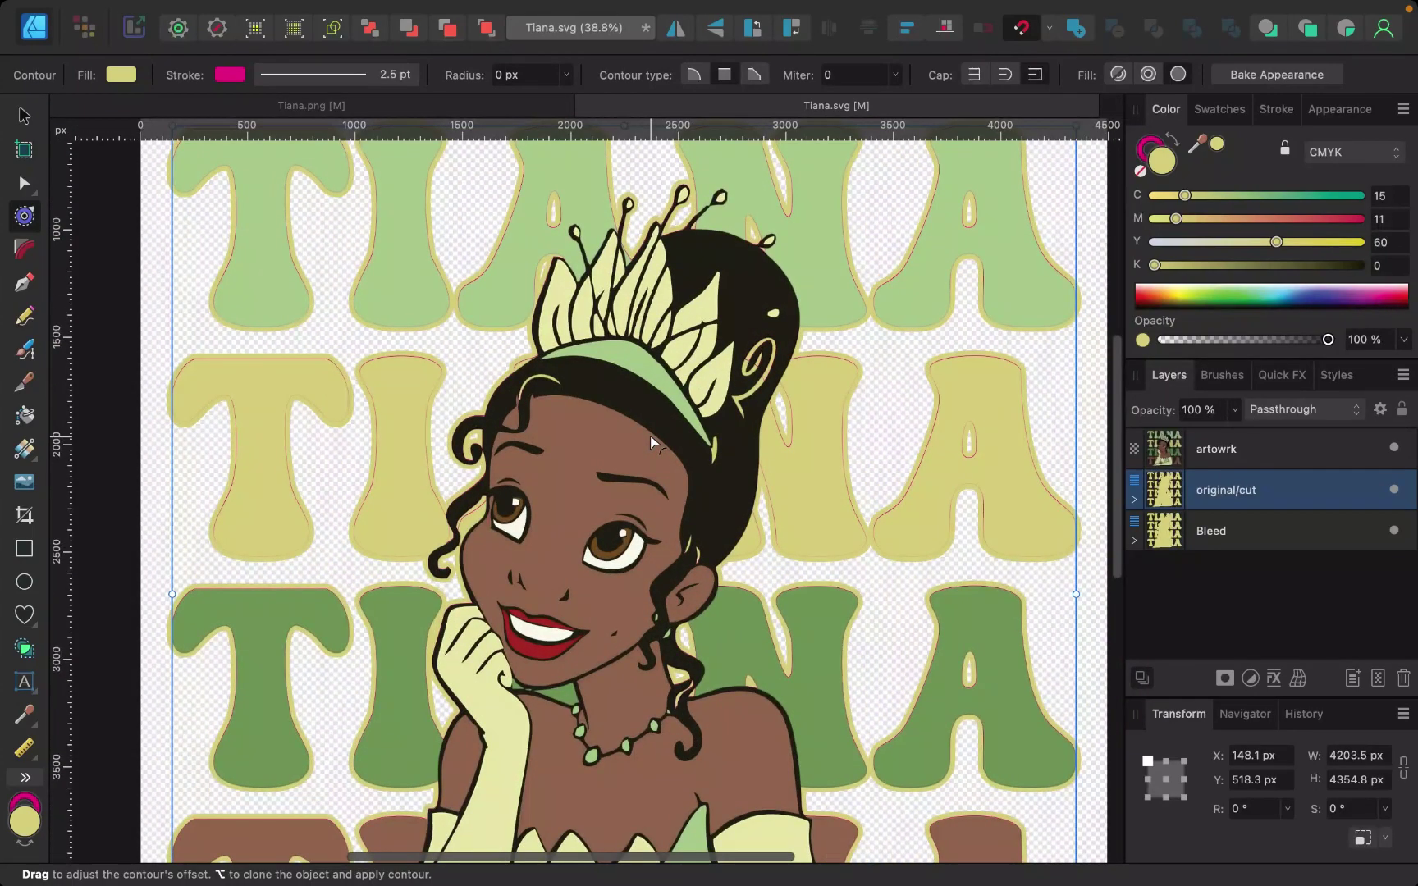
scroll(651, 444, "down", 1)
left_click(1394, 448)
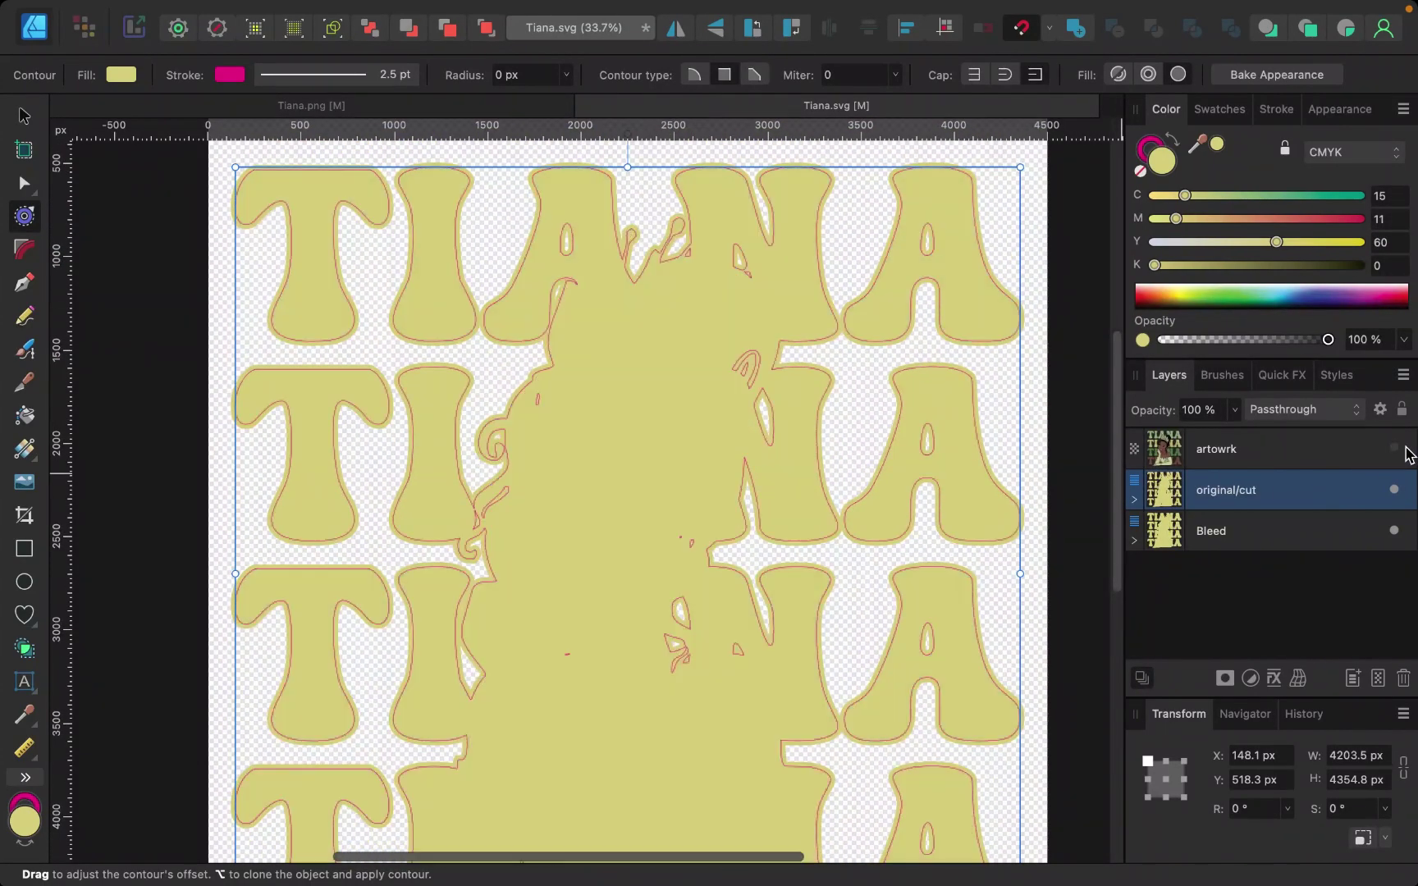
scroll(802, 493, "down", 5)
scroll(802, 493, "left", 2)
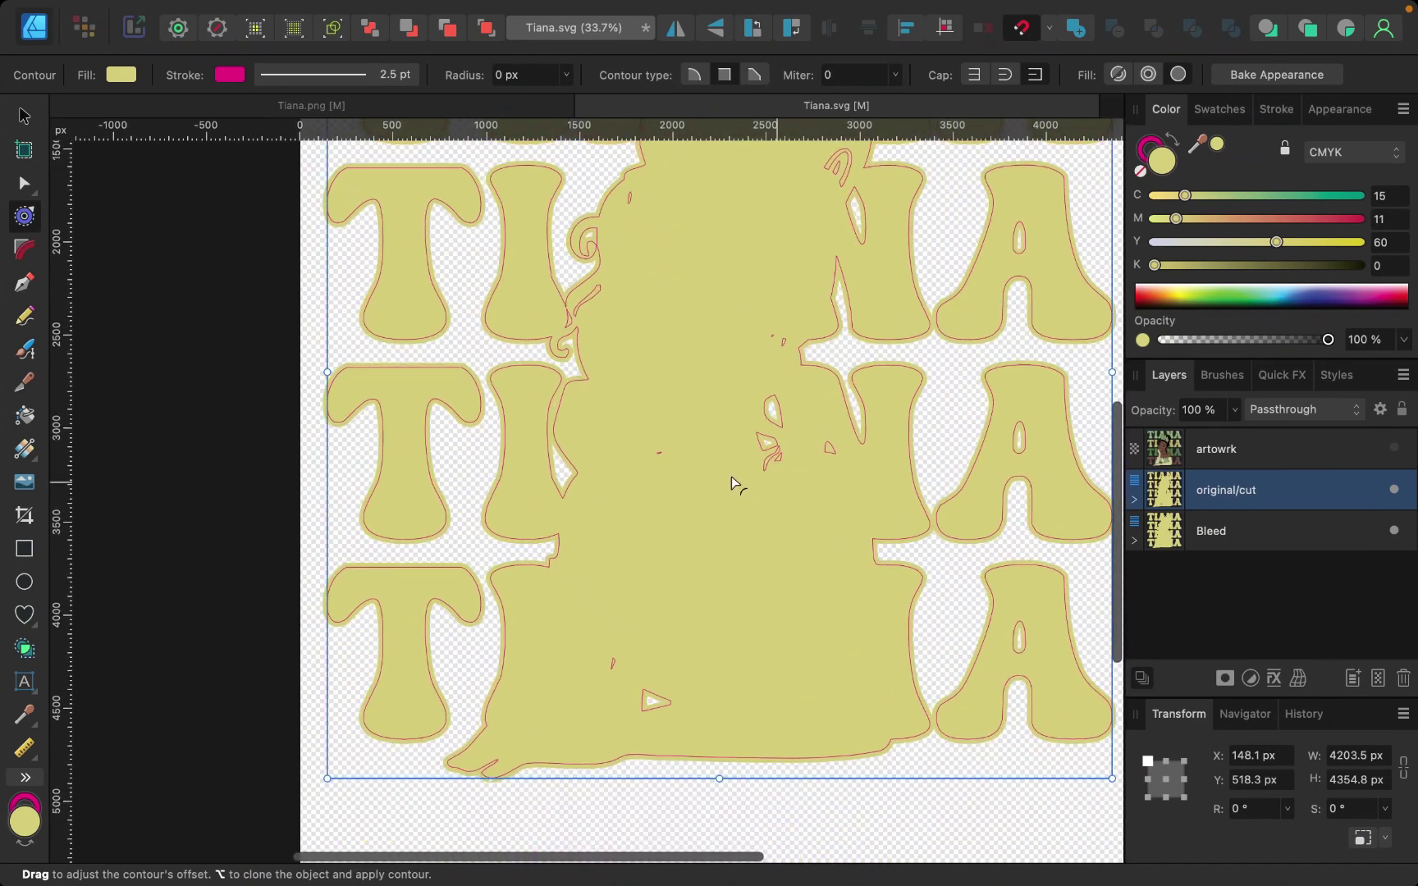
scroll(681, 563, "up", 5)
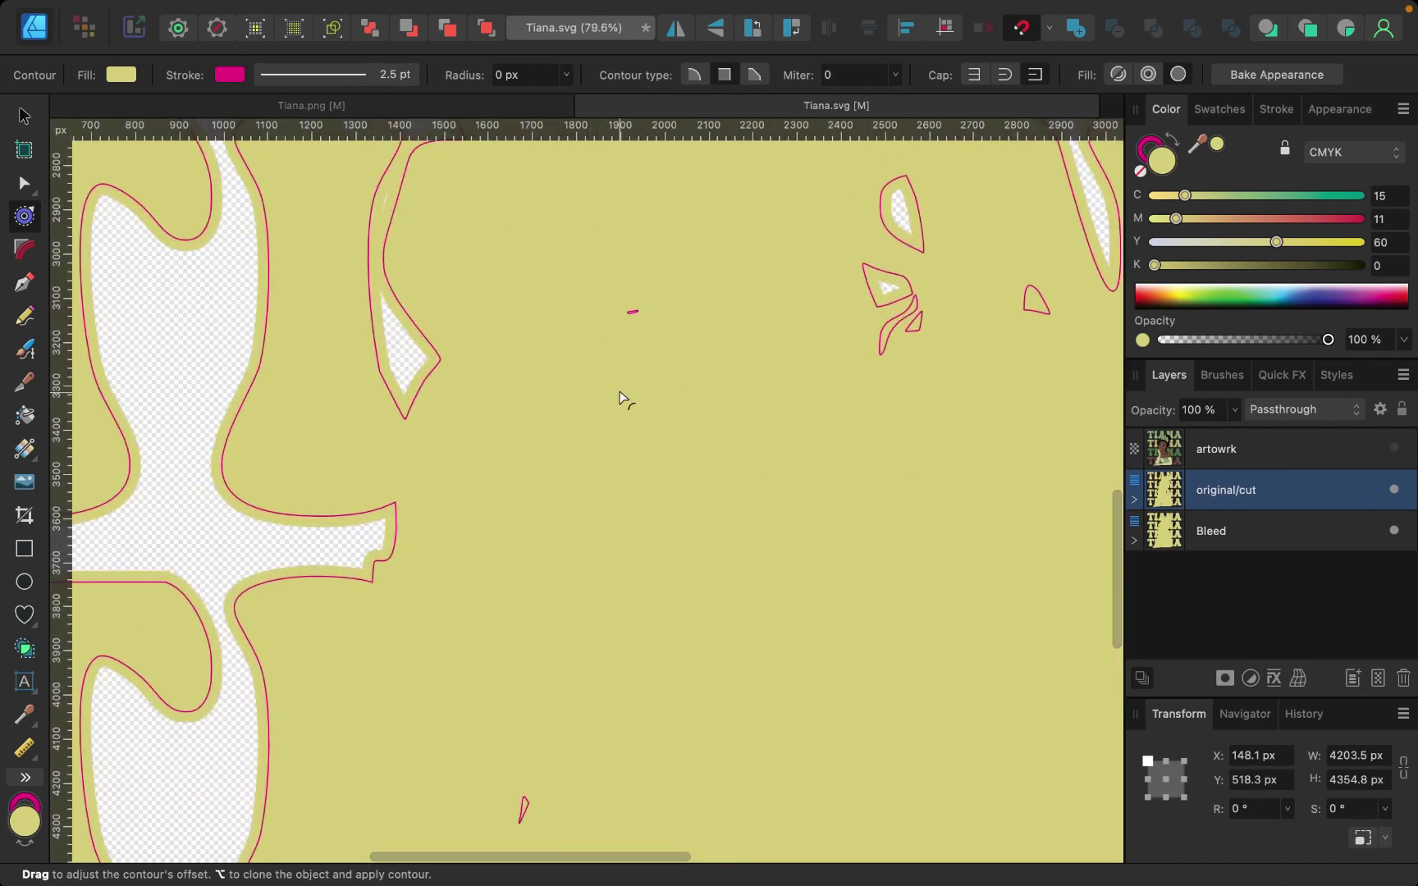
scroll(612, 405, "down", 4)
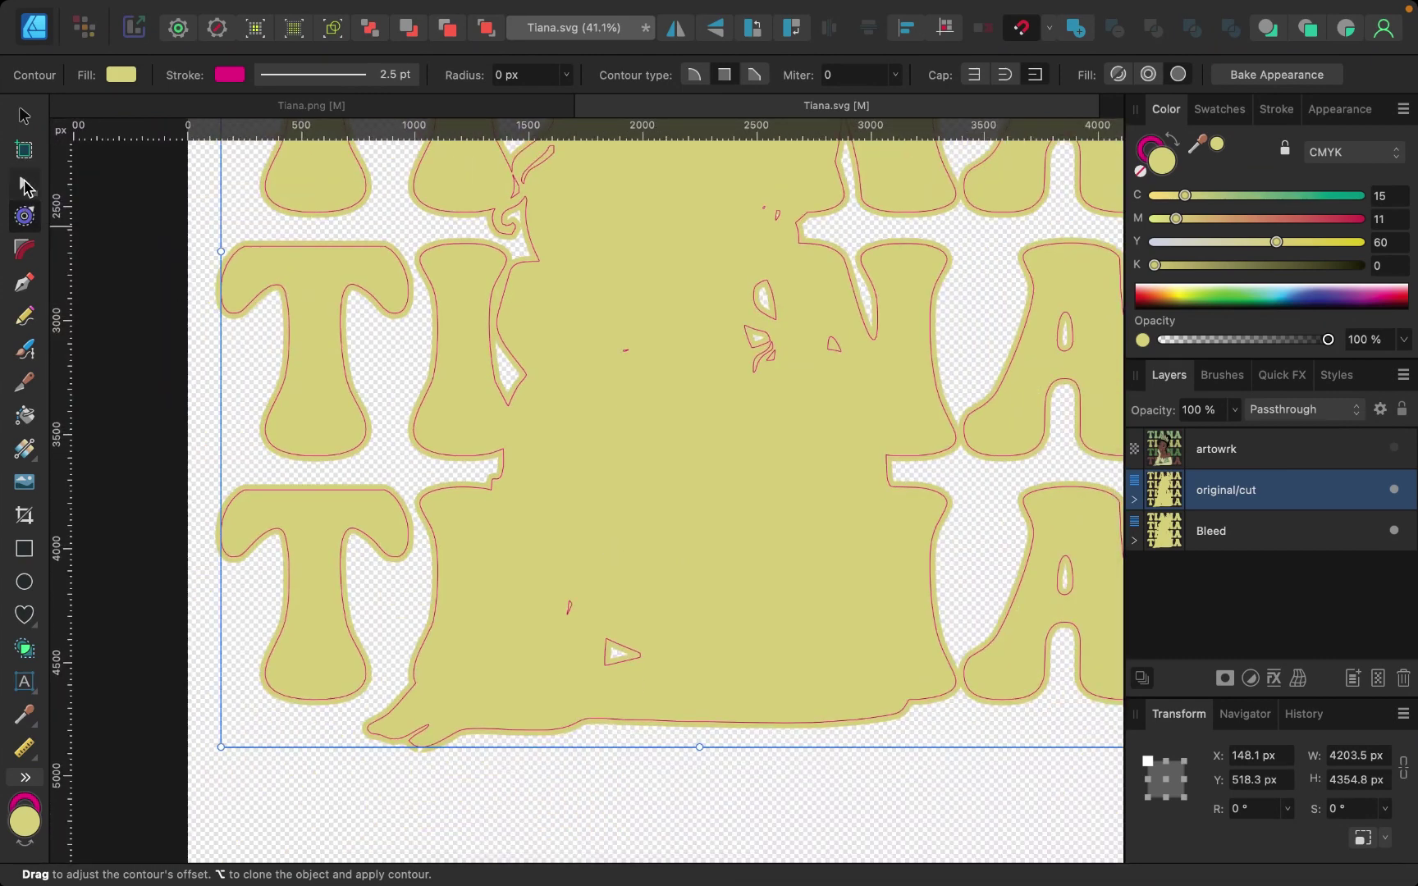
With the Node tool, delete three clusters of stray nodes from the large bleed shape.
left_click(24, 185)
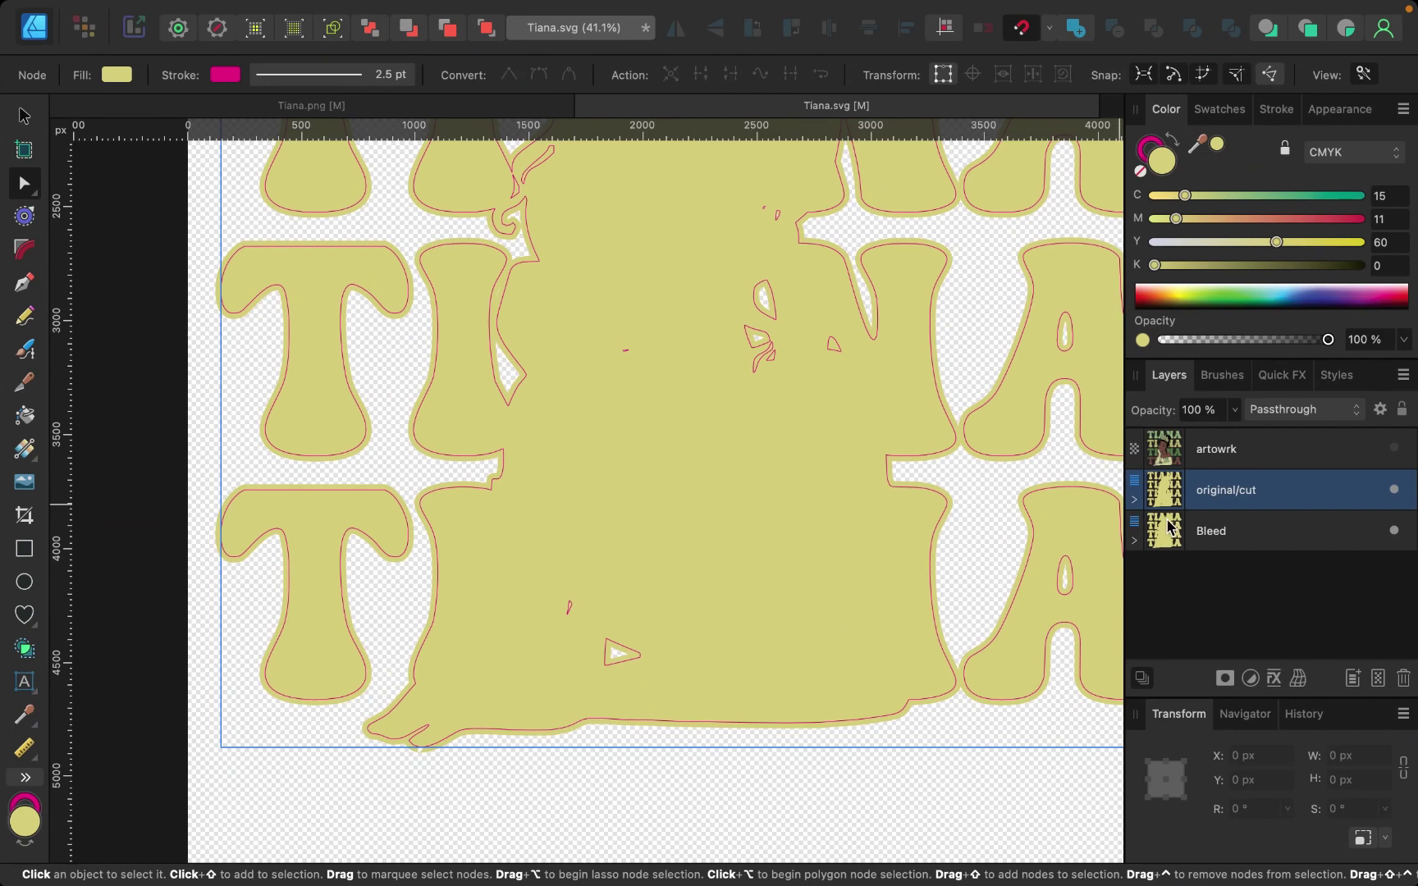
left_click(763, 471)
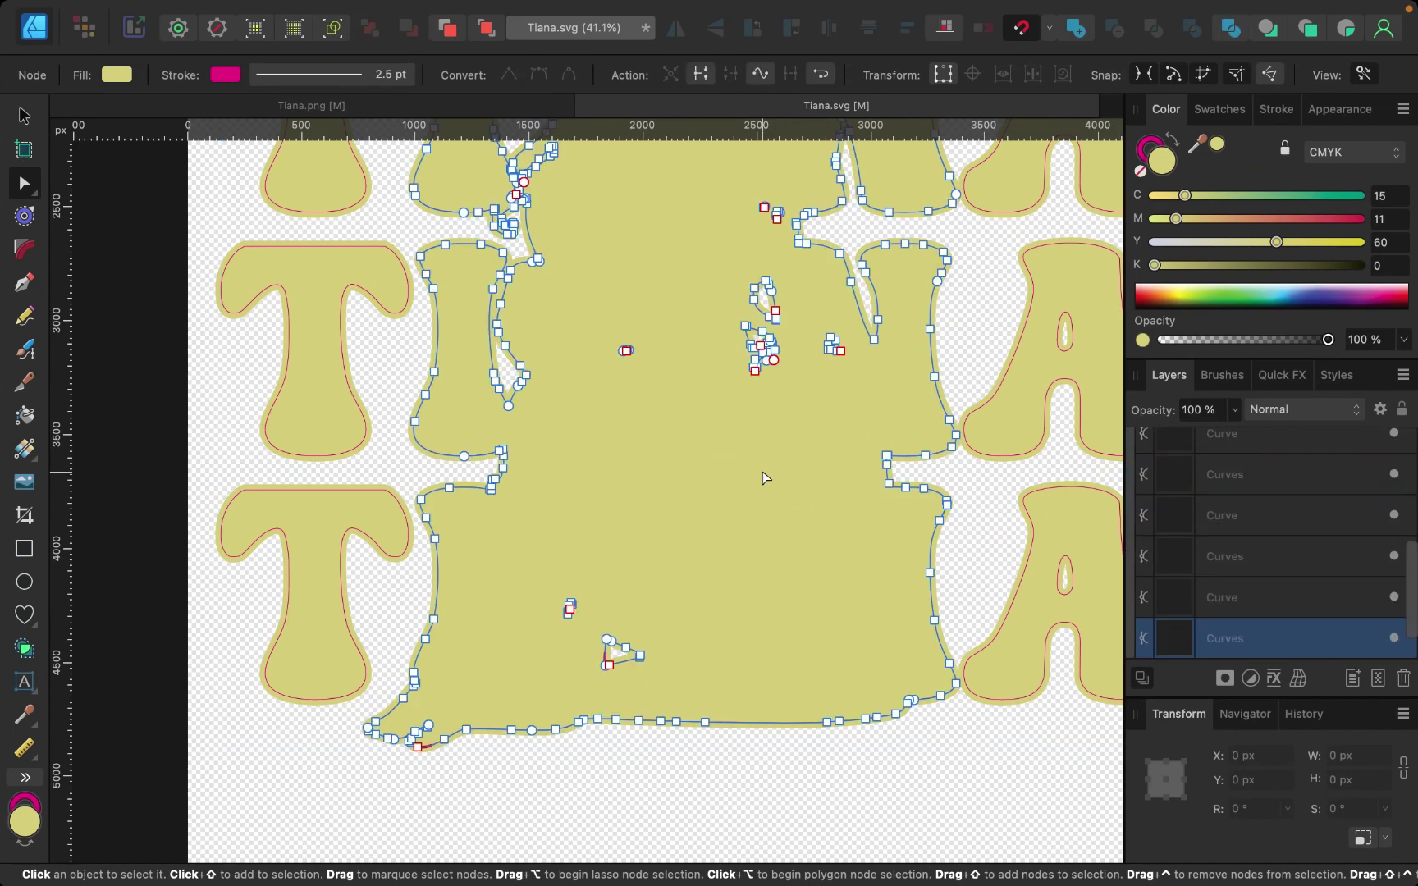
scroll(717, 415, "up", 1)
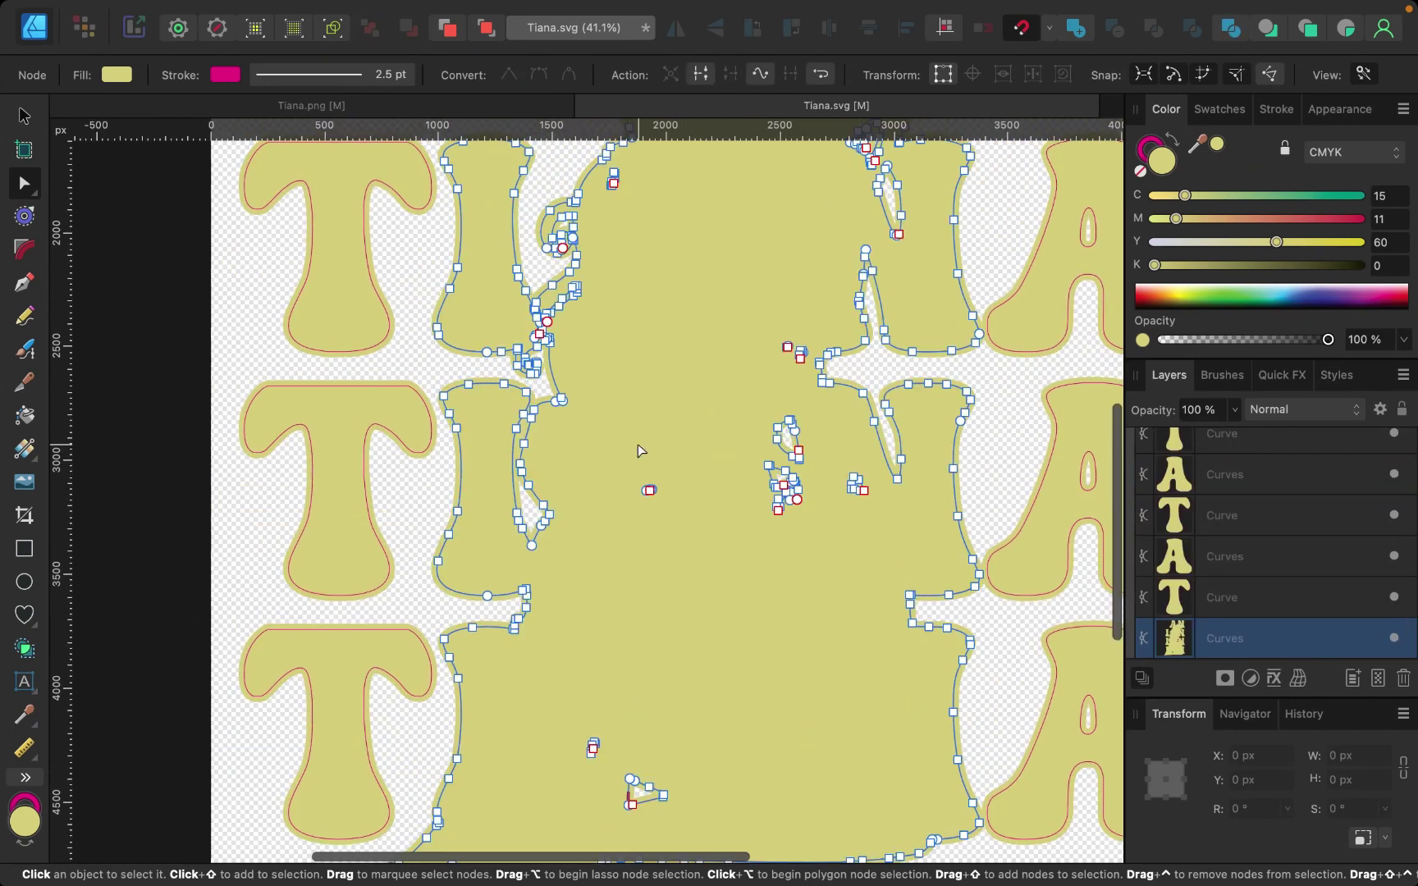
scroll(638, 444, "up", 5)
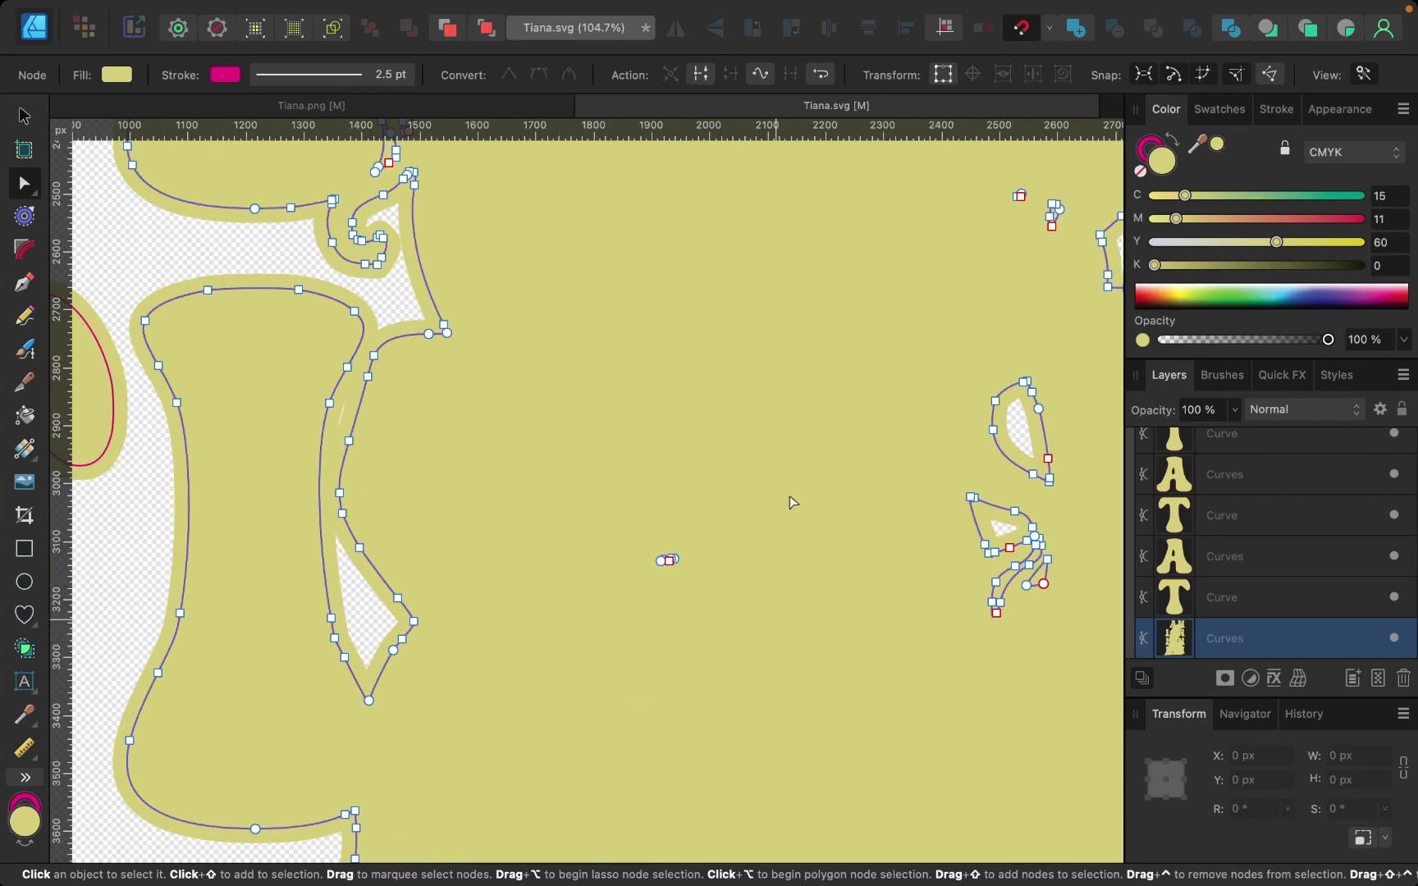
scroll(776, 693, "down", 5)
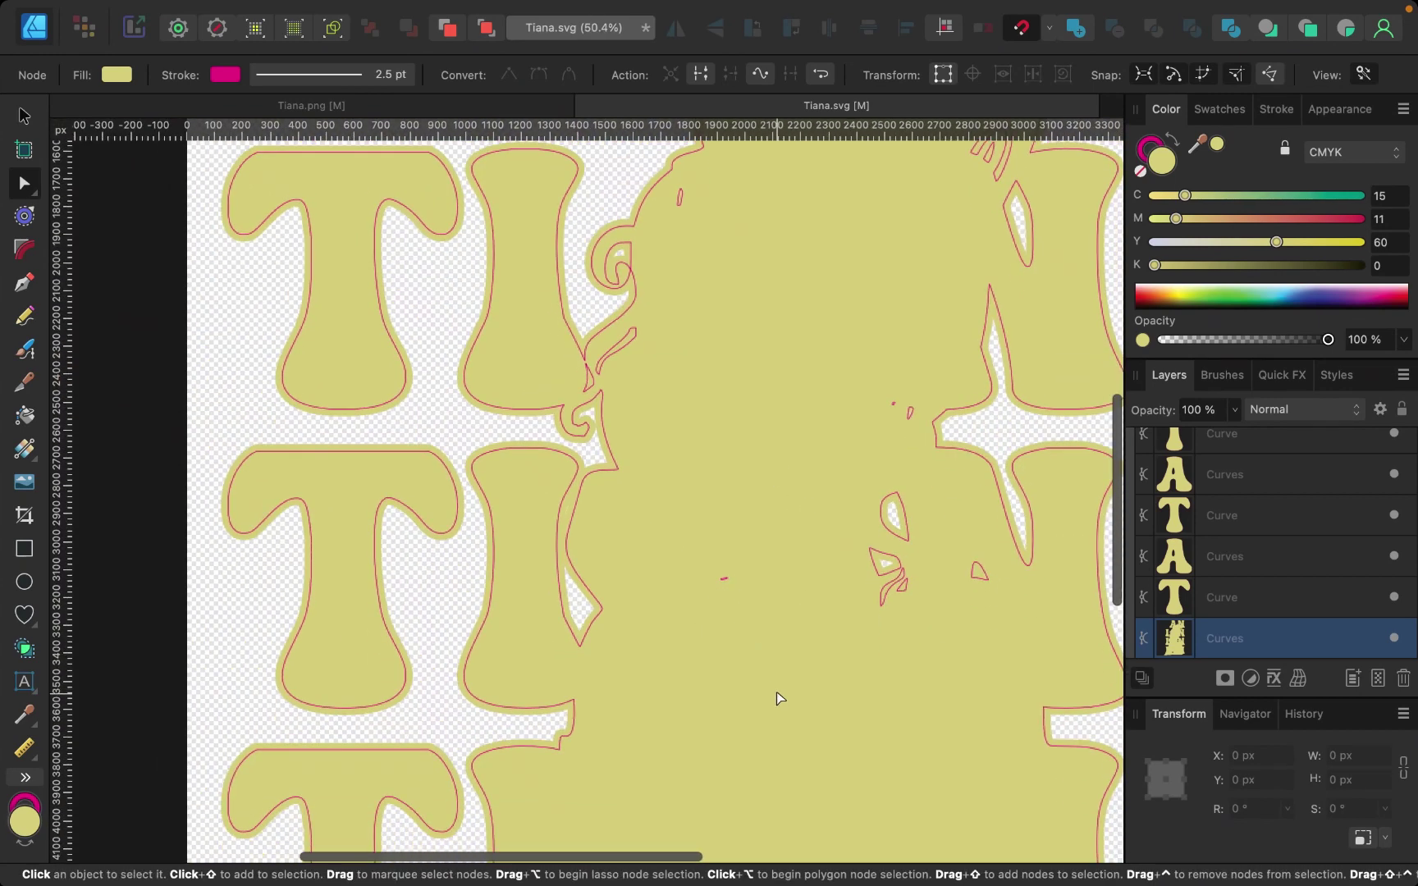
left_click_drag(671, 439, 795, 605)
key("BackSpace")
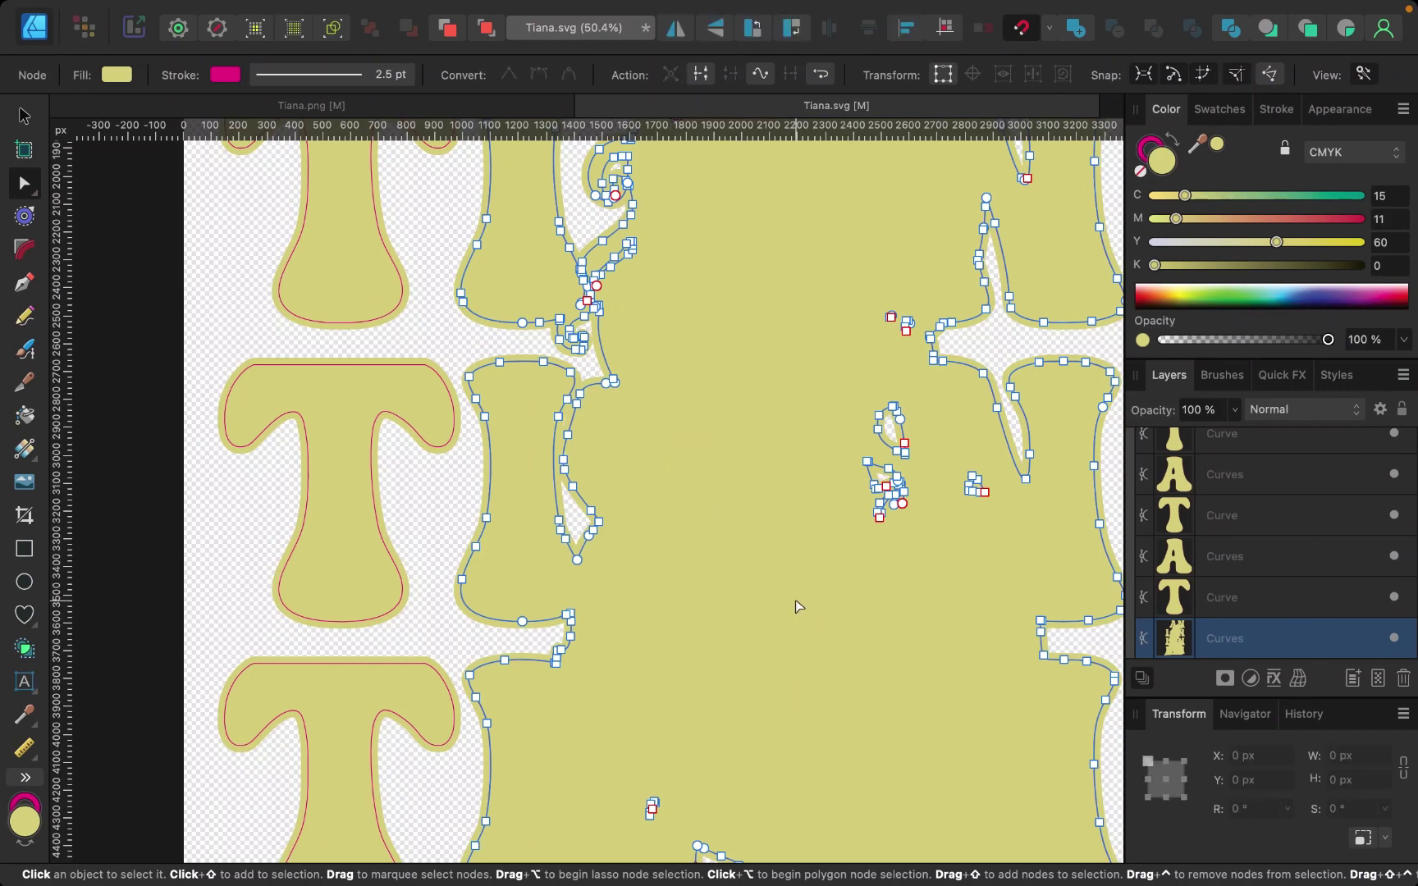
scroll(713, 557, "down", 5)
left_click_drag(630, 543, 698, 612)
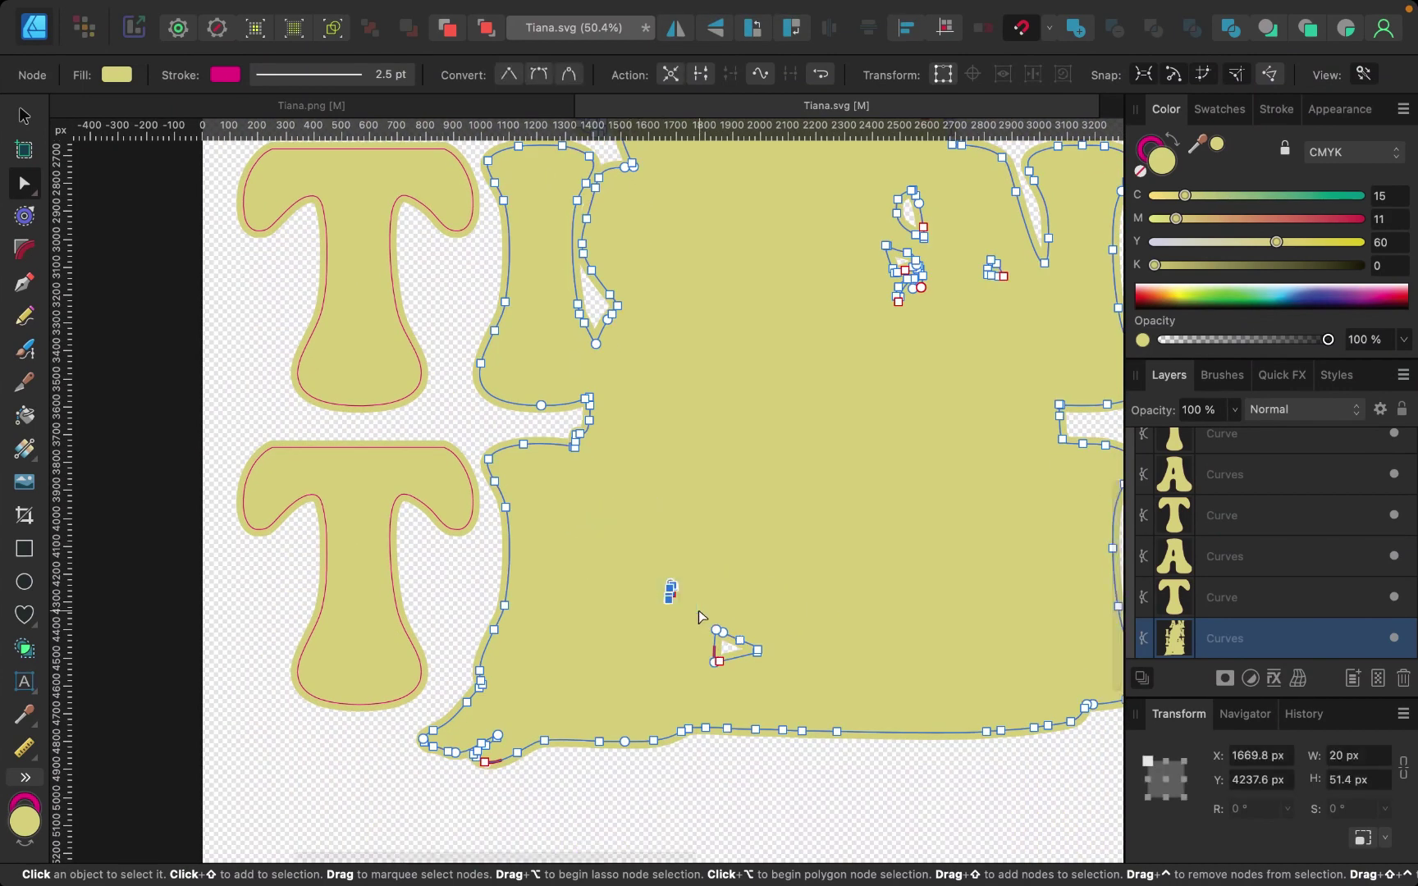
key("BackSpace")
scroll(701, 618, "right", 5)
scroll(702, 618, "up", 3)
scroll(702, 617, "up", 5)
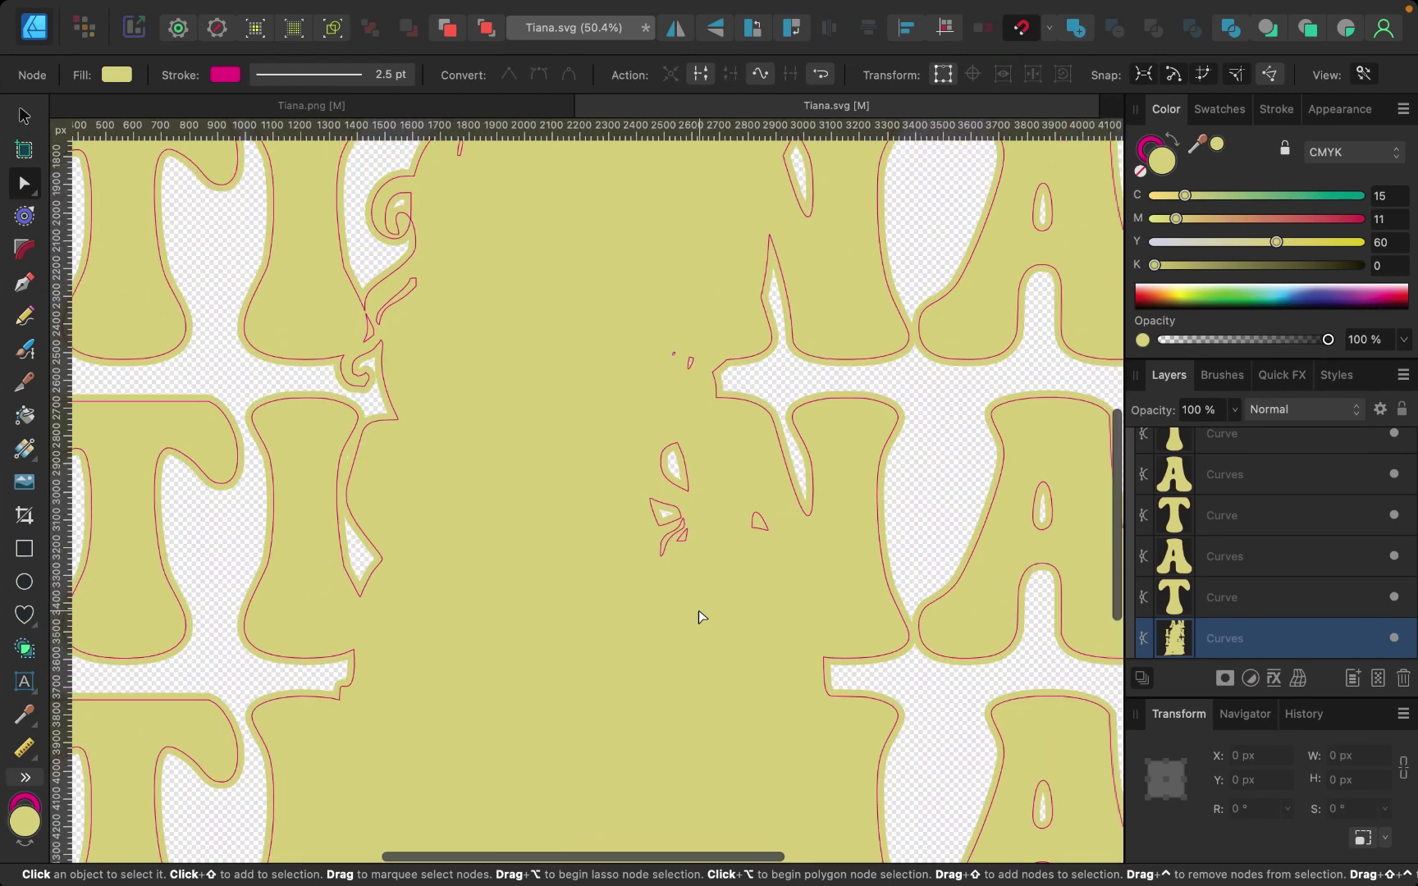
left_click_drag(582, 323, 663, 419)
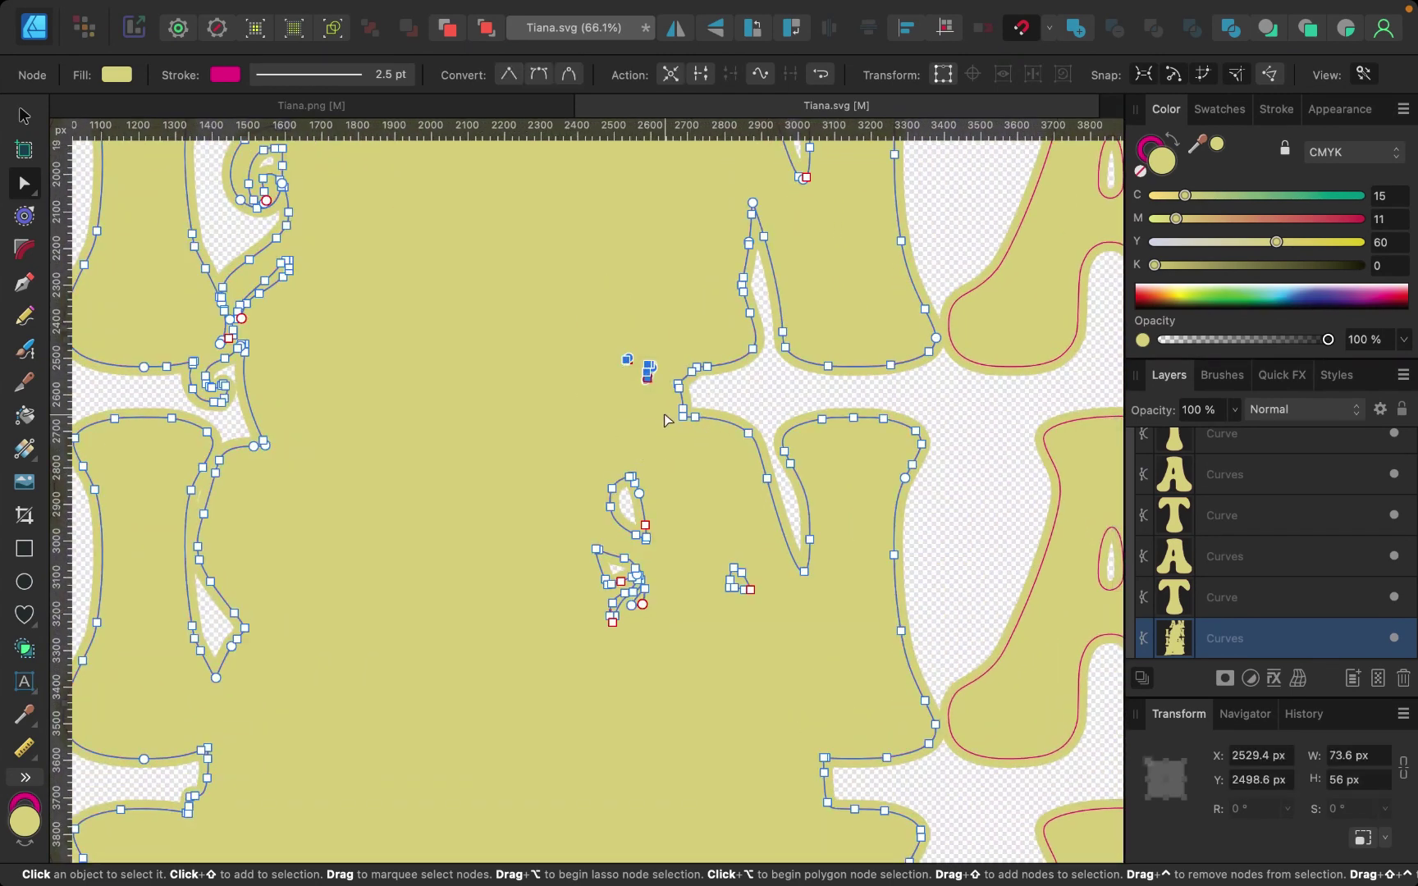
key("BackSpace")
scroll(1234, 493, "up", 5)
Toggle the Tiana artwork layer on and off repeatedly to compare it with the cut outlines.
left_click(1231, 491)
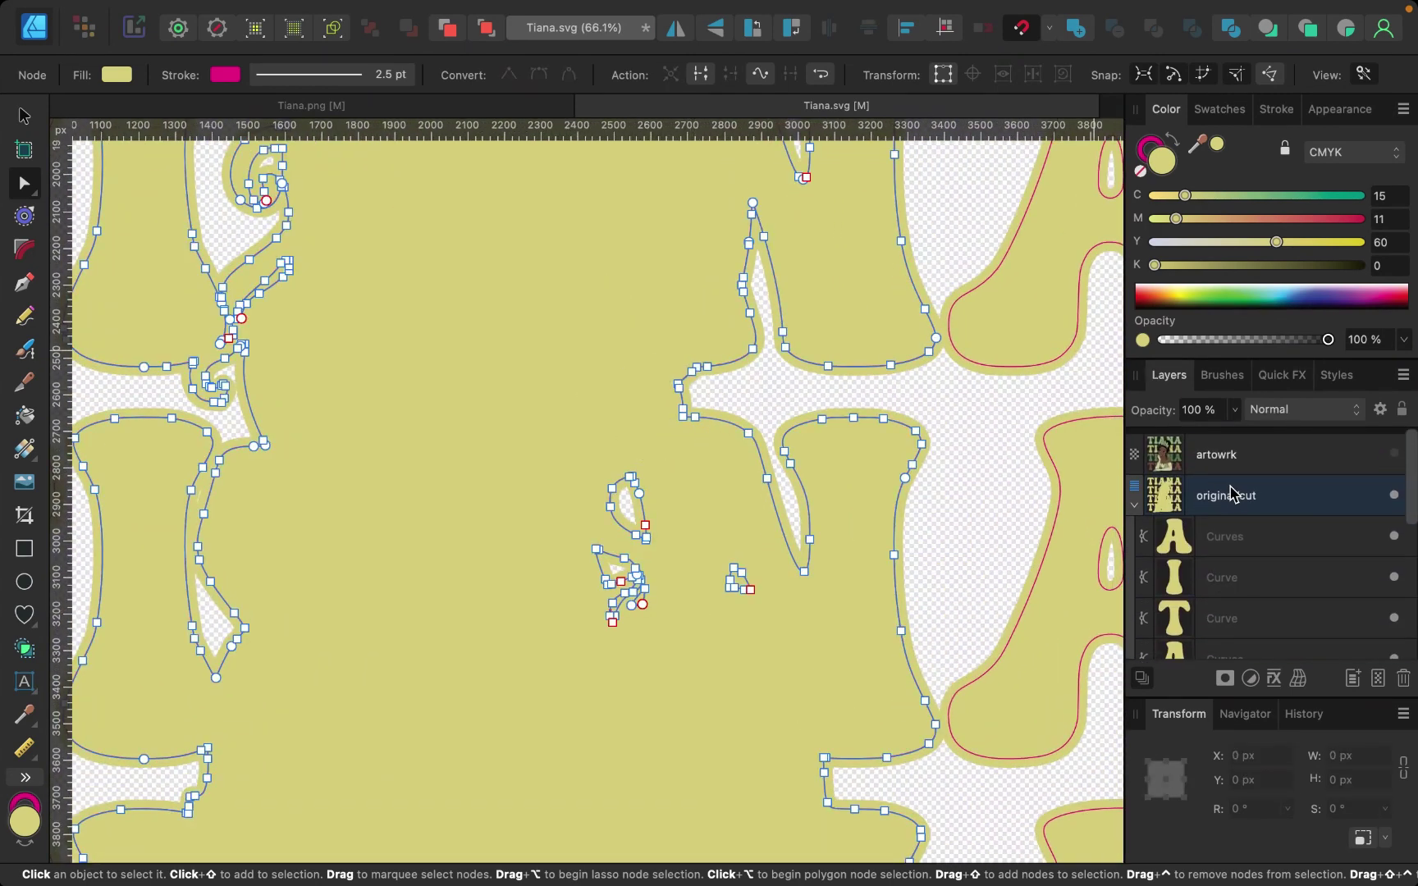
left_click(1394, 448)
left_click(1396, 450)
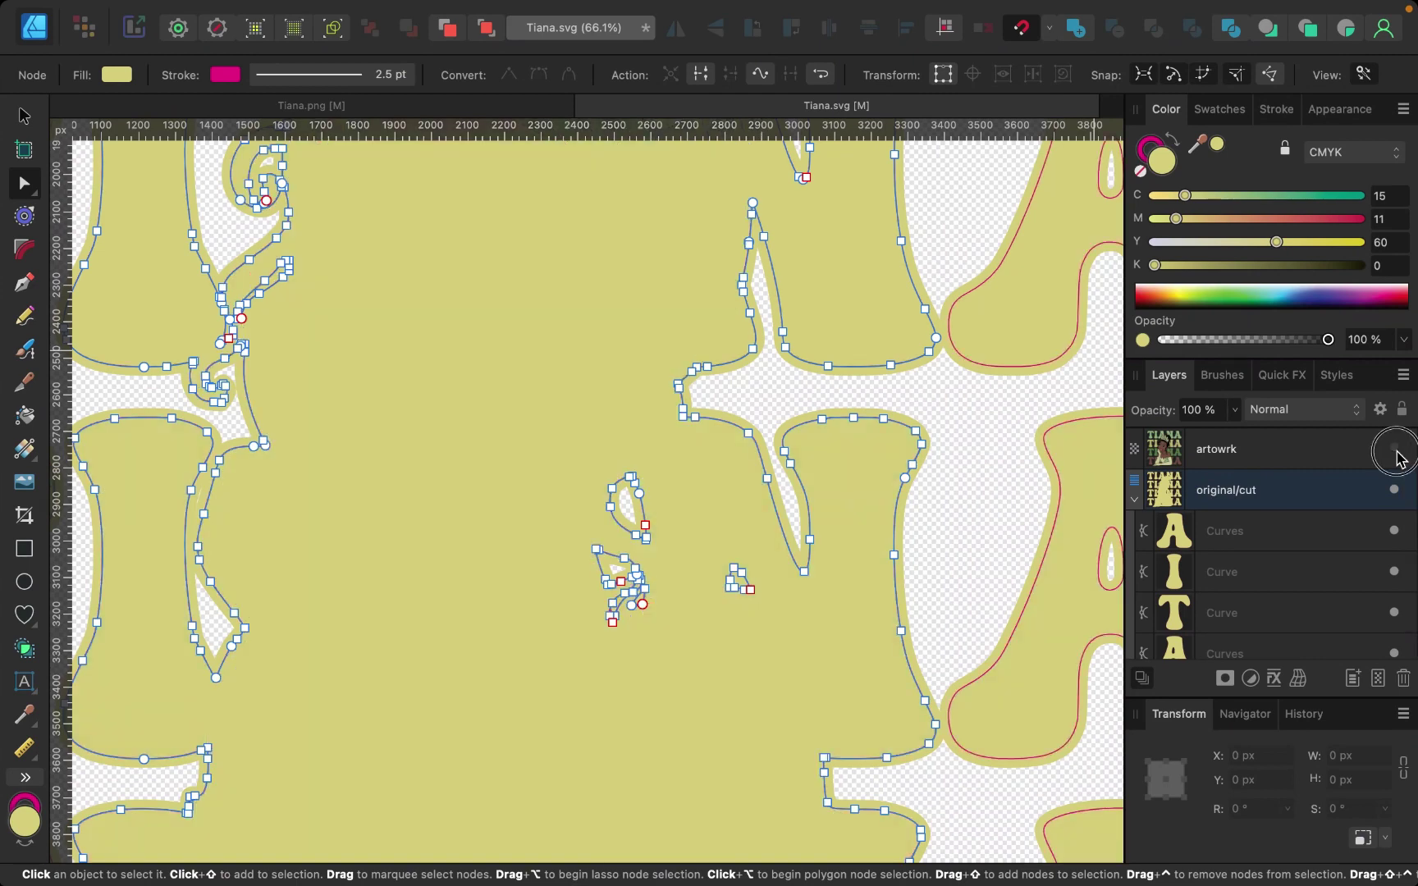
left_click(1396, 450)
left_click(1396, 450)
left_click(1397, 450)
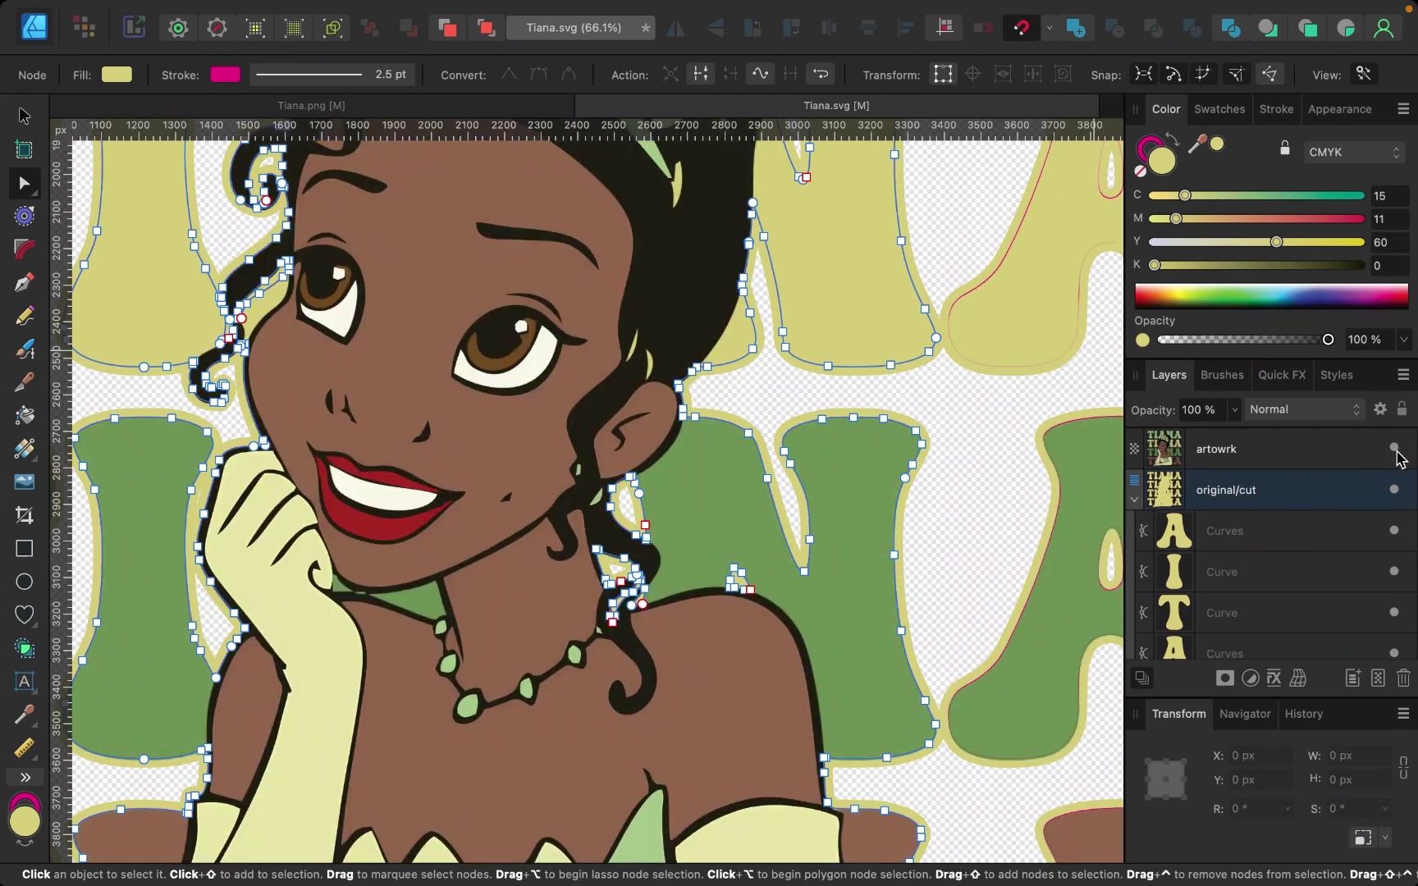
left_click(1396, 450)
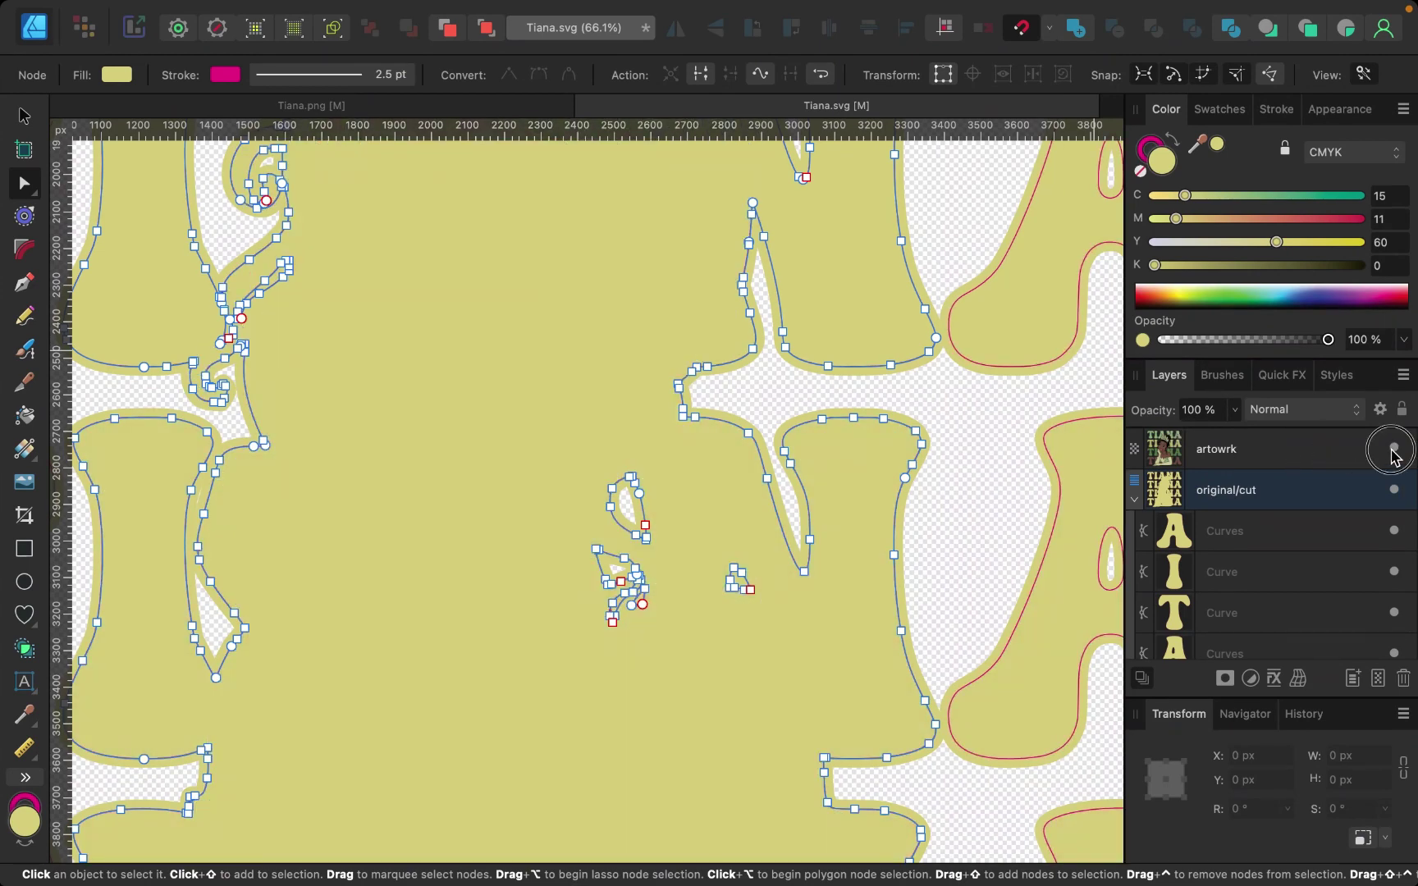
left_click(1396, 450)
left_click(1395, 449)
left_click(1396, 450)
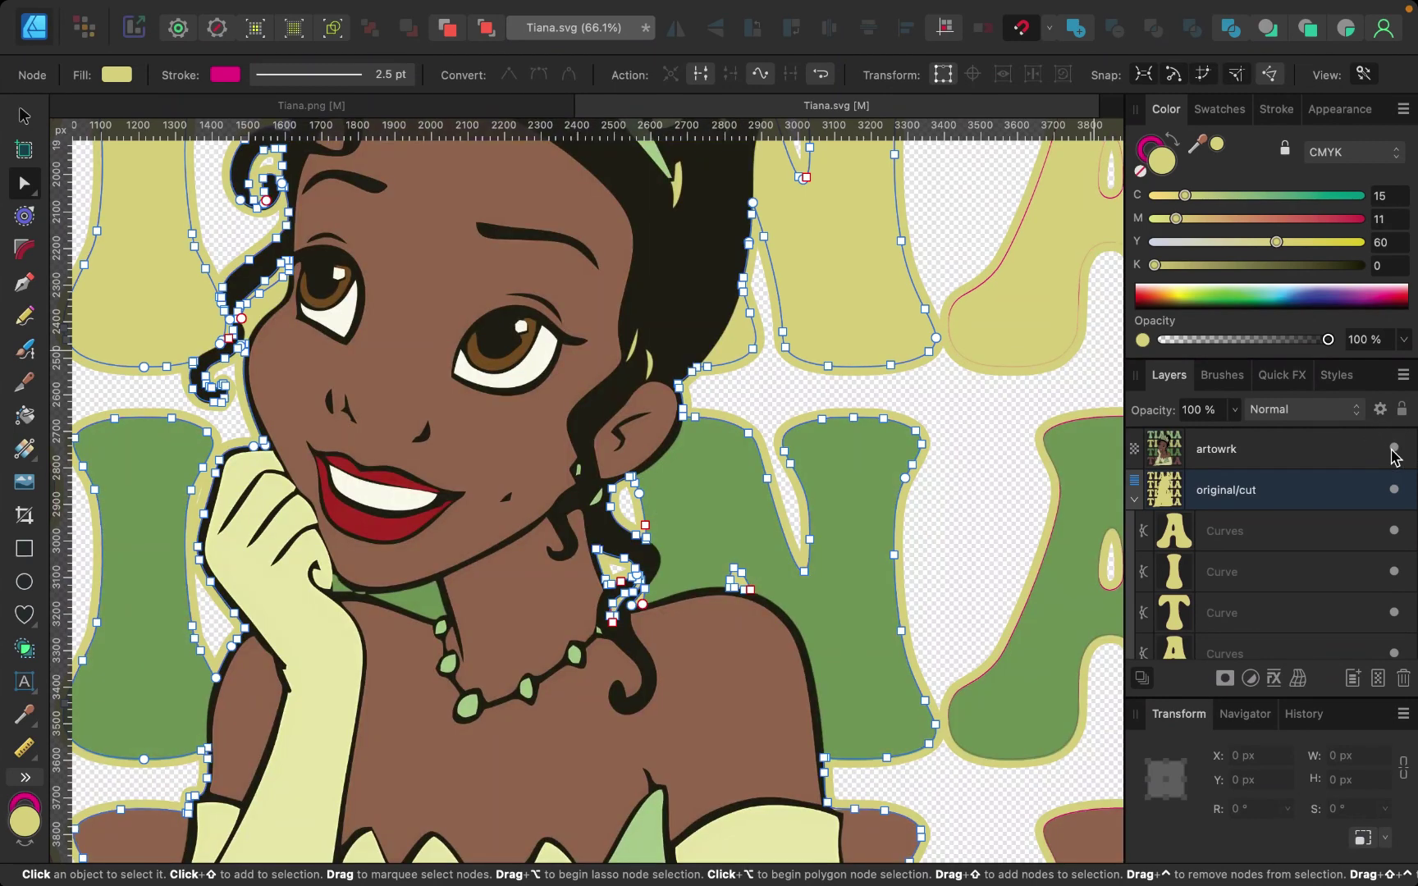
left_click(1395, 450)
left_click(1396, 450)
left_click(1395, 449)
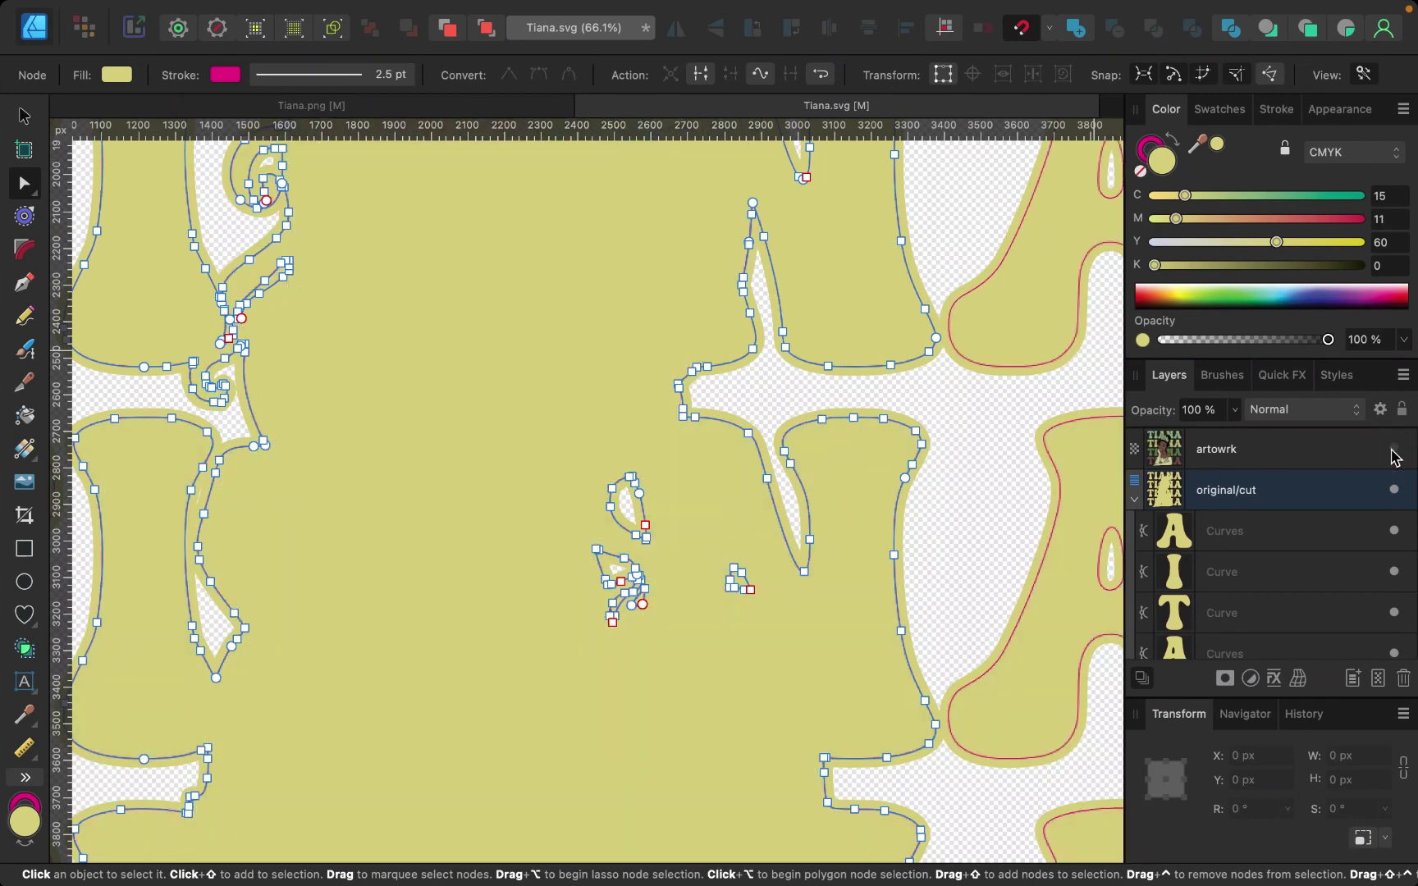
scroll(726, 519, "down", 5)
scroll(726, 519, "up", 3)
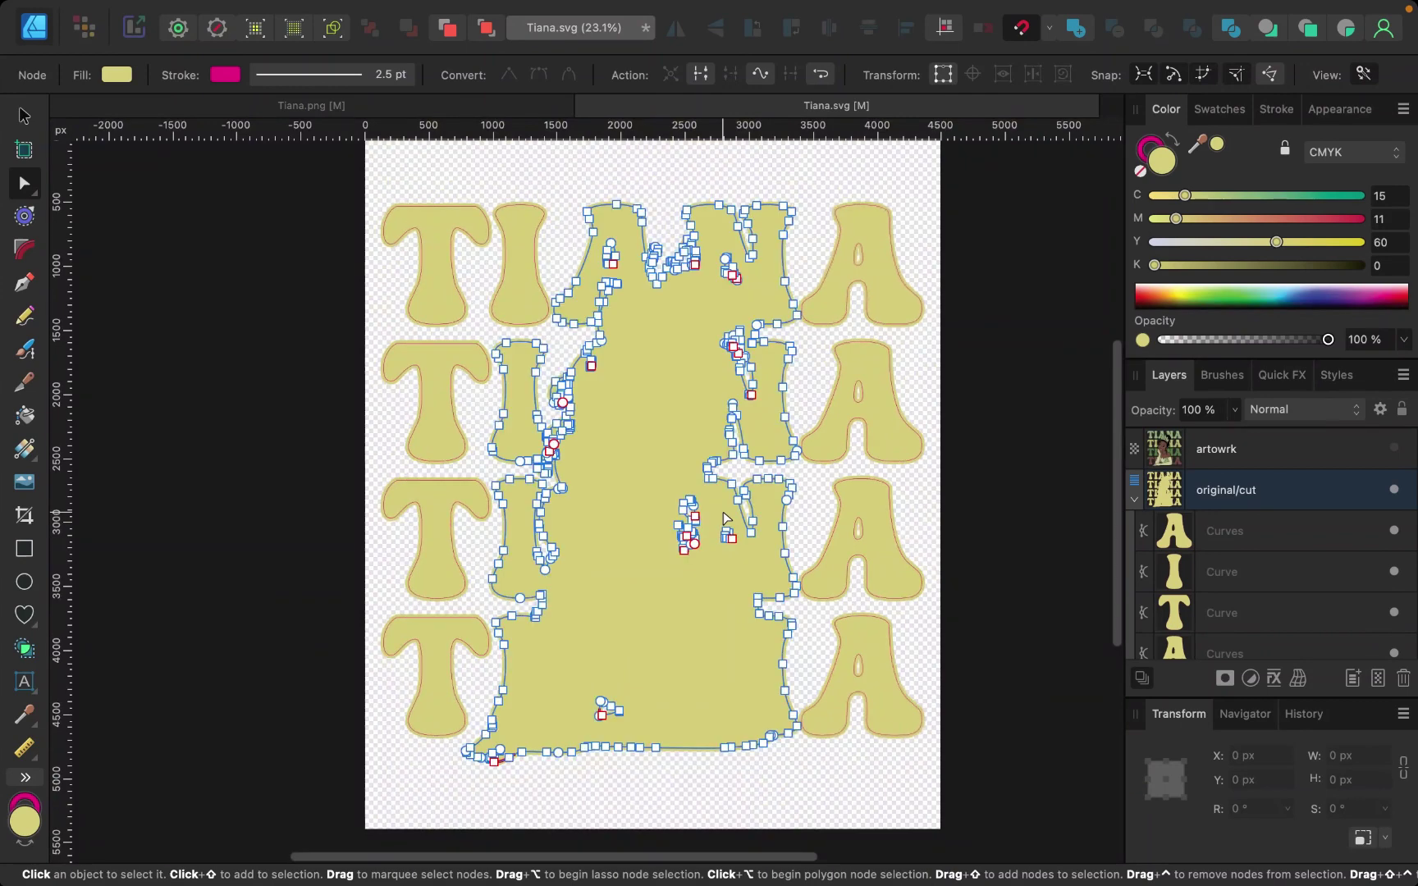
Select the central merged cut shape and check its edges against the artwork, leaving the artwork visible.
left_click(726, 519)
scroll(791, 586, "up", 3)
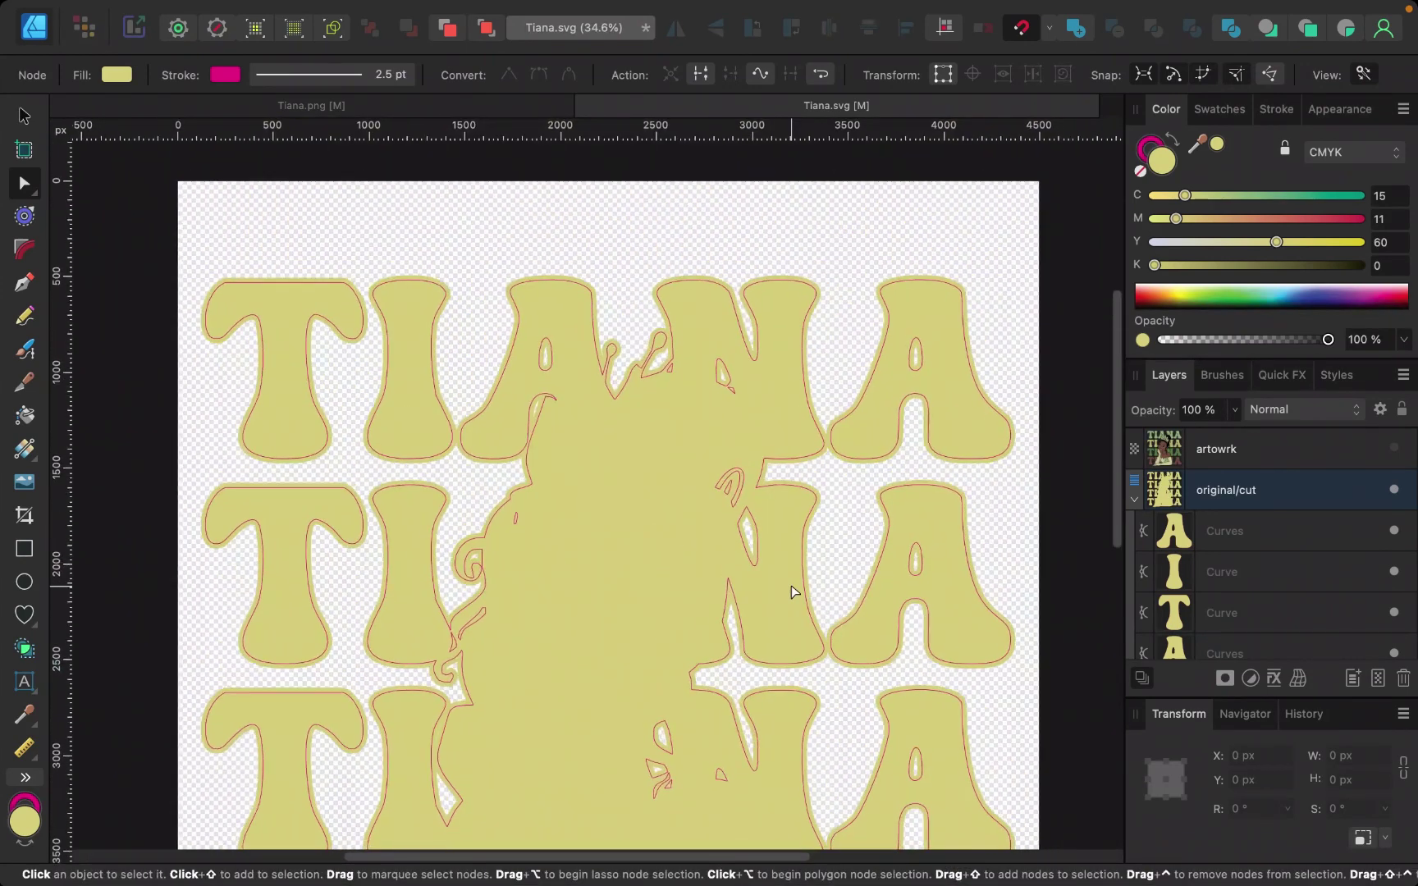
scroll(573, 469, "up", 5)
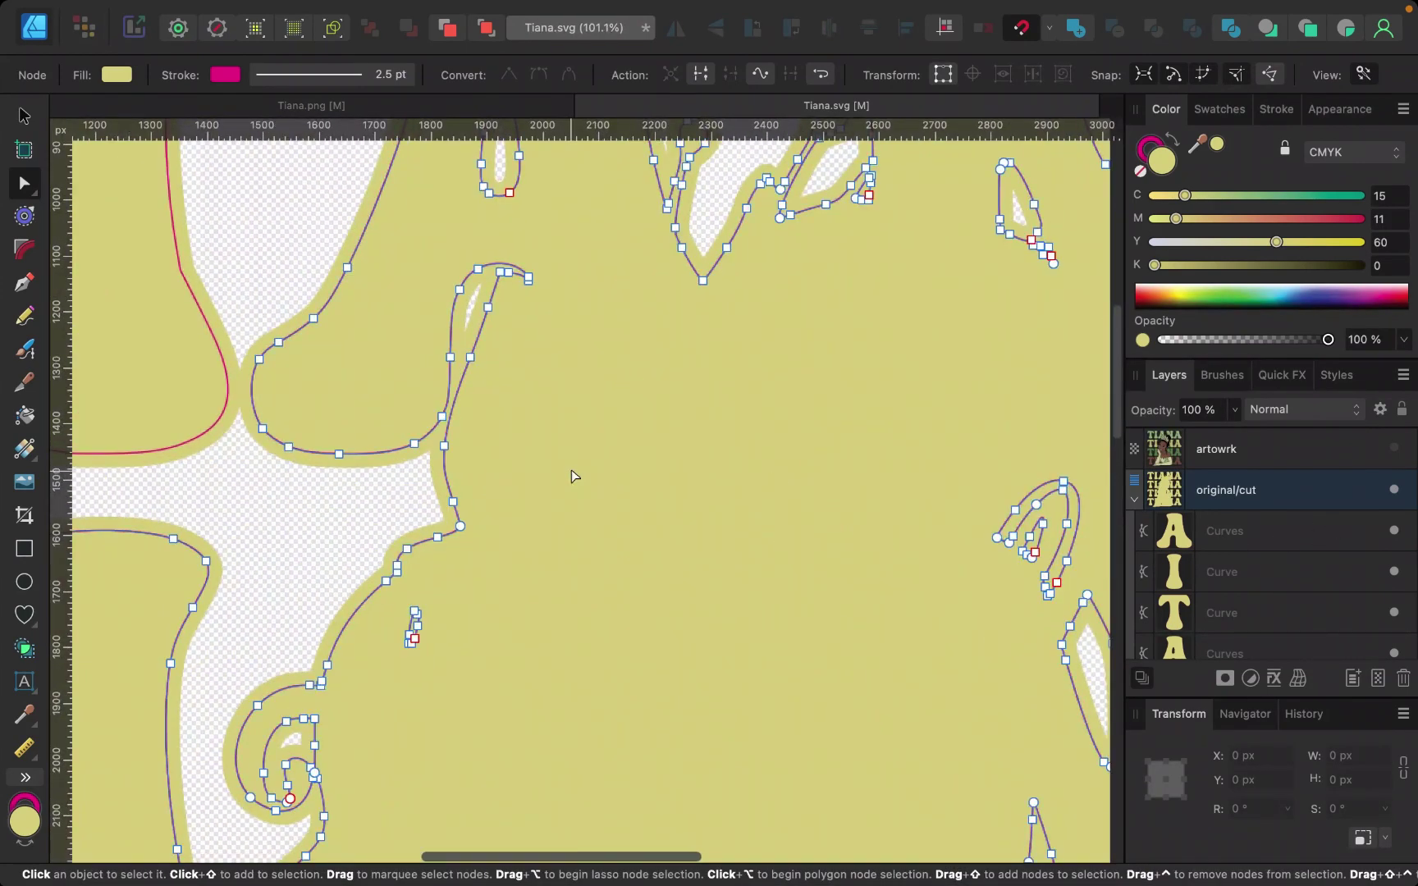
left_click(1395, 448)
left_click(1395, 448)
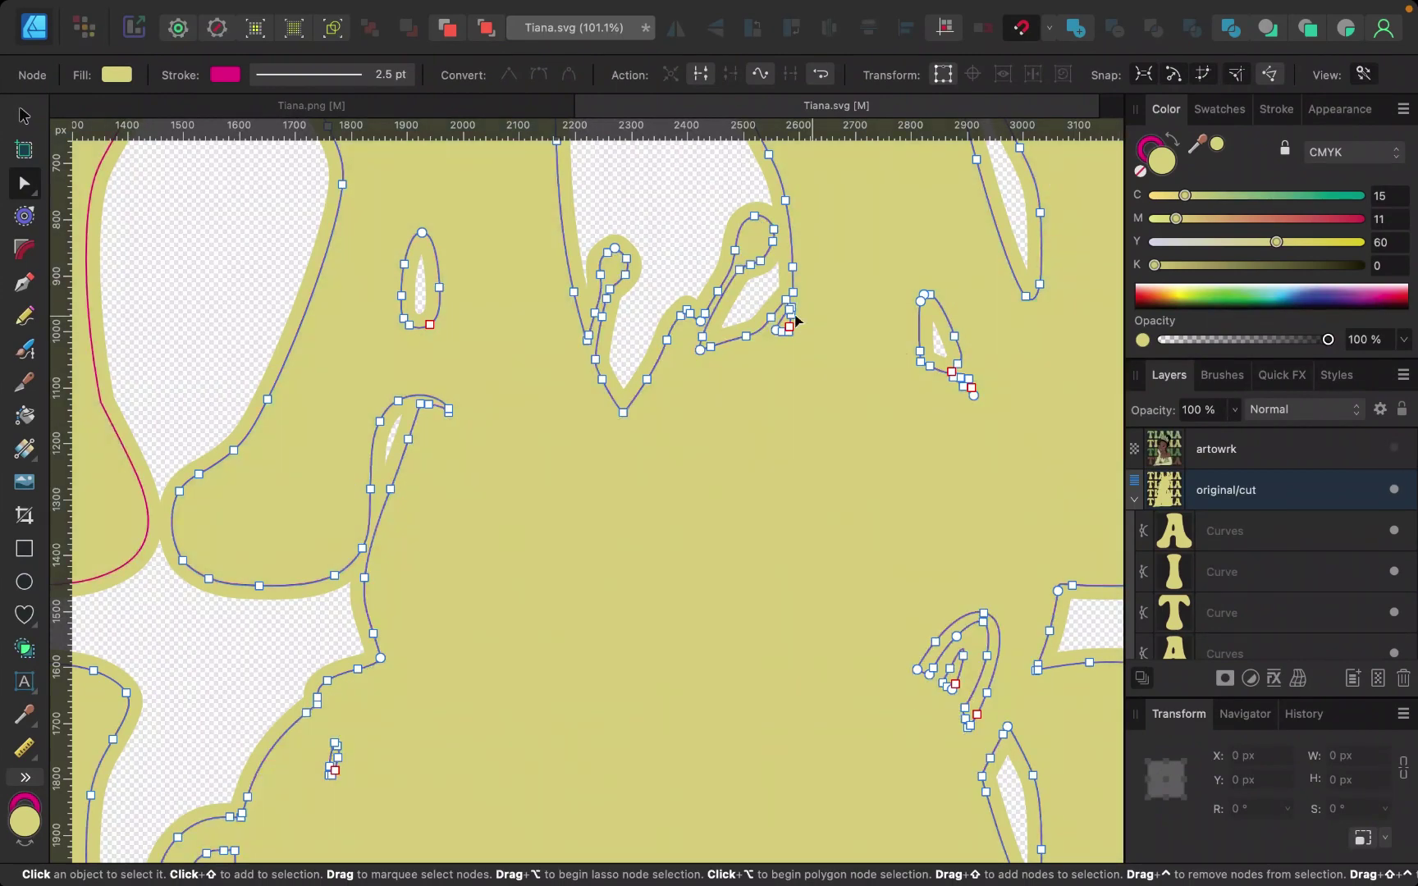
scroll(793, 315, "up", 6)
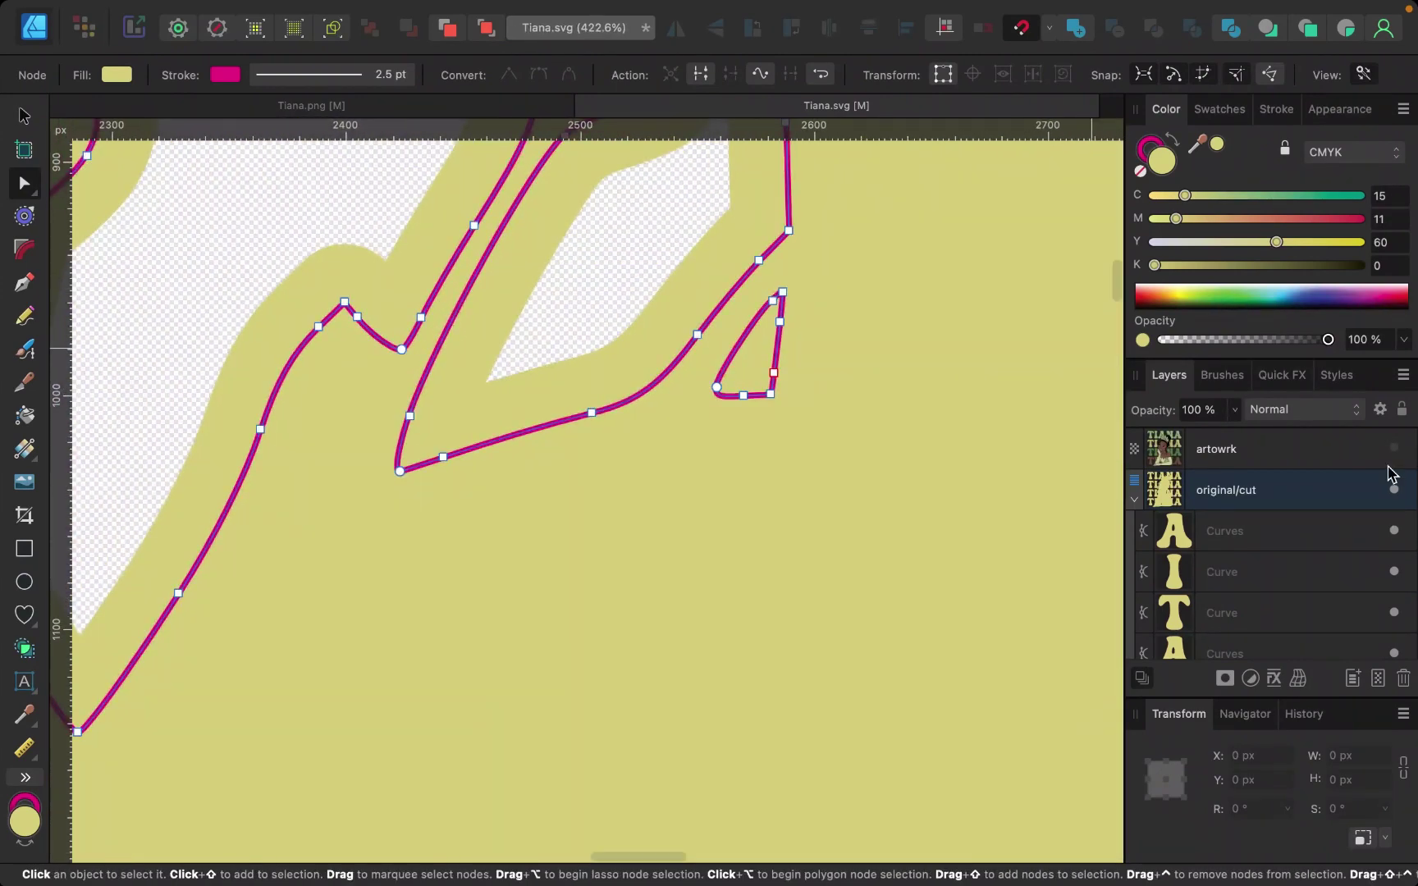
left_click(1394, 450)
scroll(763, 603, "down", 7)
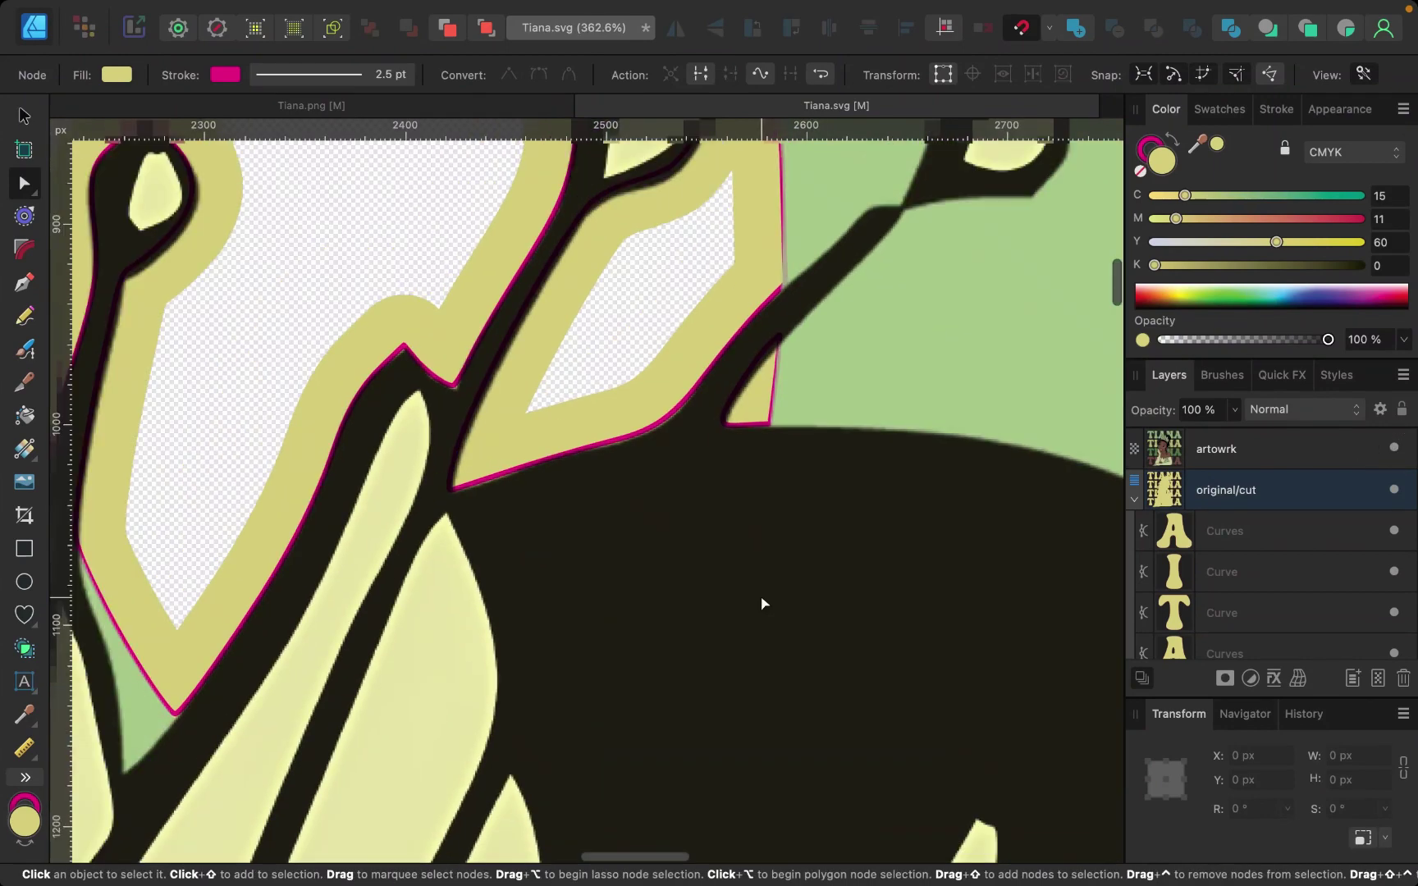
scroll(763, 603, "down", 2)
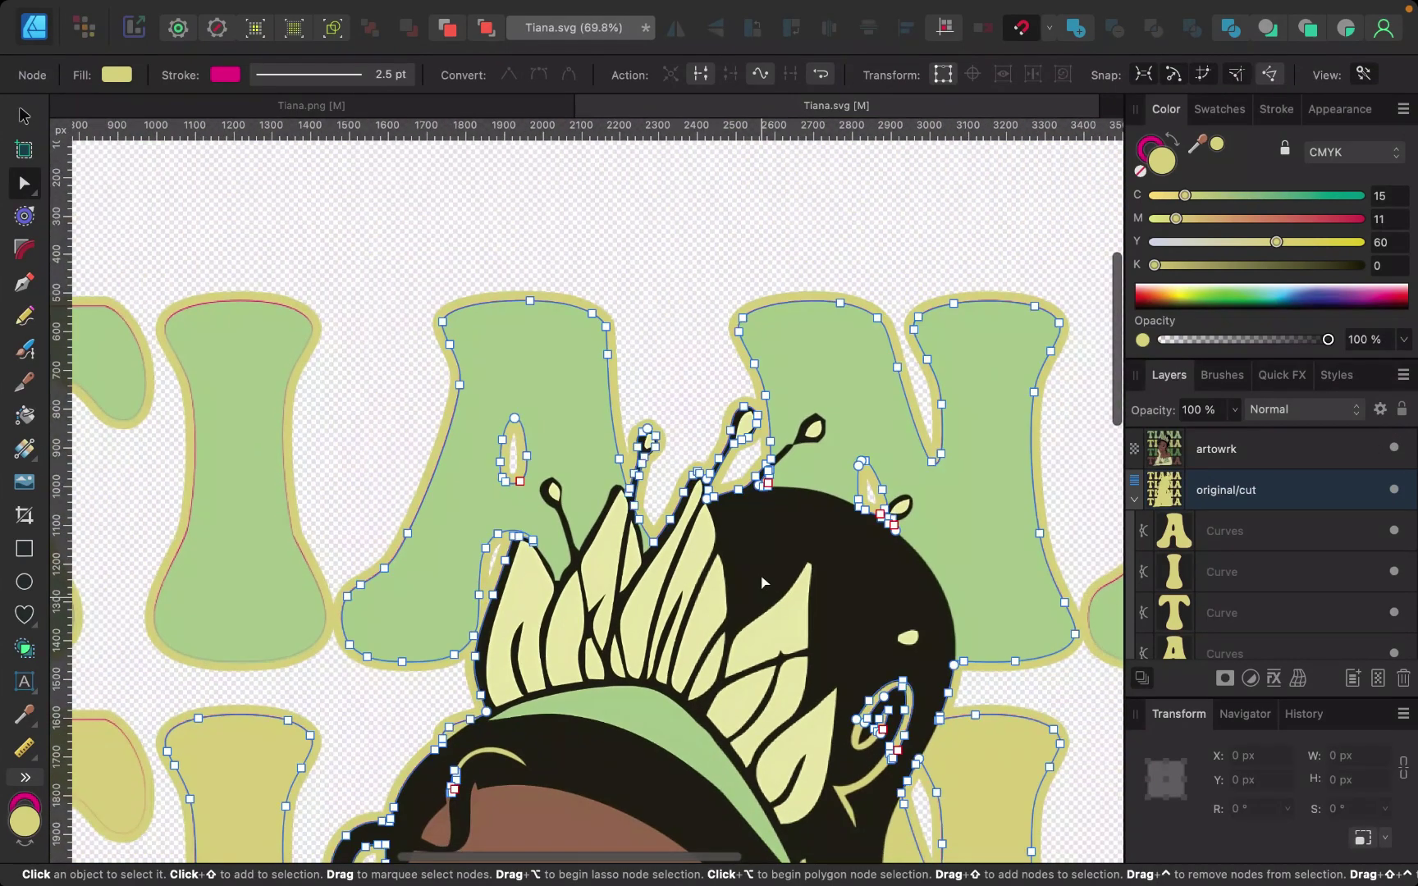
scroll(799, 558, "up", 4)
scroll(799, 558, "down", 5)
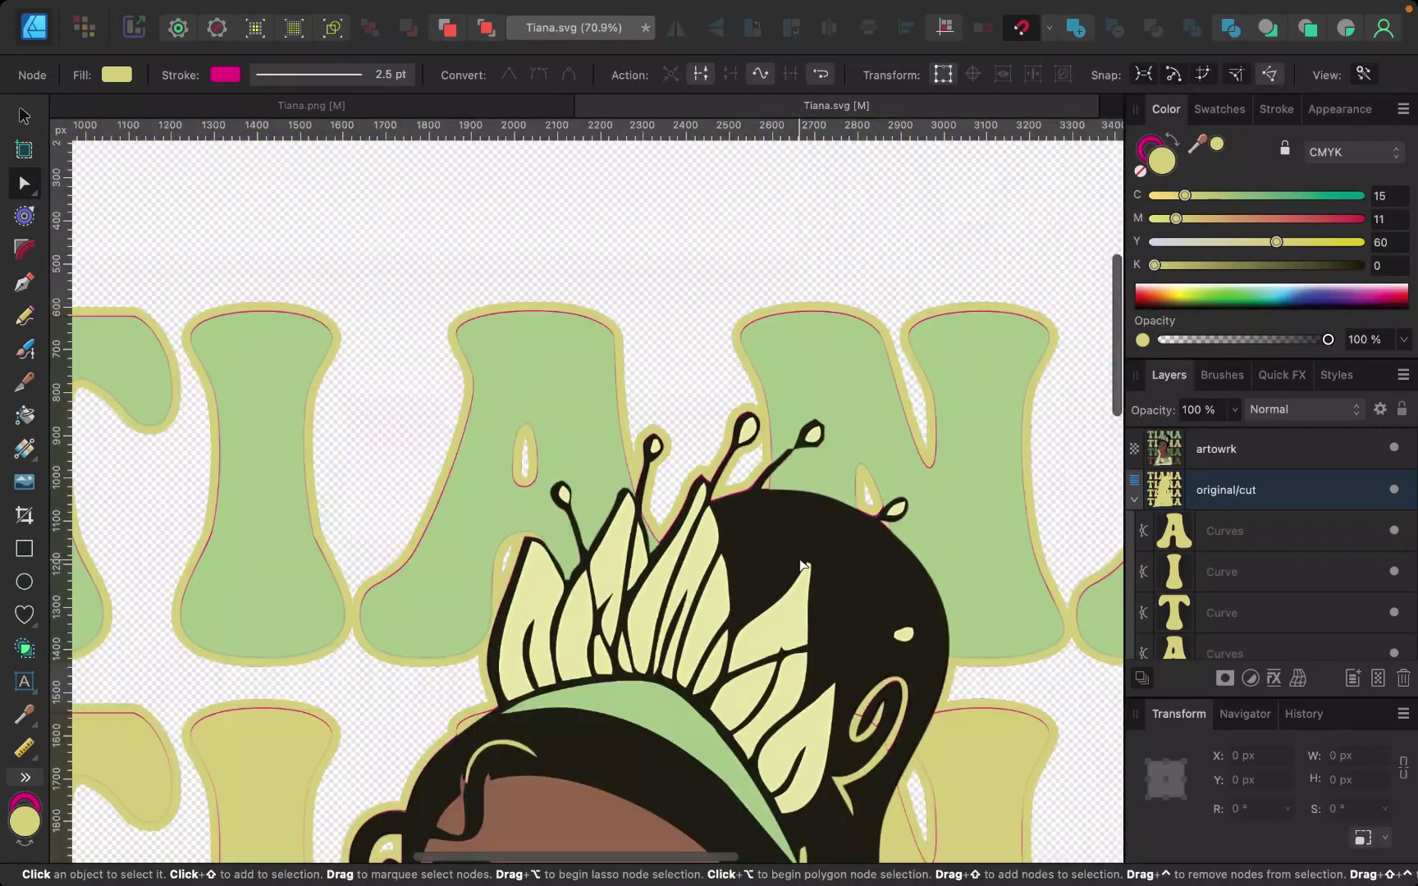
scroll(798, 558, "down", 15)
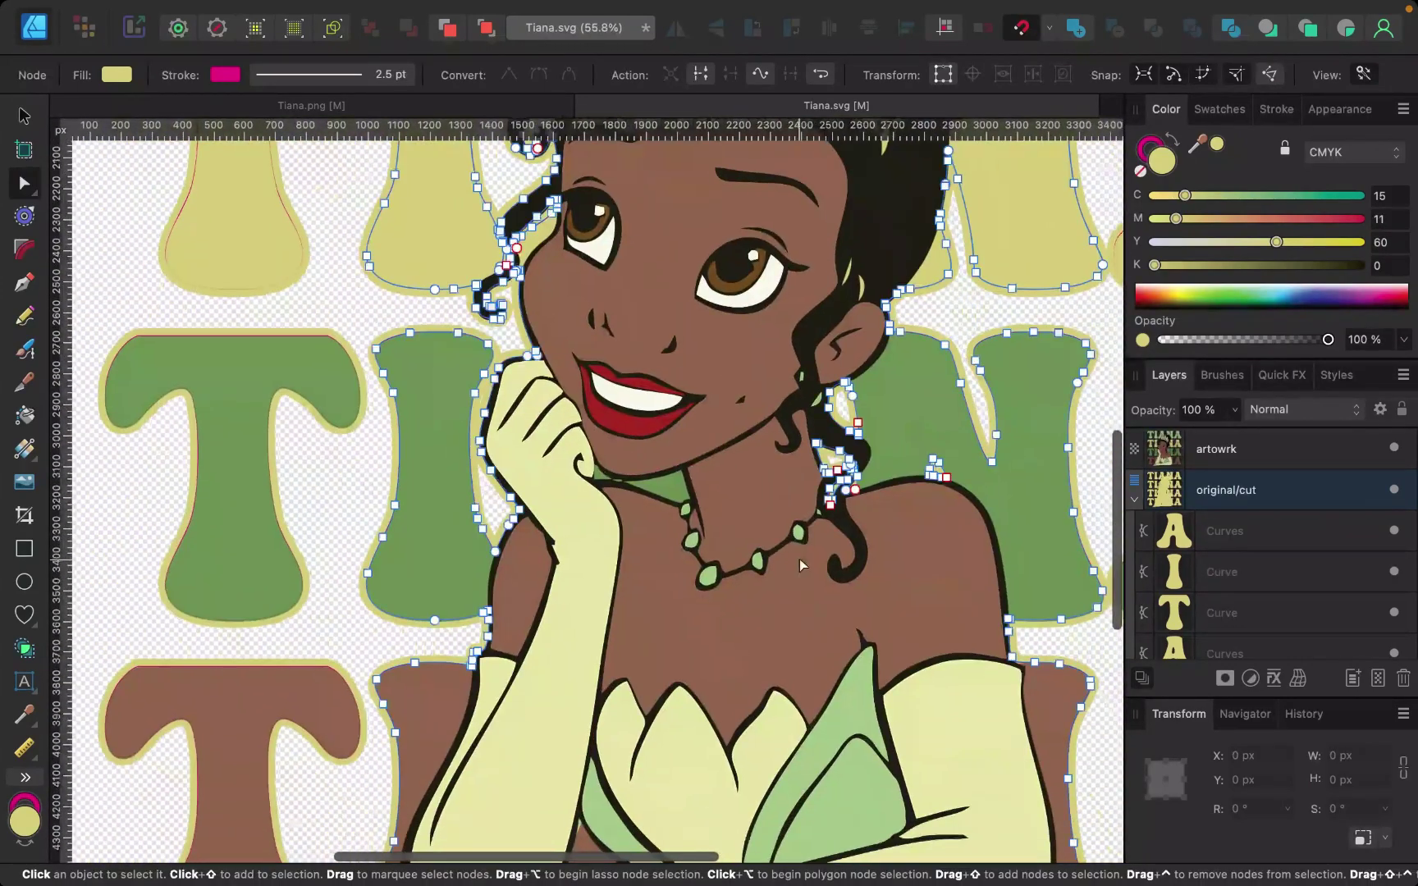
left_click(1393, 449)
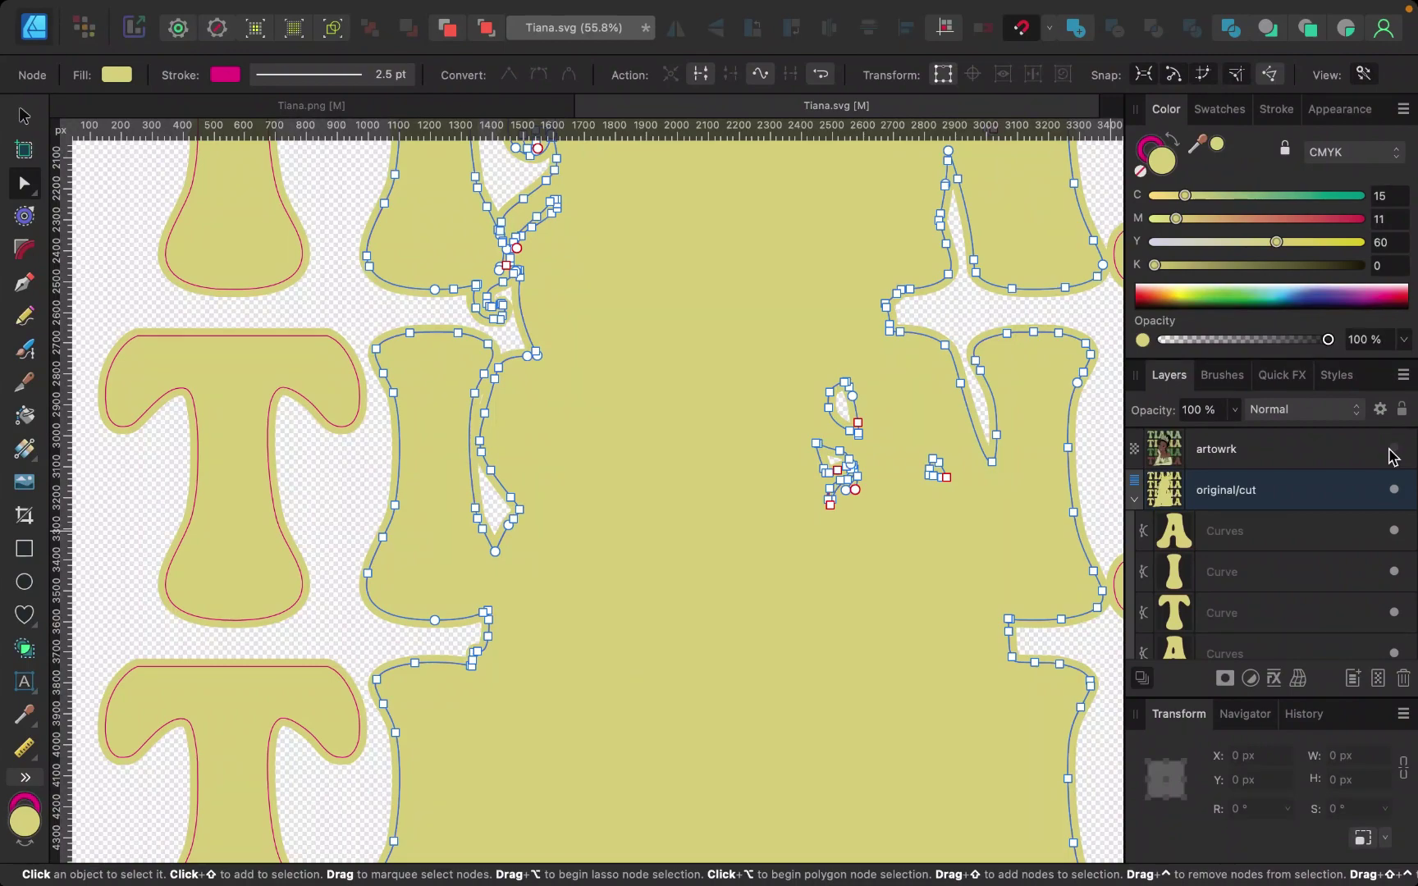
left_click(1392, 449)
left_click(1393, 449)
left_click(1393, 449)
left_click(1393, 449)
left_click(1393, 449)
scroll(544, 616, "down", 5)
scroll(543, 616, "right", 5)
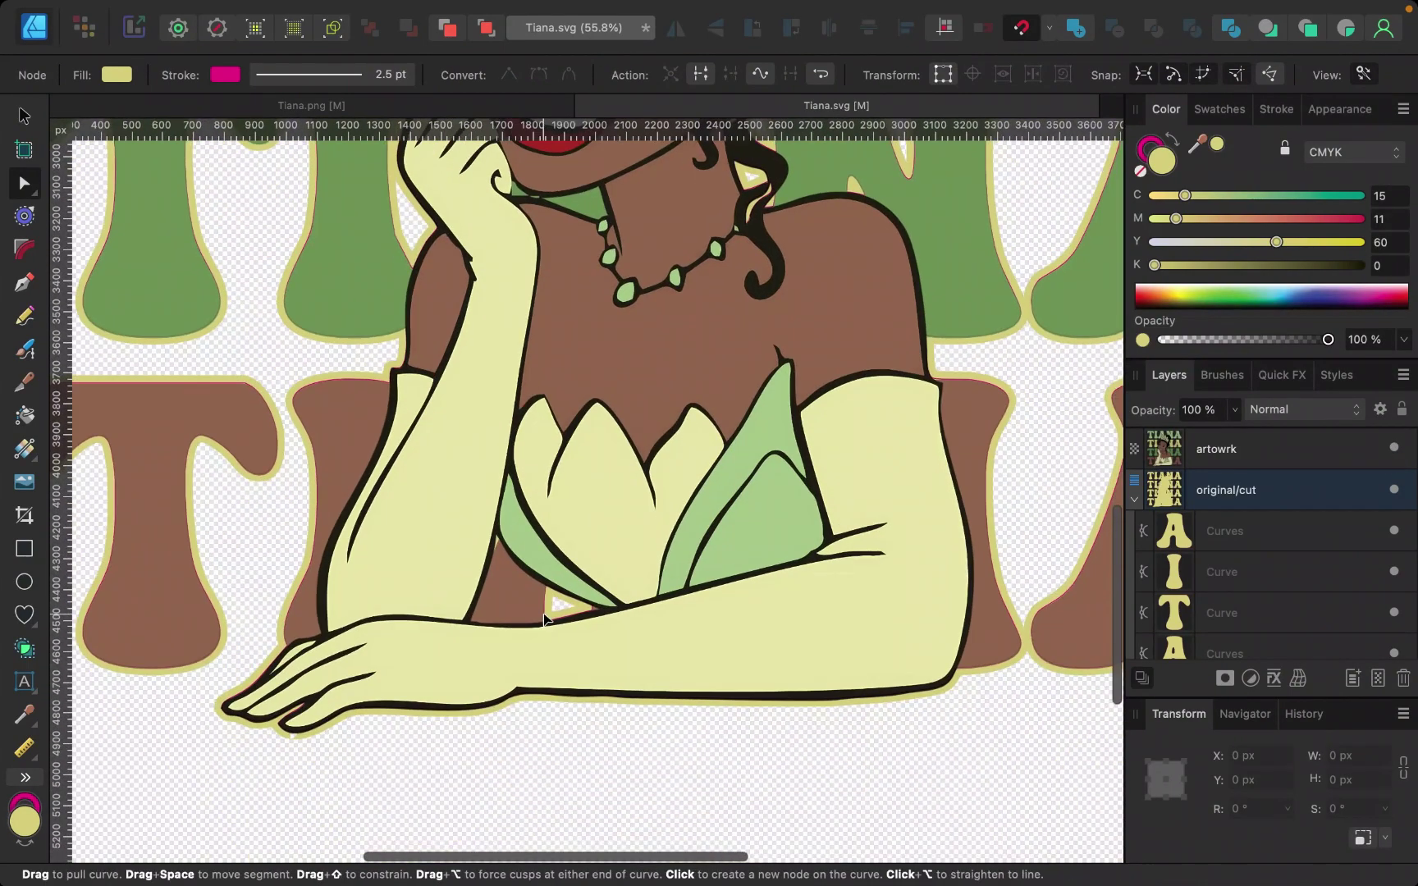
scroll(546, 620, "up", 10)
scroll(547, 620, "left", 3)
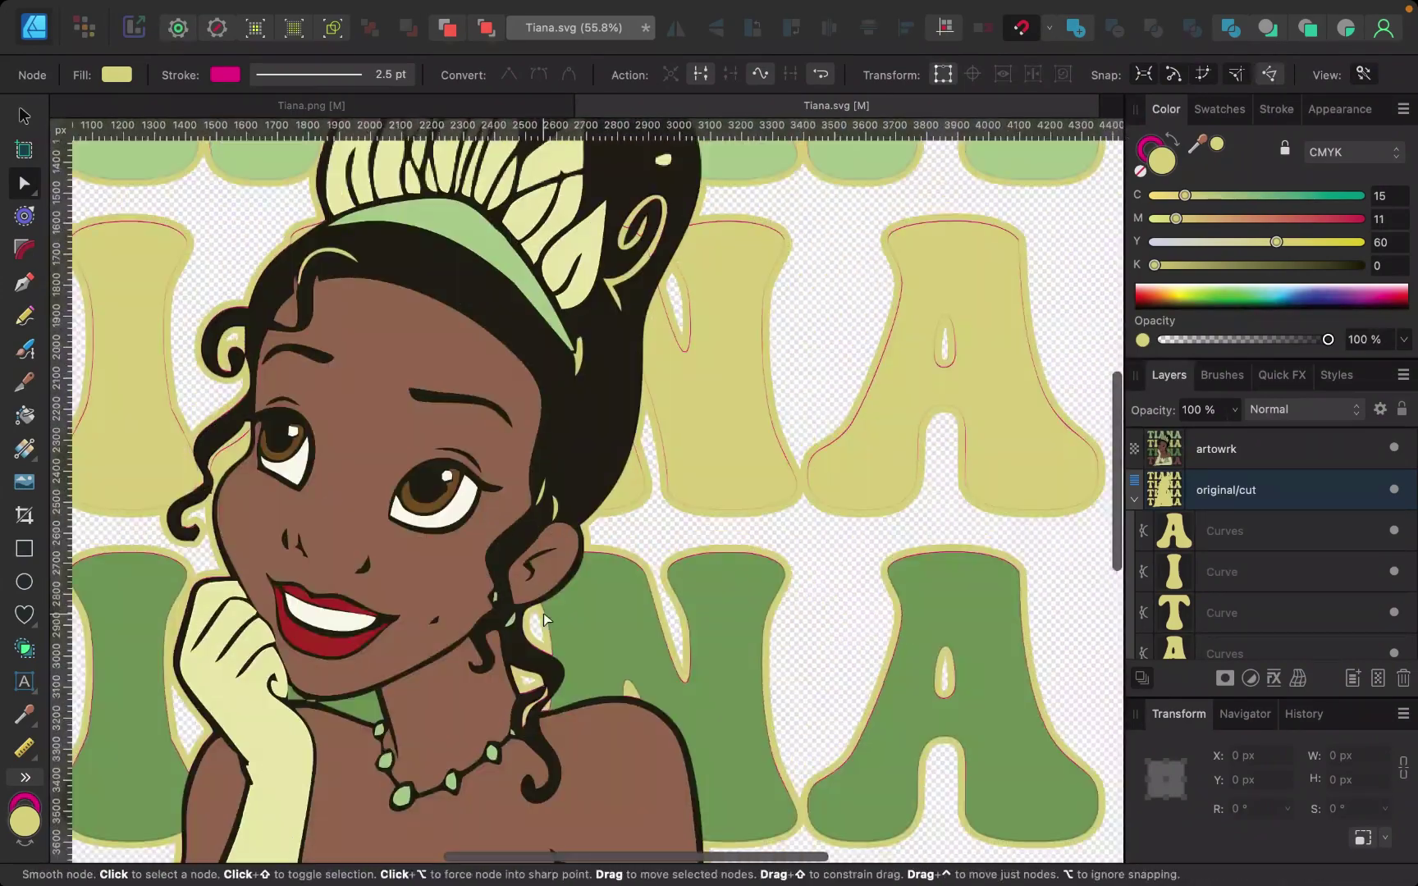
scroll(543, 614, "down", 6)
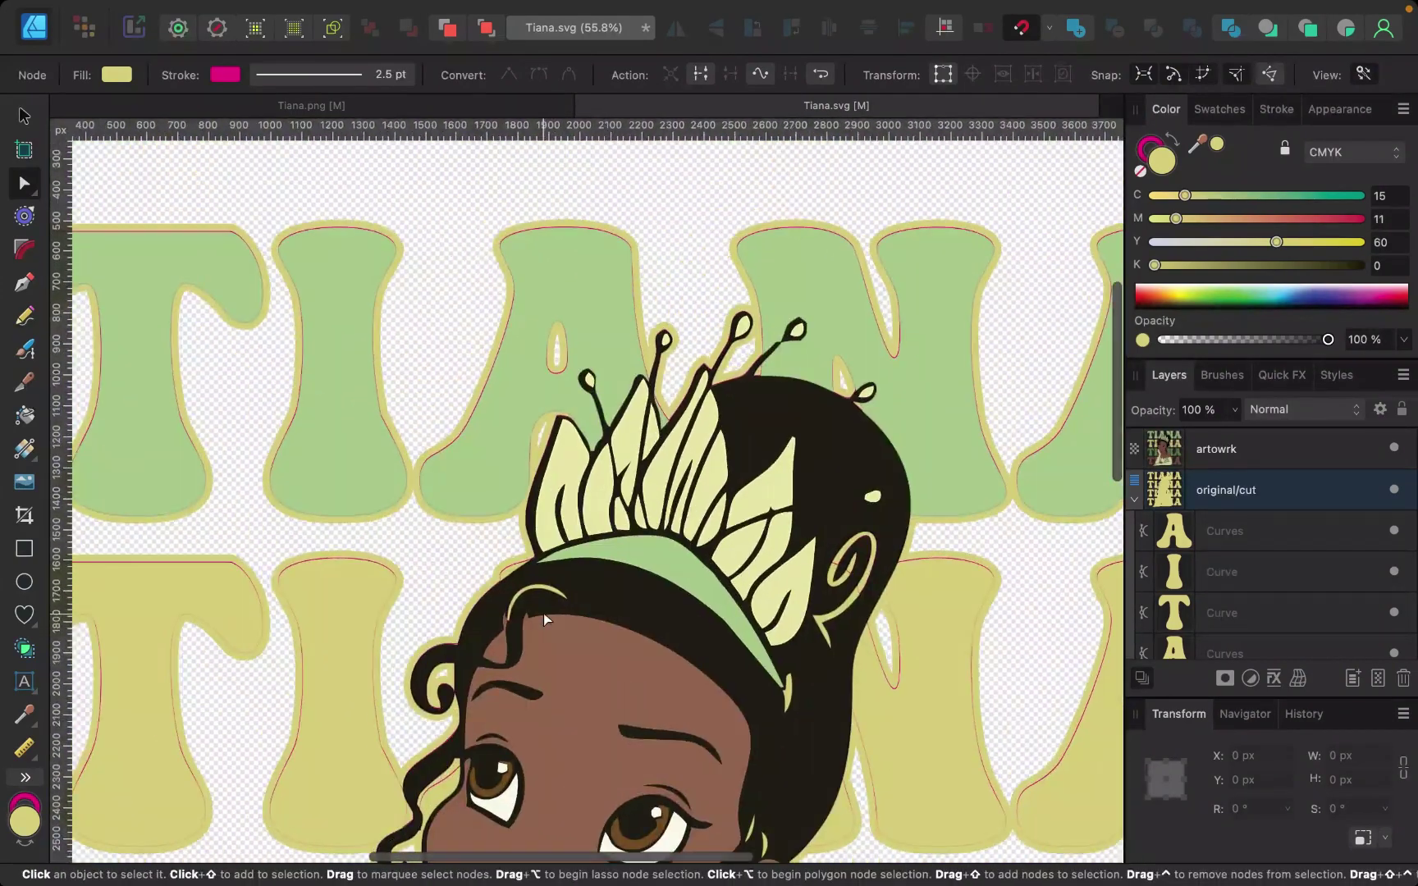
scroll(544, 613, "up", 5)
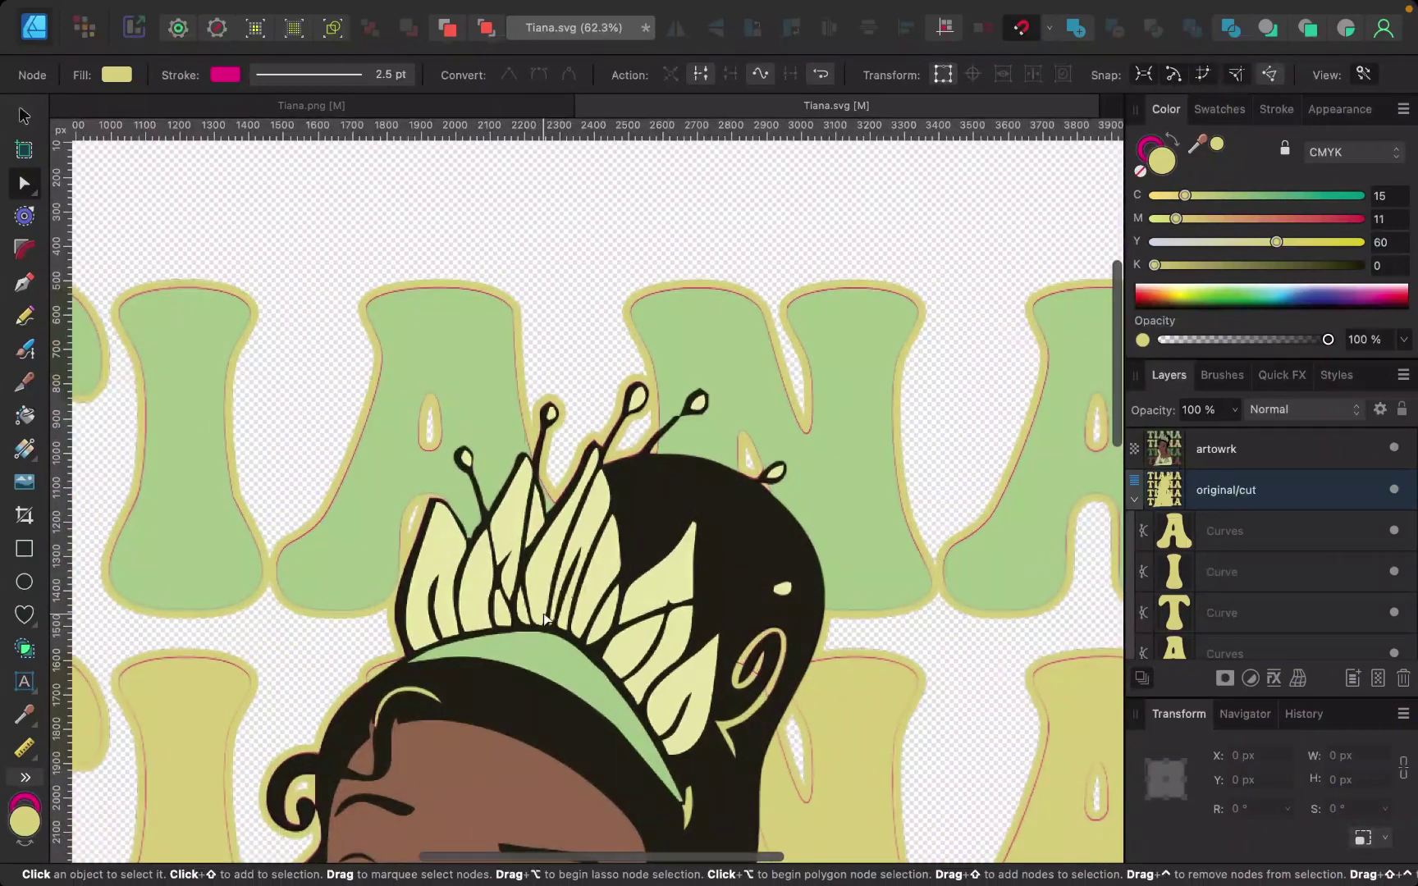
Hide the Tiana artwork, collapse the original/cut group, and briefly hide the Bleed layer to inspect the cut line.
left_click(1395, 449)
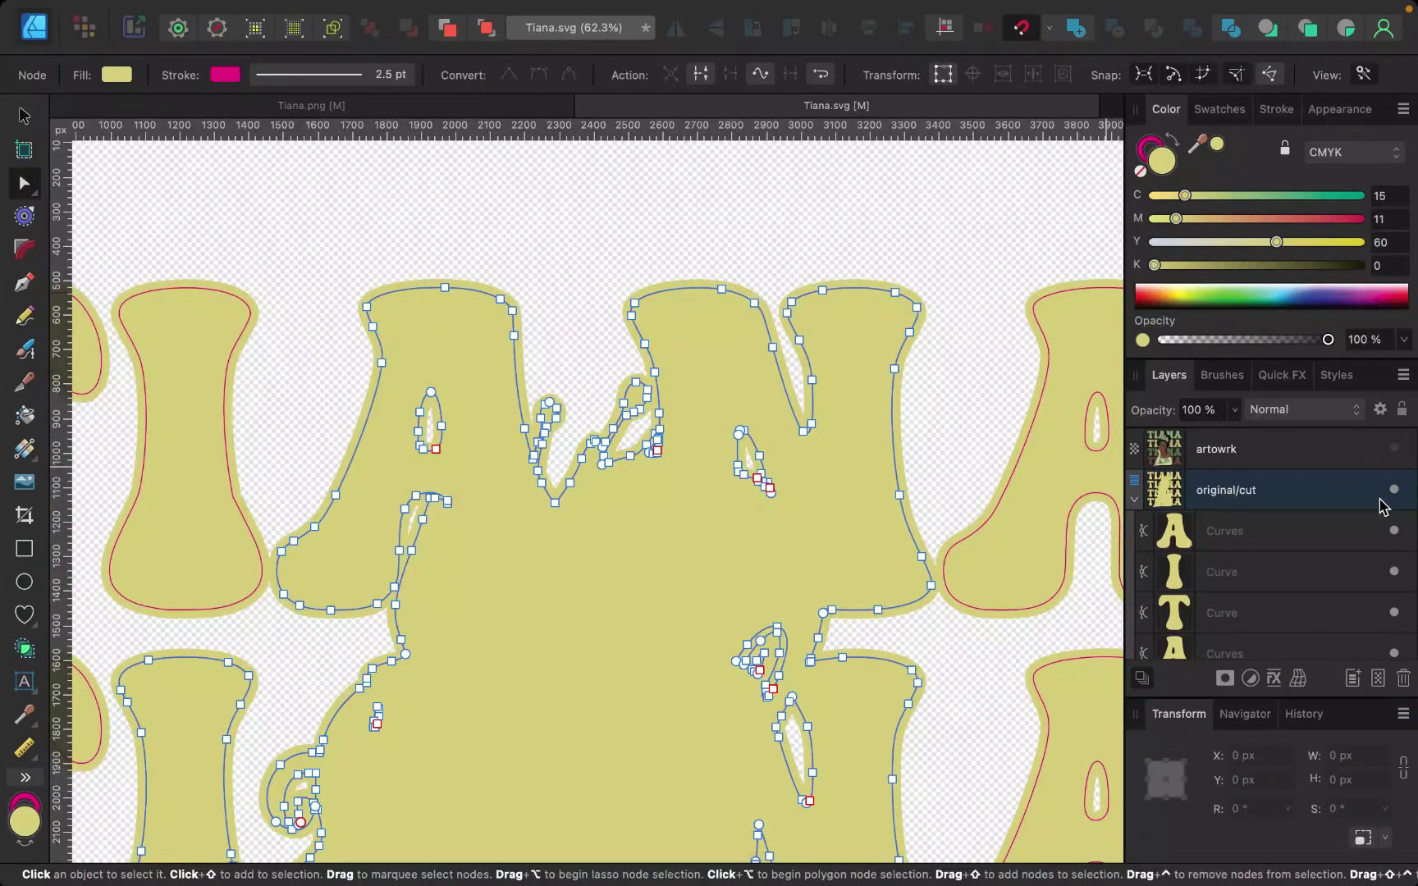
left_click(1136, 497)
left_click(1395, 531)
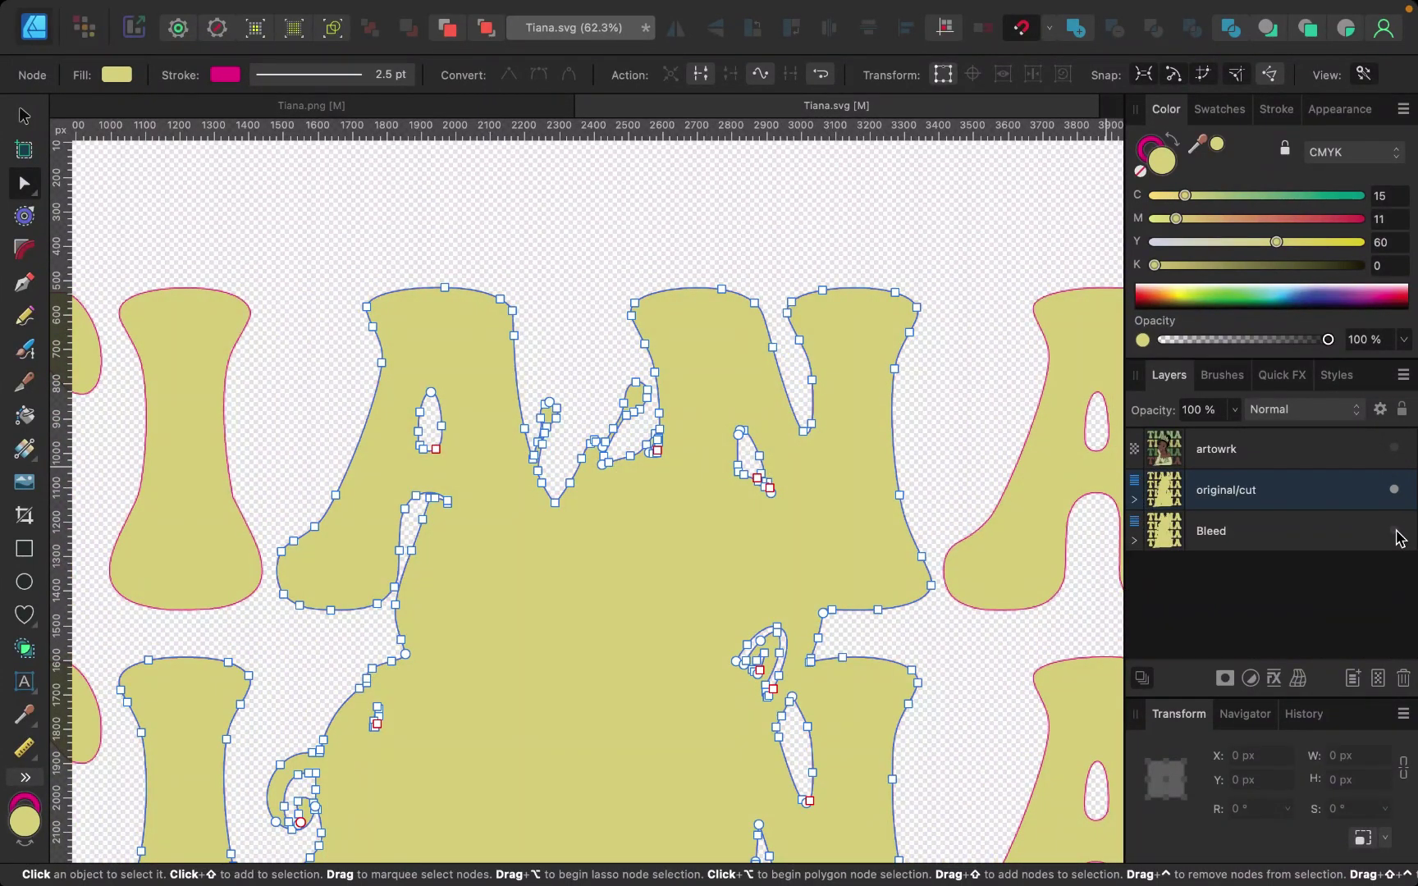
scroll(1021, 392, "up", 10)
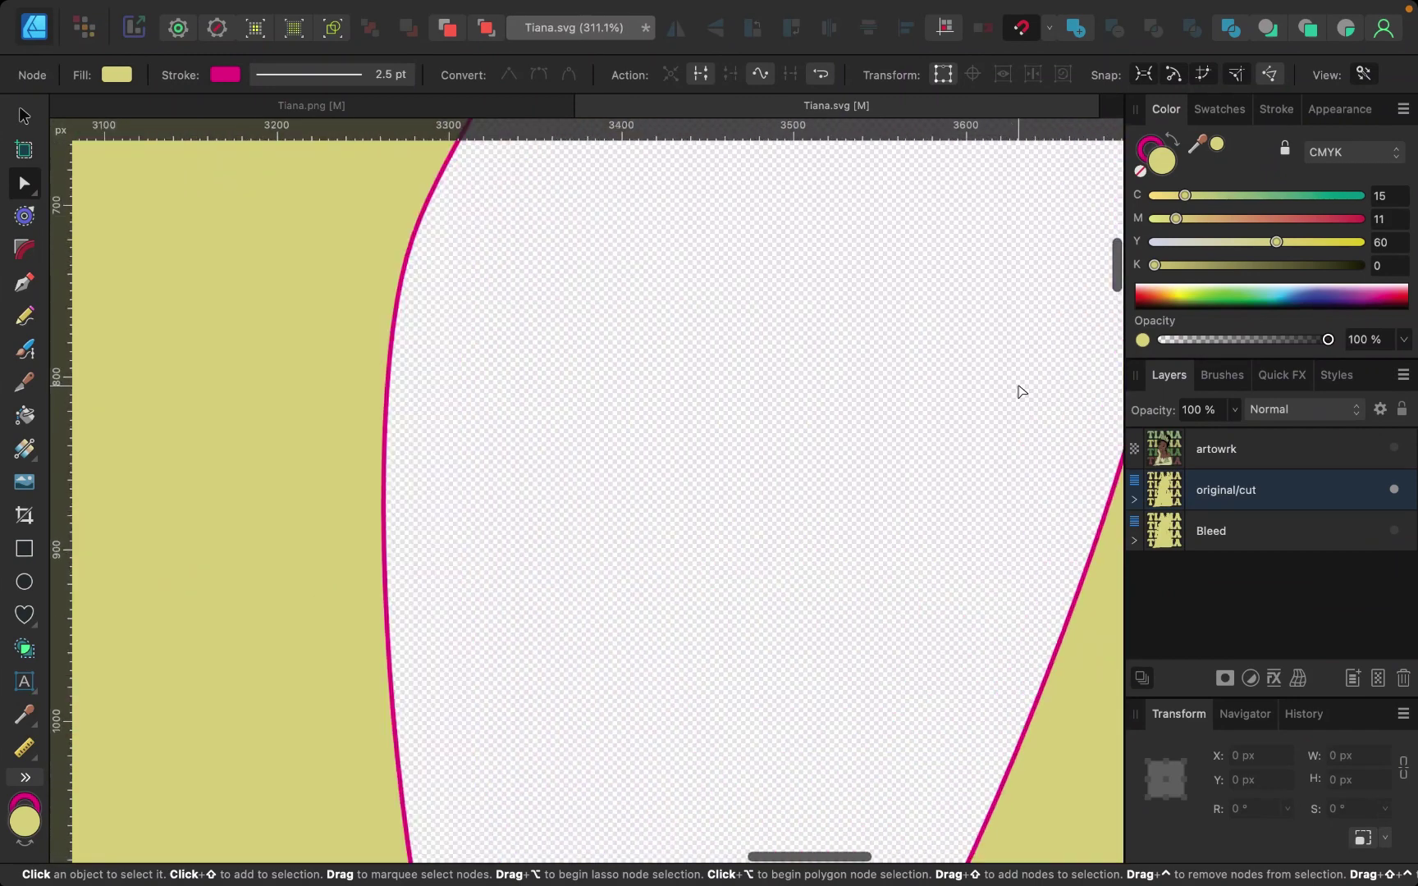
scroll(1021, 391, "right", 2)
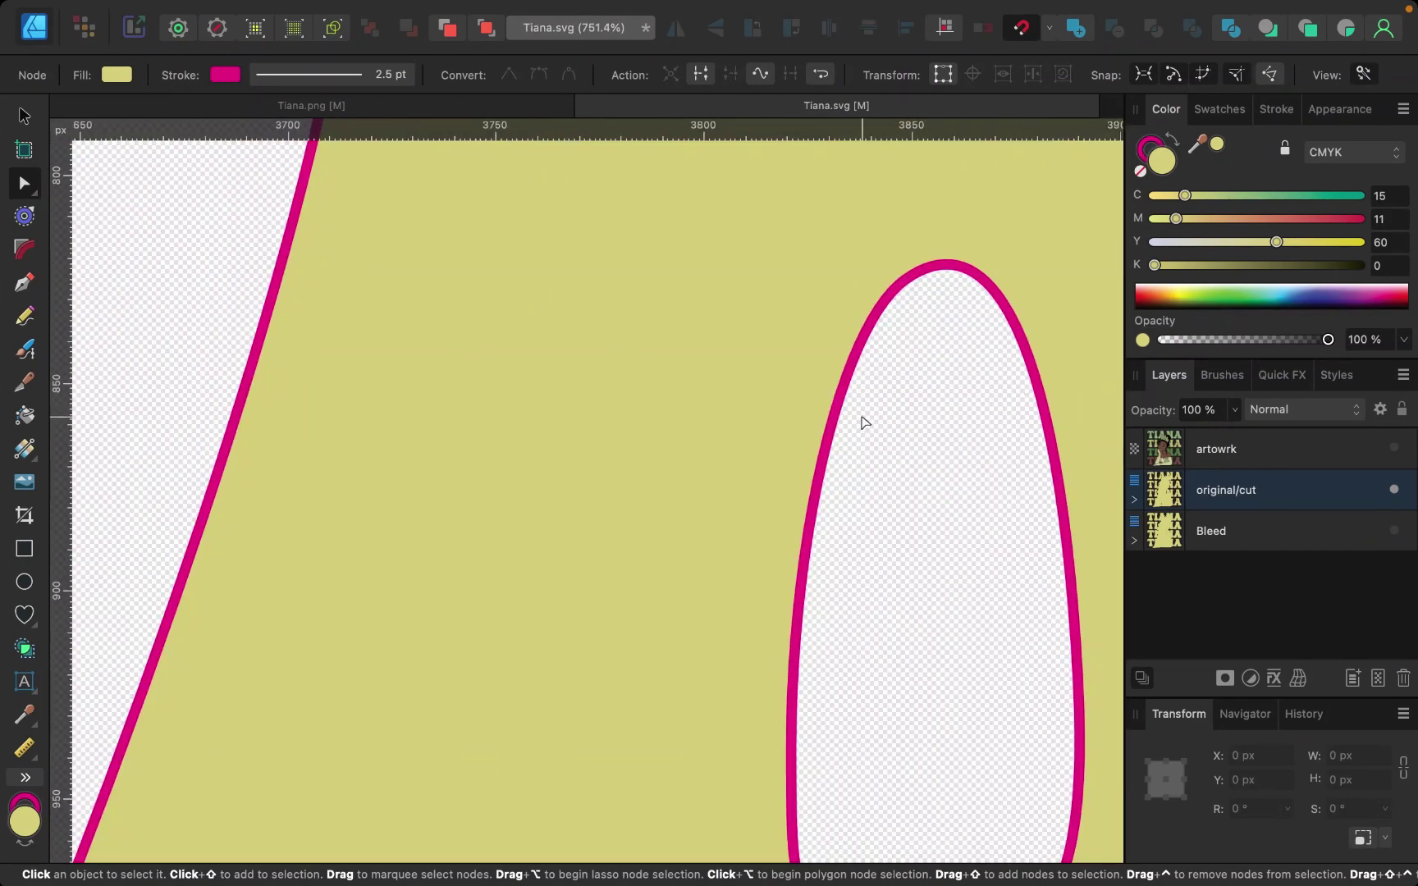
scroll(861, 418, "down", 2)
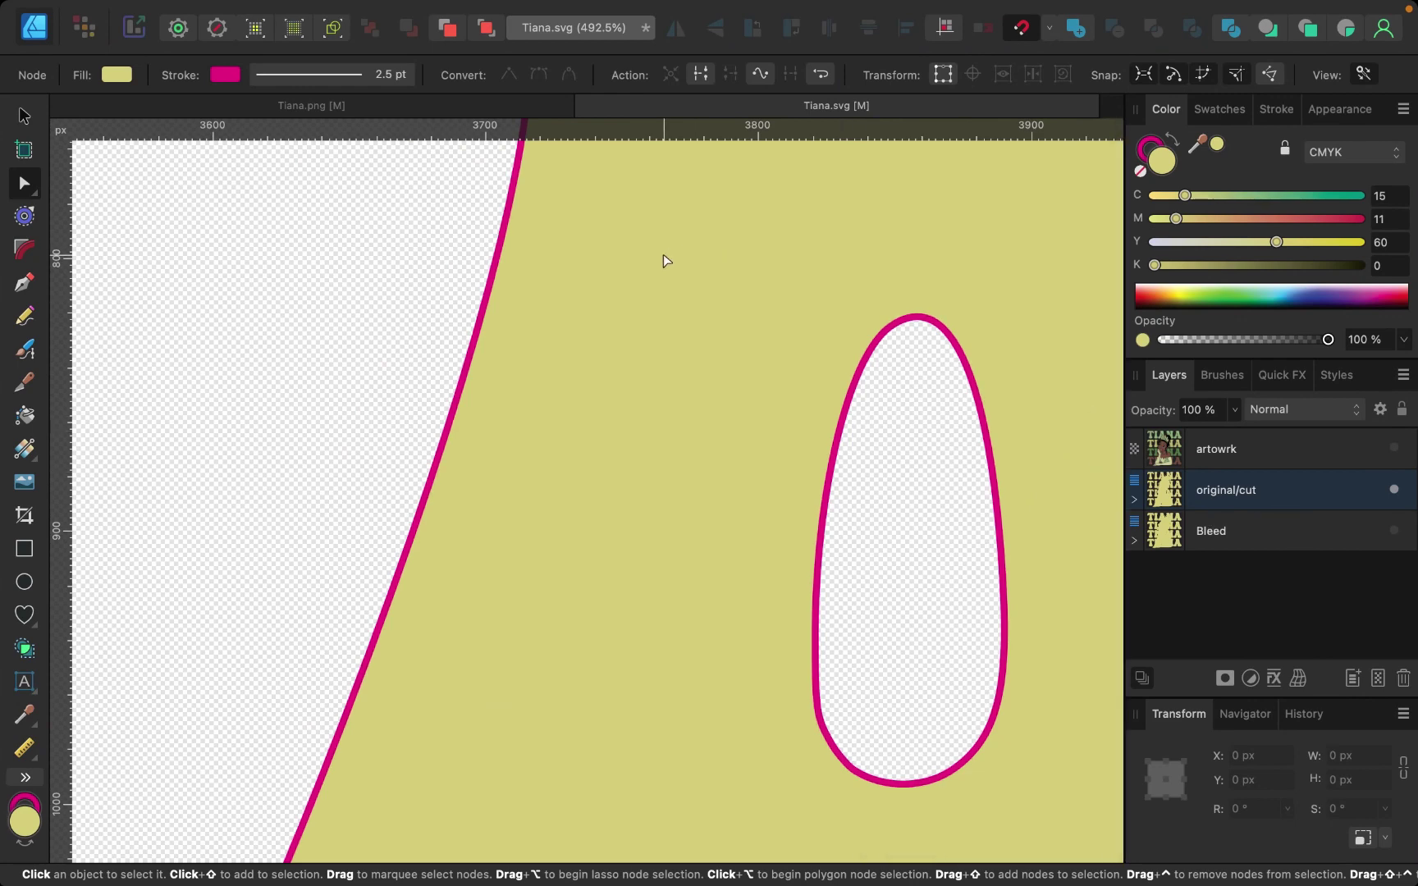
scroll(663, 260, "down", 2)
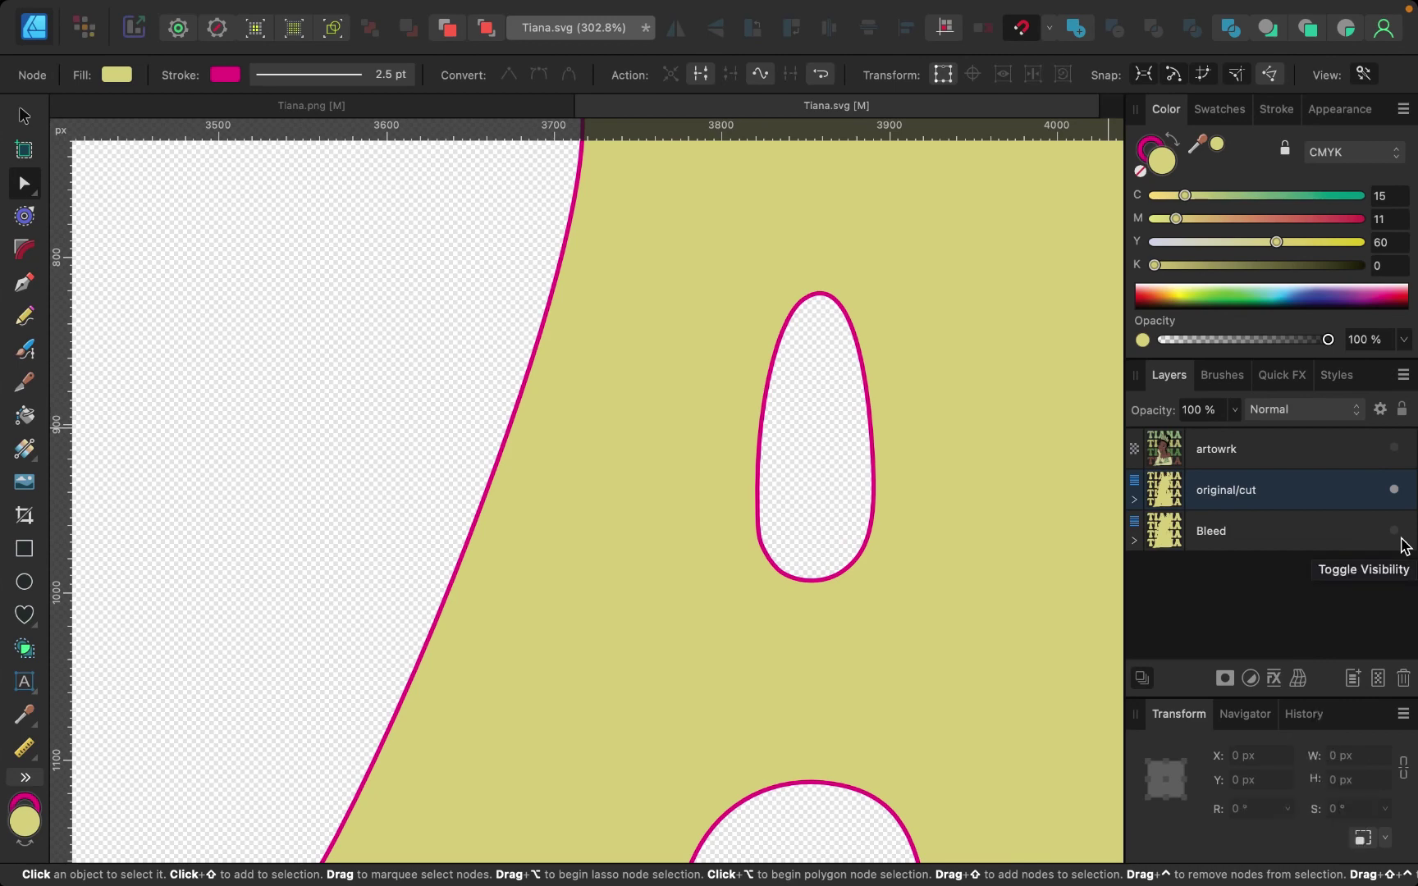
left_click(1395, 531)
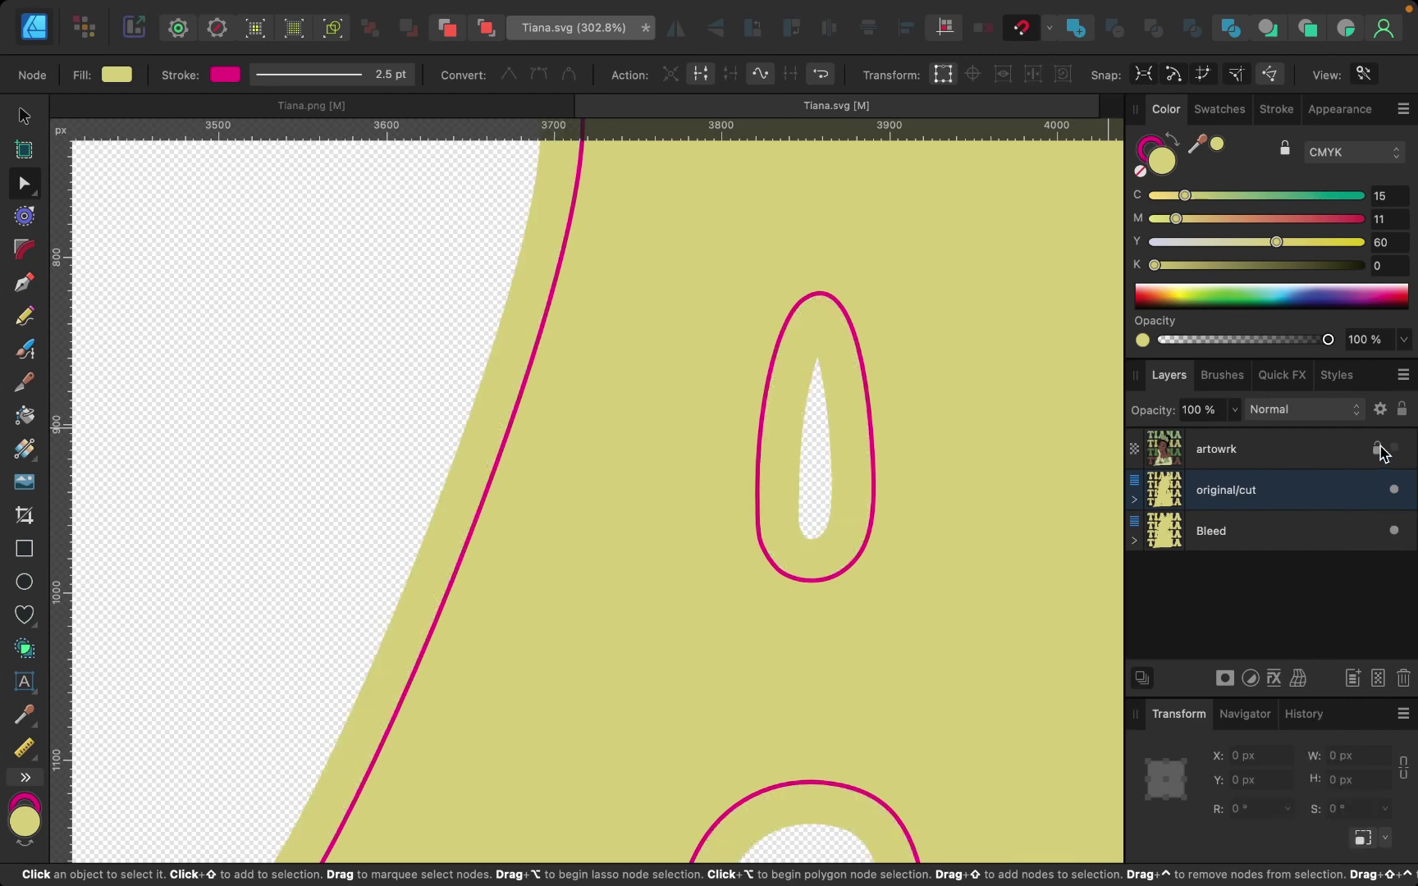
Fill the Bleed layer's shapes with white.
left_click(1286, 558)
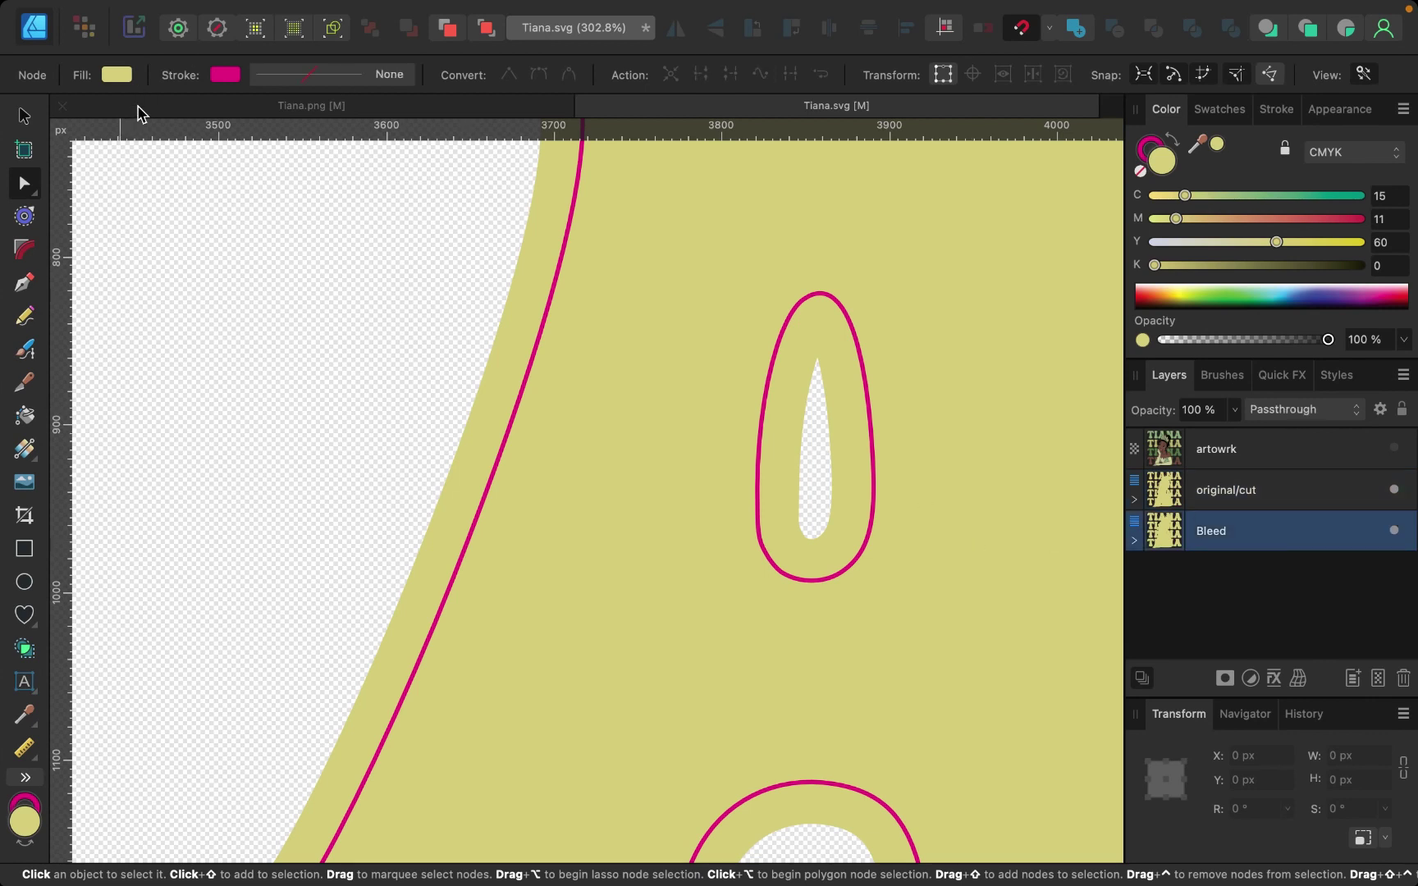
left_click(116, 75)
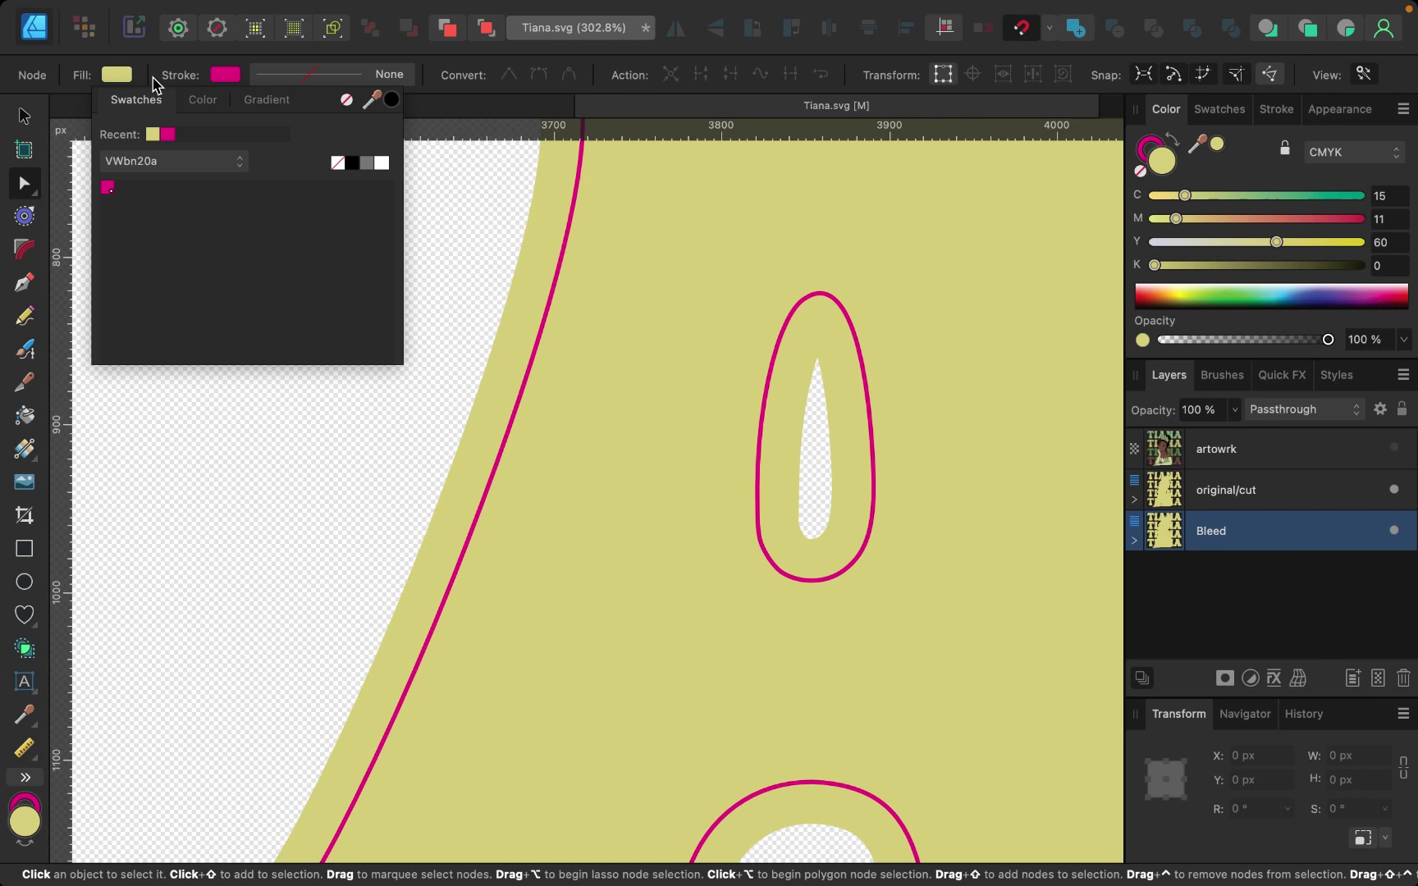
left_click(382, 163)
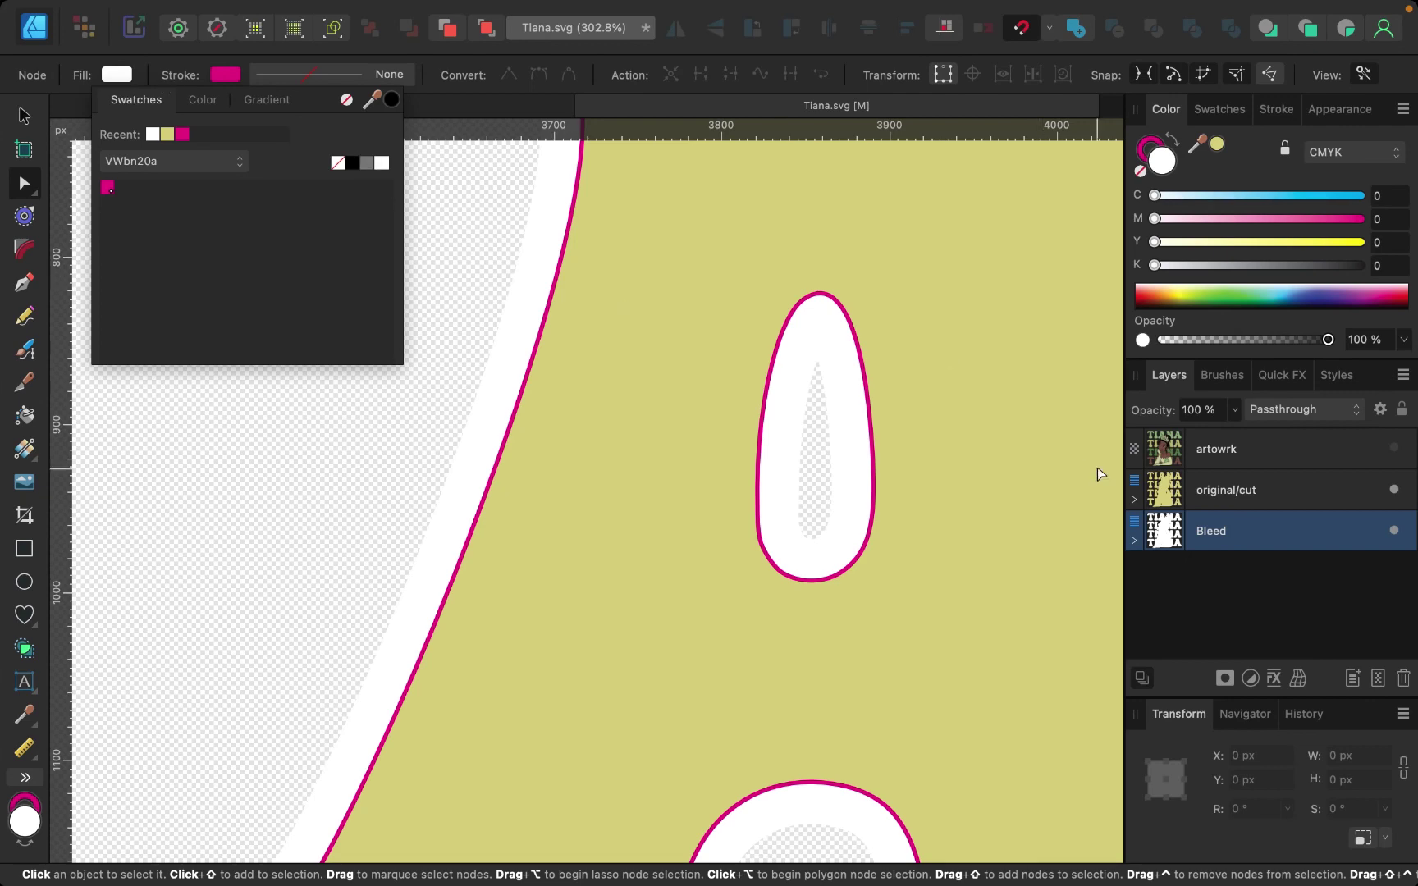
Try a 3.5 pt bleed stroke, then remove it and refill the bleed with the recent yellow.
left_click(230, 75)
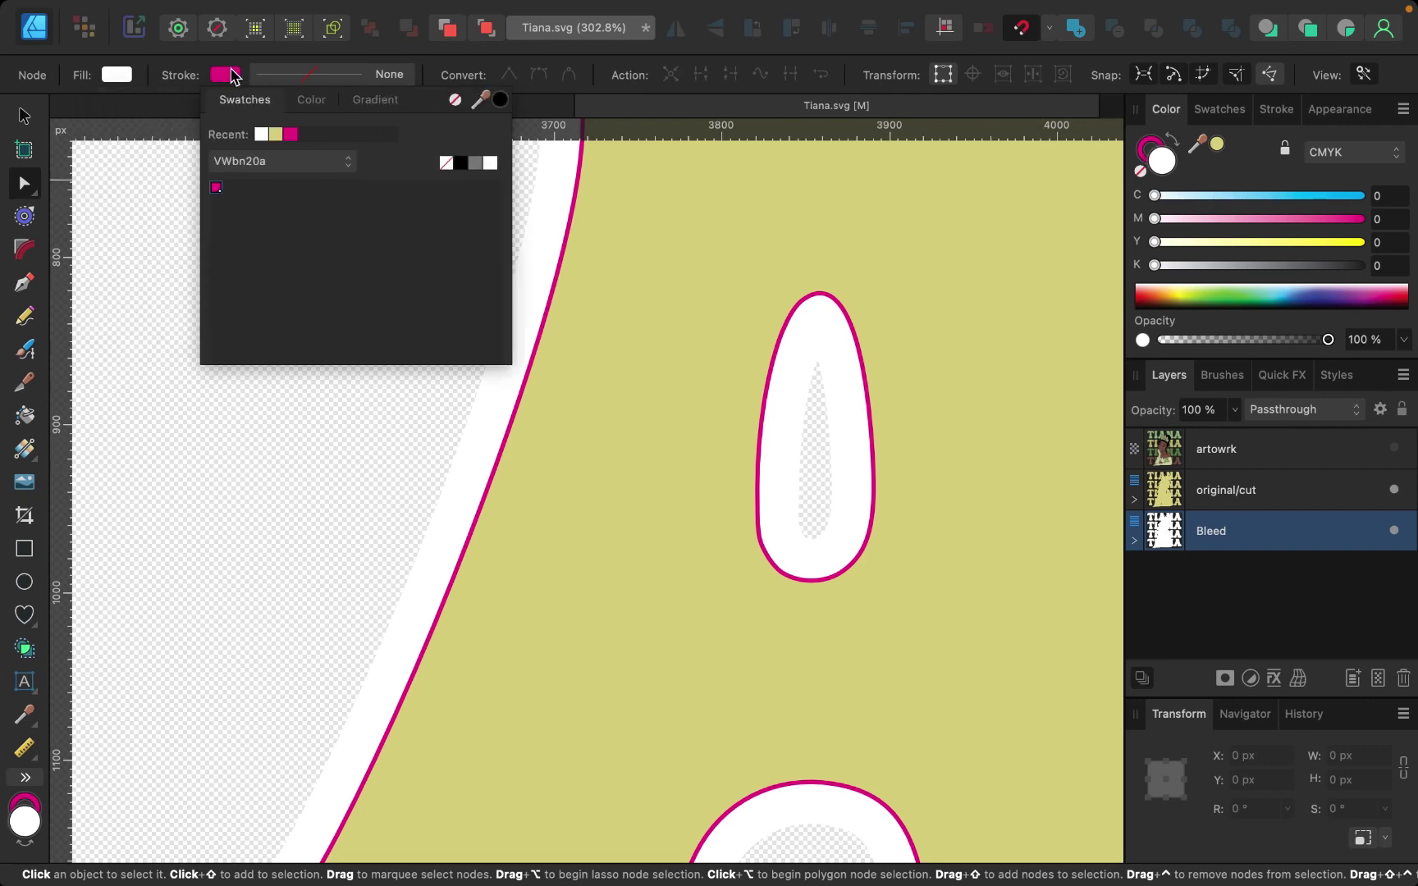
left_click(261, 74)
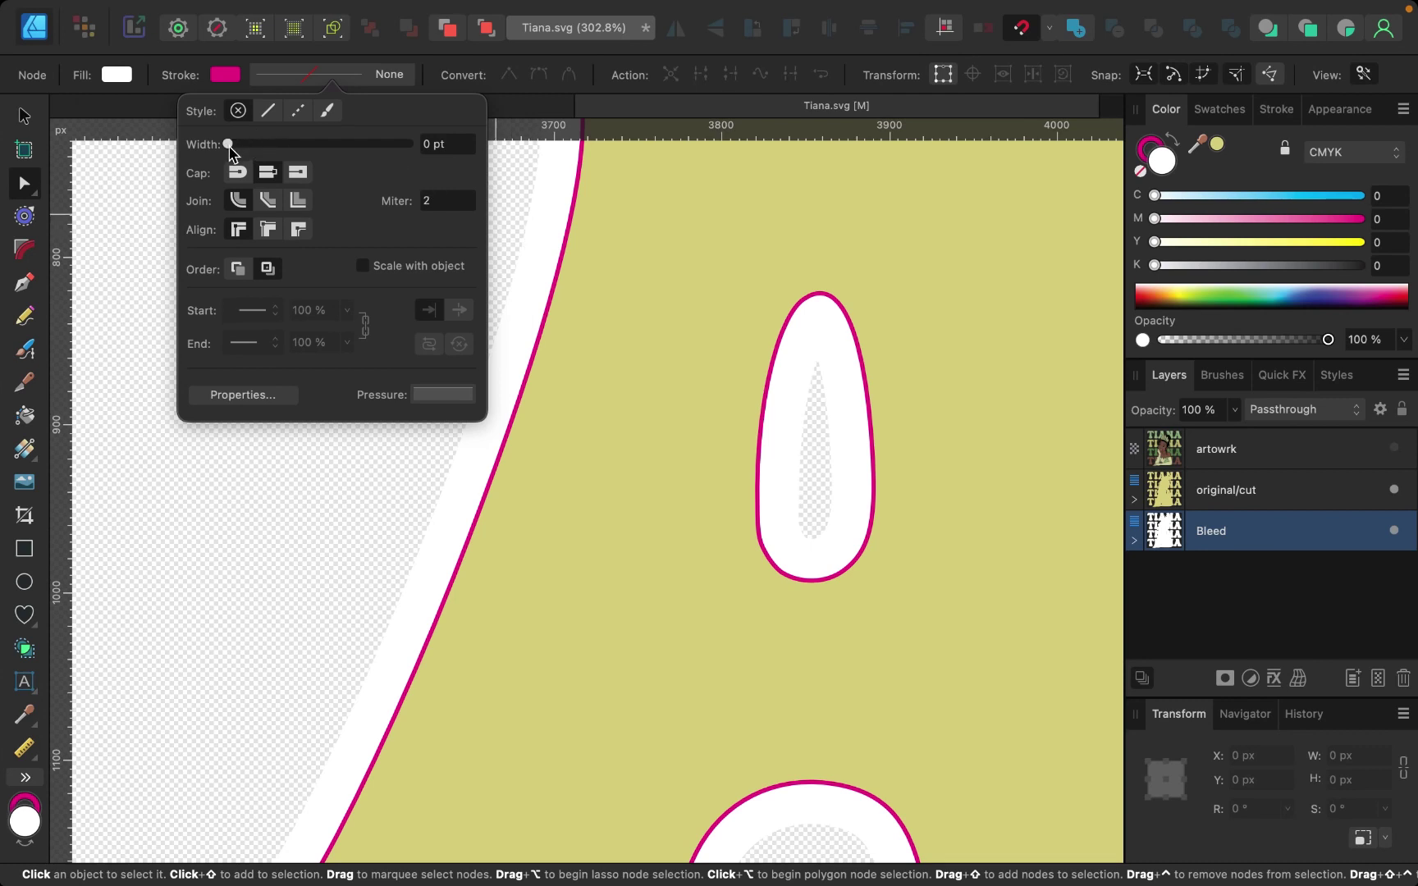
mouse_move(229, 145)
left_mouse_down()
mouse_move(317, 146)
mouse_move(192, 156)
left_mouse_up()
left_click(239, 114)
left_click(116, 75)
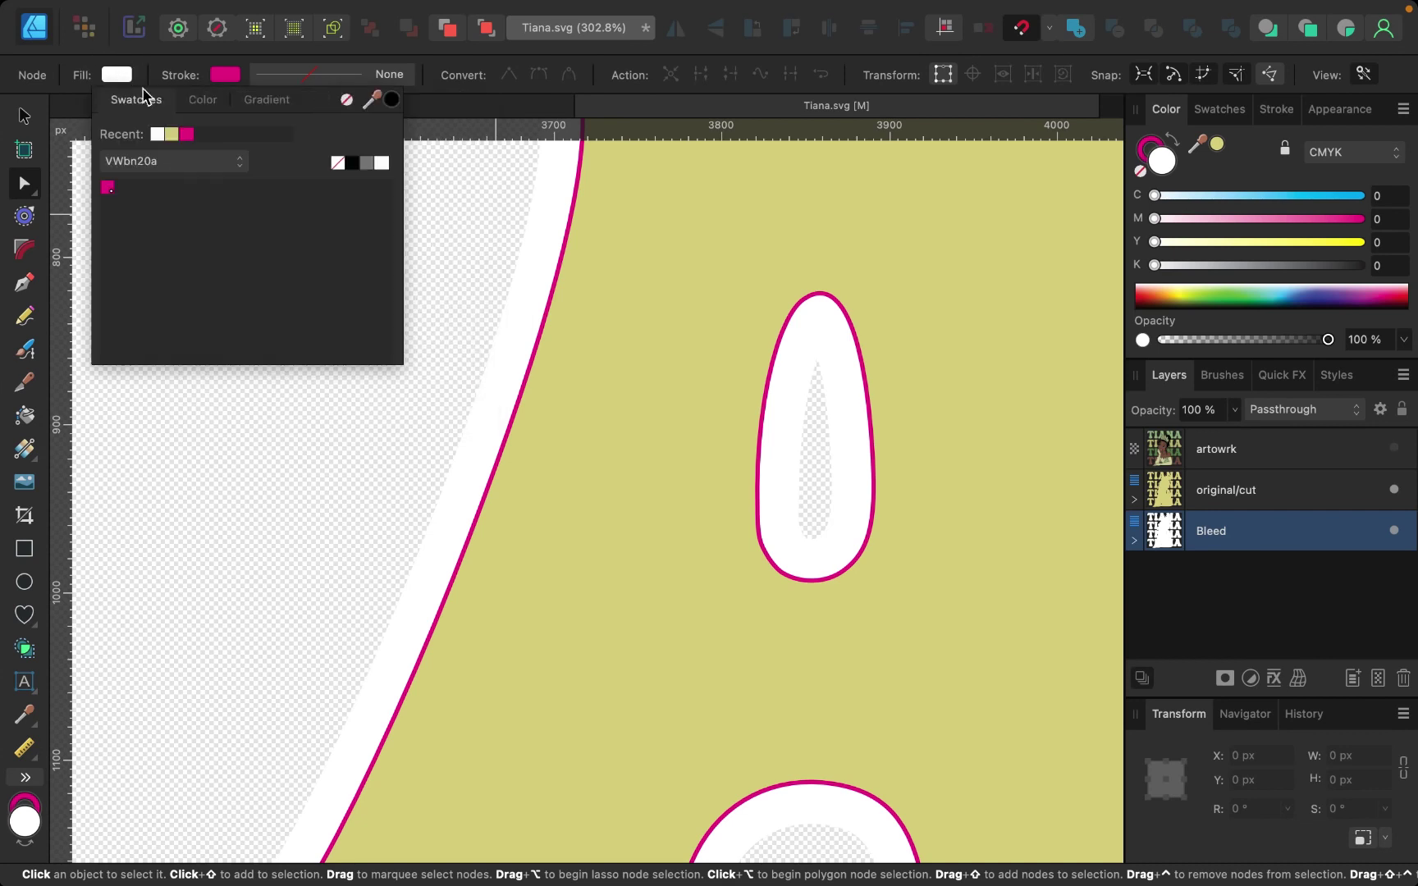
left_click(172, 134)
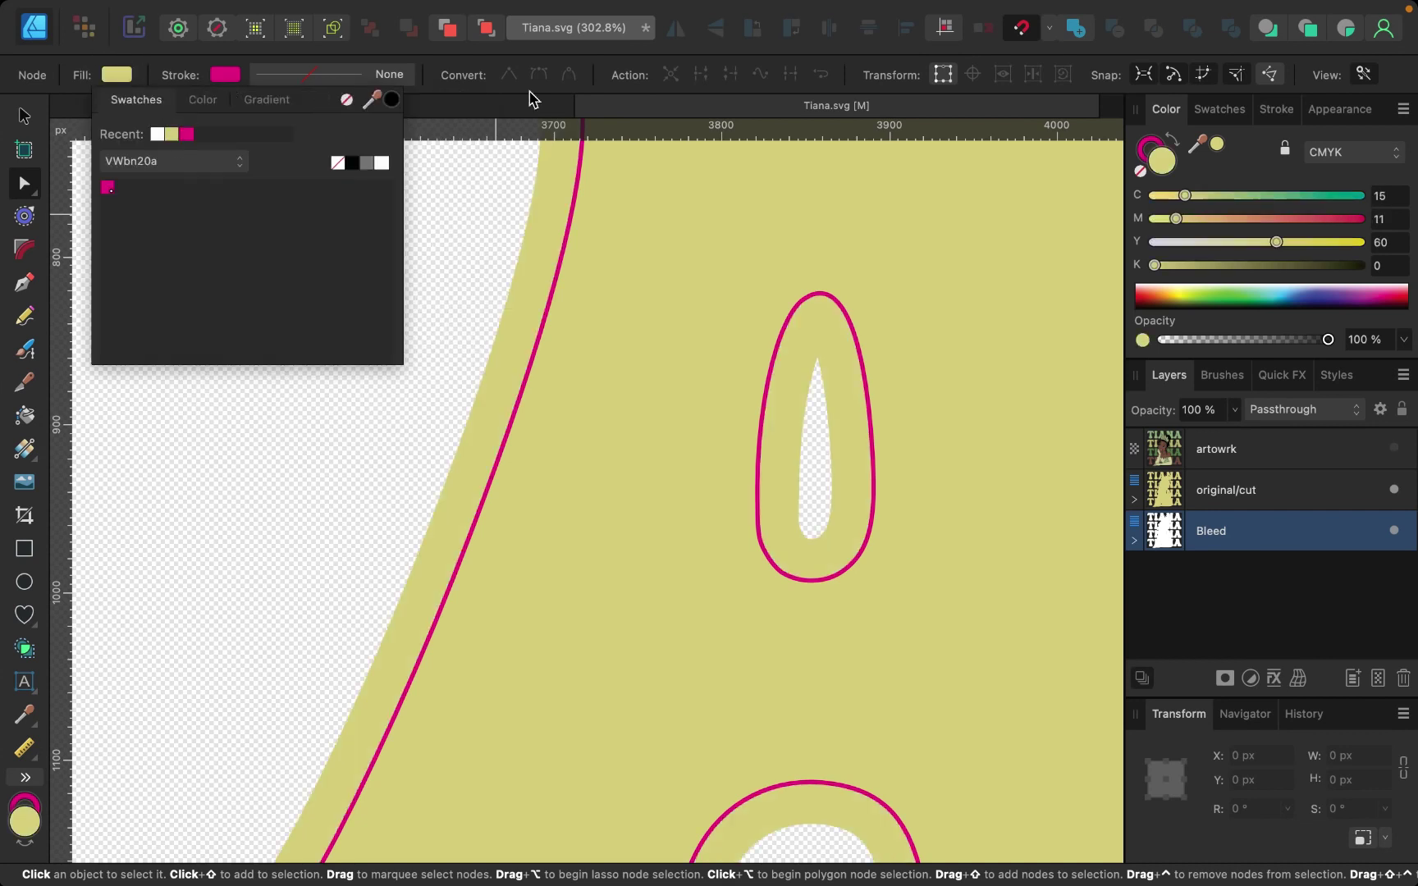
left_click(1272, 469)
Show the artwork layer and raise its opacity to 100%.
left_click(1395, 449)
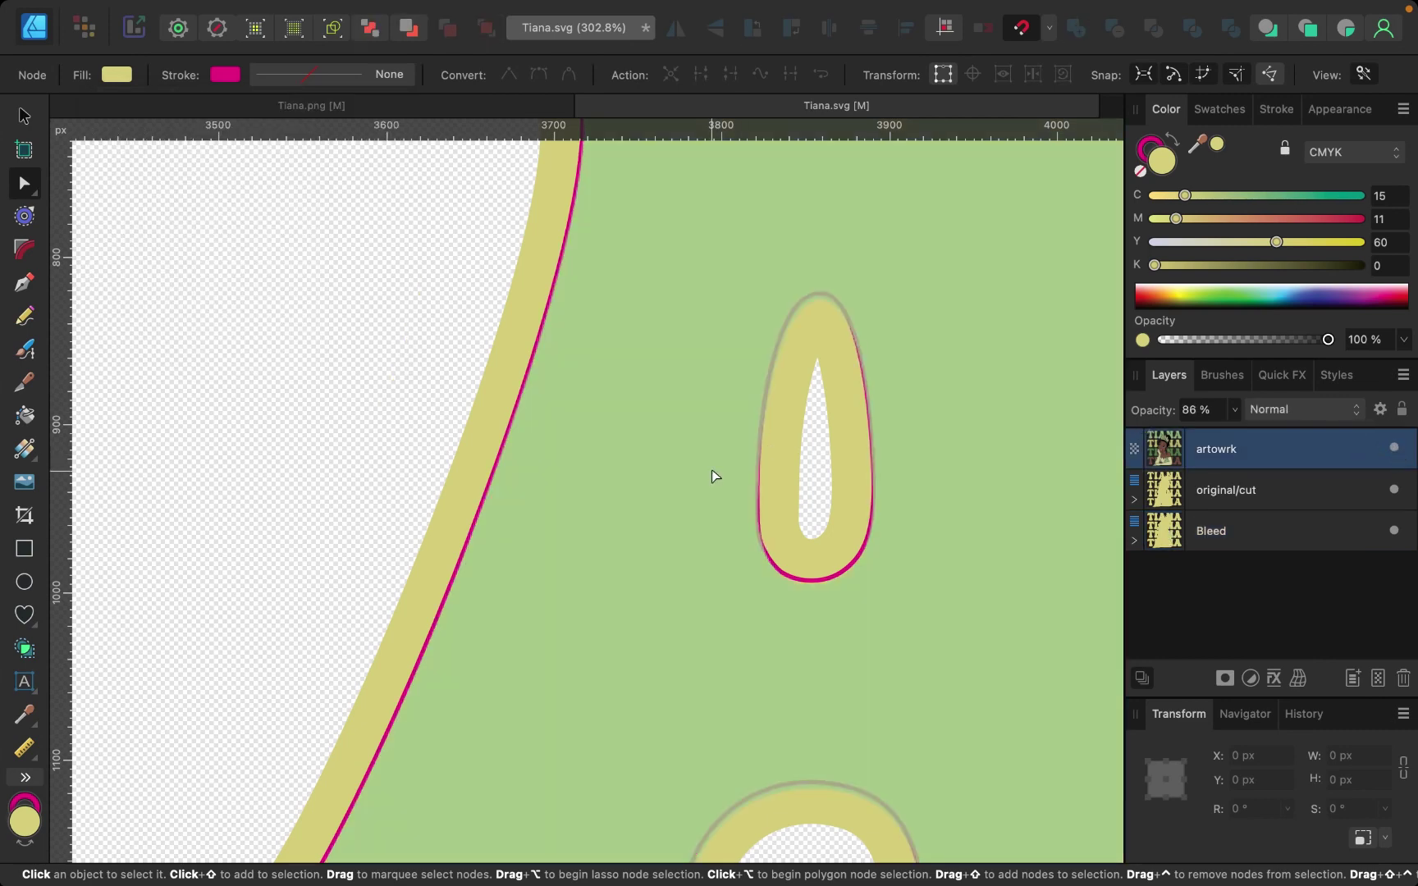
scroll(712, 470, "down", 6)
scroll(712, 469, "down", 5)
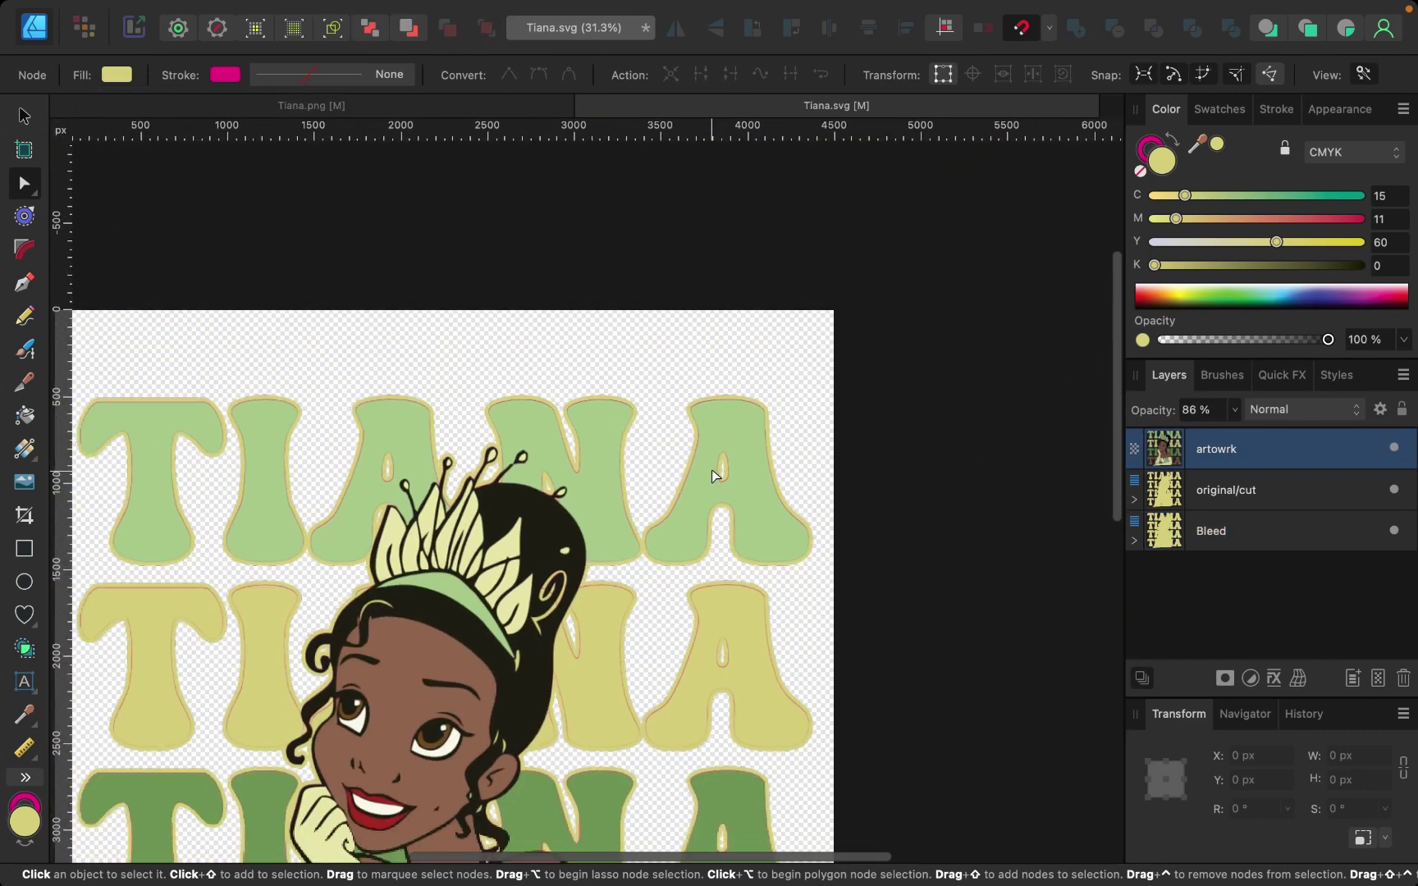
left_click(1235, 410)
left_click_drag(1234, 433, 1266, 433)
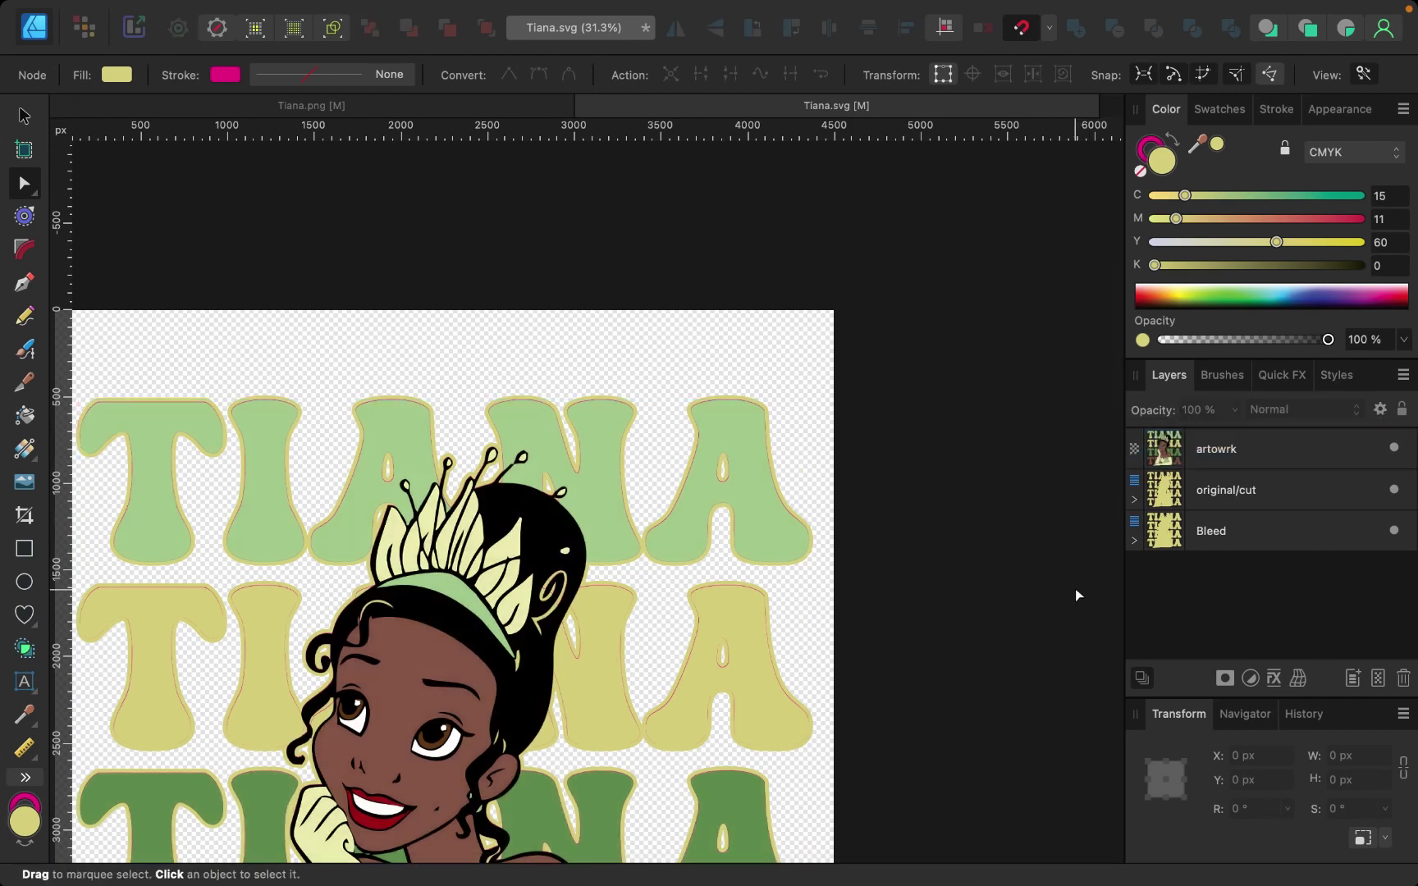
Export the design as a PDF (for print) saved as Tiana.
scroll(821, 443, "left", 5)
left_click(224, 12)
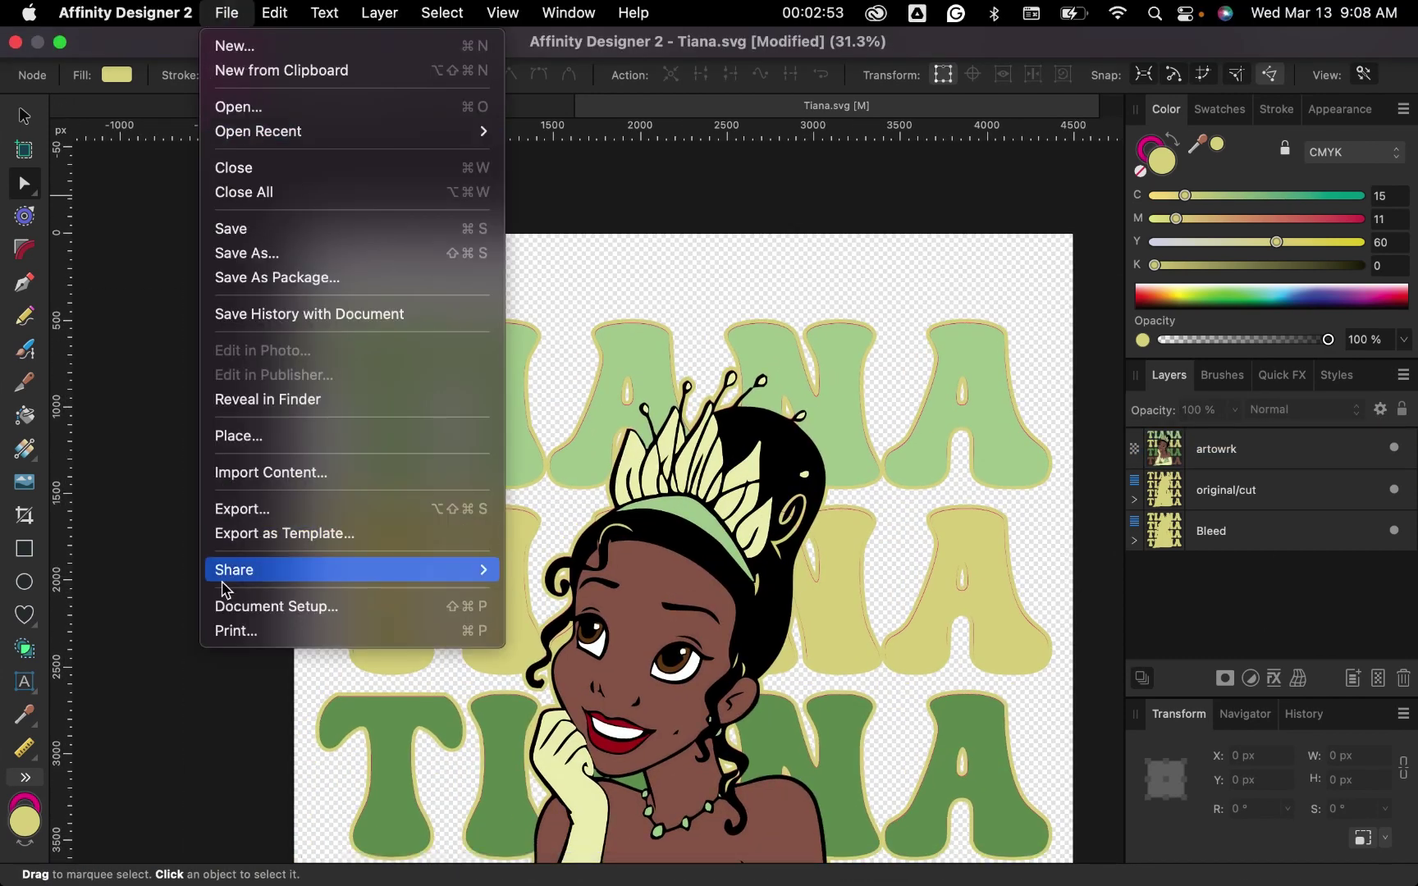
left_click(253, 509)
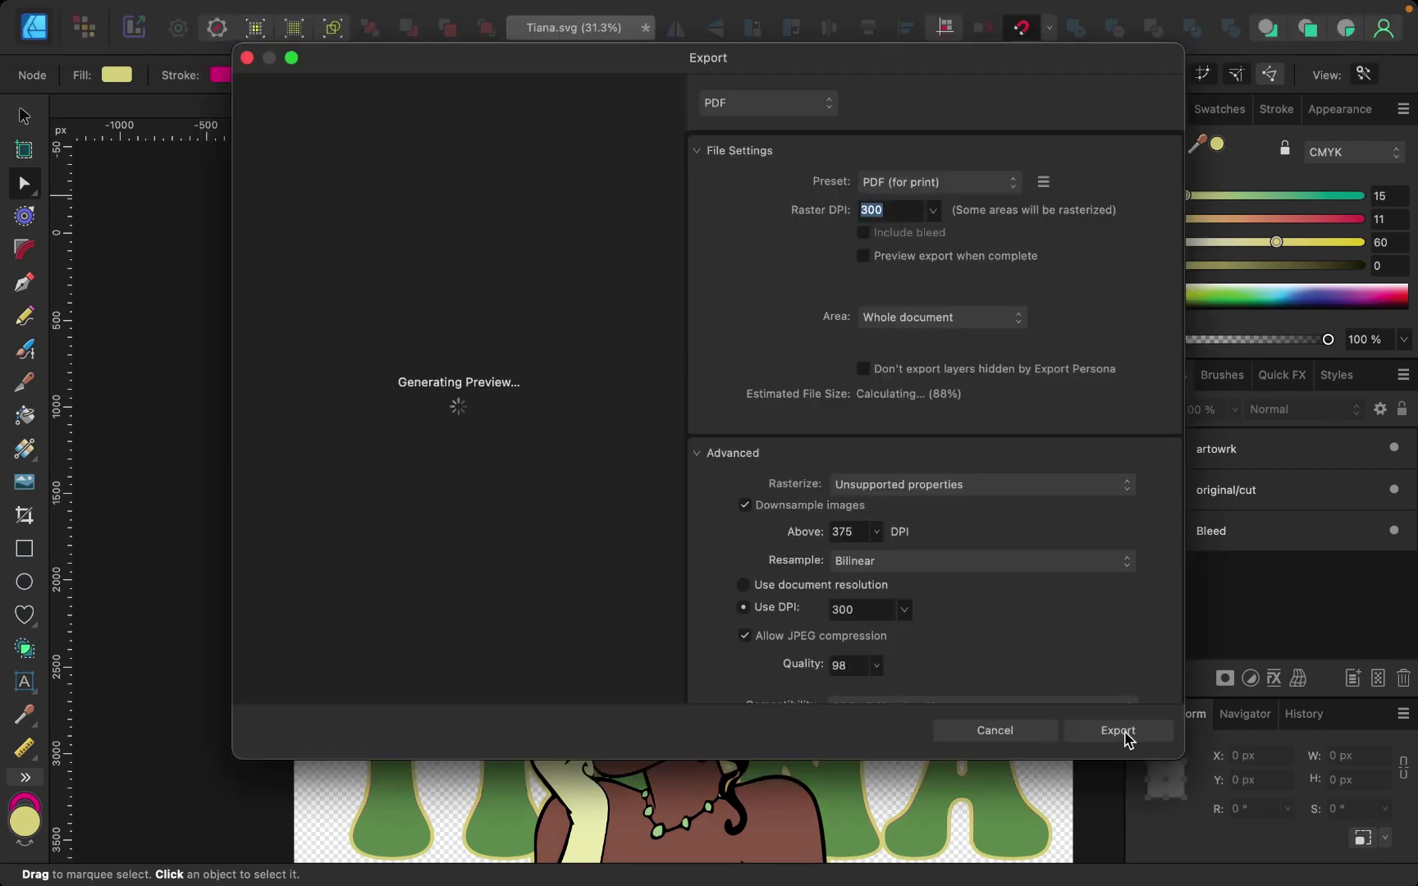
left_click(1127, 734)
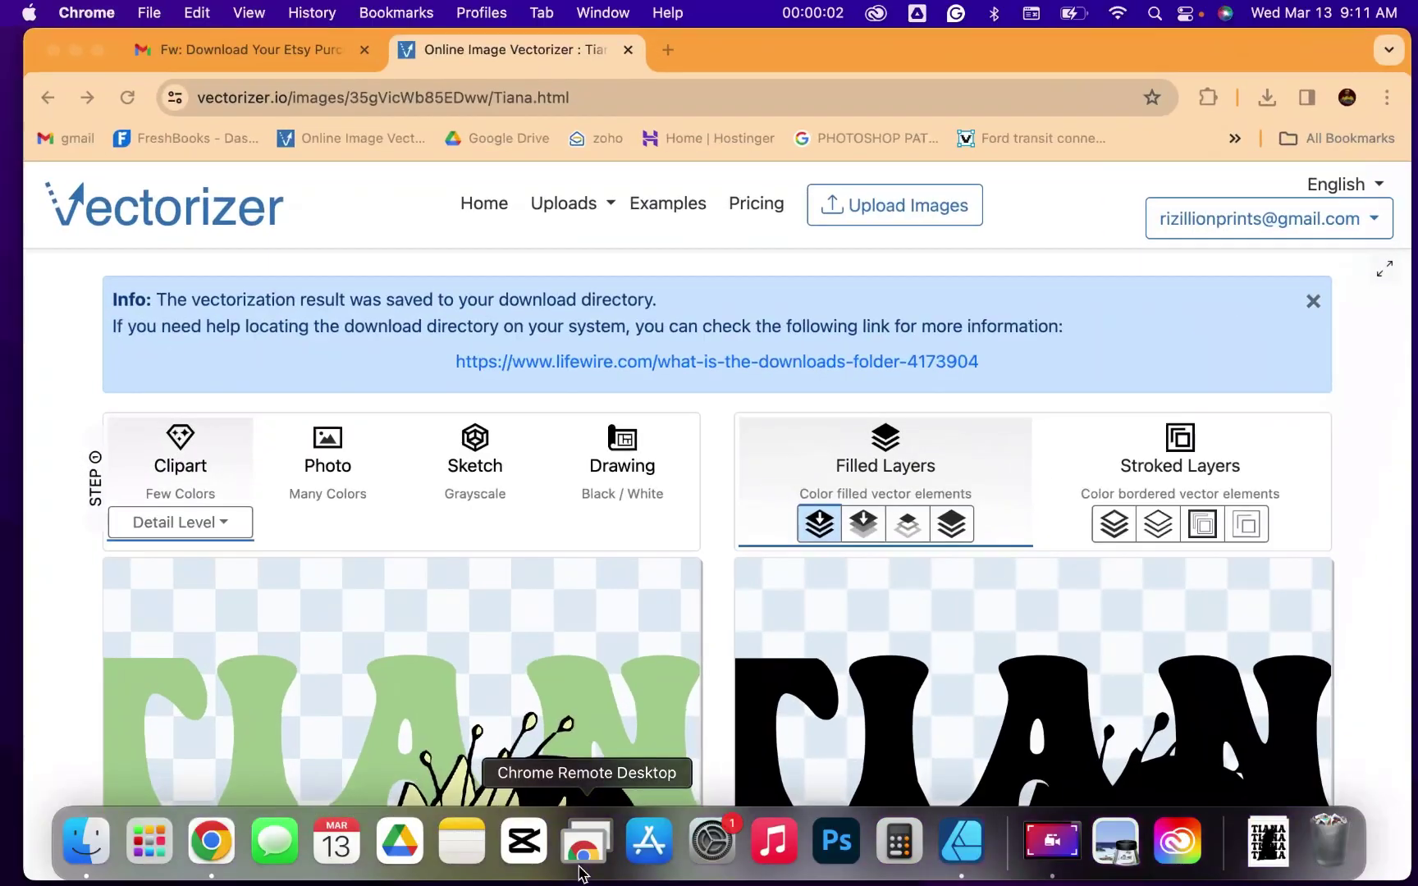
left_click(579, 849)
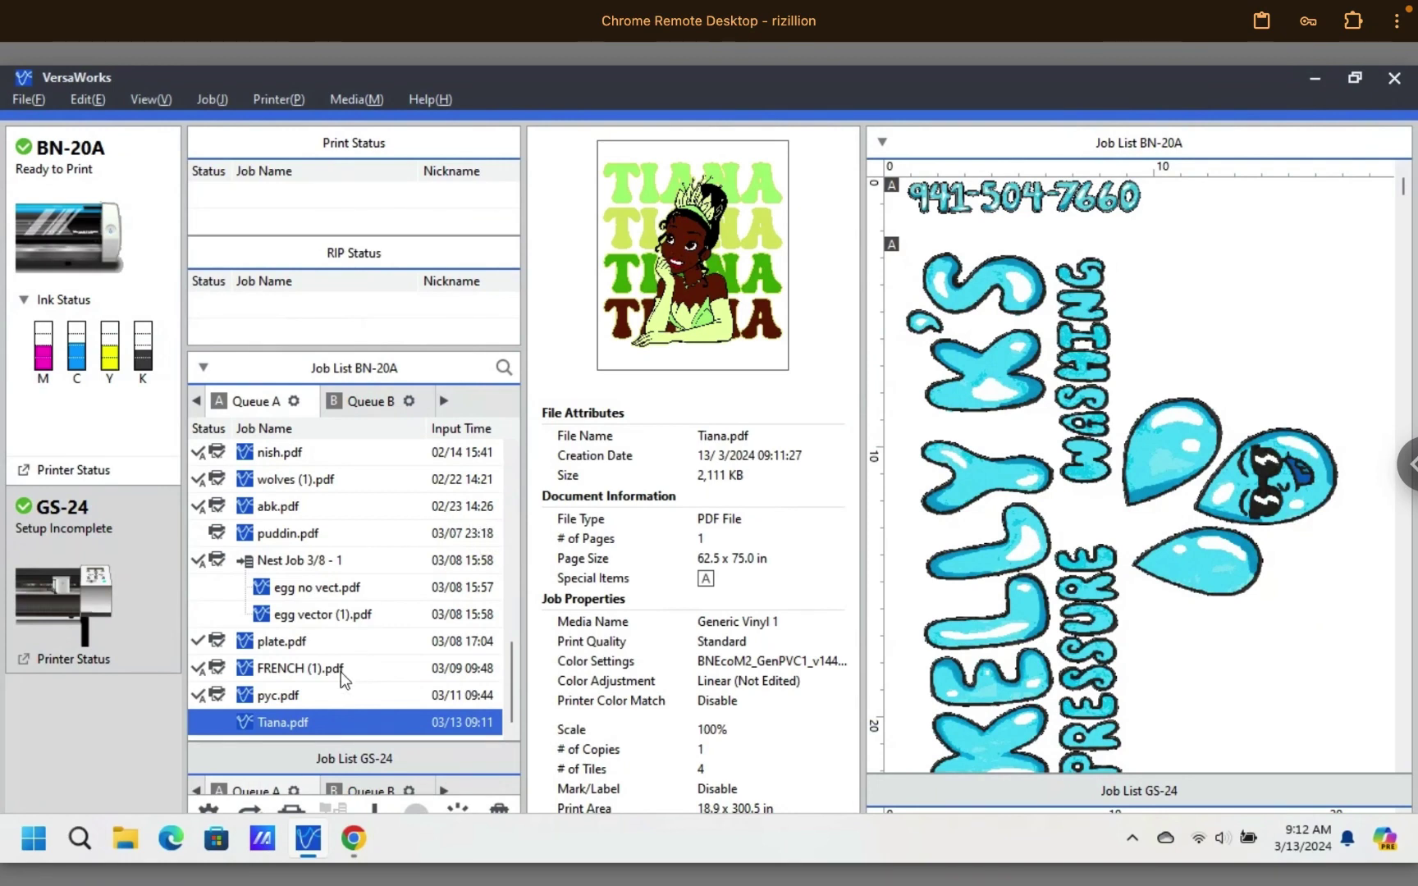
Open Tiana.pdf's job settings and change the scaled width from 62.50 to 10 in.
double_click(301, 721)
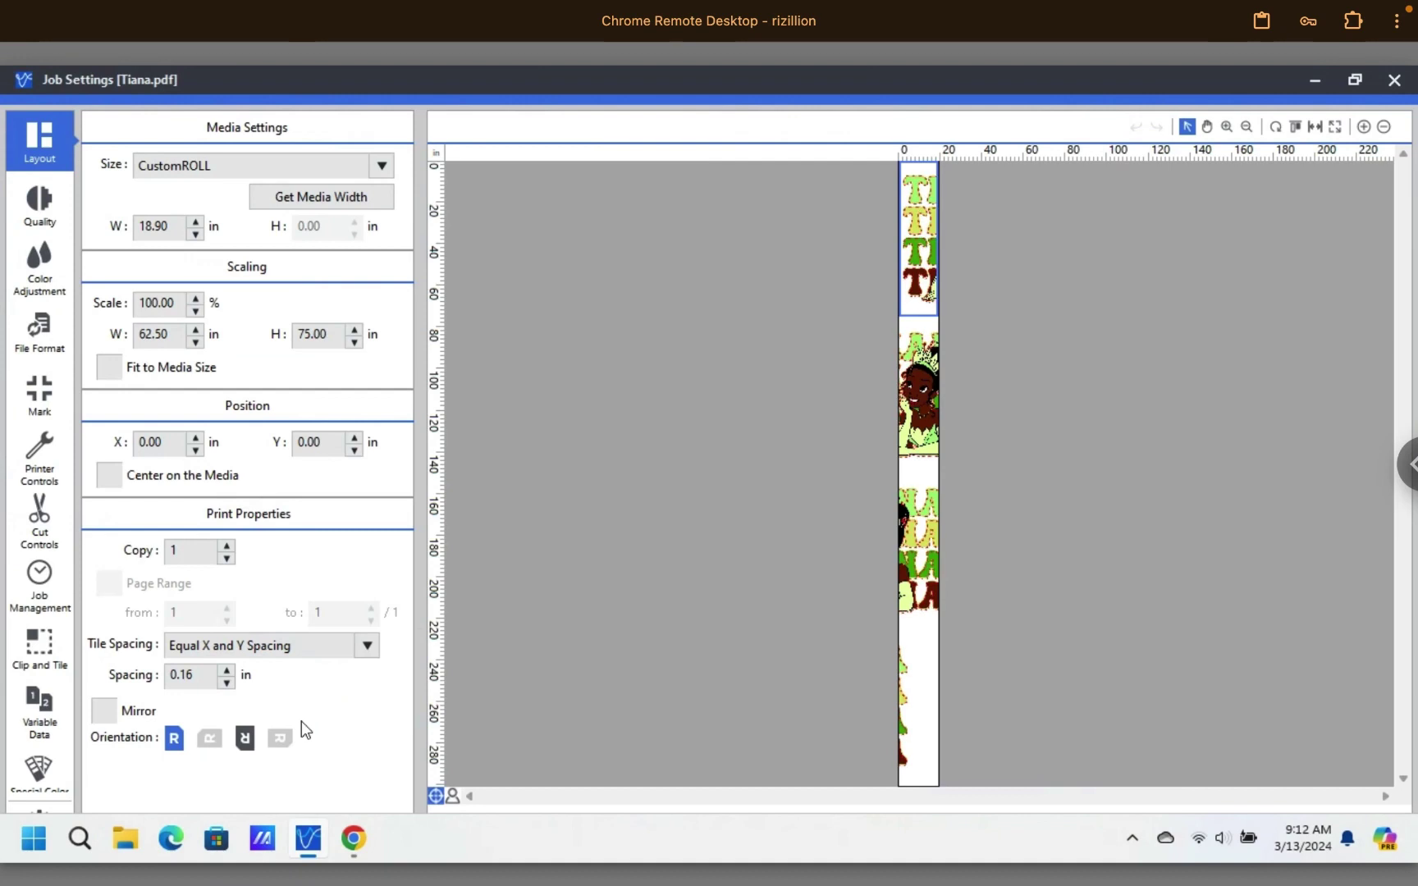
left_click(168, 337)
key("Return")
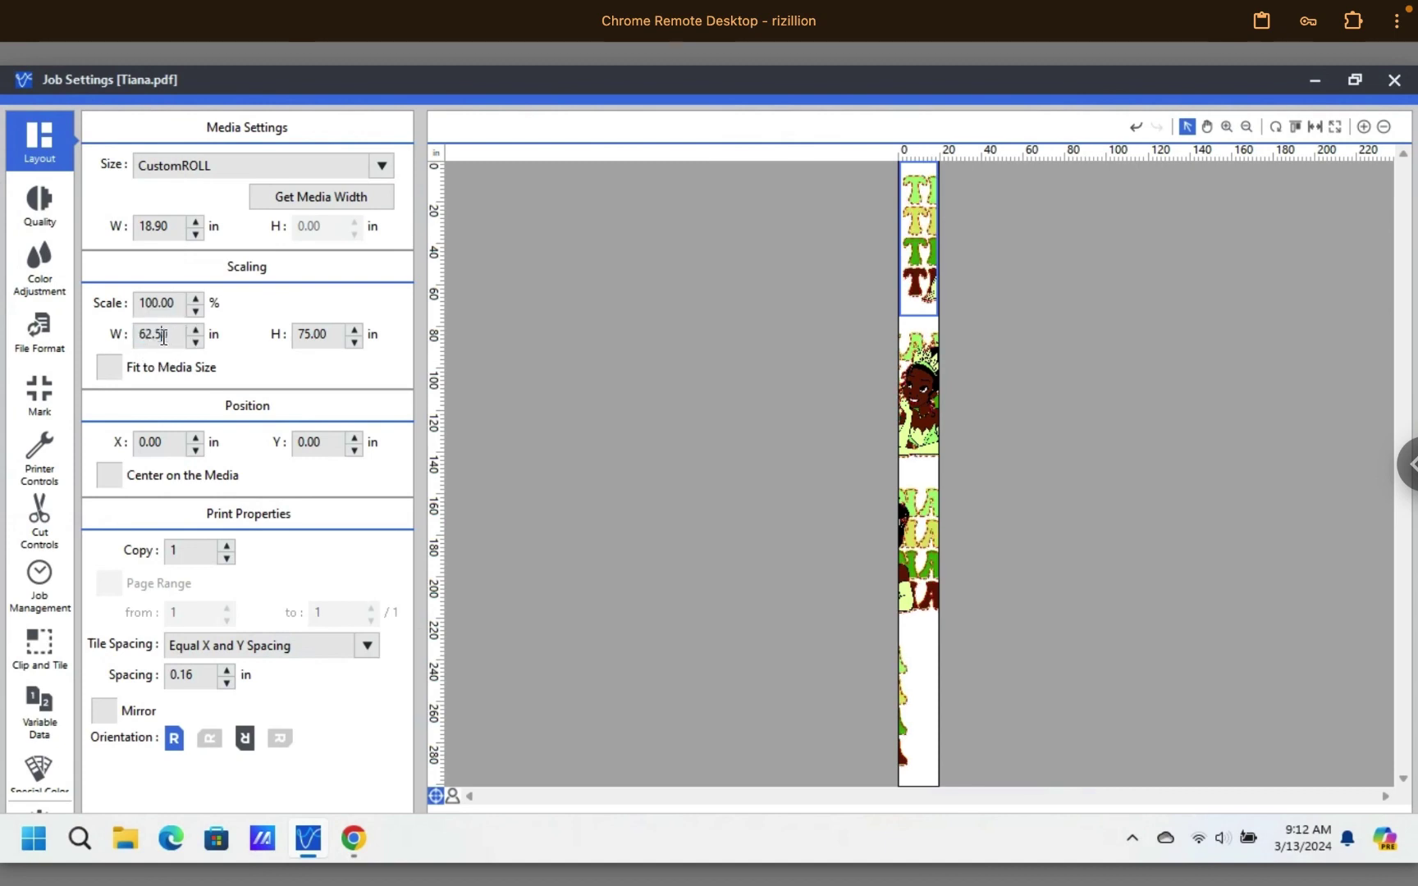
left_click(165, 336)
left_click(165, 337)
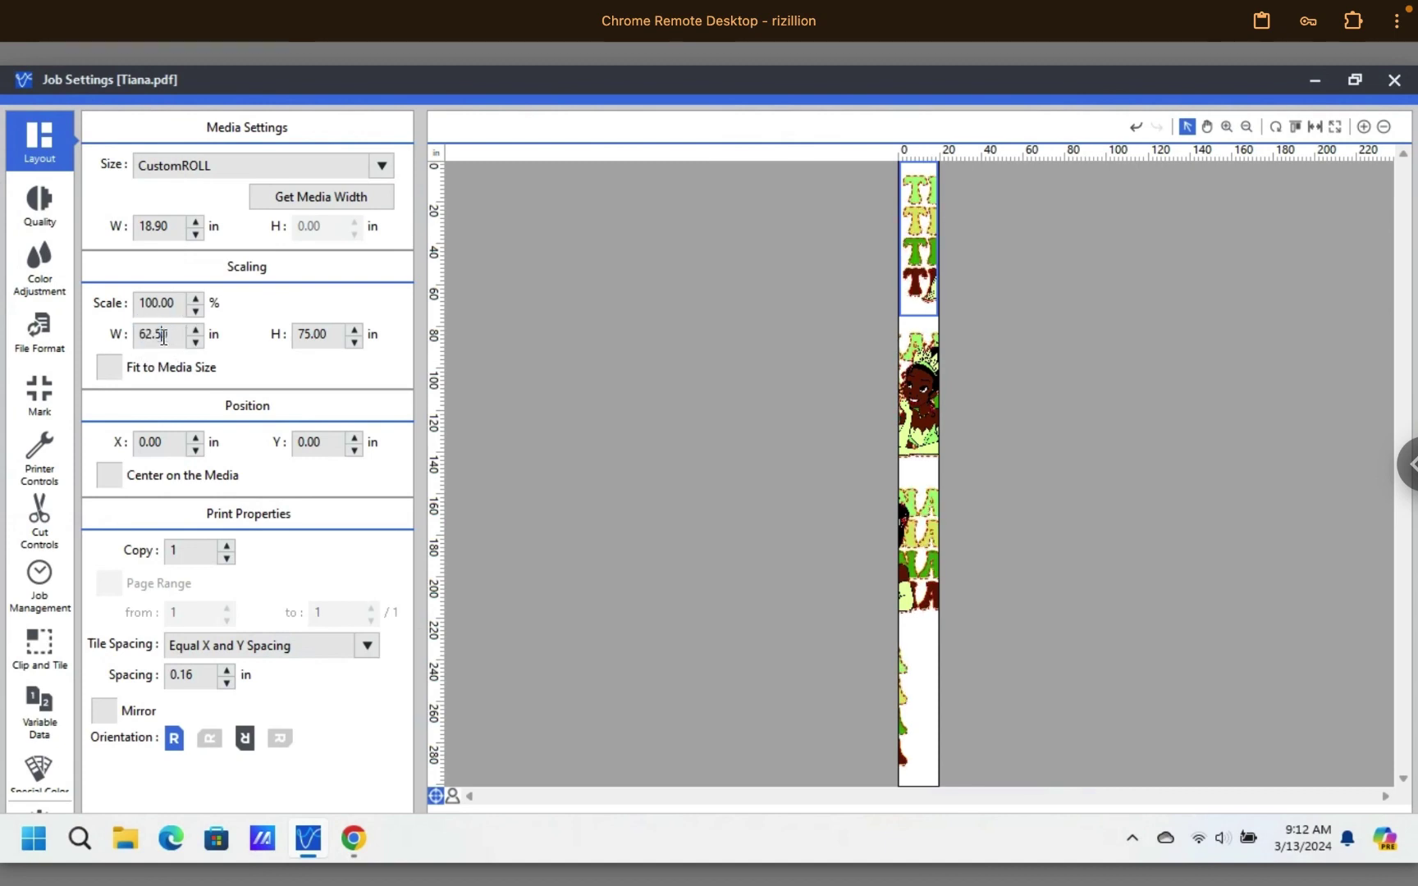
left_click(159, 335)
left_click_drag(167, 336, 122, 337)
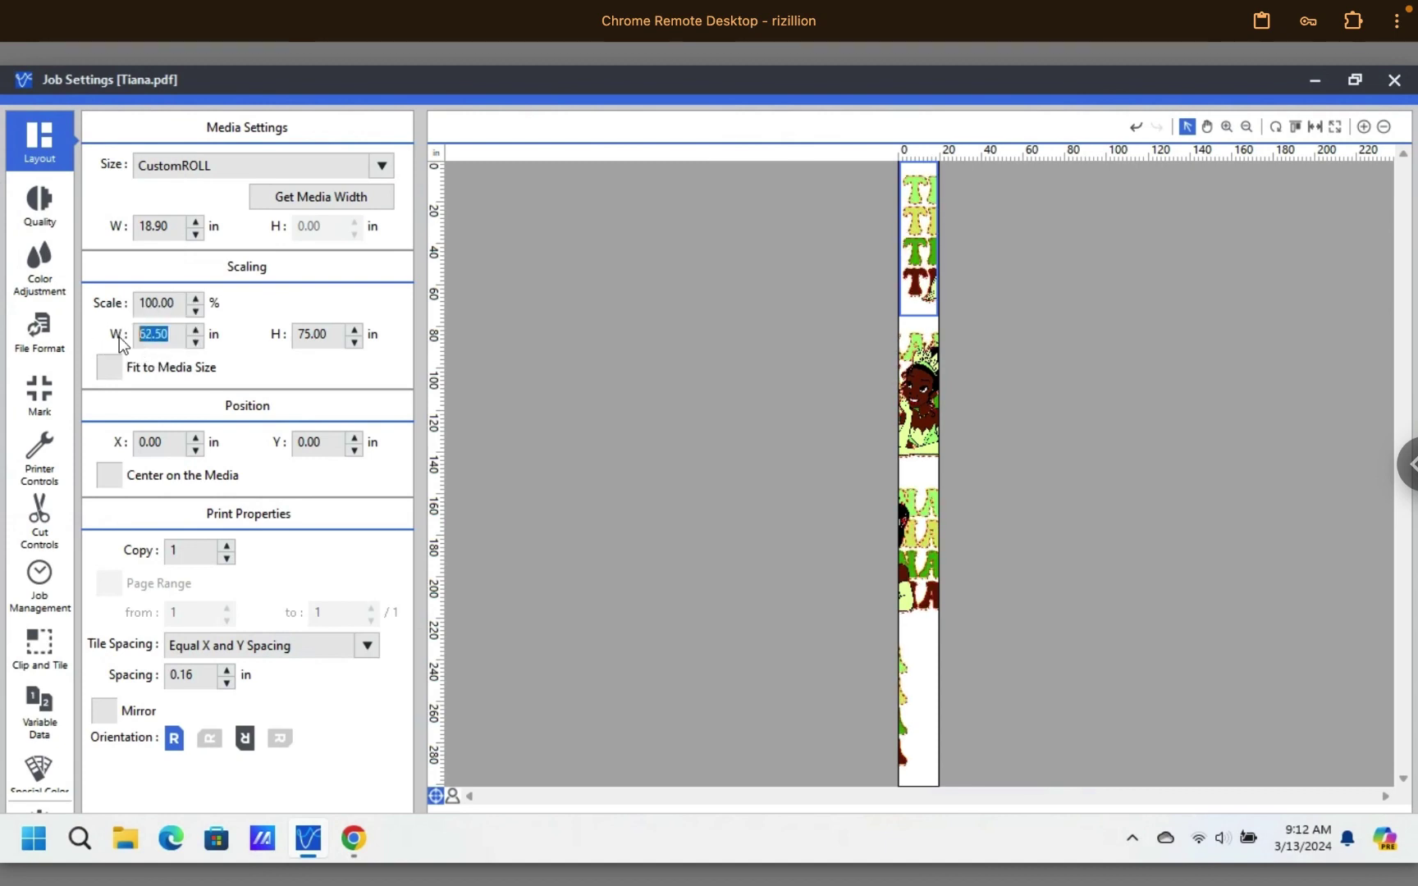
type("10")
key("Return")
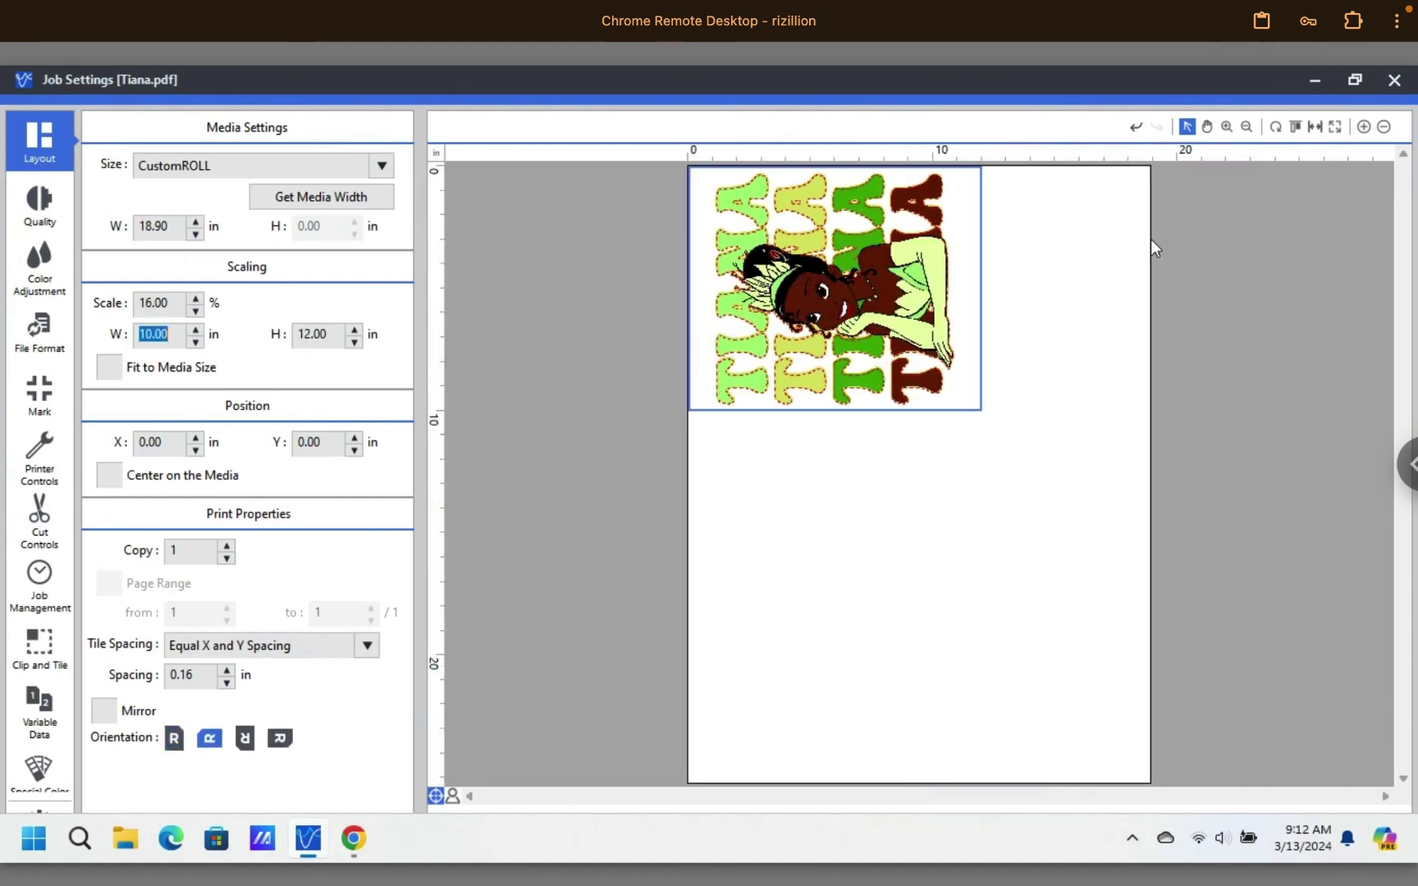
Zoom the preview in three steps onto the TIANA letters to inspect the dashed cut line.
left_click(1226, 126)
left_click(934, 228)
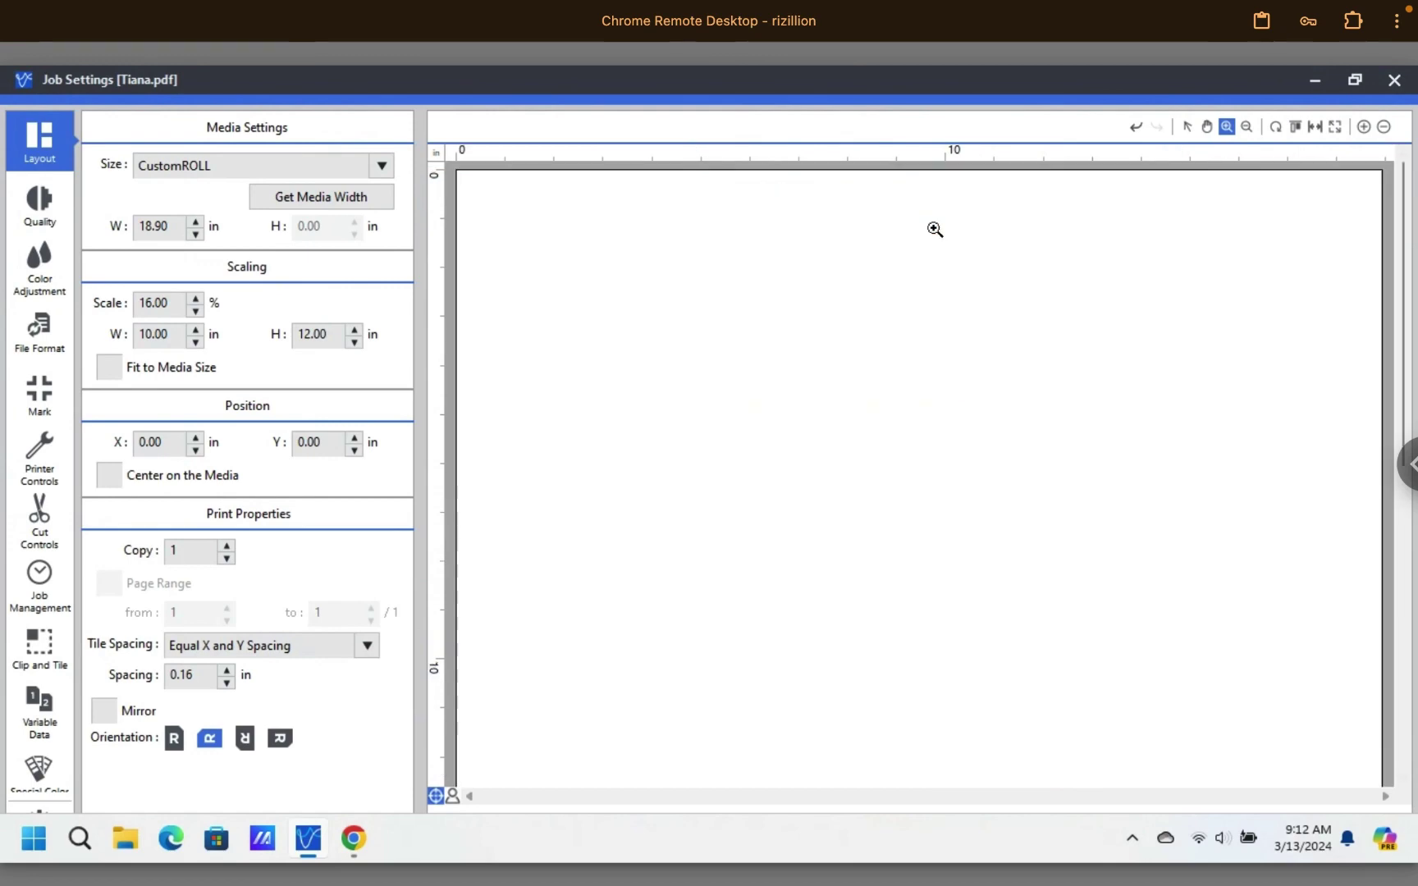
left_click(921, 247)
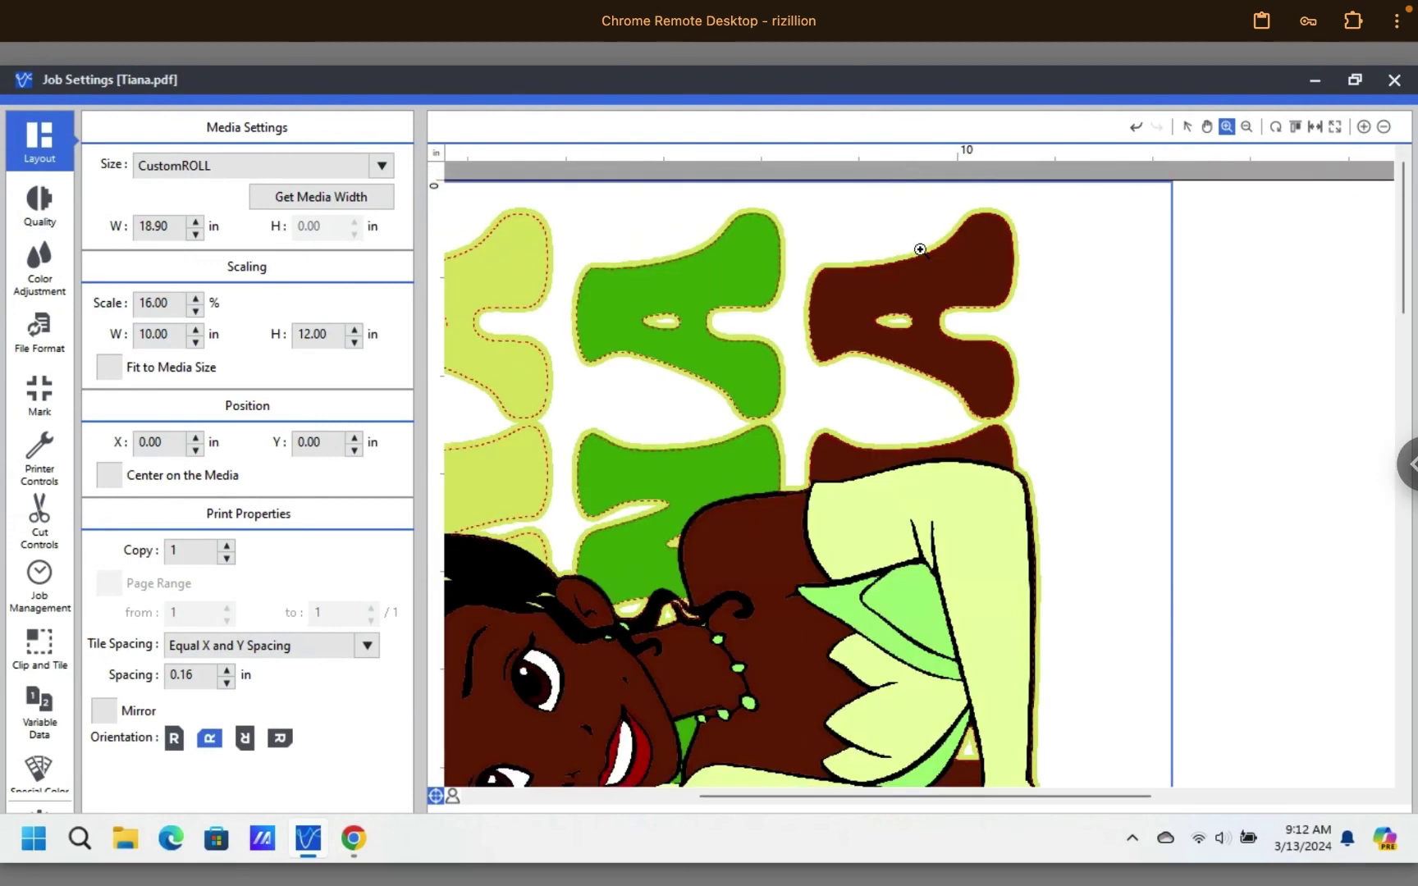
left_click(861, 300)
scroll(853, 321, "left", 1)
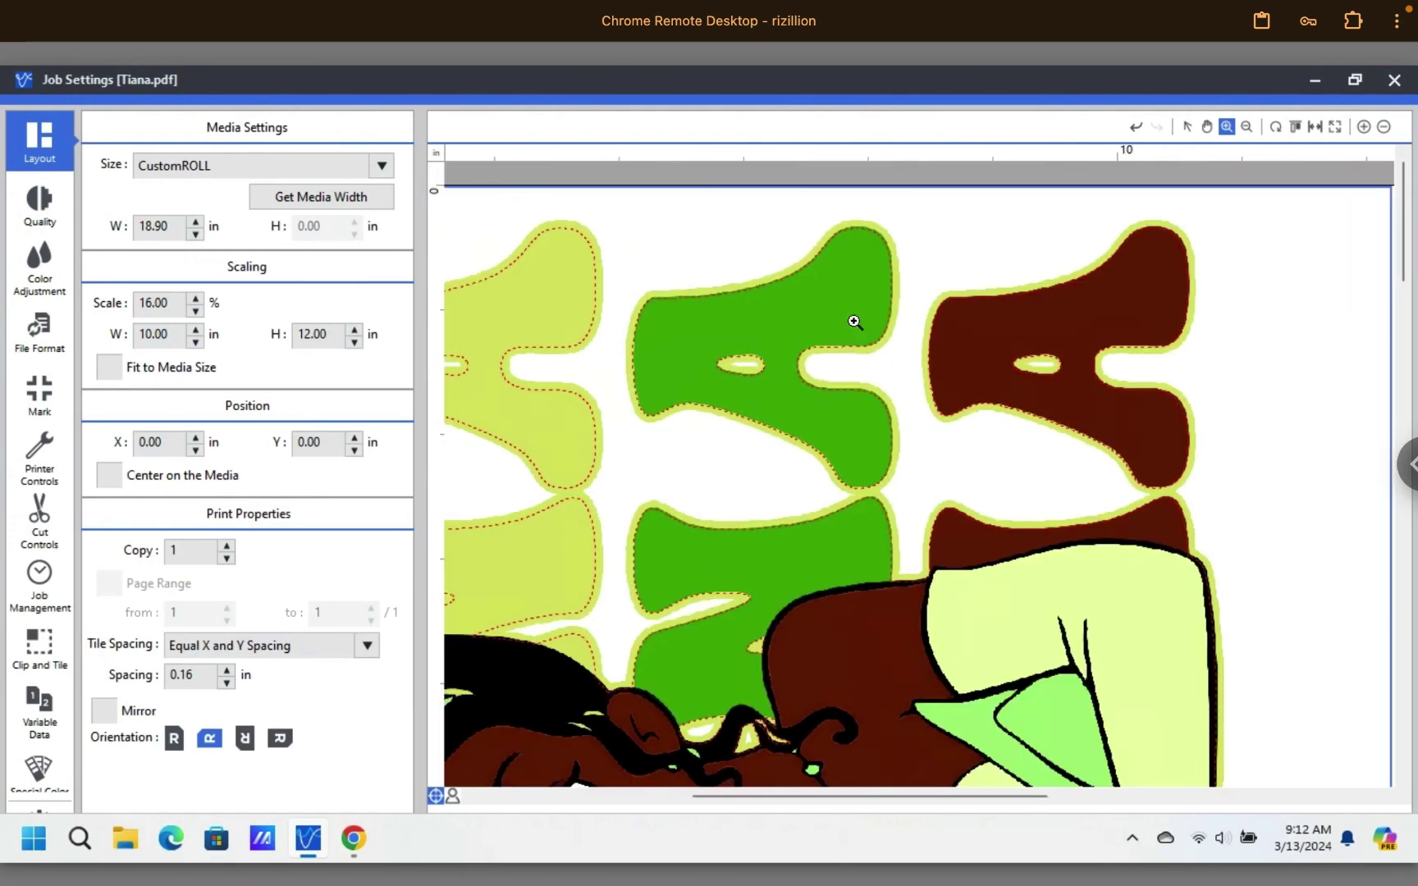
scroll(854, 321, "left", 1)
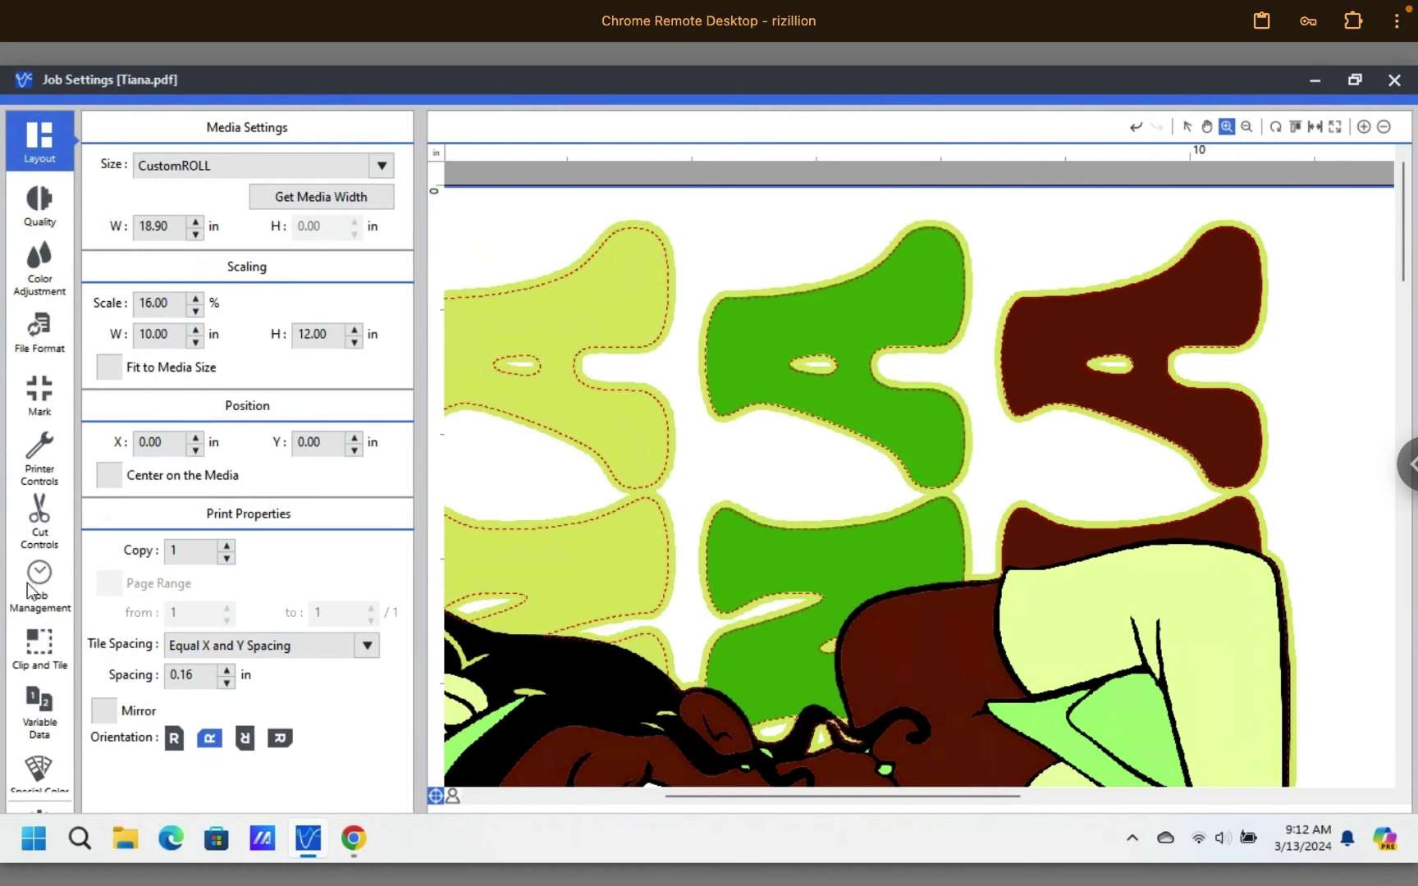
Set Cut Controls' Operation Mode to Cut Only and zoom out to the full page of cut paths.
left_click(41, 527)
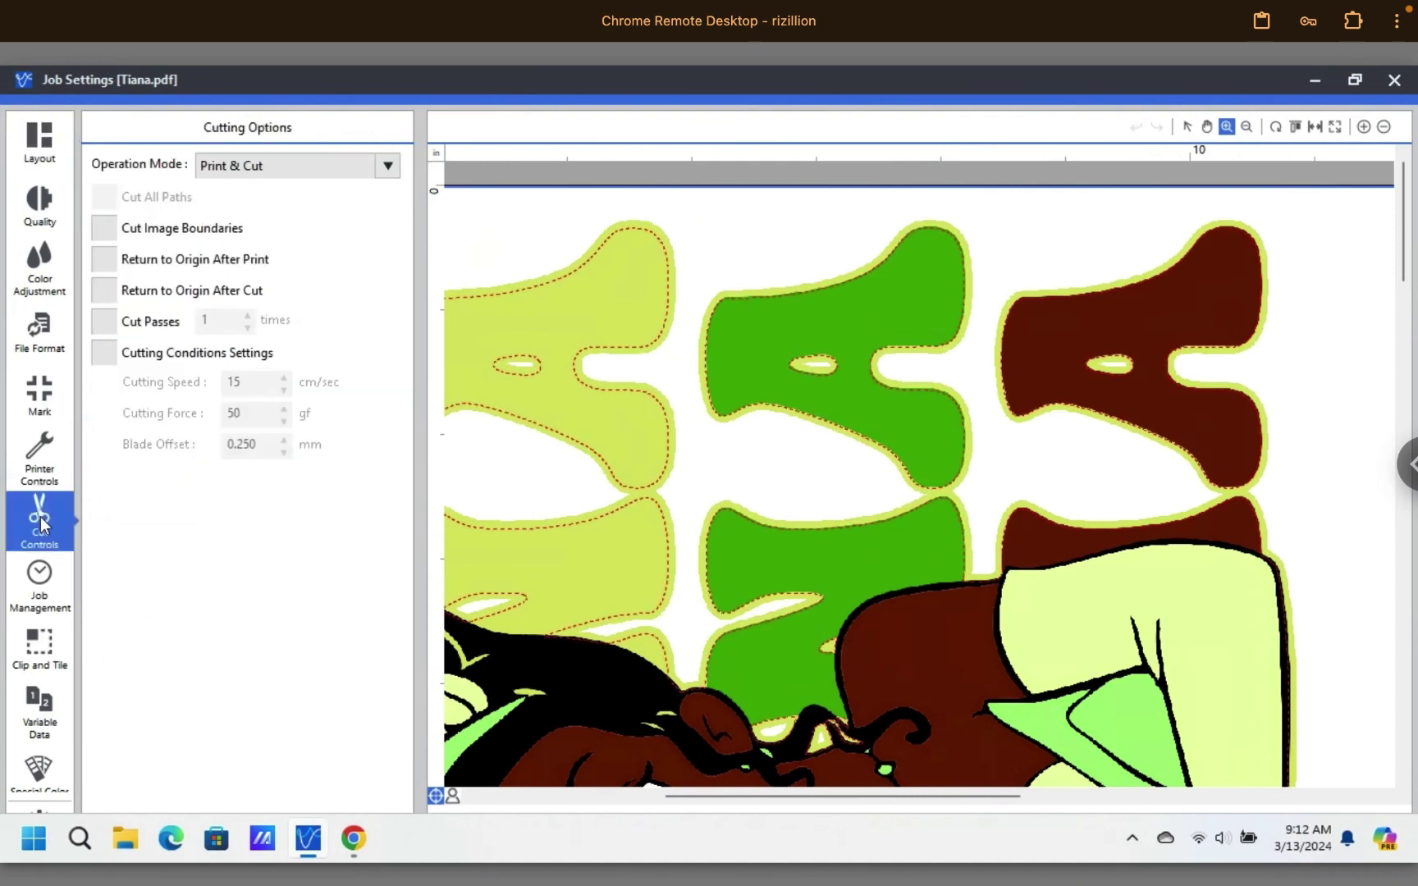
left_click(253, 175)
left_click(238, 248)
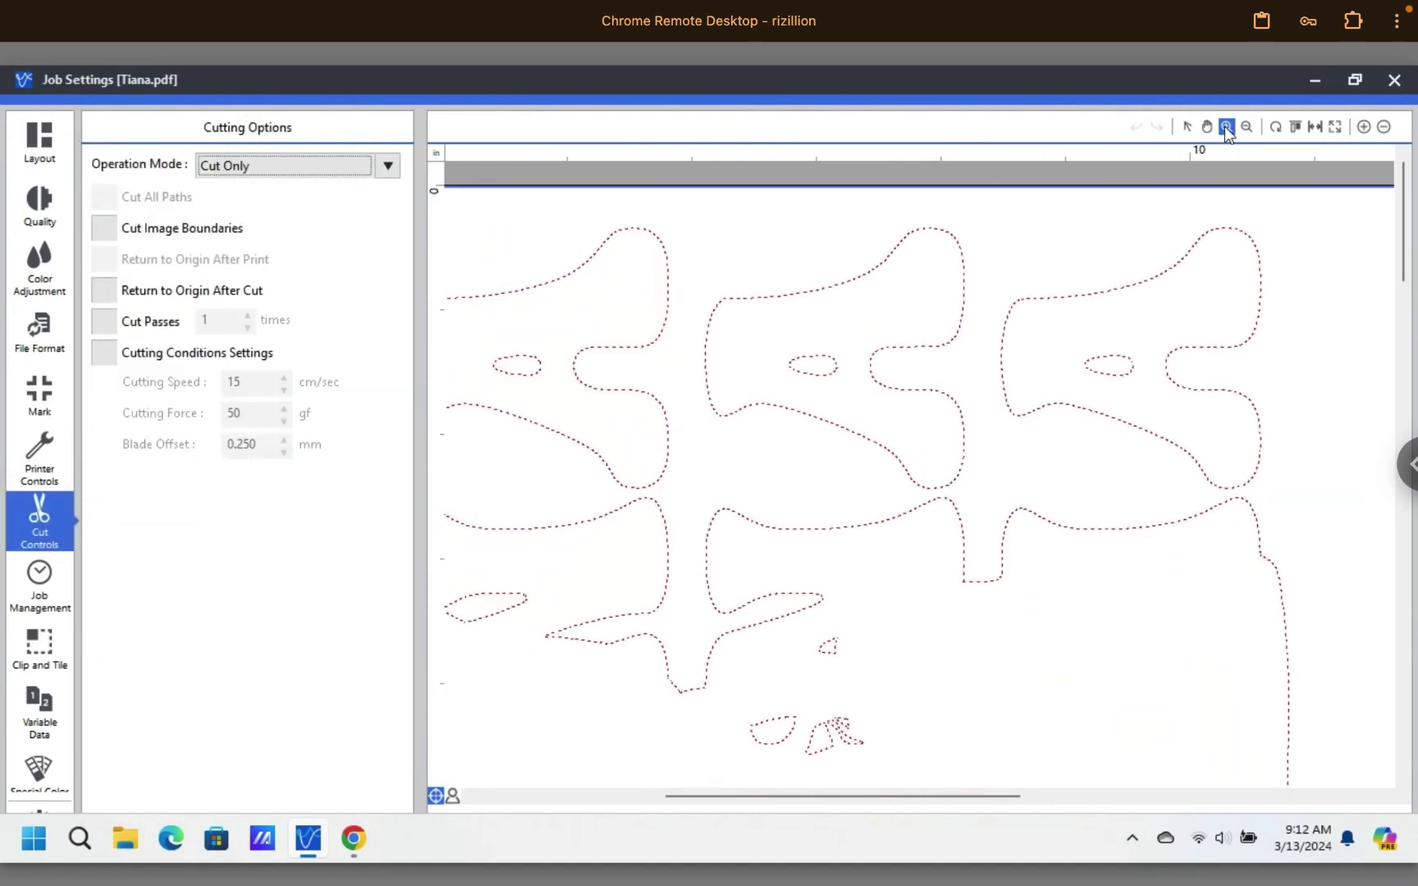
left_click(1247, 126)
left_click(1054, 404)
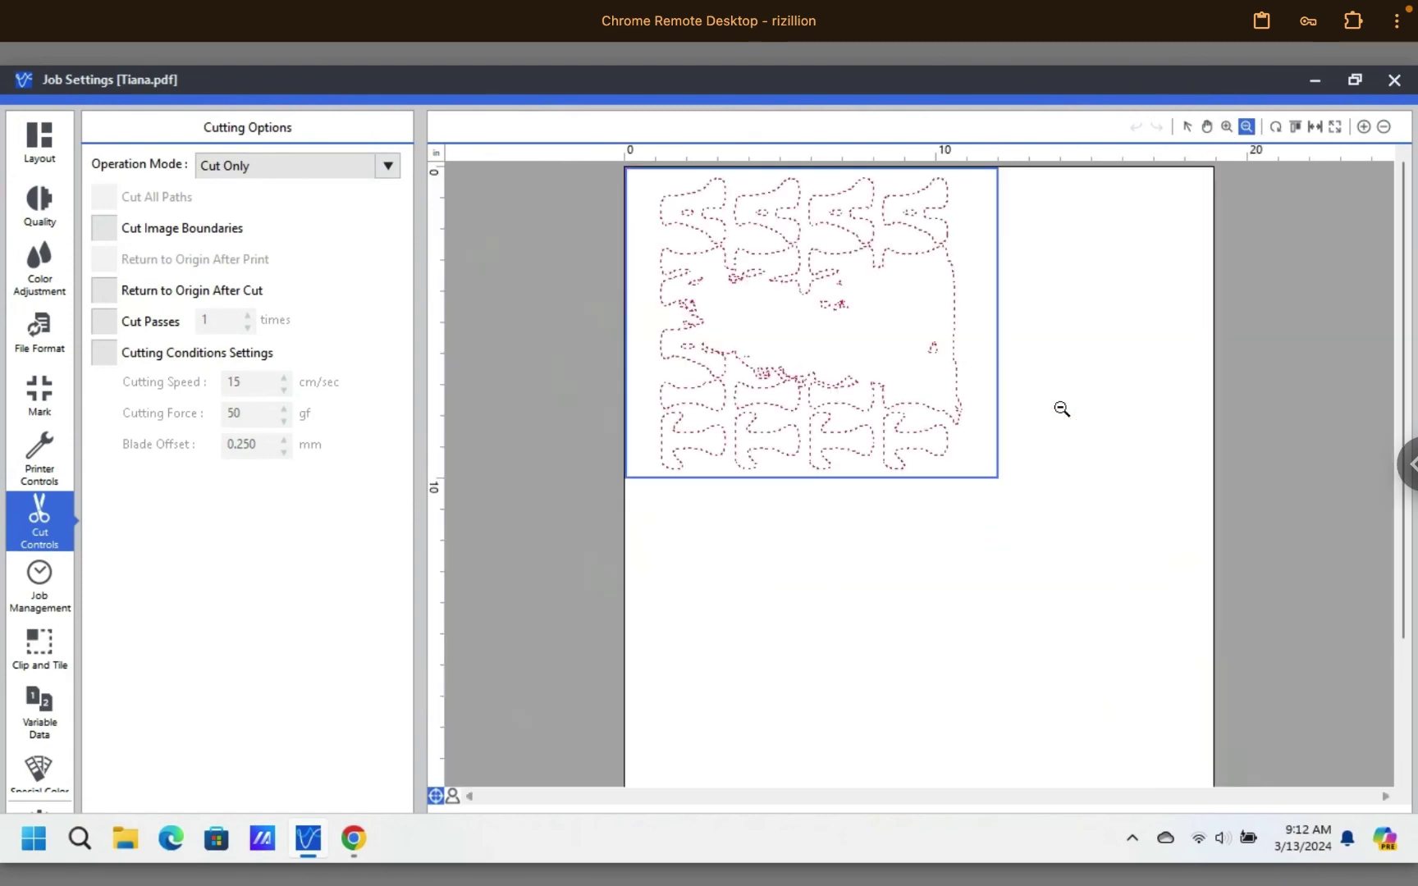